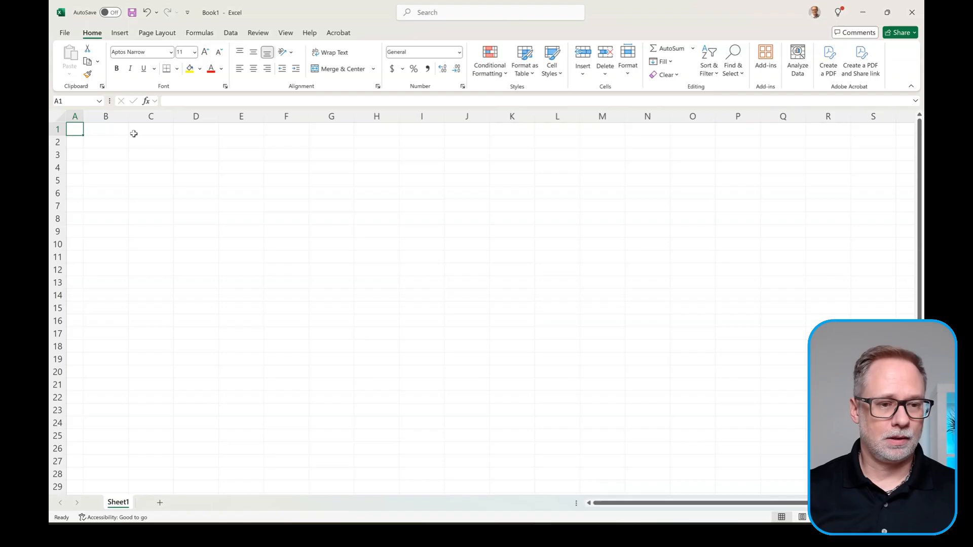
Step: Select cell B1 in the blank Book1 worksheet
left_click(116, 132)
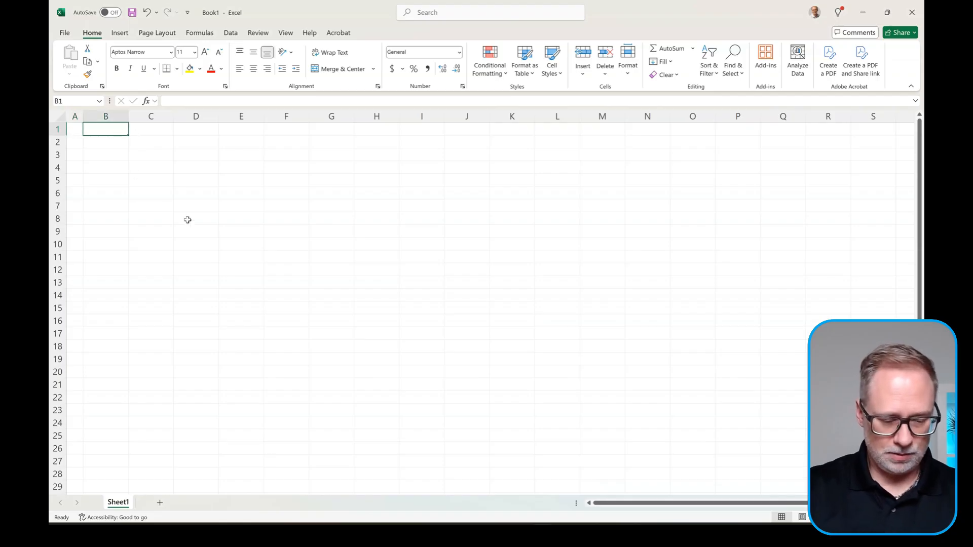
Step: Enter headers Category, ETF Name, ETF Symbol, Lower Boundary and Upper Boundary in B1:F1
type("Catego")
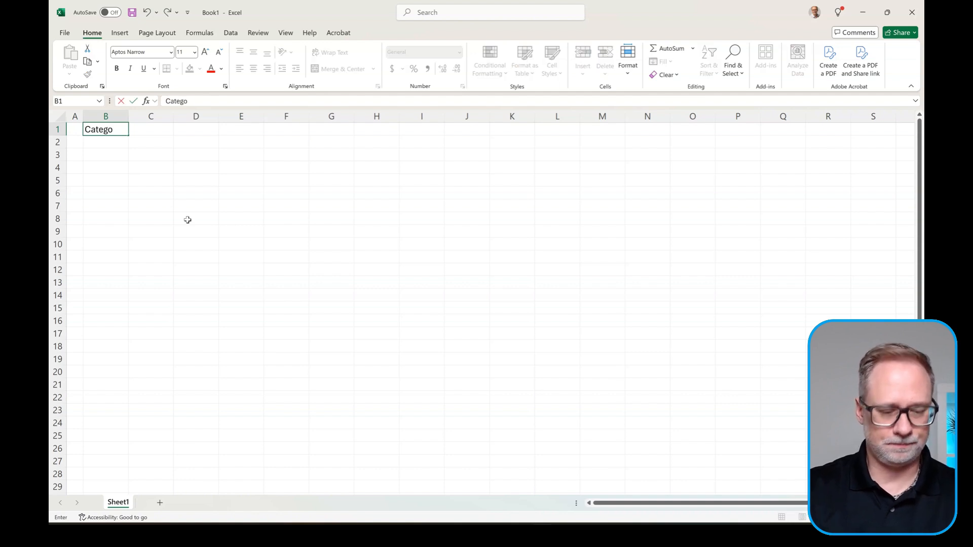
type("ry")
key("Tab")
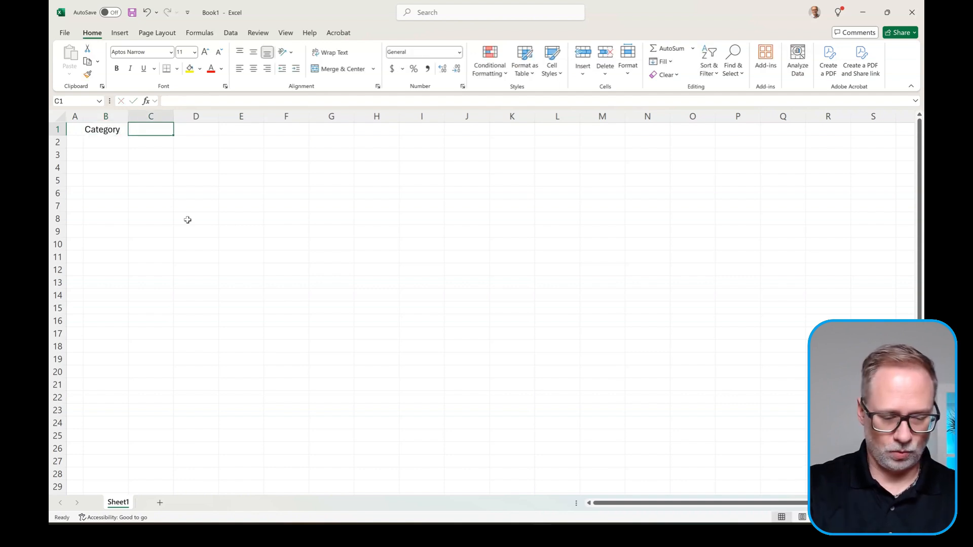
type("ETF name")
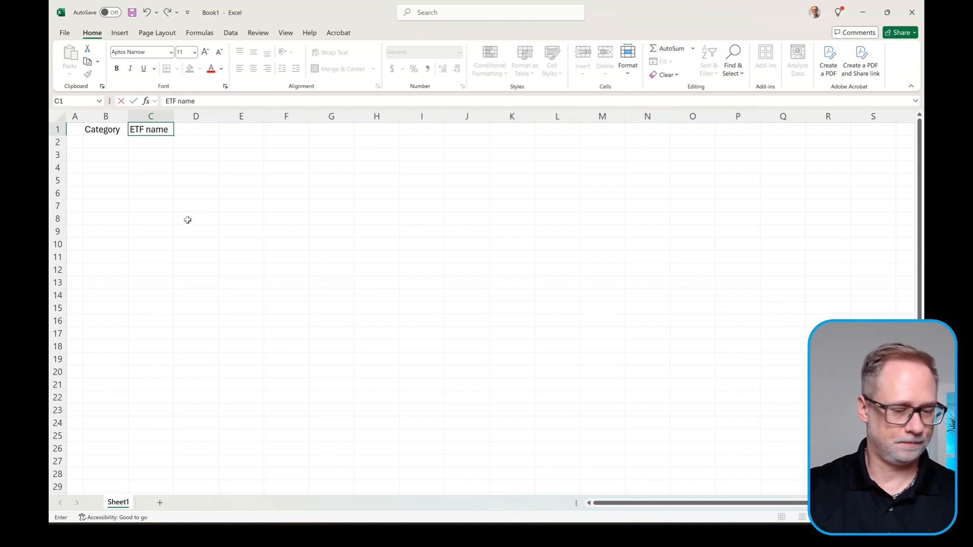
key("BackSpace")
key("BackSpace")
key("BackSpace")
type("Name")
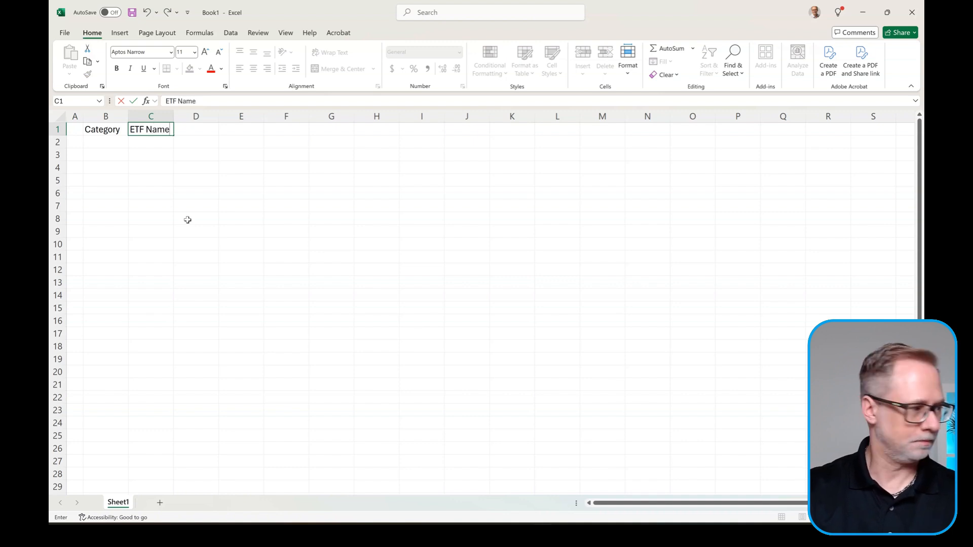
key("Tab")
type("ETF")
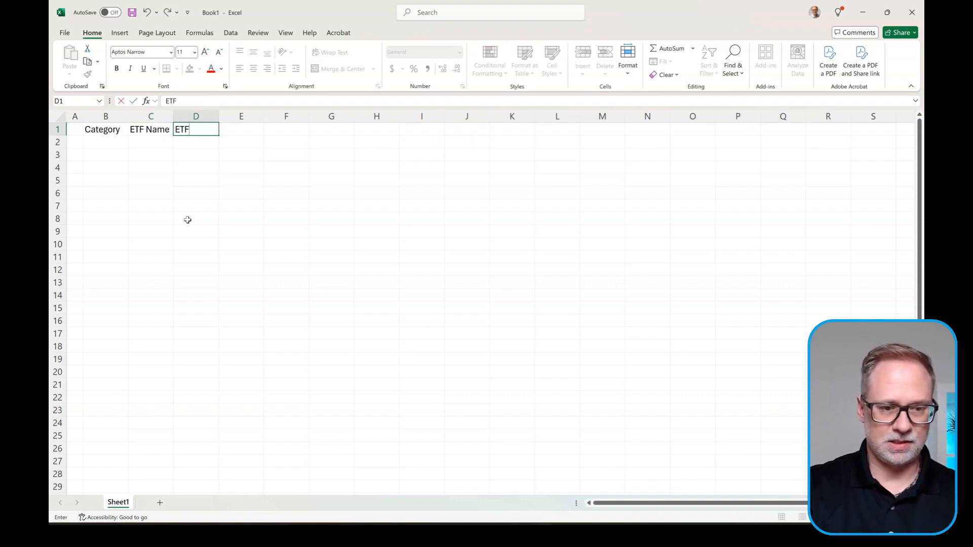
type(" Symbol")
key("Tab")
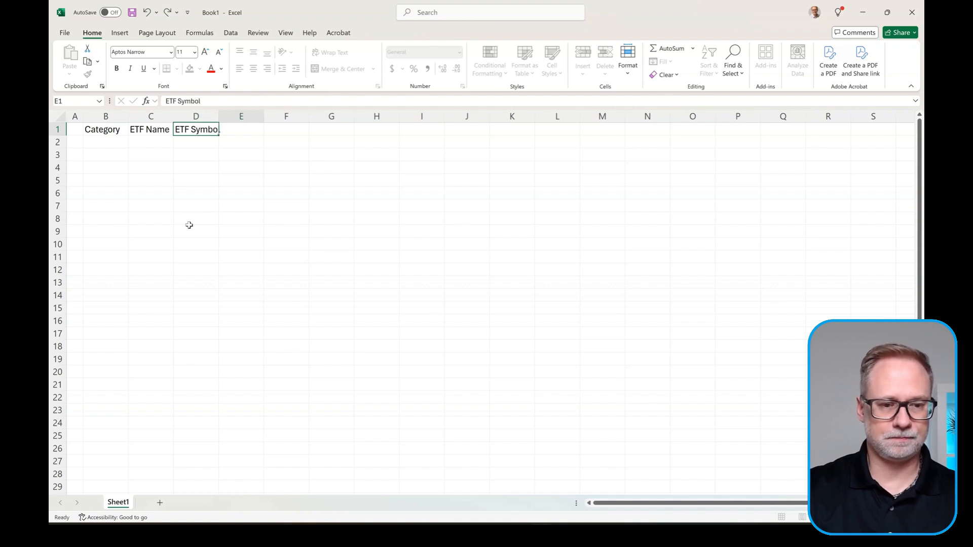
type("Low")
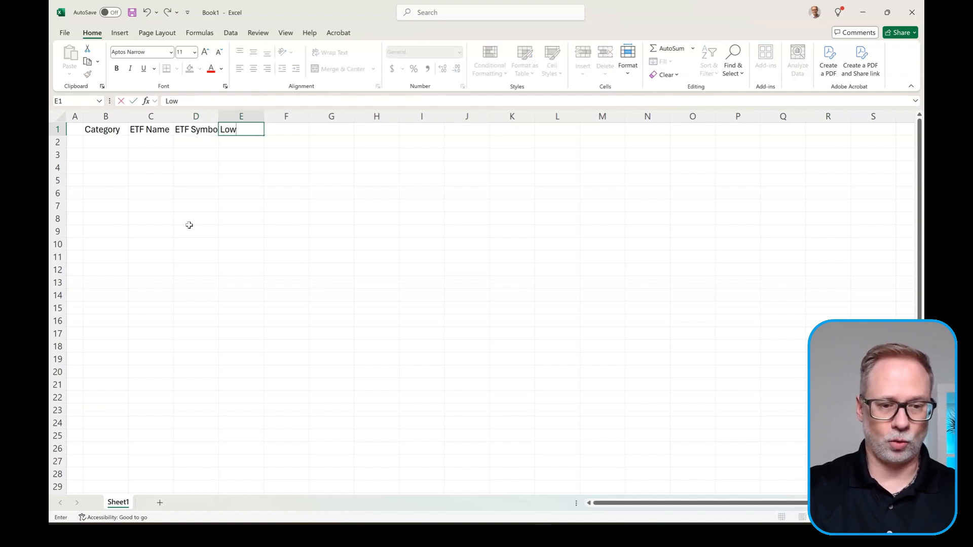
type("er Boundary")
key("Tab")
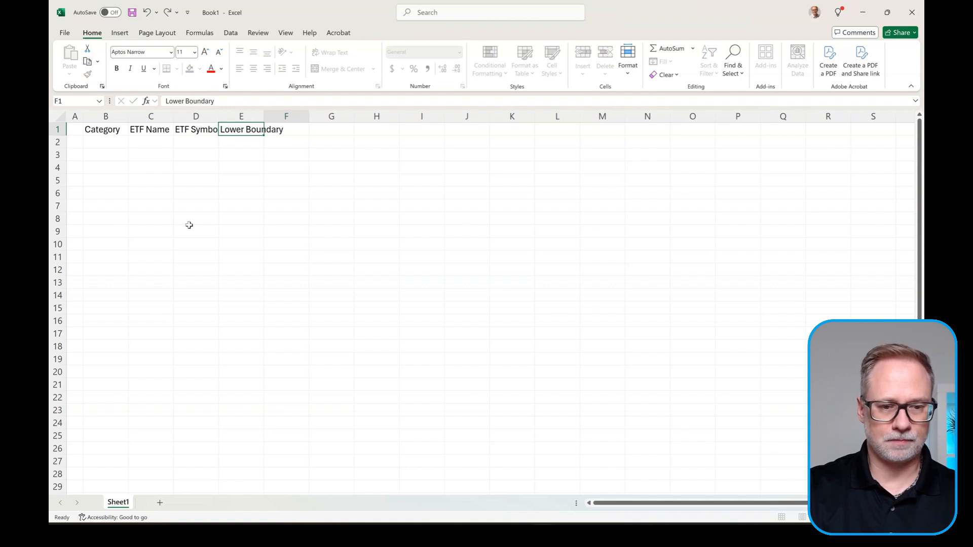
type("Upper Boundary")
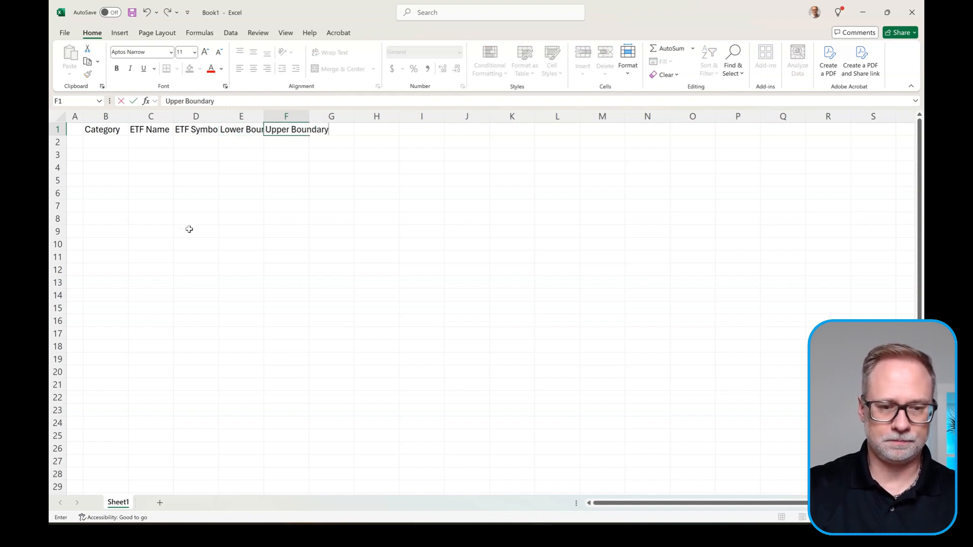
key("Return")
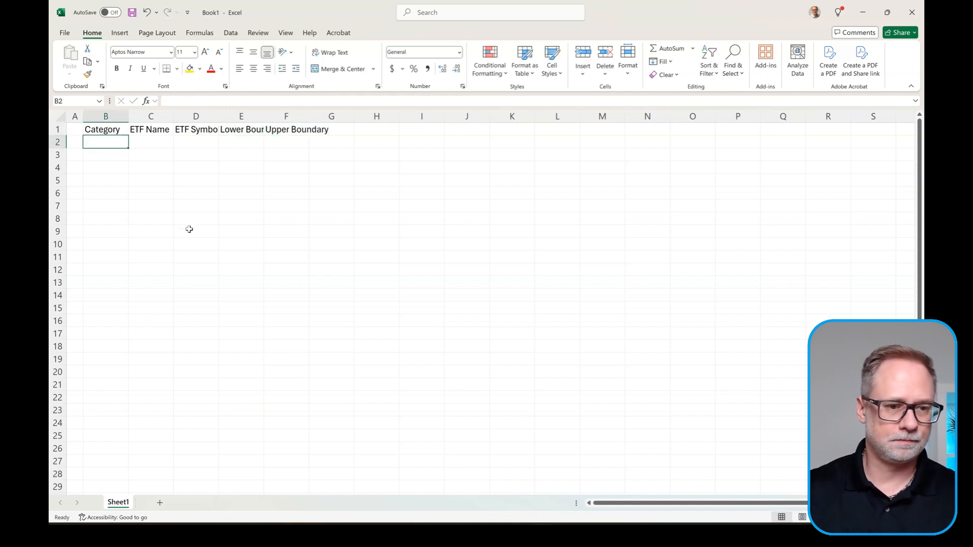
Step: AutoFit columns C through G to their headers and widen the ETF Name column
left_click_drag(159, 112, 314, 113)
double_click(309, 114)
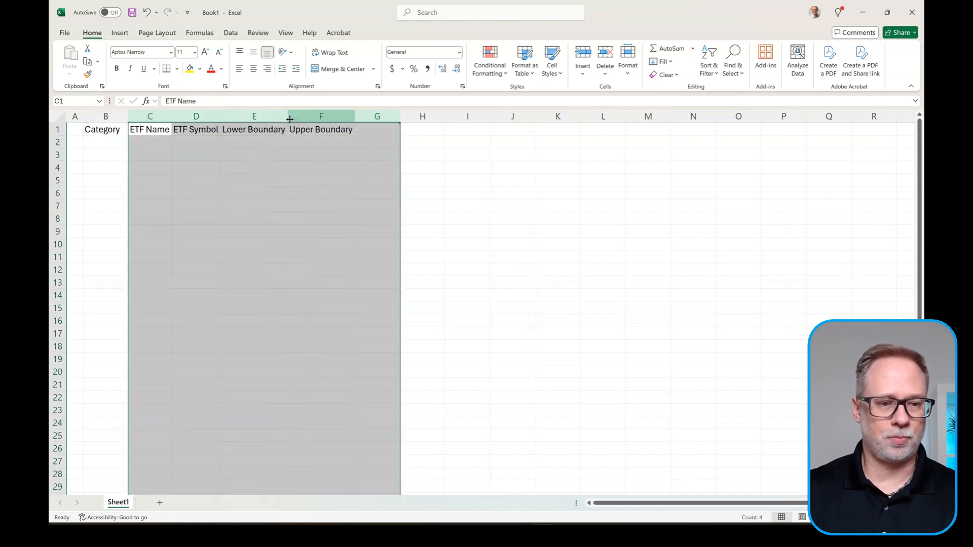
left_click(143, 131)
left_click_drag(169, 114, 219, 114)
left_click(124, 141)
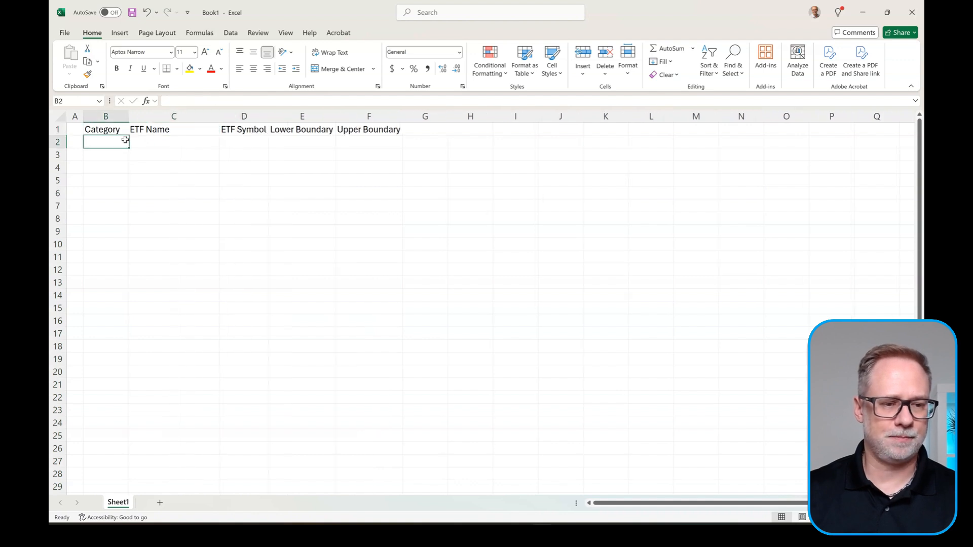
Step: Enter Core Holdings in B2 and VOO in C2, fitting column B to its text
type("Co")
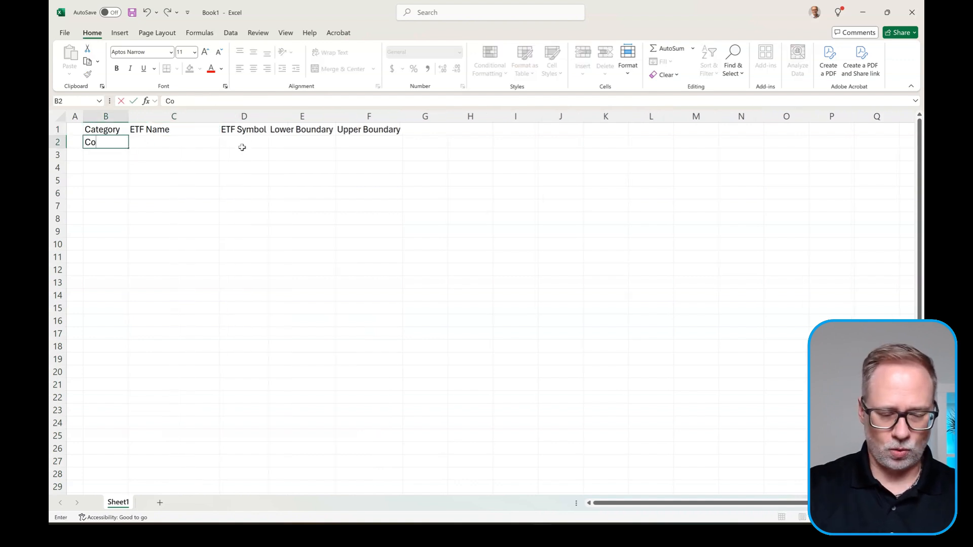
type("re Hol")
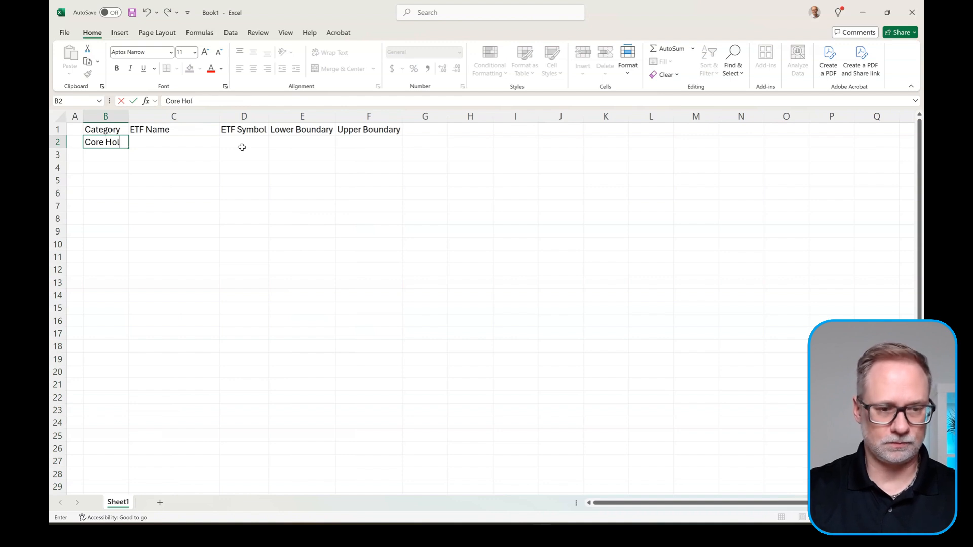
type("ding")
key("BackSpace")
key("BackSpace")
key("BackSpace")
type("s")
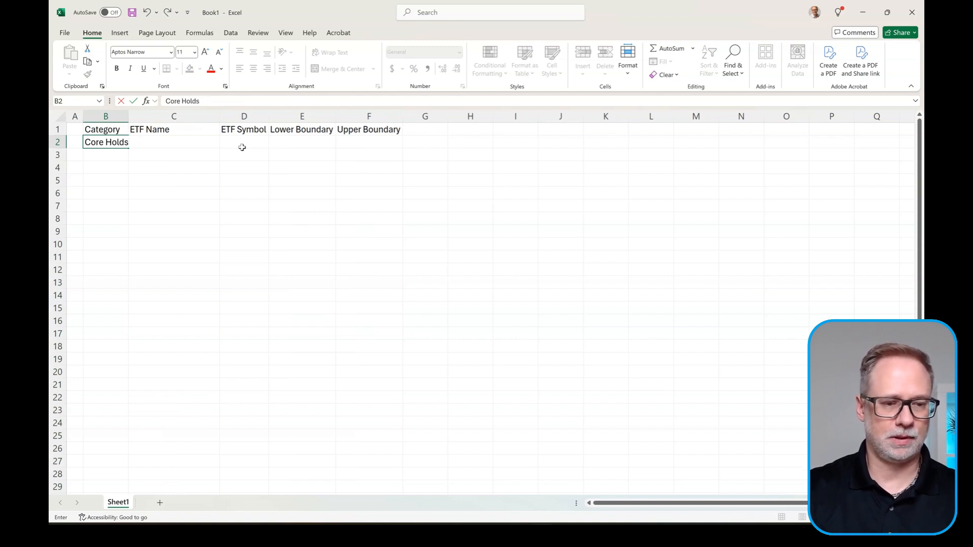
key("BackSpace")
type("ings")
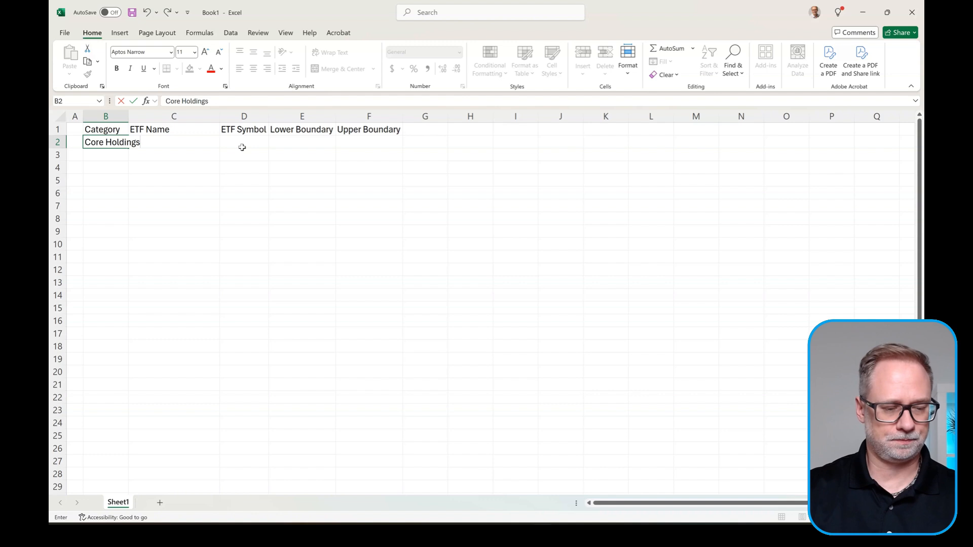
key("Tab")
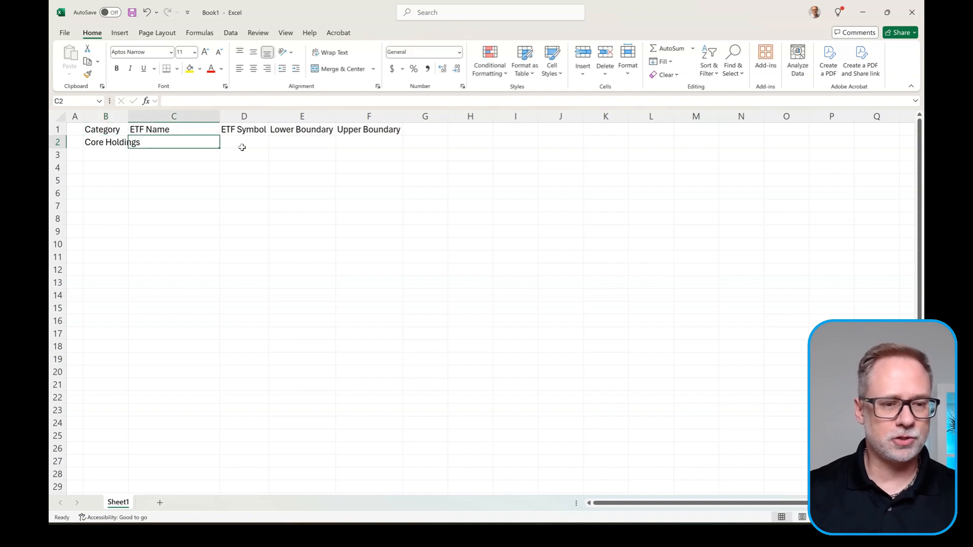
double_click(129, 116)
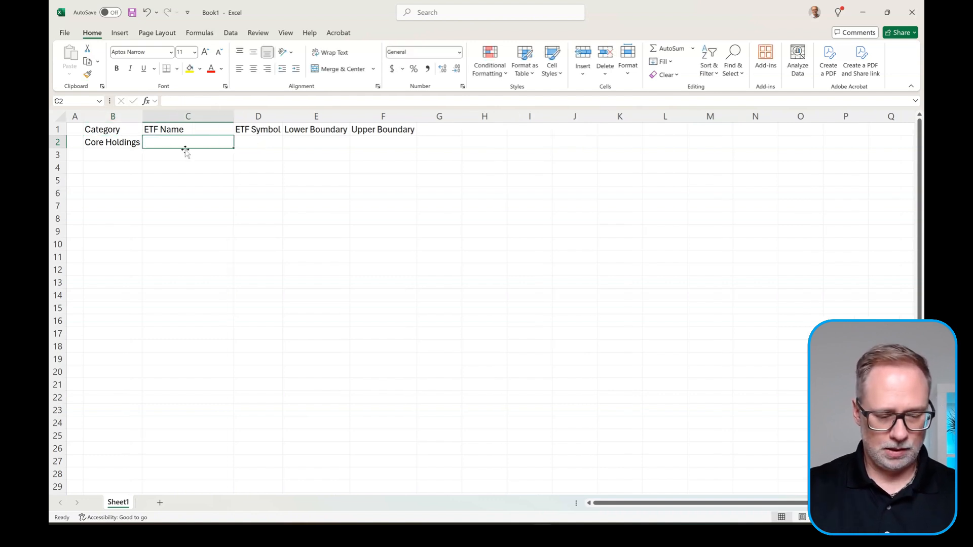
type("VOO")
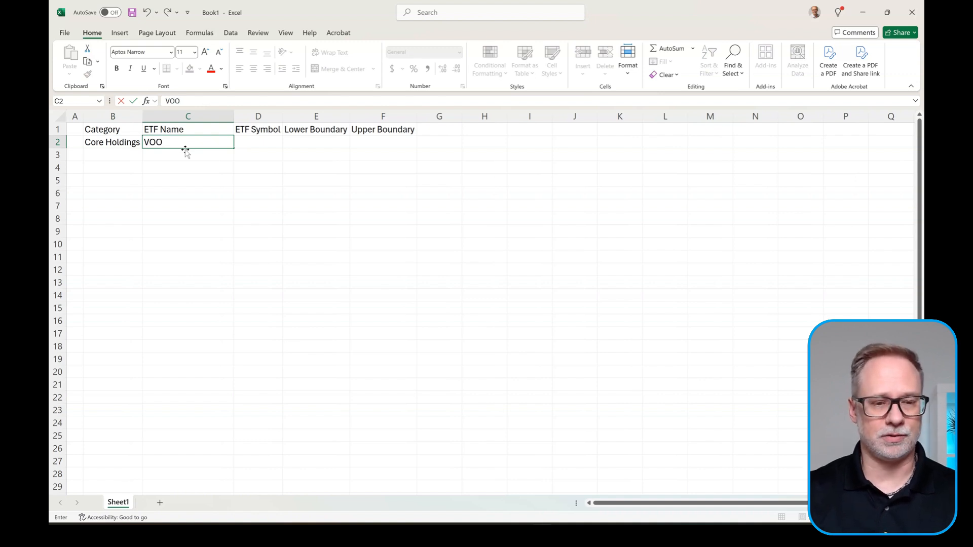
key("Tab")
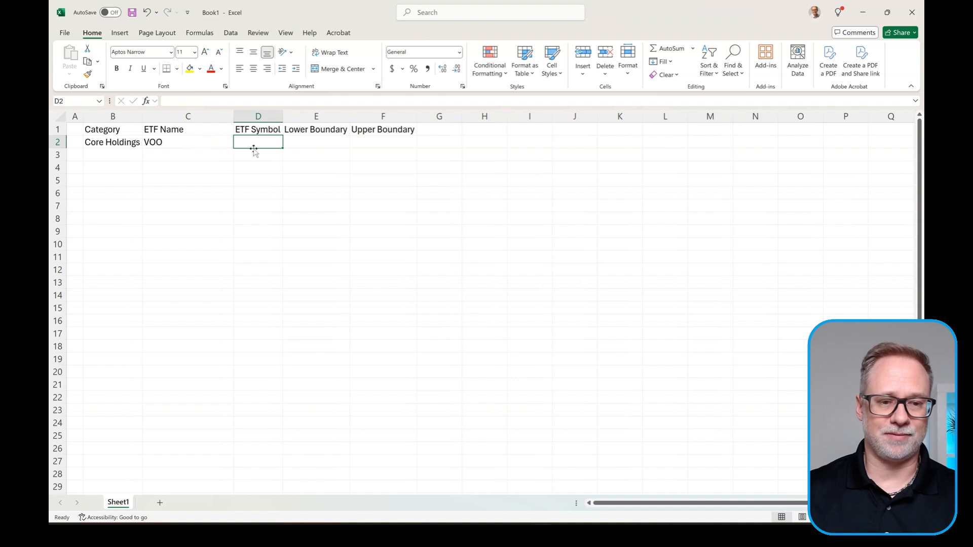
Step: Give row 2 a 40% lower boundary and 60% upper boundary
left_click(325, 141)
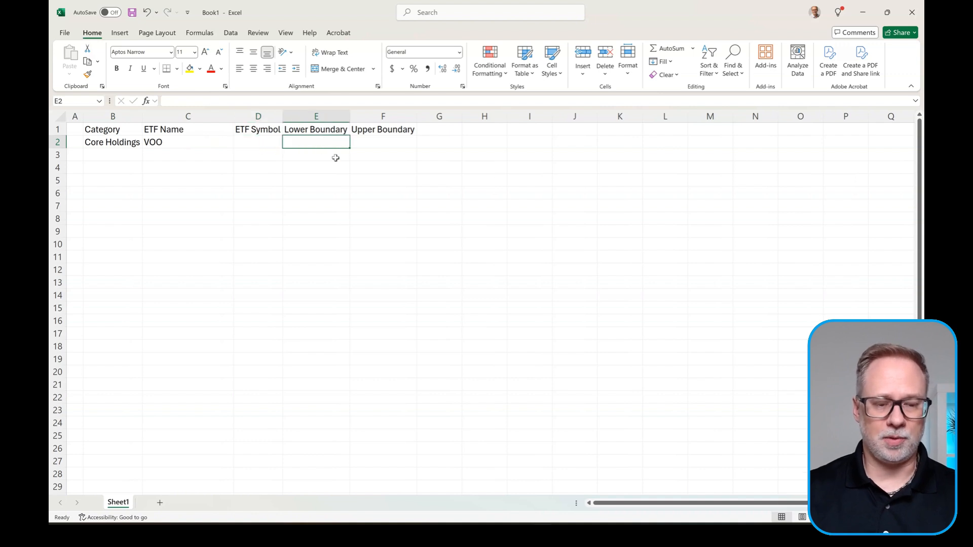
type("40%")
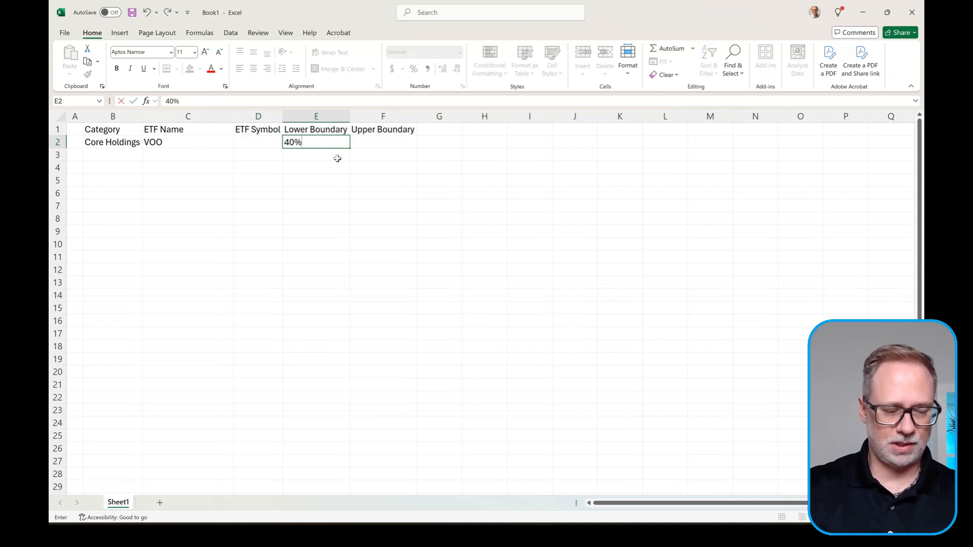
key("Tab")
type("60%")
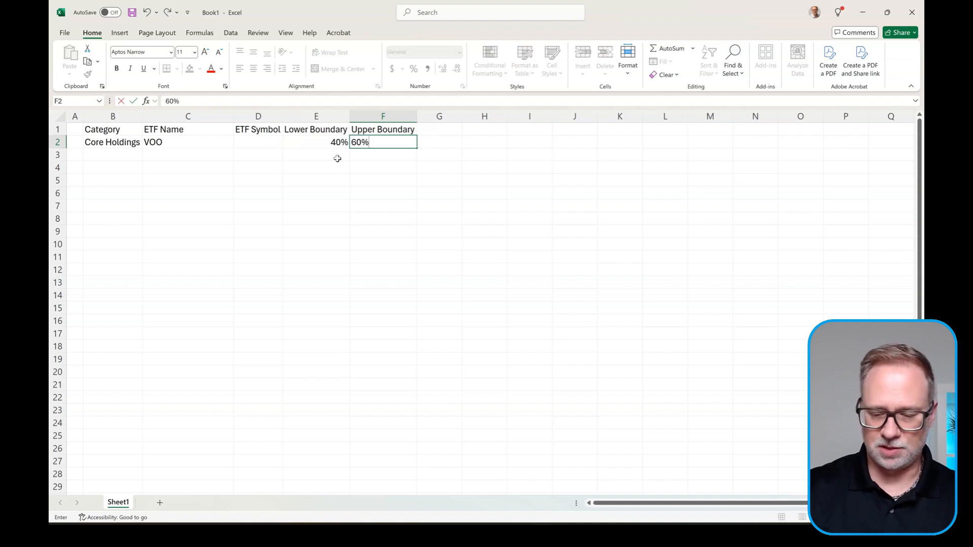
key("Return")
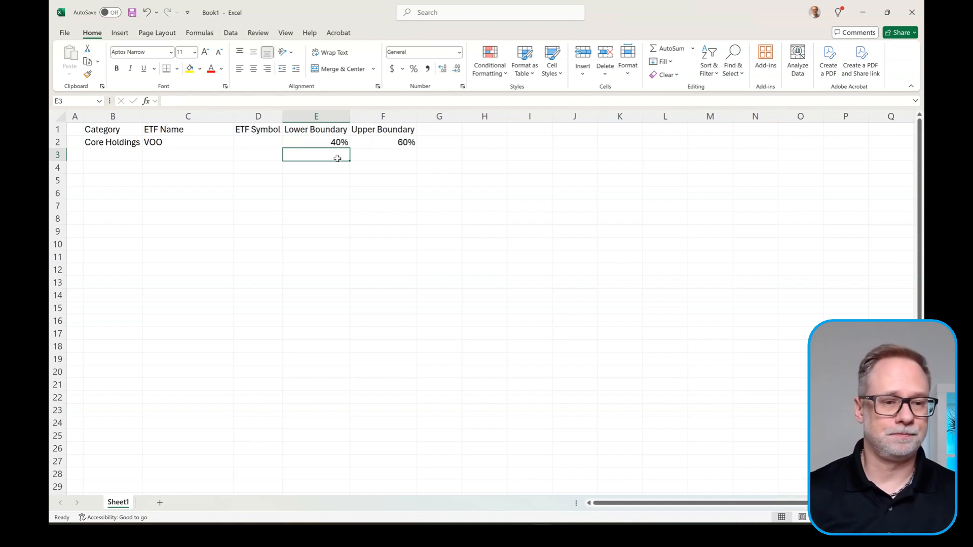
left_click(135, 155)
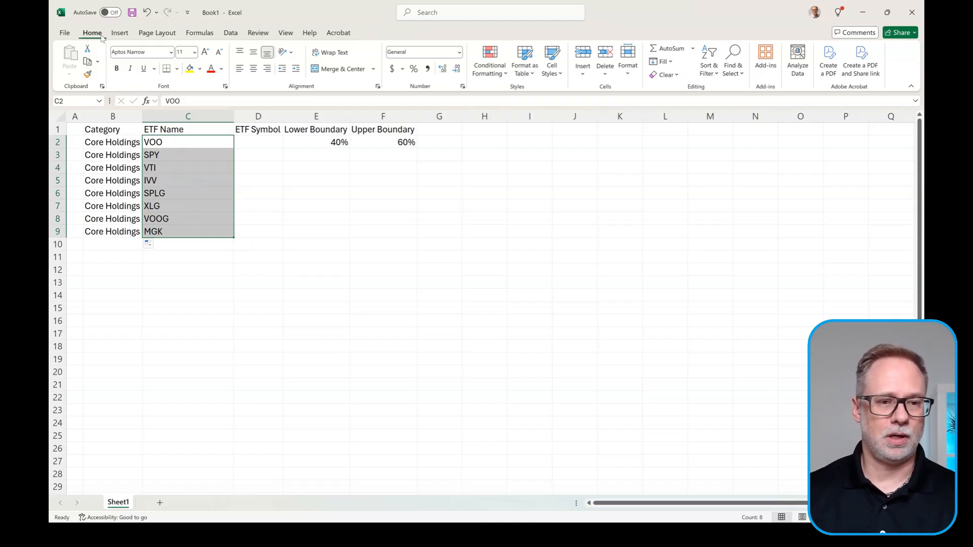
Step: Convert the C2:C9 tickers to the Stocks data type and AutoFit column C to the fund names
left_click(229, 33)
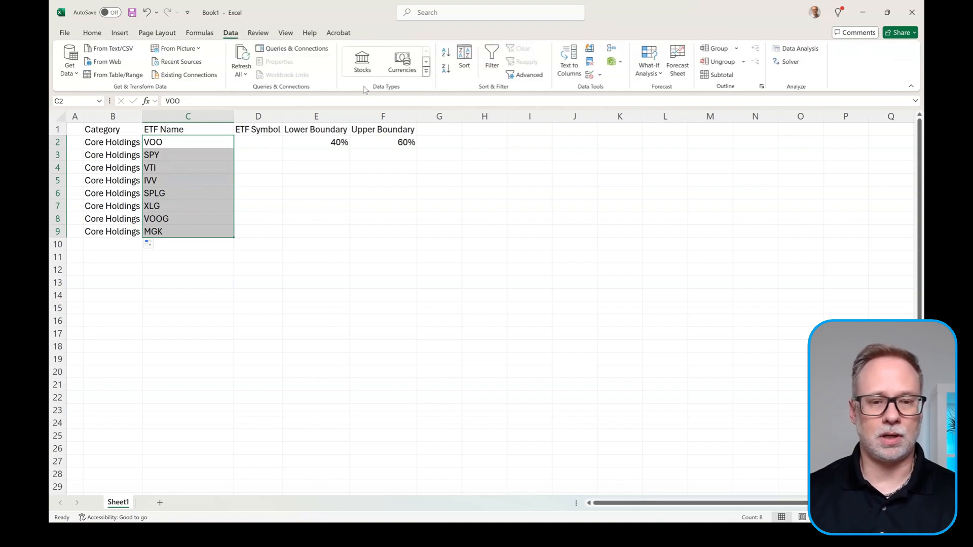
left_click(362, 66)
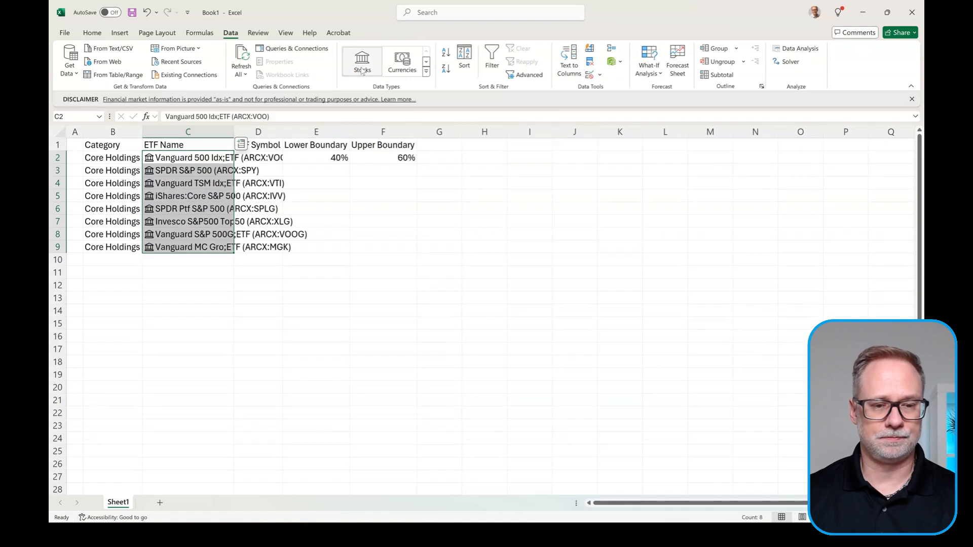
double_click(234, 131)
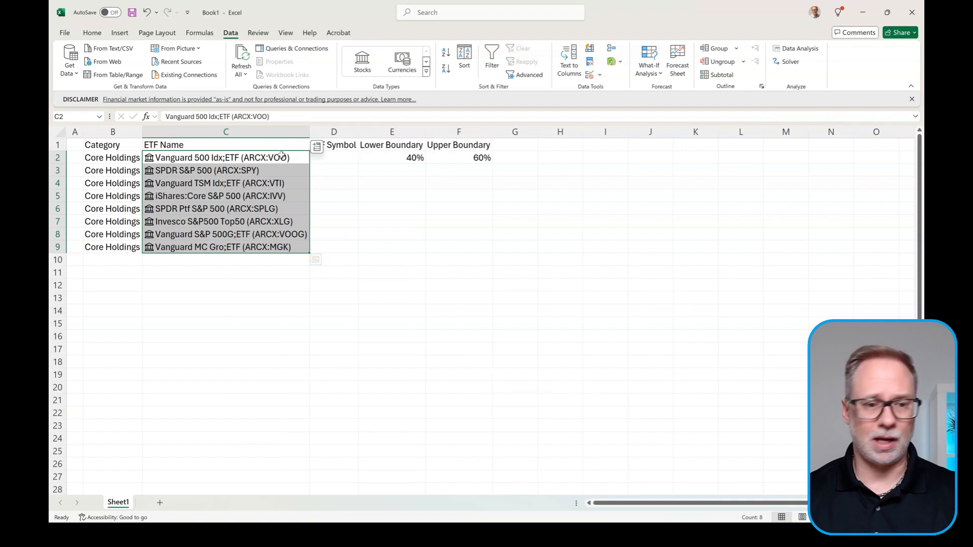
Step: Insert the Ticker symbol field from the linked records into D2:D9
left_click(318, 147)
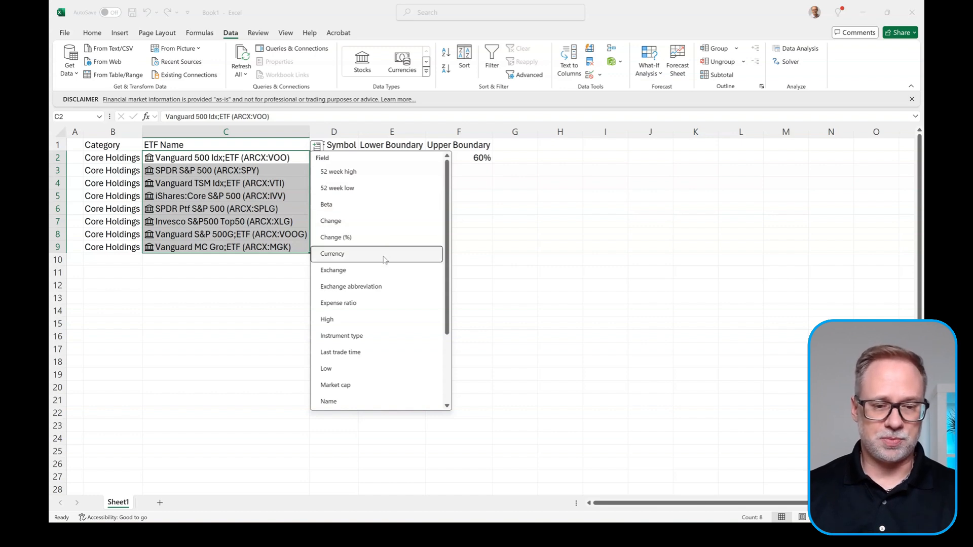
scroll(390, 270, "down", 2)
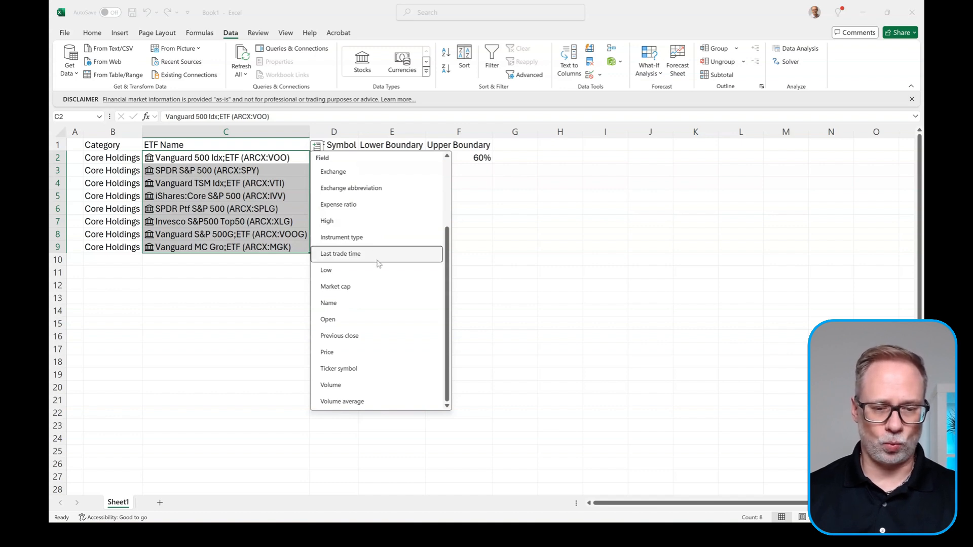
left_click(368, 373)
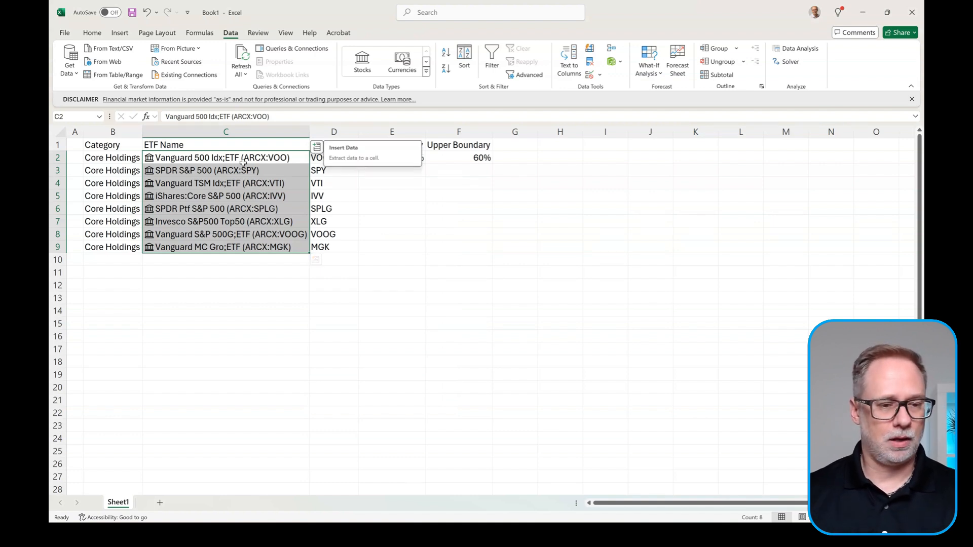
left_click(128, 259)
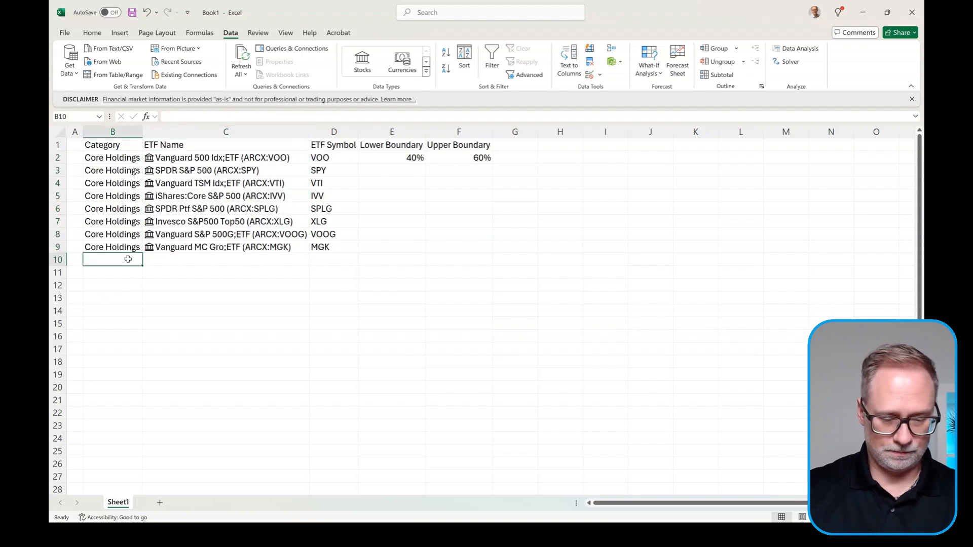
Step: Enter Dividend in B10 and SCHD in C10 so it converts to a stock record
type("dIV")
key("BackSpace")
key("BackSpace")
key("BackSpace")
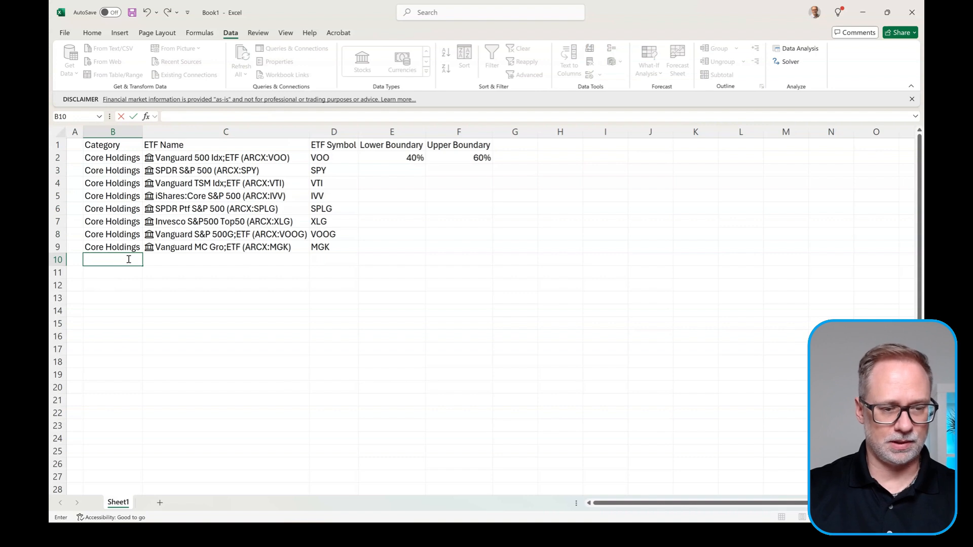
key("Caps_Lock")
type("Dividend")
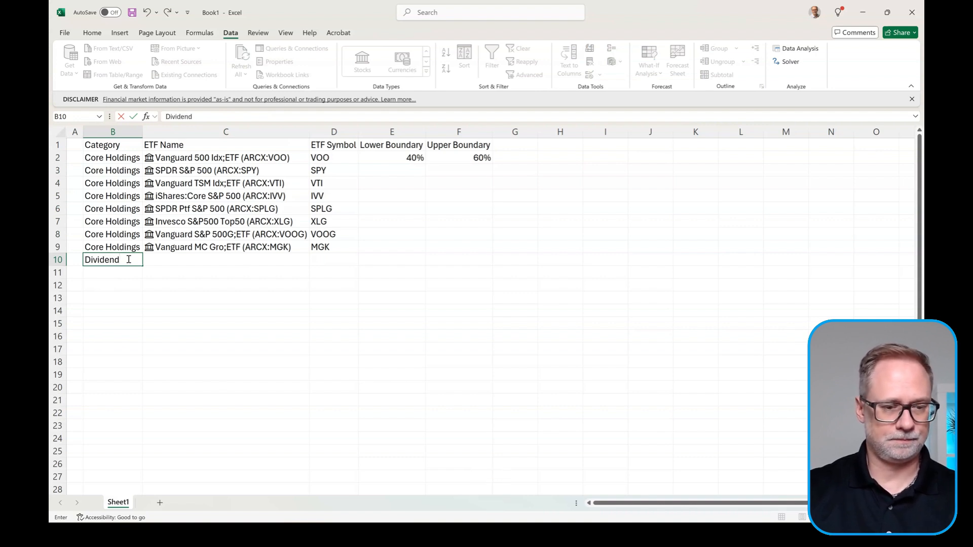
key("Tab")
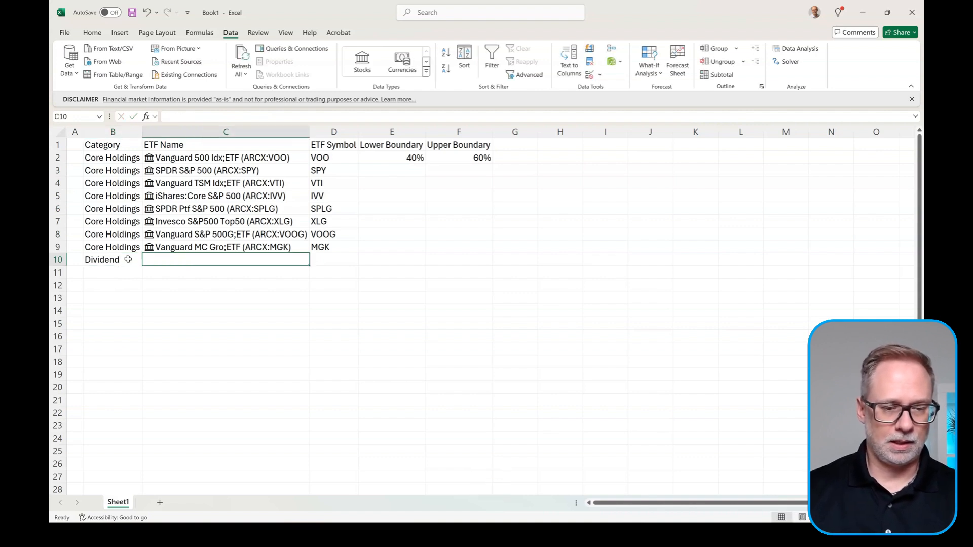
key("Caps_Lock")
type("SCHD")
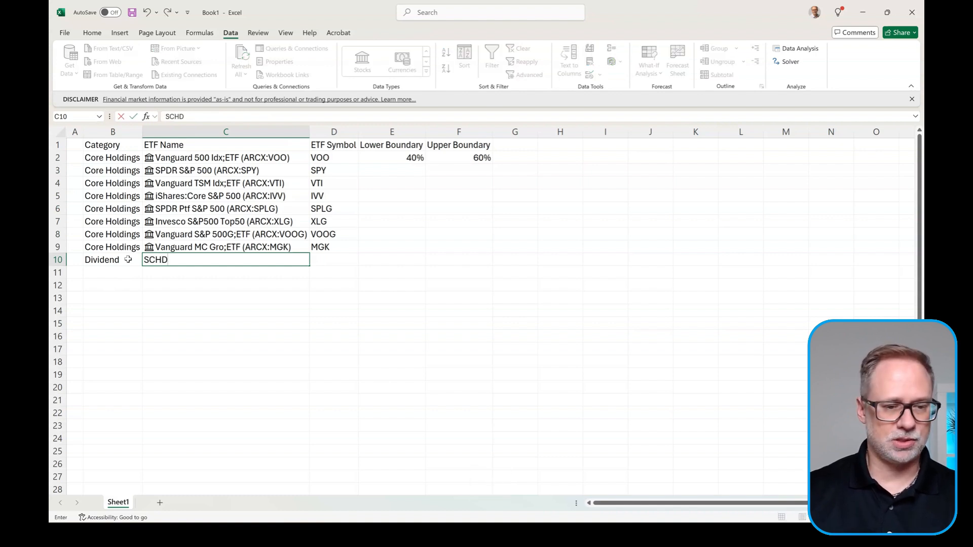
key("Return")
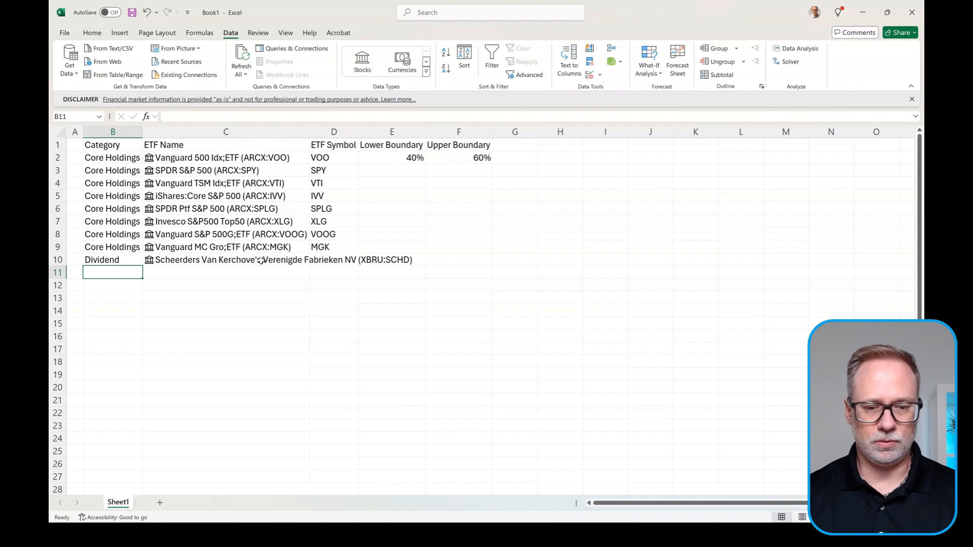
left_click(236, 261)
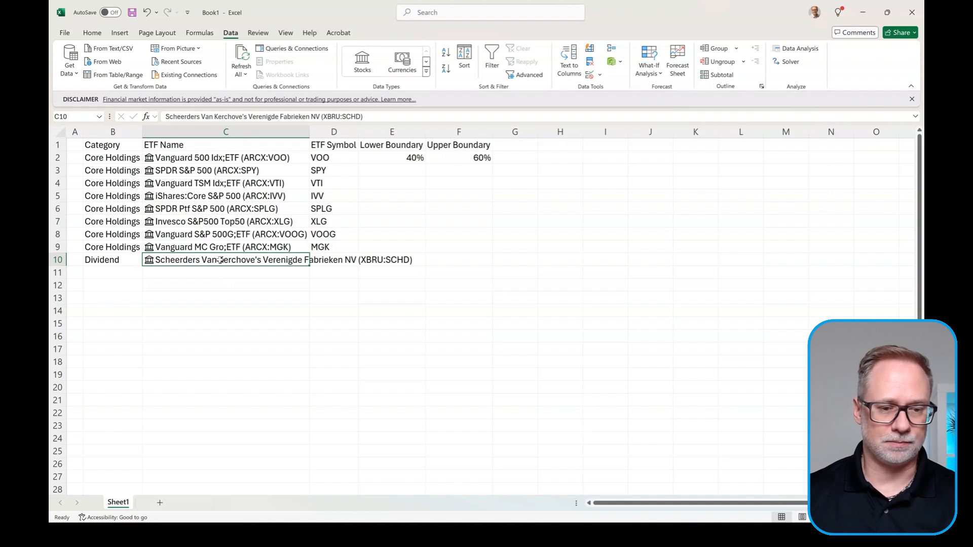
Step: Search SCHD in Smart Lookup and relink C10 to Schwab Str:US Div Eq ETF
right_click(220, 259)
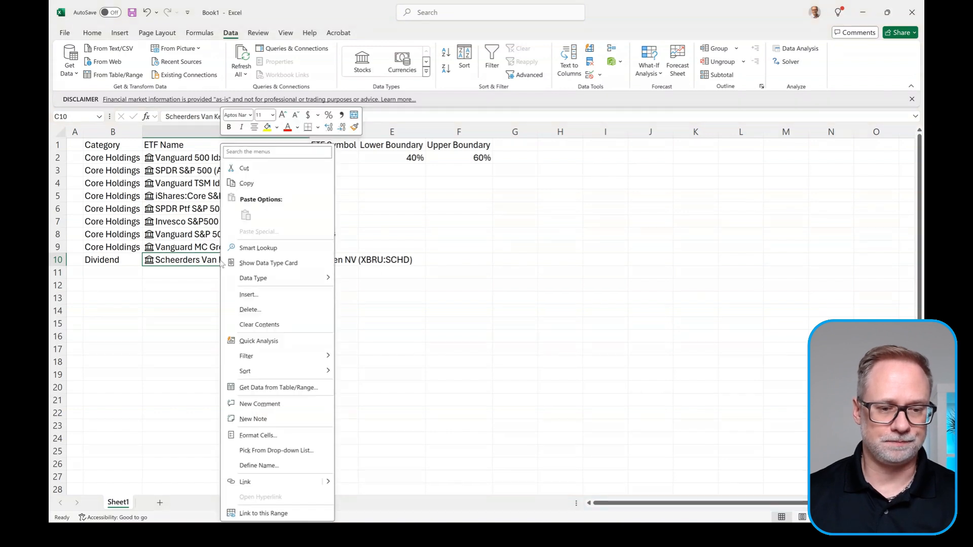
left_click(287, 248)
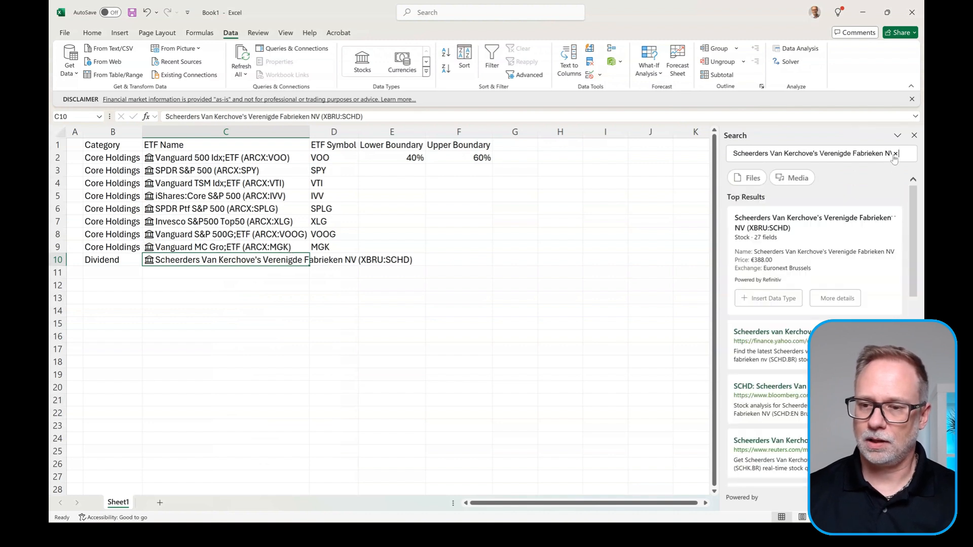
left_click(896, 156)
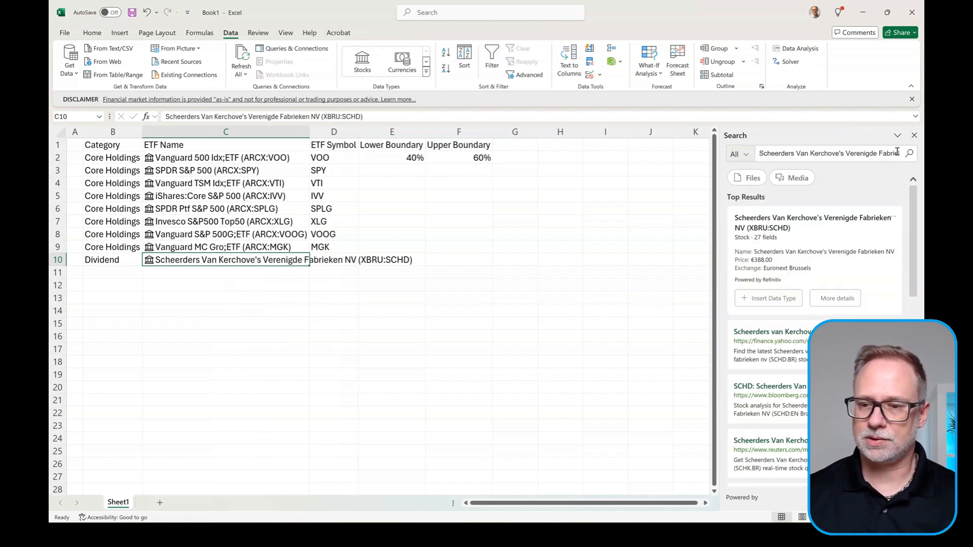
left_click_drag(896, 153, 736, 152)
key("BackSpace")
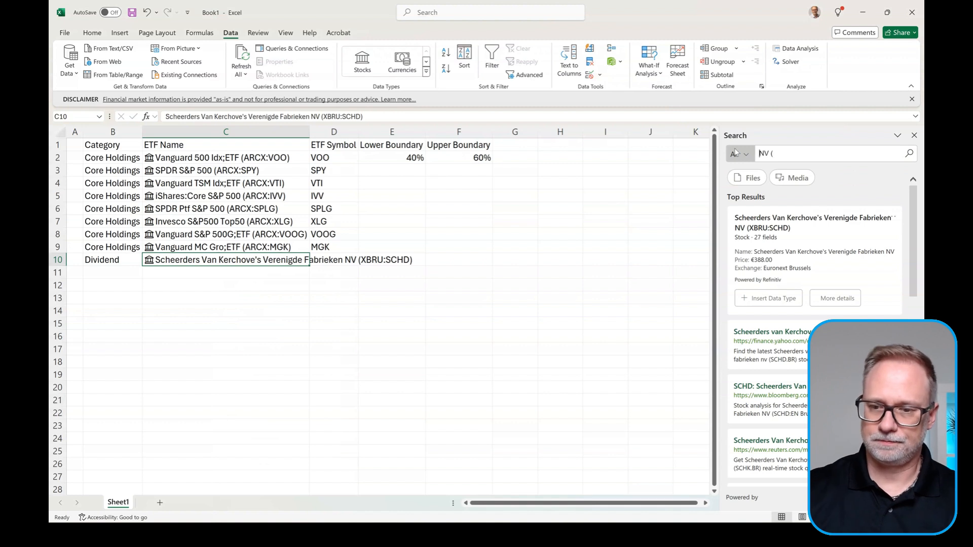
type("SCHD")
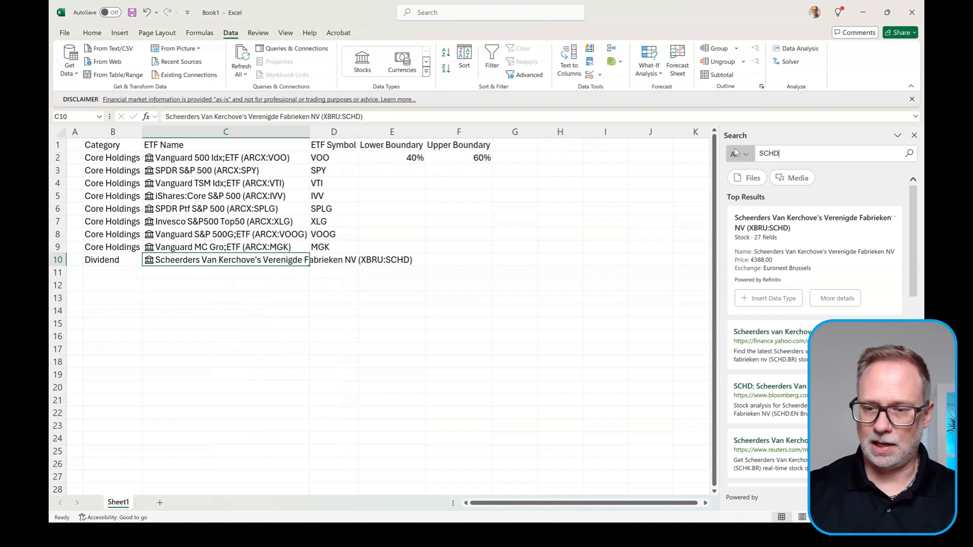
key("Return")
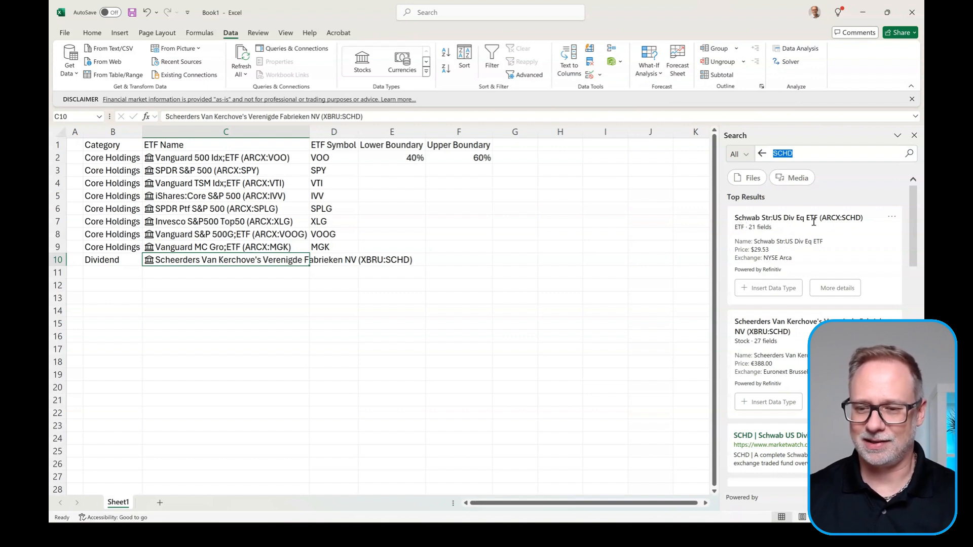
left_click(769, 288)
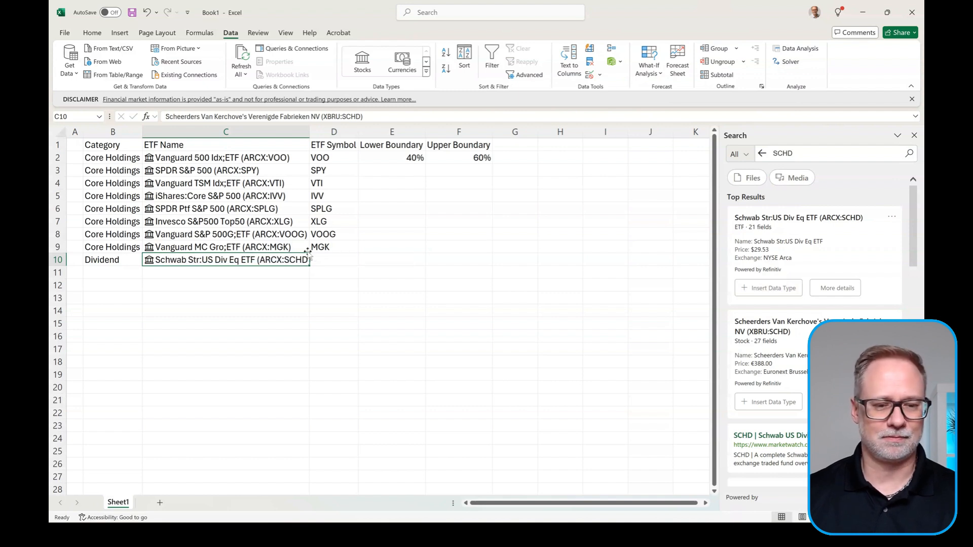
left_click(258, 271)
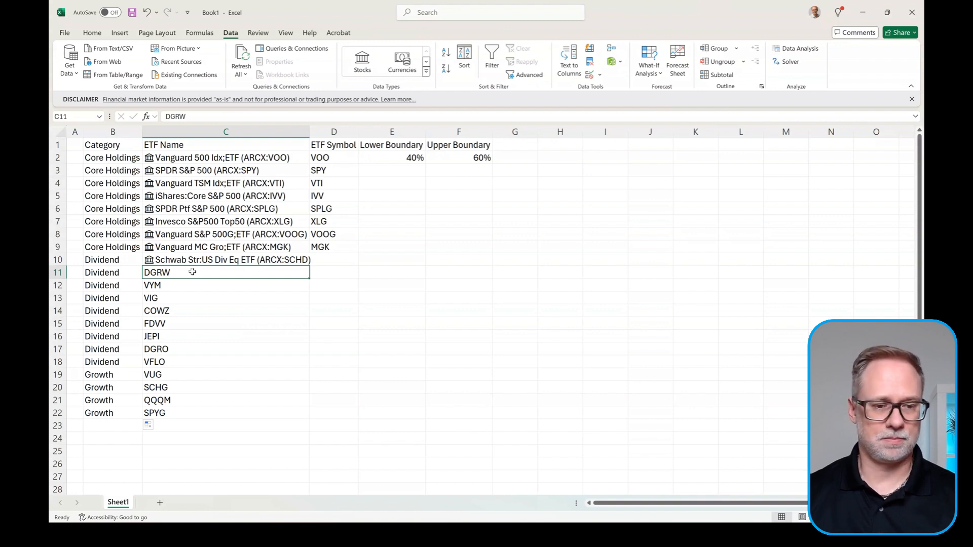
Step: Convert C11:C22 to Stocks records and insert Ticker symbols for C10:C22
left_click_drag(192, 272, 183, 412)
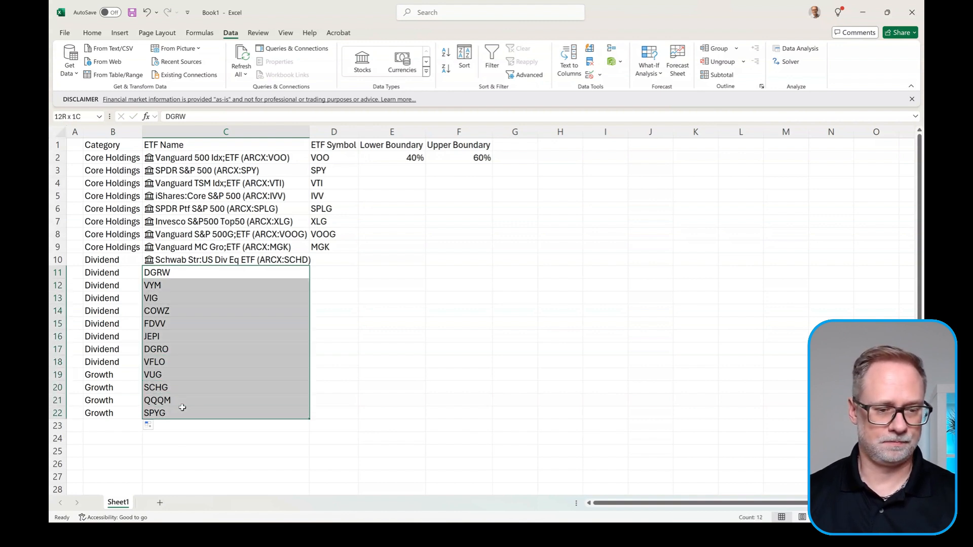
left_click(358, 66)
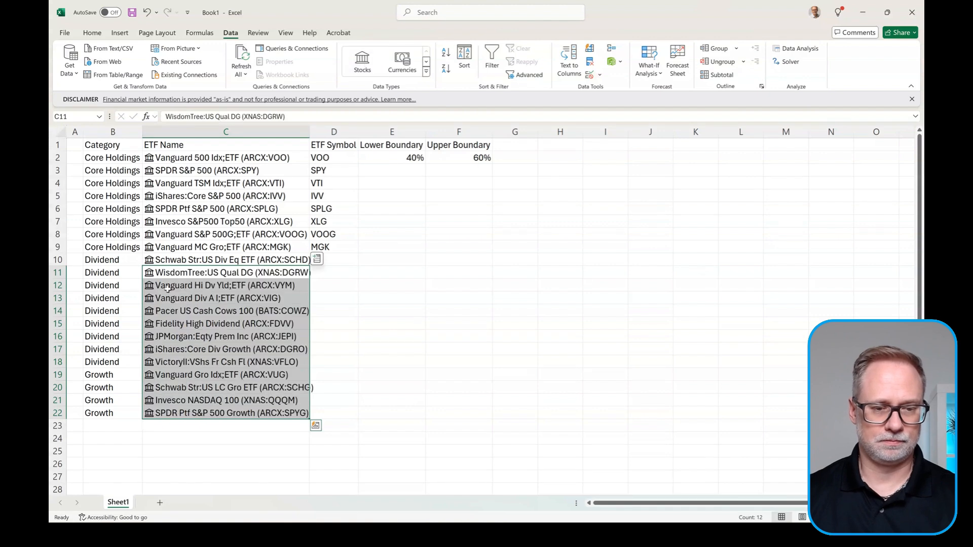
left_click_drag(257, 260, 261, 408)
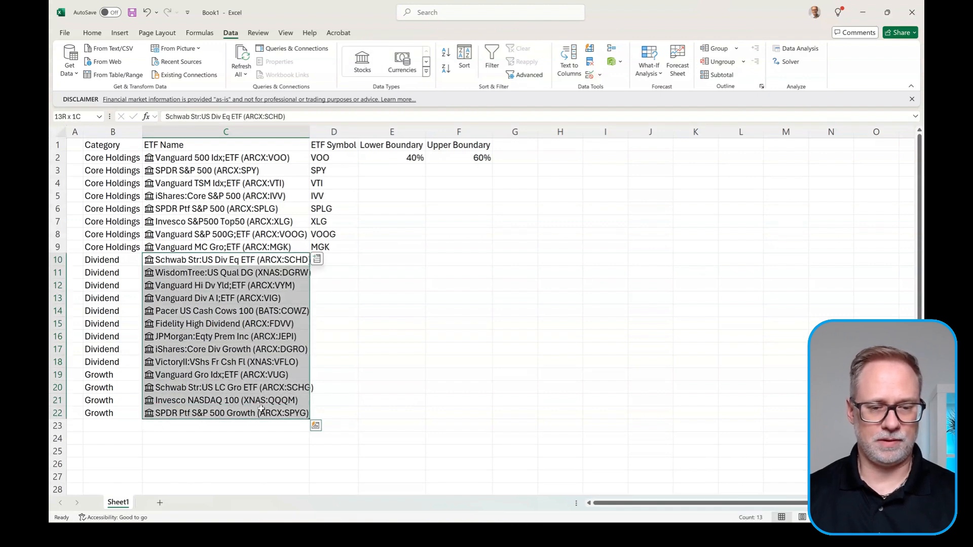
left_click(318, 248)
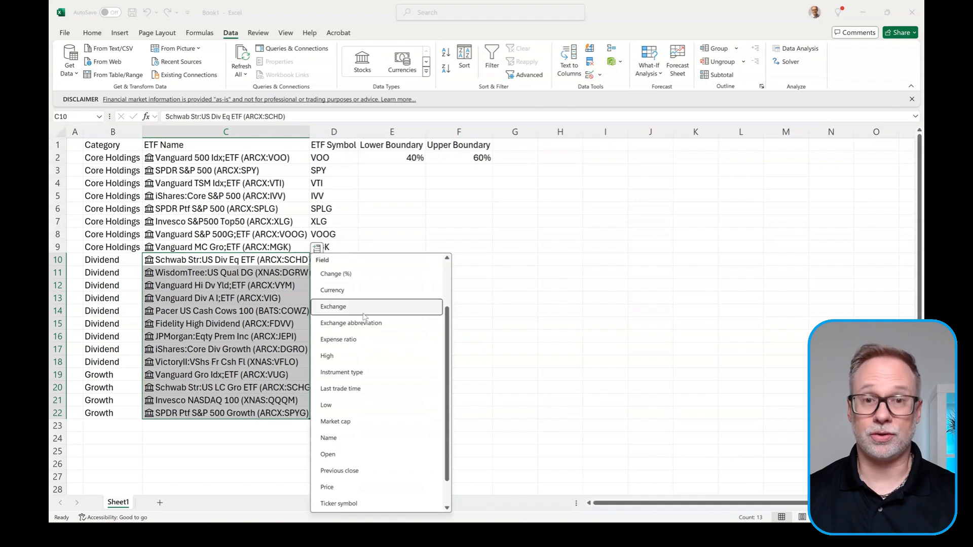
scroll(366, 340, "down", 1)
left_click_drag(392, 158, 456, 159)
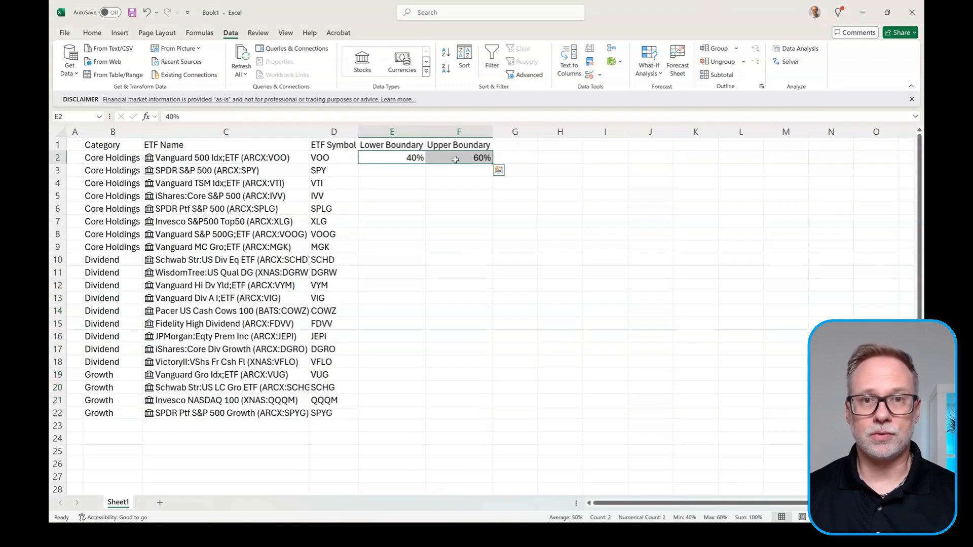
Step: Copy the 40% and 60% boundaries down to Core Holdings rows 3–9
key("ctrl+c")
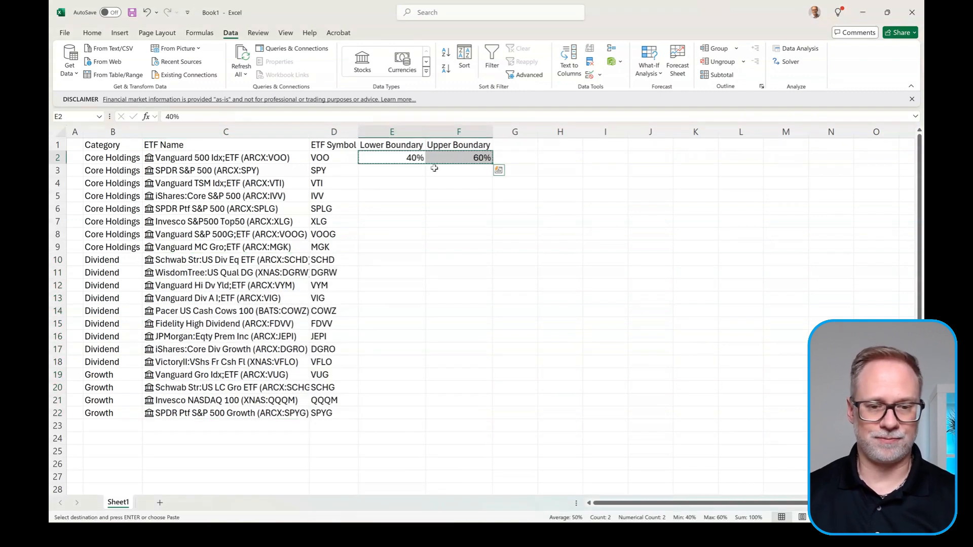
left_click_drag(393, 171, 406, 246)
key("ctrl+v")
Step: Set 20% and 30% boundaries in row 10 and copy them to rows 11–22
left_click(416, 262)
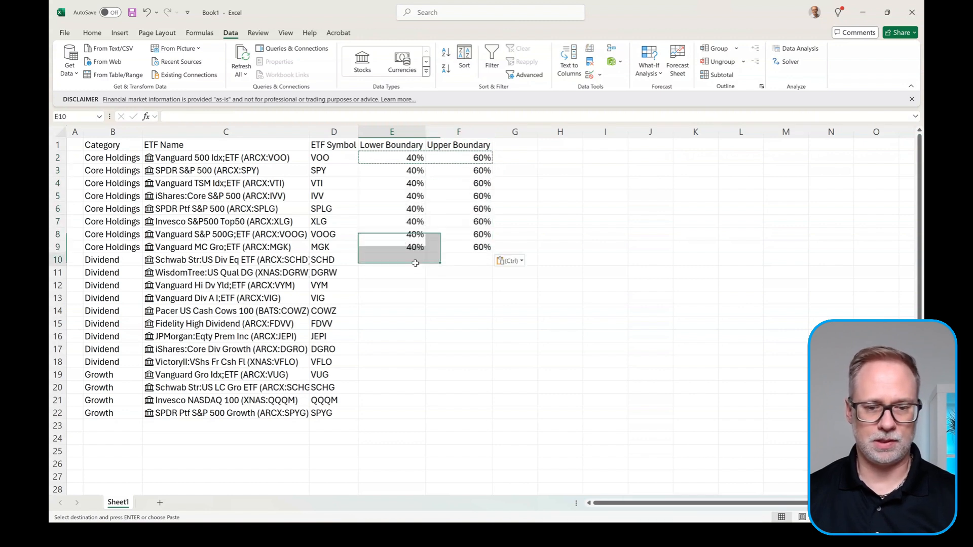
type("20")
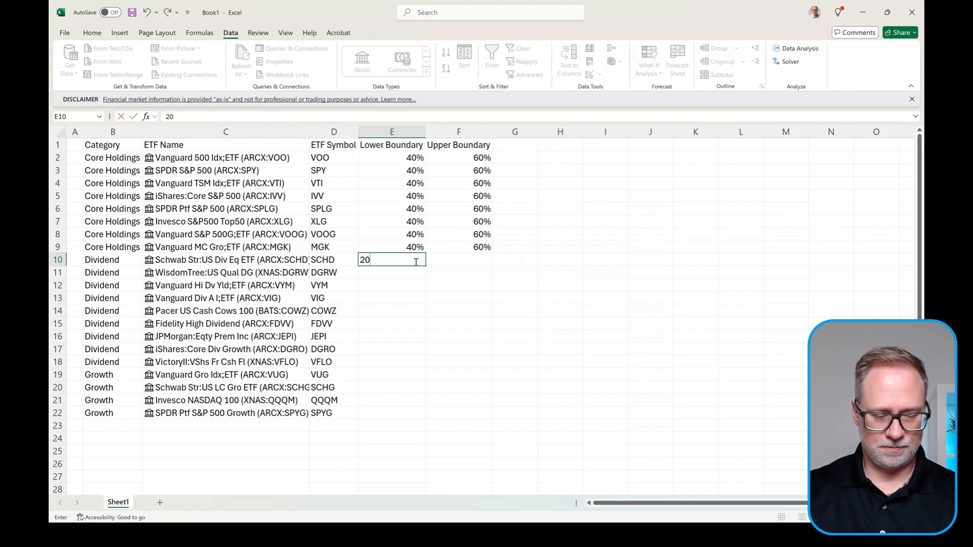
type("%")
key("Tab")
type("30%")
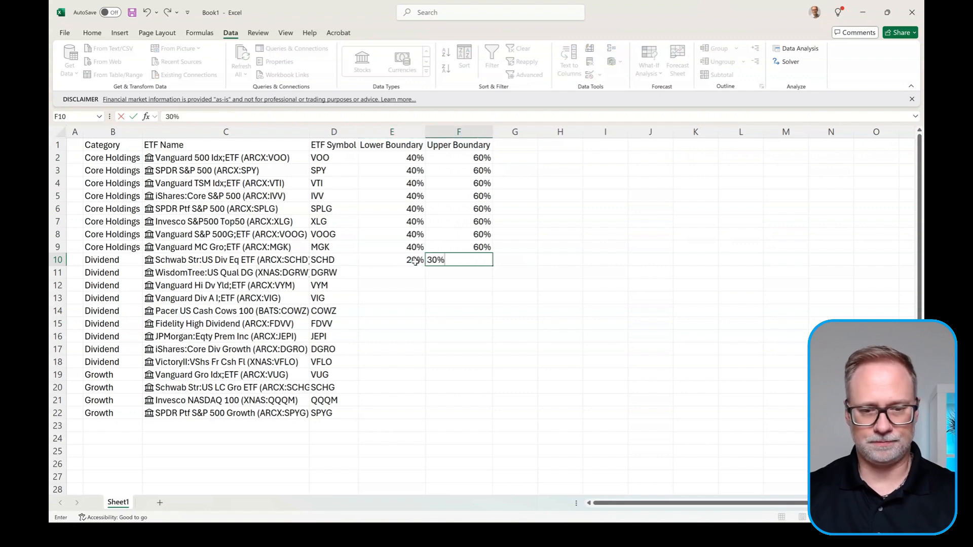
left_click(415, 261)
key("shift+Right")
key("ctrl+c")
left_click_drag(398, 272, 402, 412)
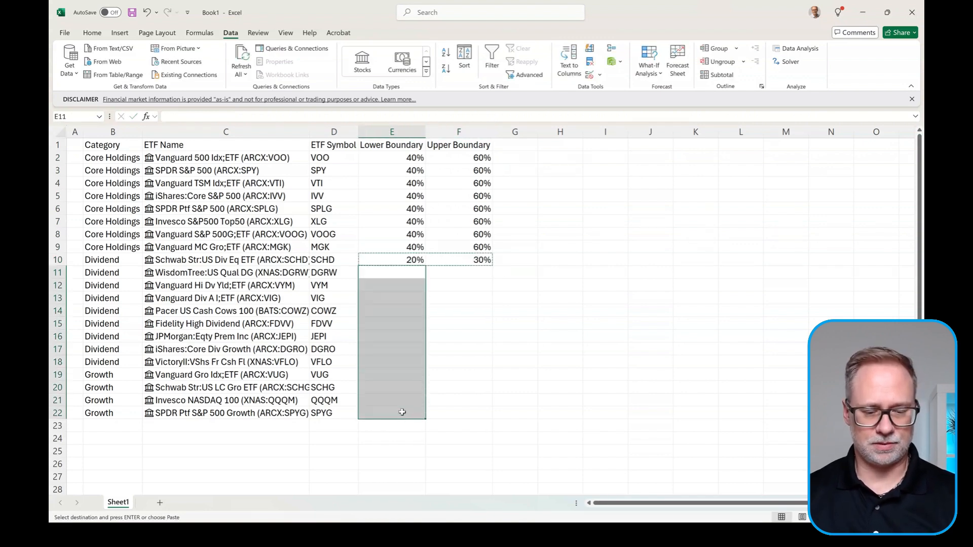
key("Return")
left_click(388, 260)
left_click(285, 184)
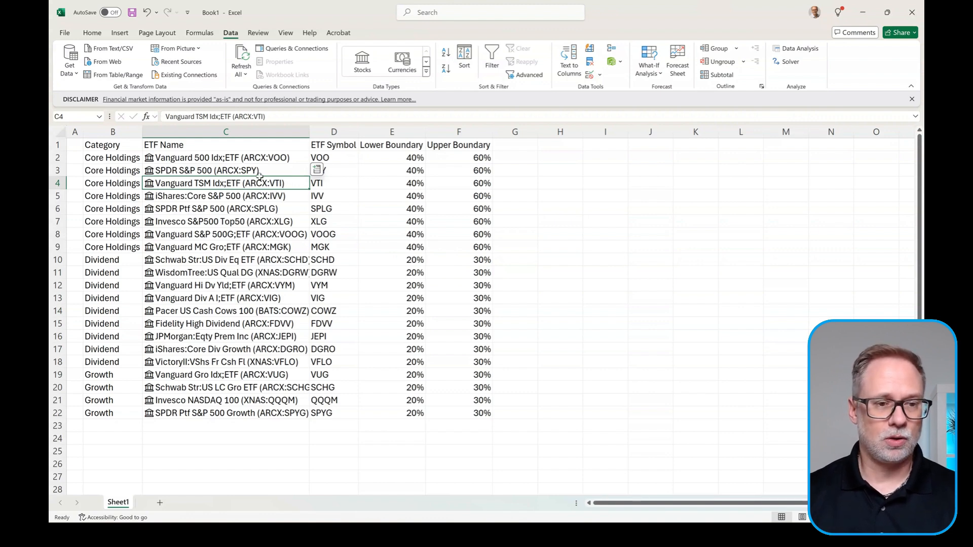
Step: Format B1:F22 as a table with headers, then select cell B23
left_click(126, 35)
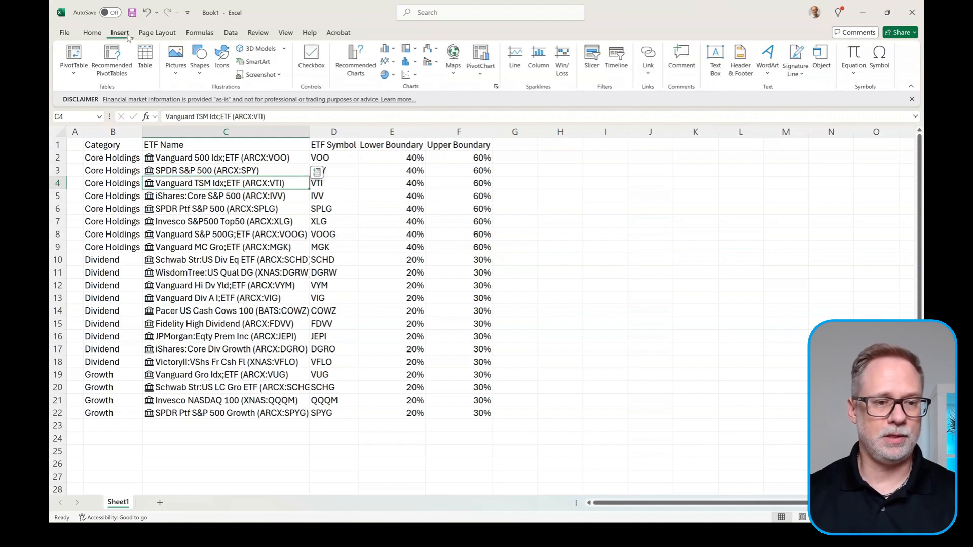
left_click(145, 53)
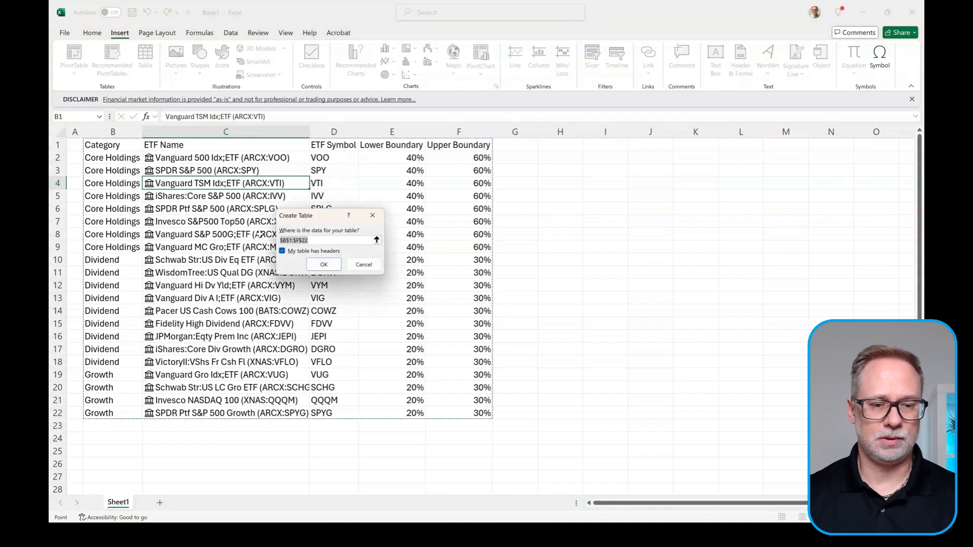
left_click(323, 264)
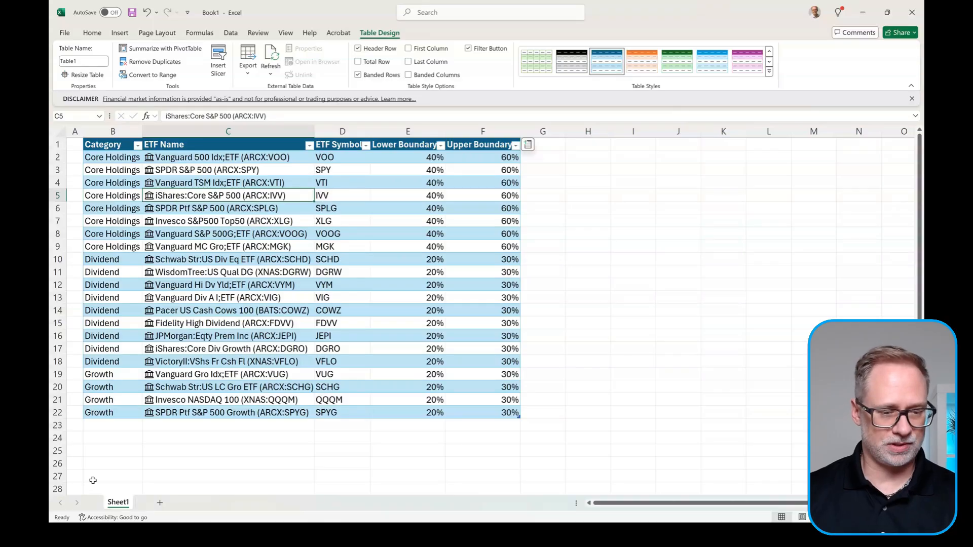
left_click(134, 427)
Step: Enter 1-None in B23 to add a new category row to the table
type("1-")
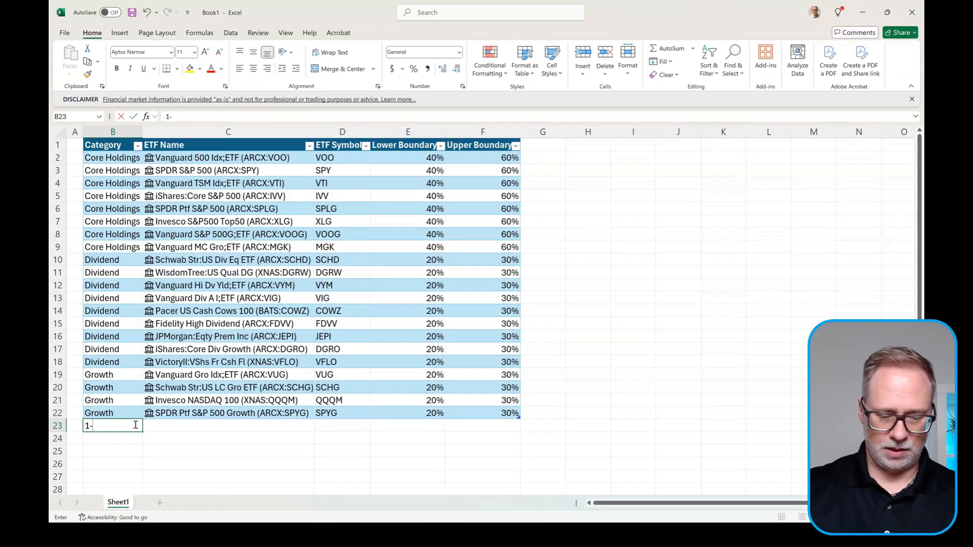
type("nONE")
key("BackSpace")
key("BackSpace")
key("BackSpace")
key("BackSpace")
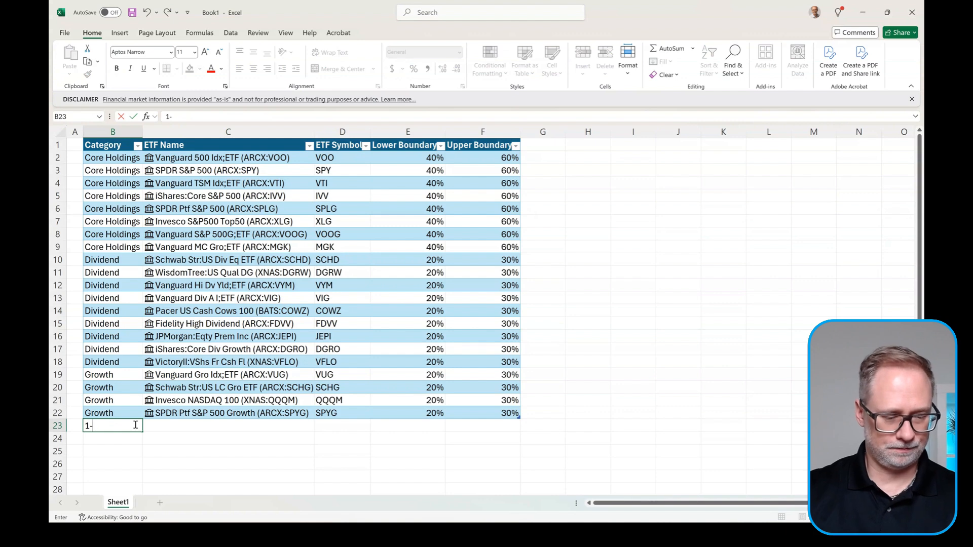
key("Caps_Lock")
type("None")
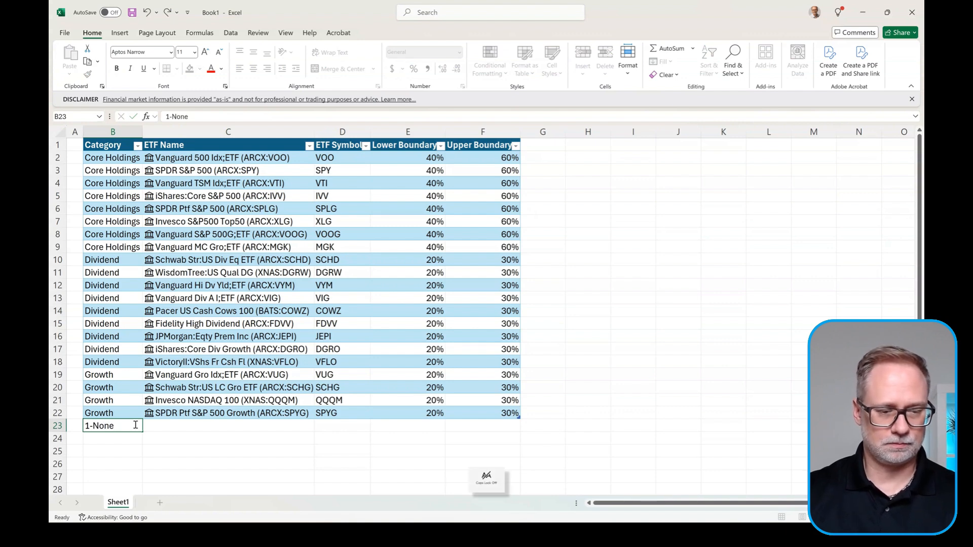
key("Tab")
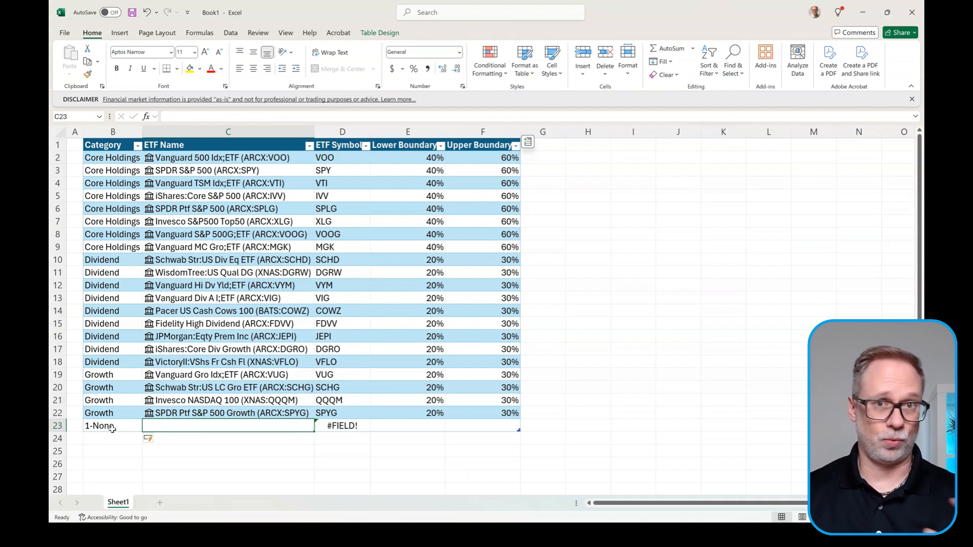
Step: Inspect the #FIELD! formula in D23 and the empty ETF Name cell C23, then select D2
left_click(341, 425)
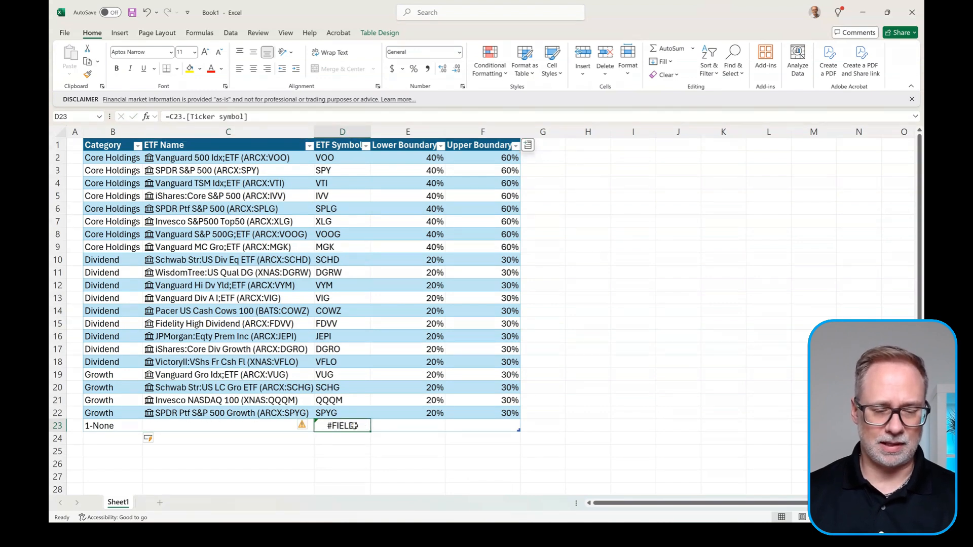
left_click(241, 426)
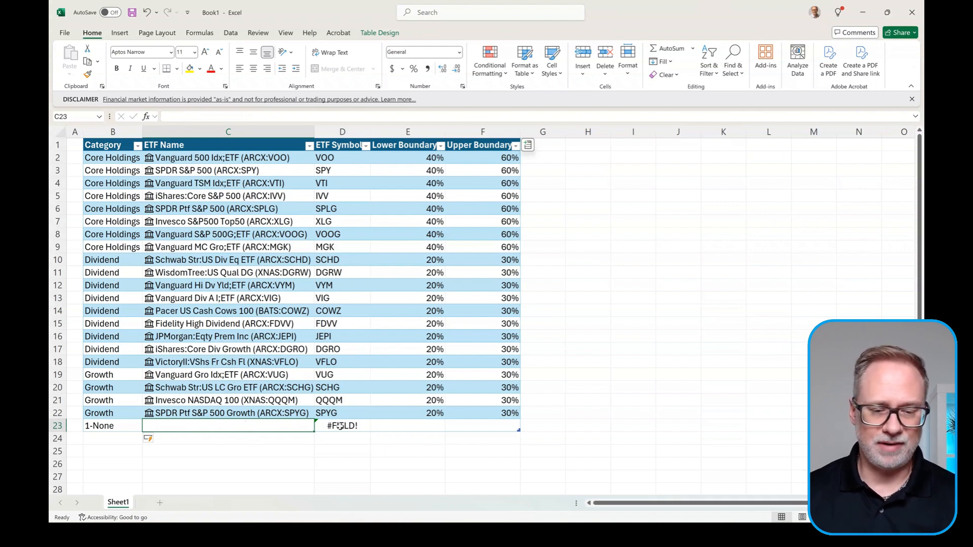
left_click(337, 159)
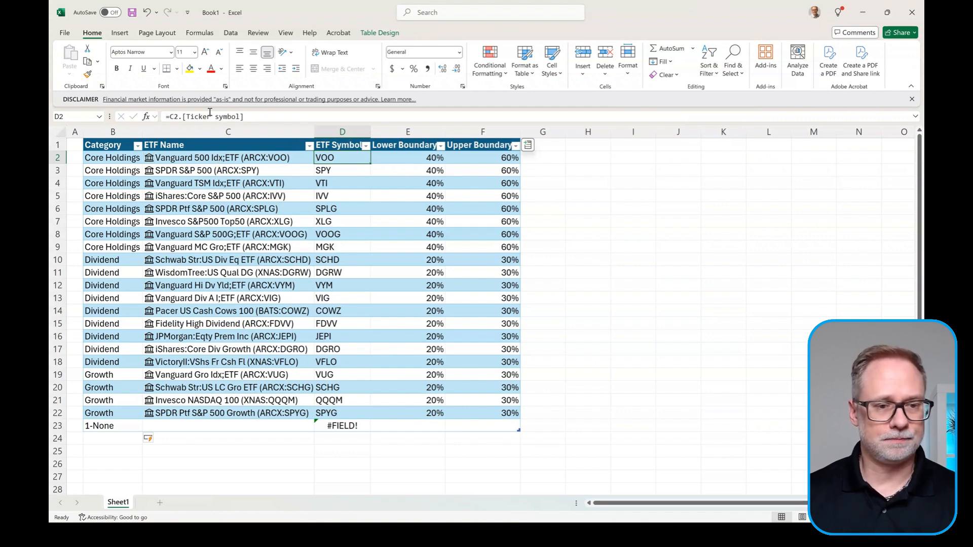
Step: Wrap D2's formula as =IFERROR(C2.[Ticker symbol],"") so D23 shows blank
left_click(174, 117)
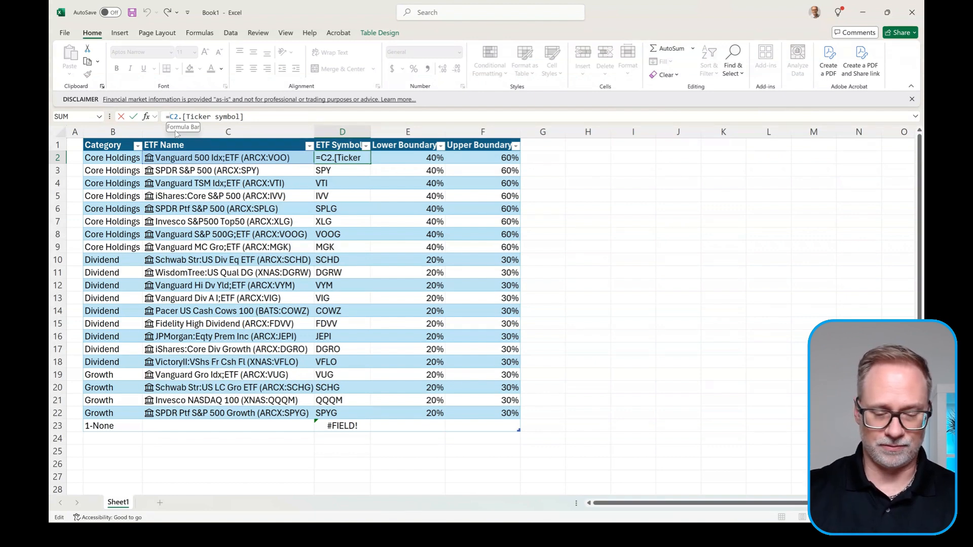
type("iferror")
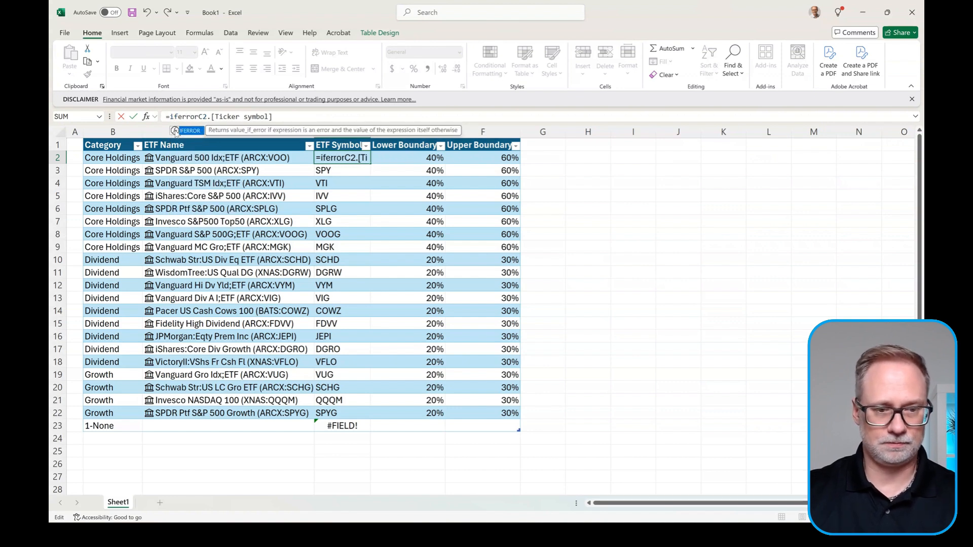
type("(")
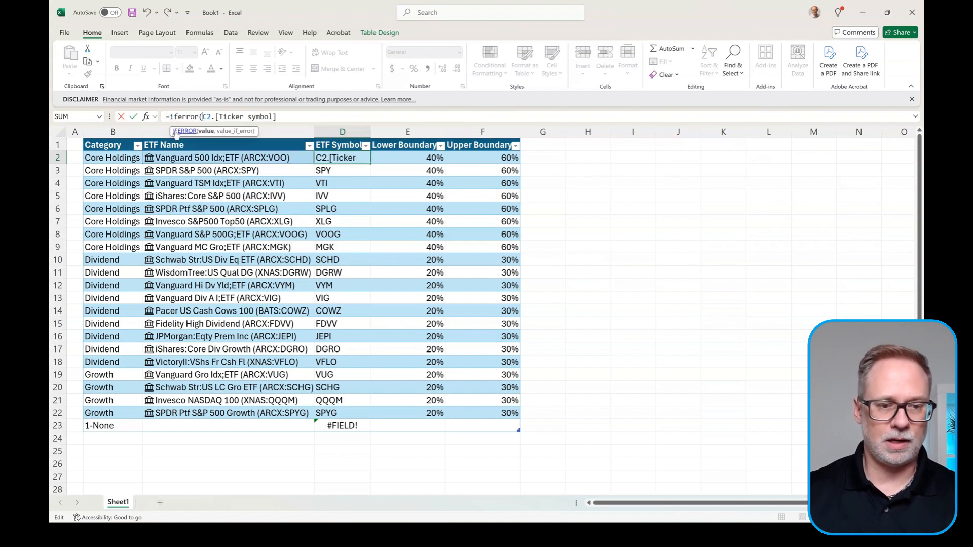
left_click(286, 117)
type(",")
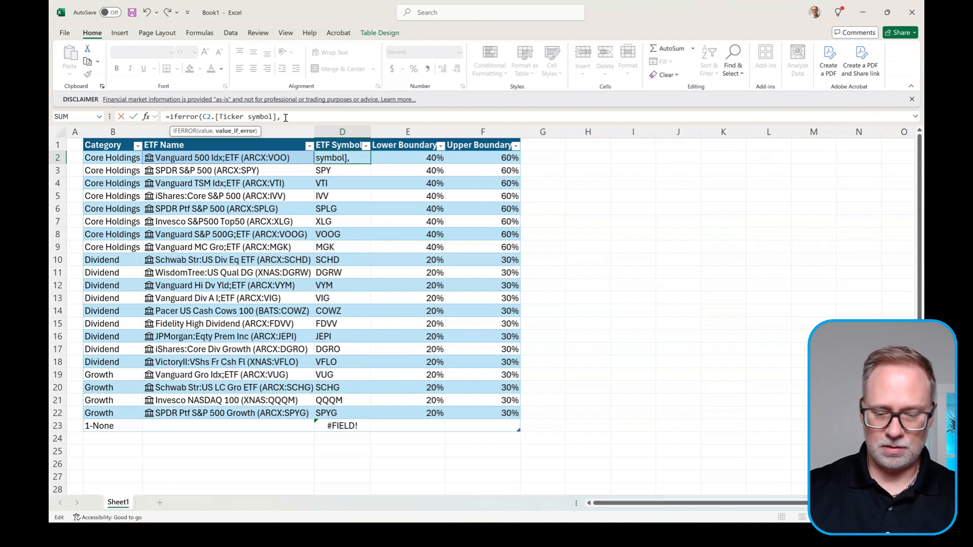
type("\"\"")
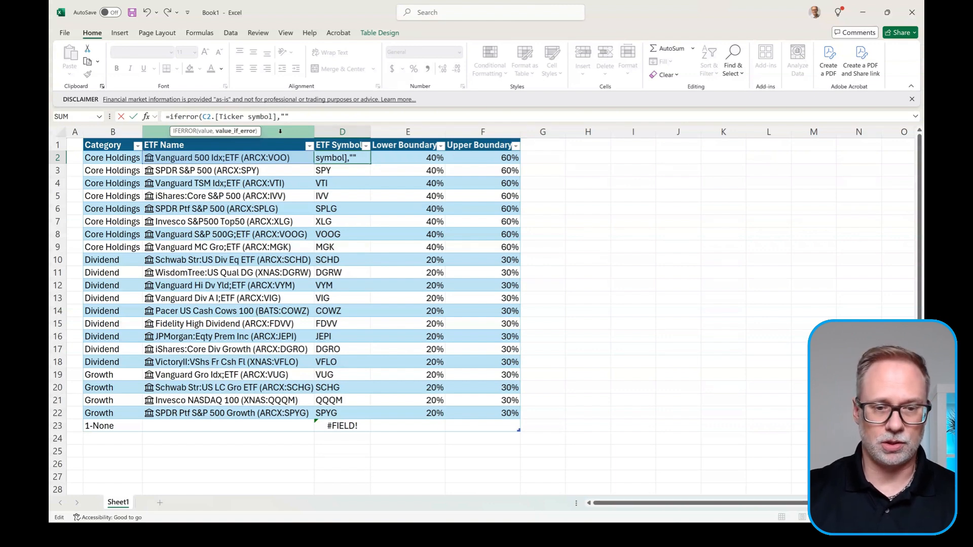
type(")")
key("Return")
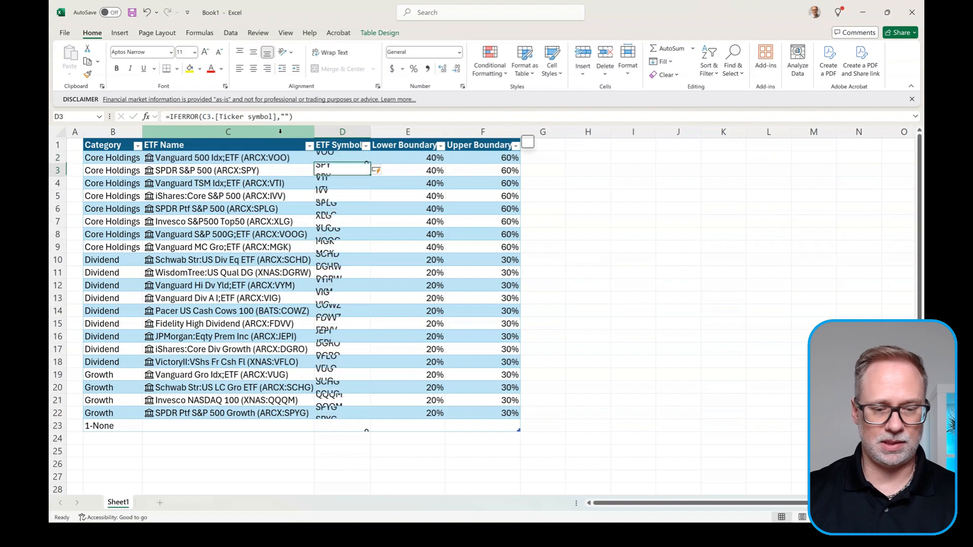
left_click(353, 426)
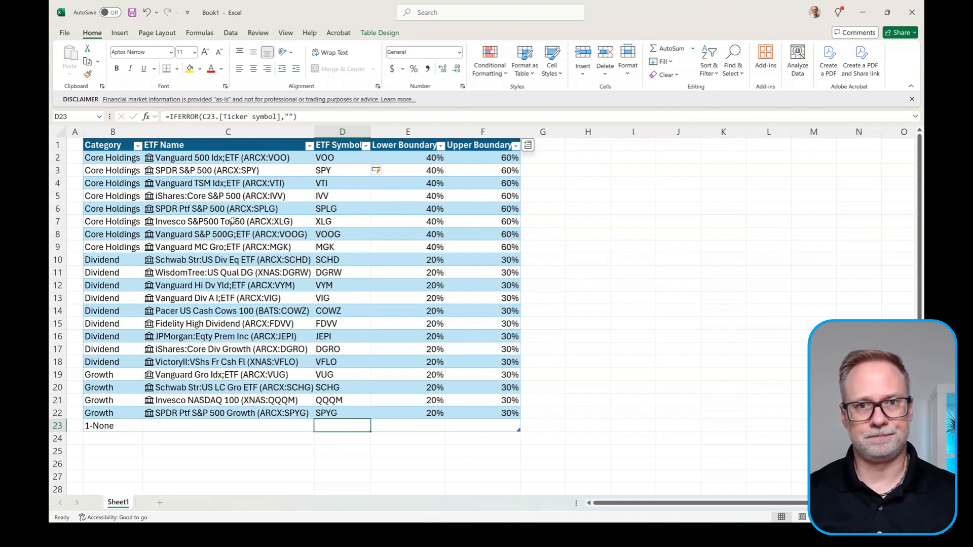
Step: Narrow column G and enter headers Category, ETF Symbol and ETF Name in H1:J1
left_click(583, 144)
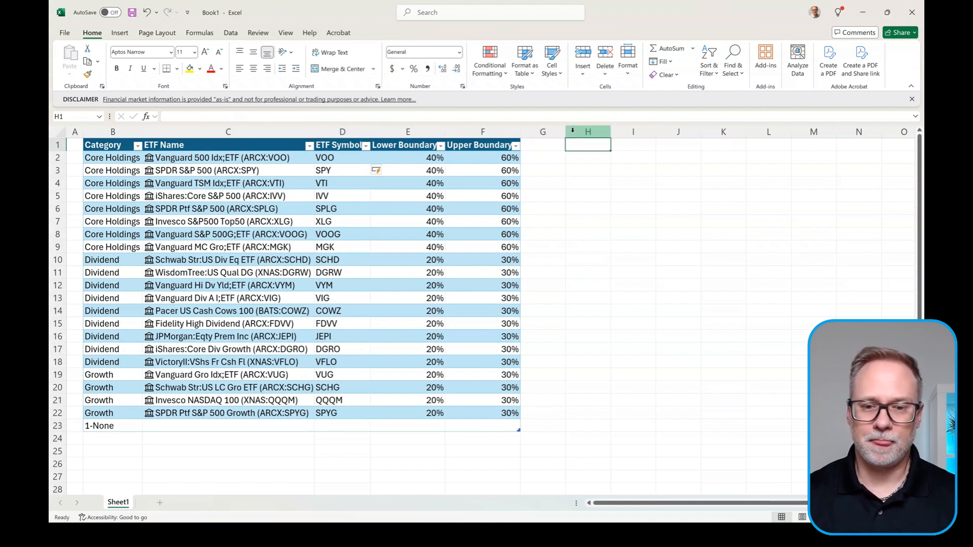
left_click_drag(566, 133, 555, 139)
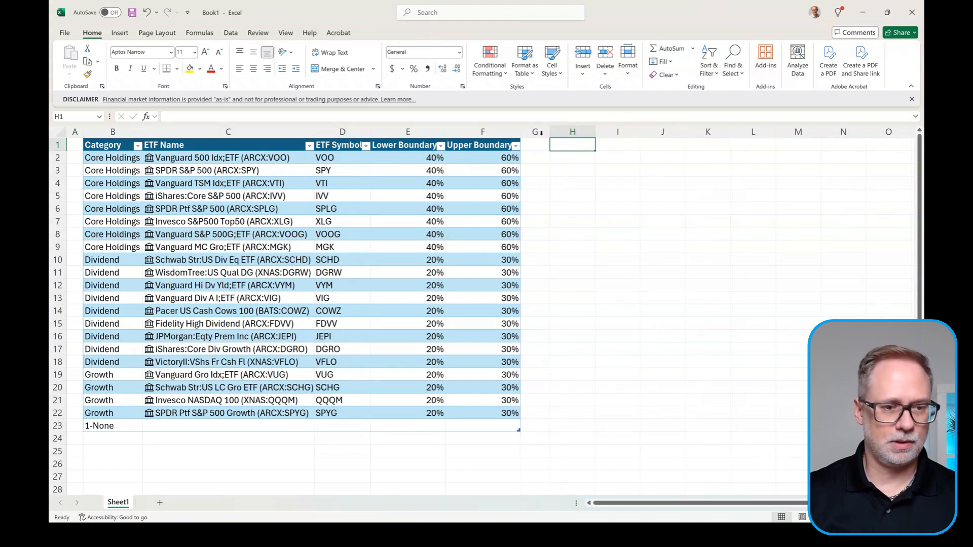
type("Cate")
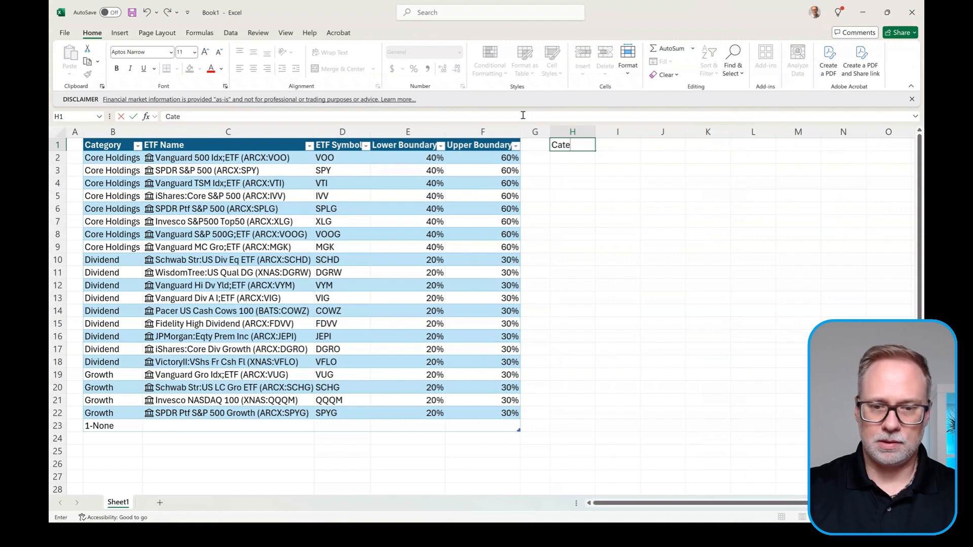
type("gory")
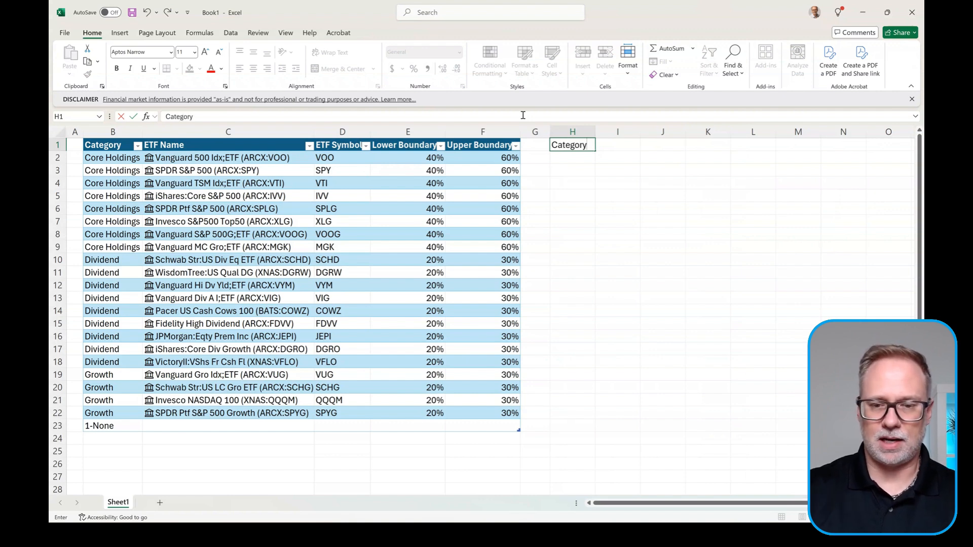
key("Tab")
type("ET")
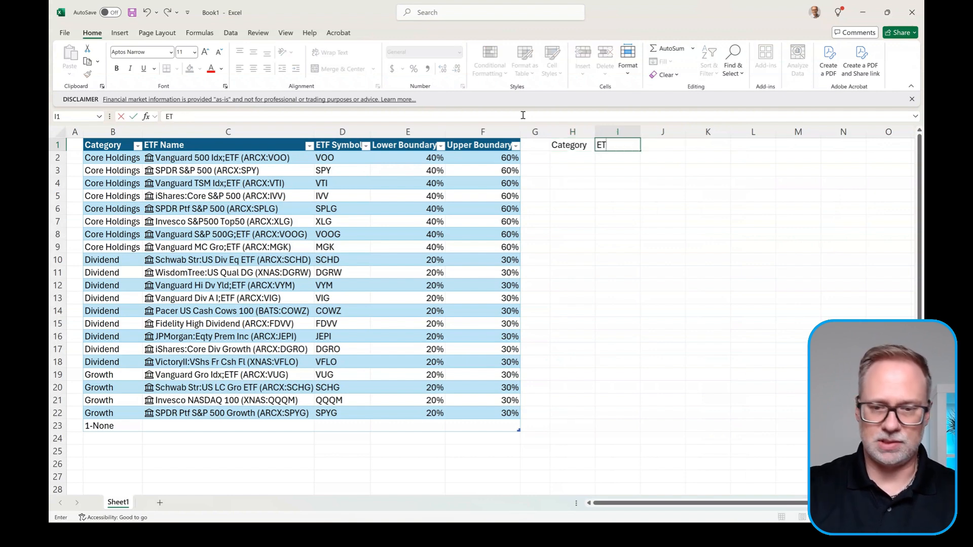
type("F Symbol")
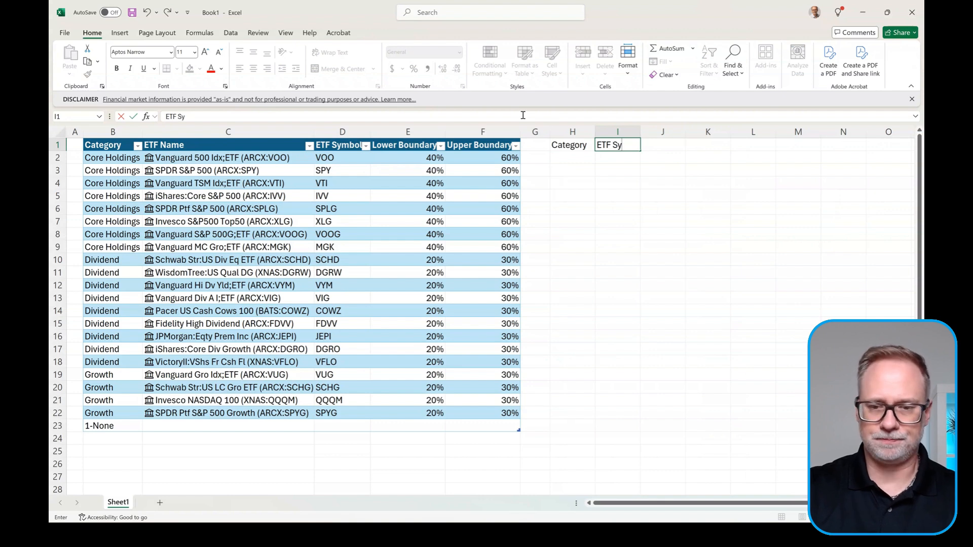
key("Tab")
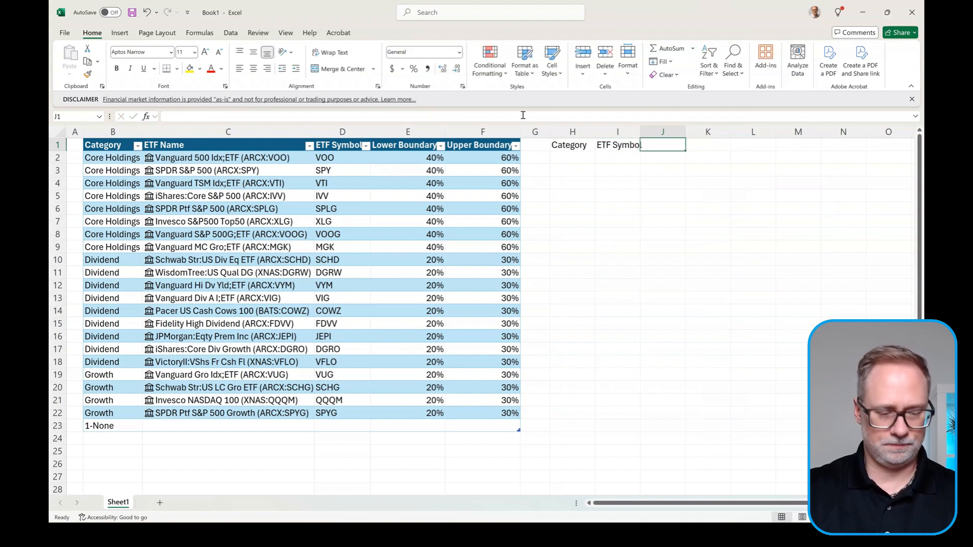
type("ETF")
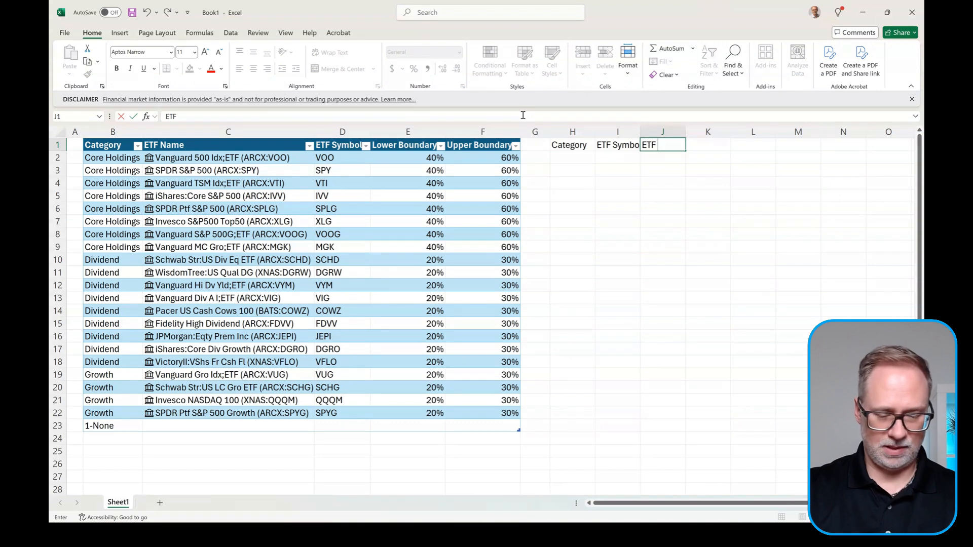
type(" Name")
key("BackSpace")
key("BackSpace")
key("BackSpace")
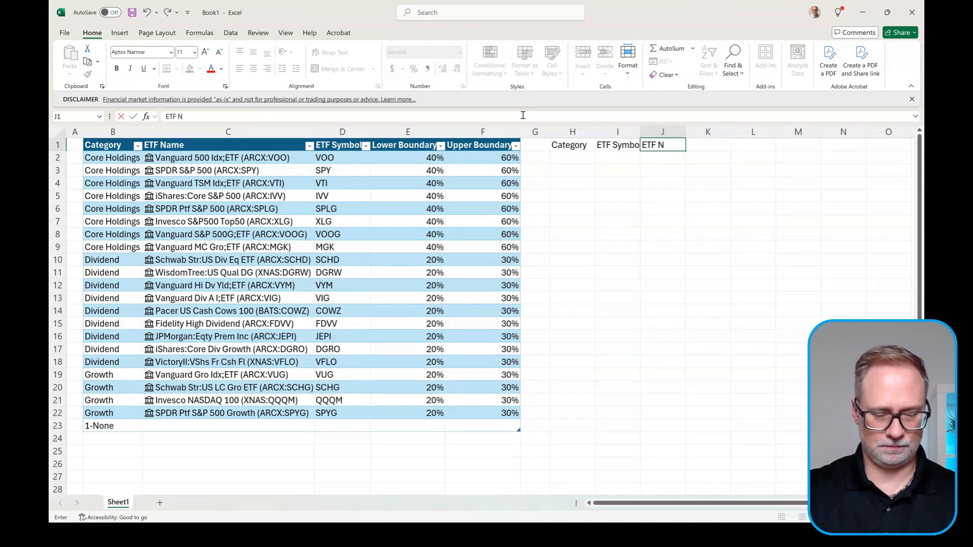
type("ame")
key("Tab")
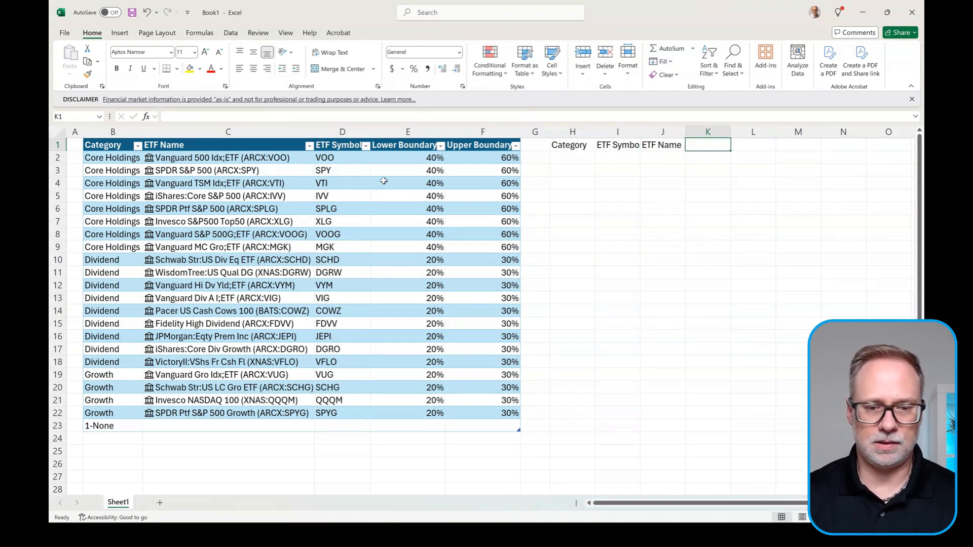
left_click_drag(420, 147, 465, 142)
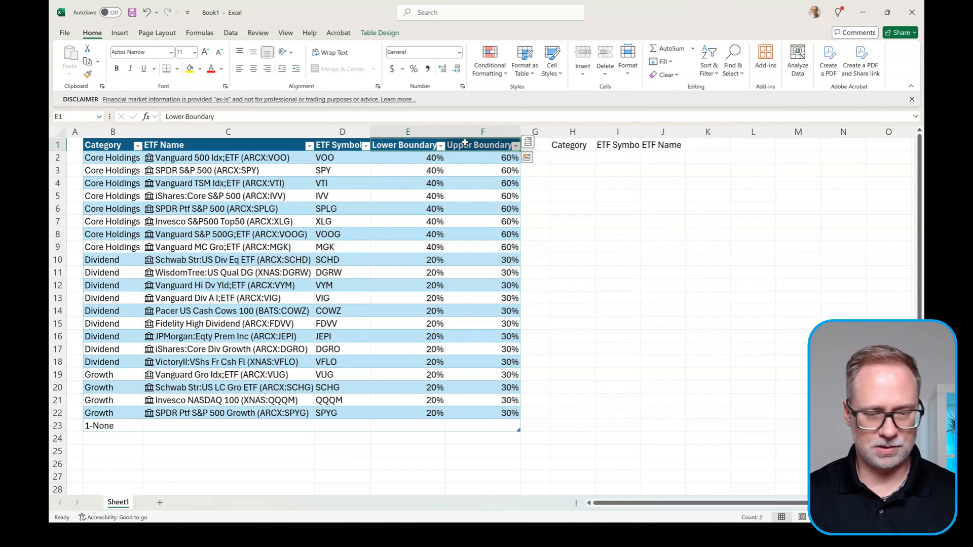
Step: Paste Lower Boundary and Upper Boundary into K1:L1 and Format-Paint their header style onto H1:J1
key("ctrl+c")
left_click(707, 146)
key("ctrl+v")
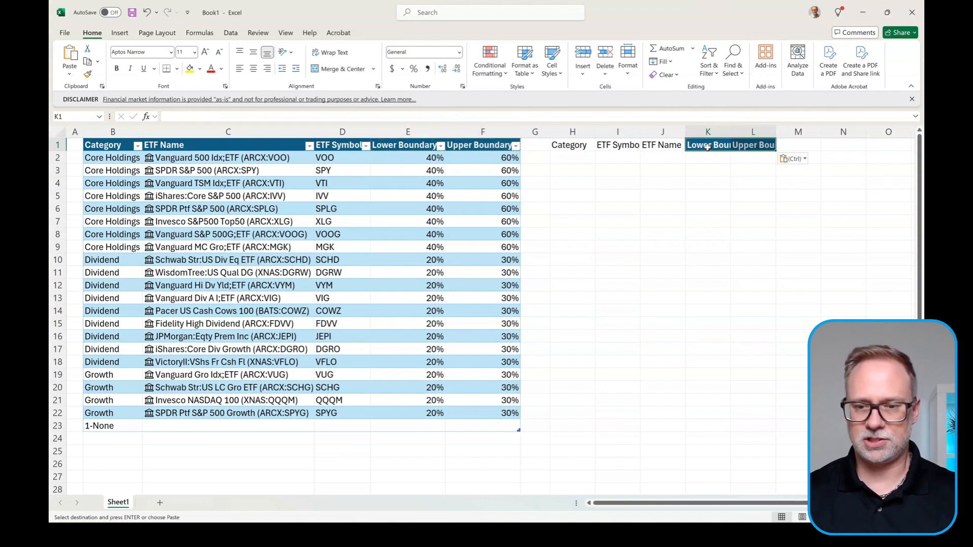
left_click(709, 145)
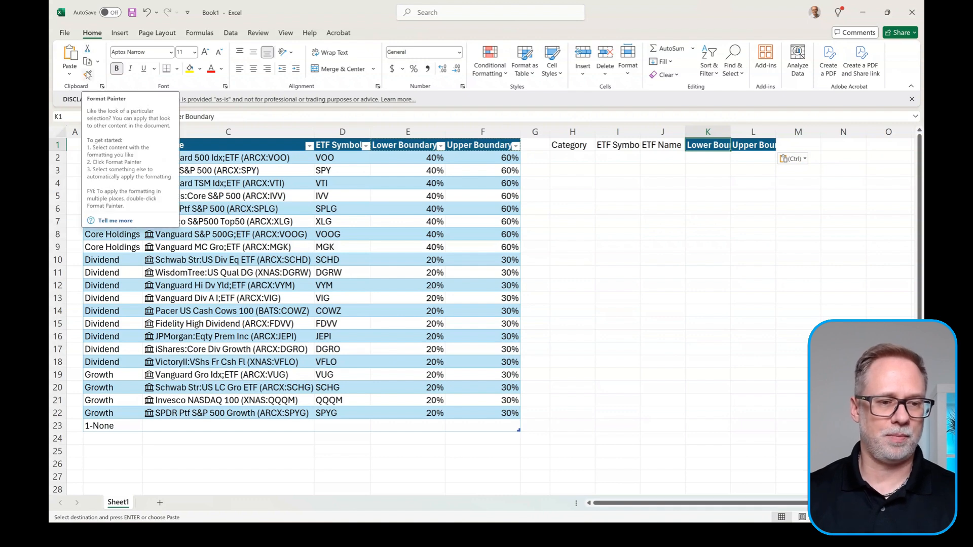
left_click(88, 75)
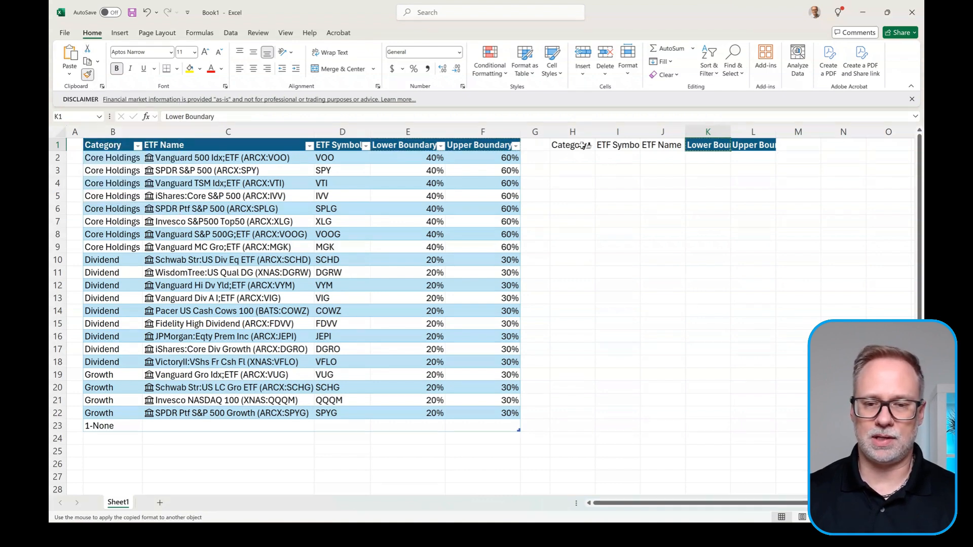
left_click_drag(575, 145, 657, 144)
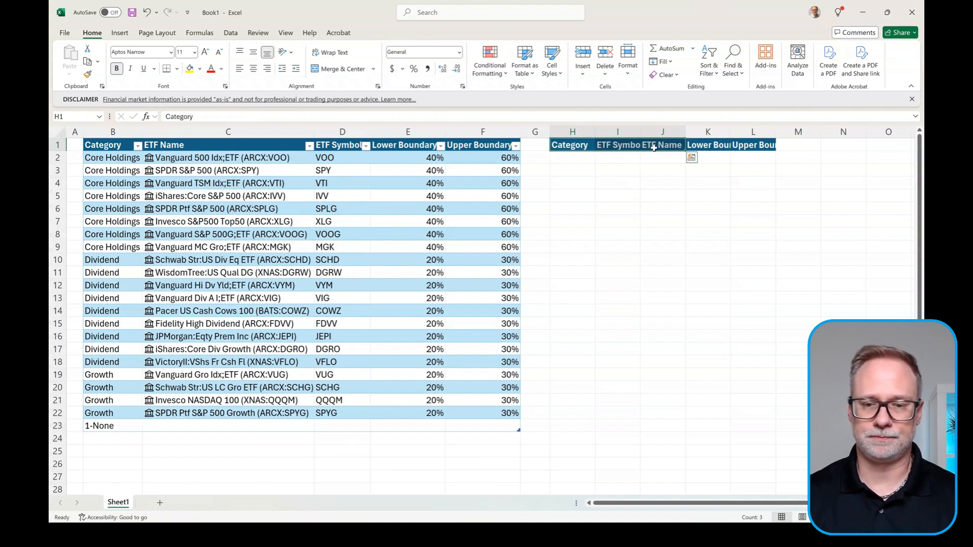
Step: AutoFit columns H through L so all five headings fit
left_click_drag(572, 132, 745, 127)
double_click(731, 131)
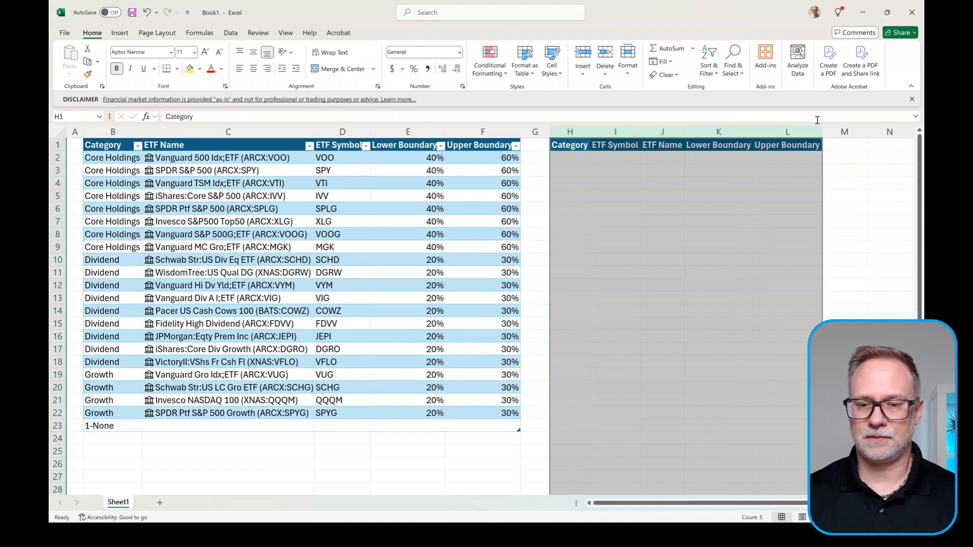
left_click(659, 158)
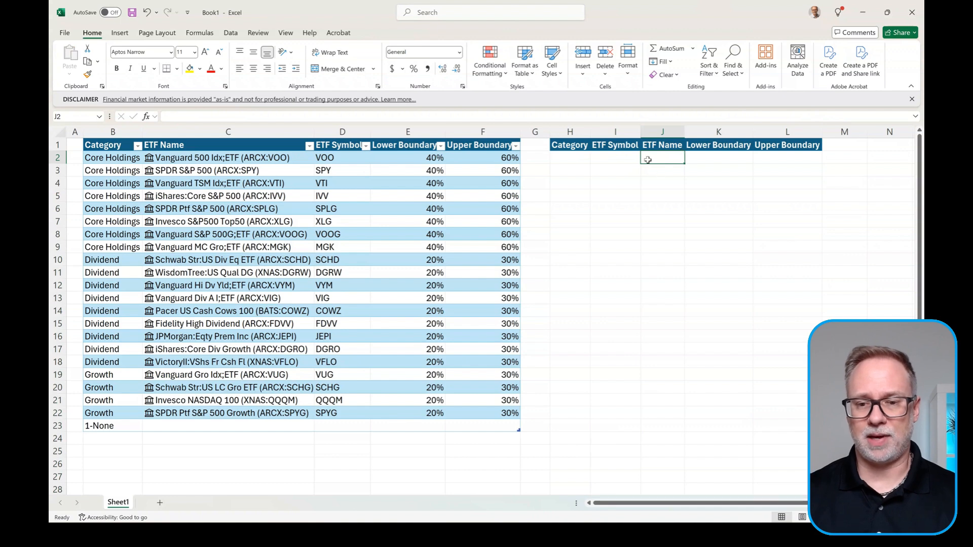
left_click(582, 160)
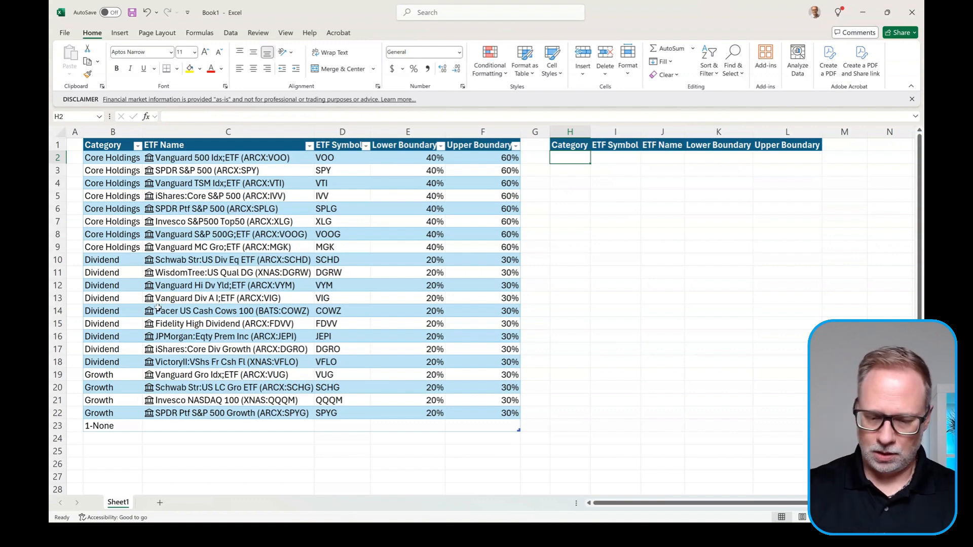
Step: Enter =CHOOSECOLS(SORT(Table1,{1,2,3,4,5}),1) in H2 to spill the sorted categories
type("=")
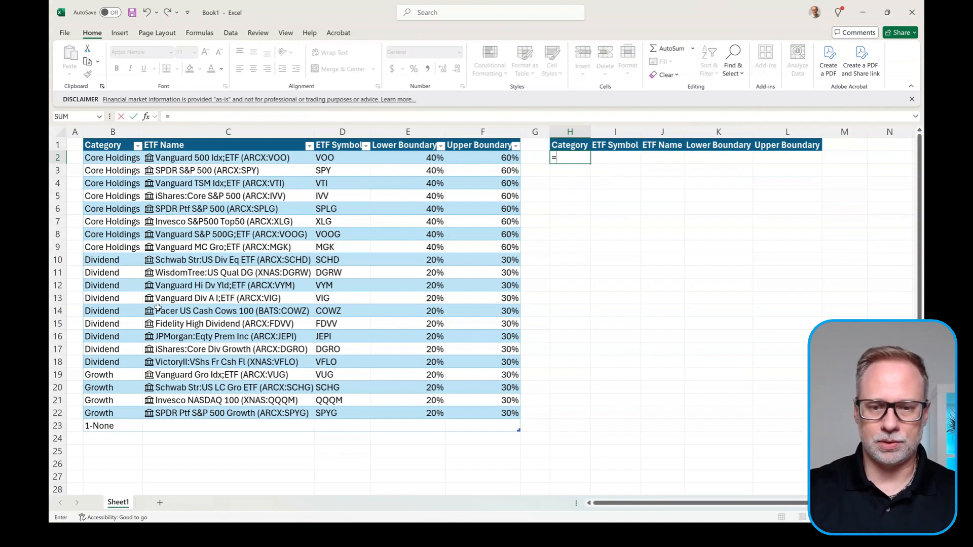
type("c")
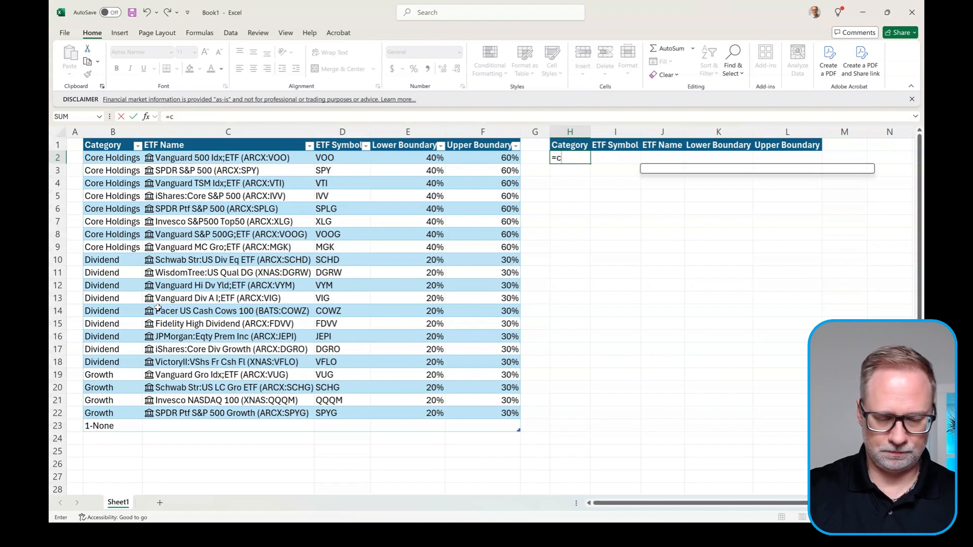
type("ho")
key("Down")
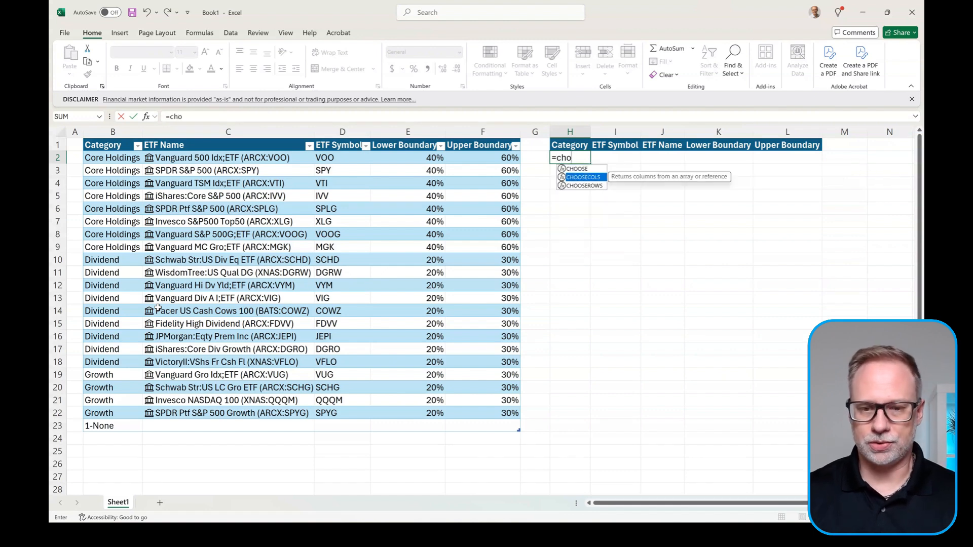
key("Tab")
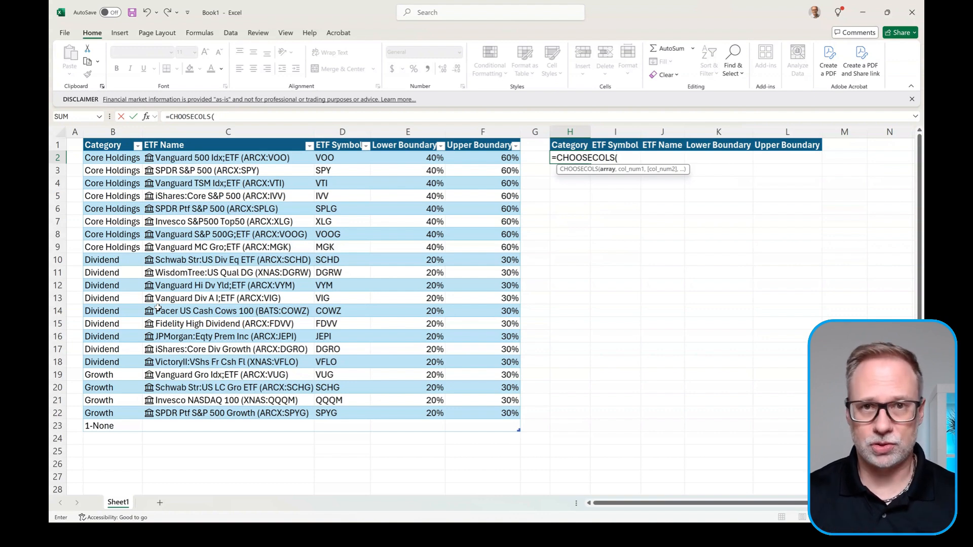
type("sort")
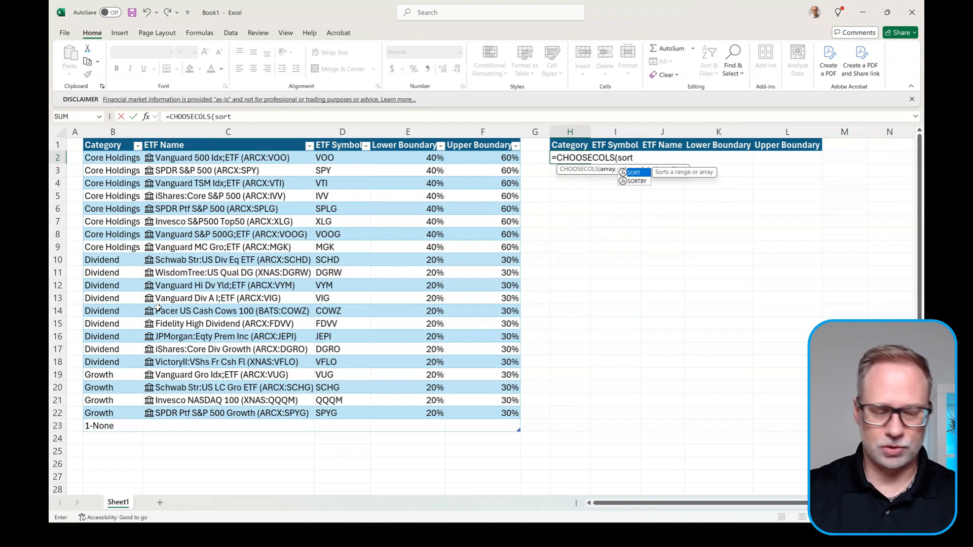
type("(")
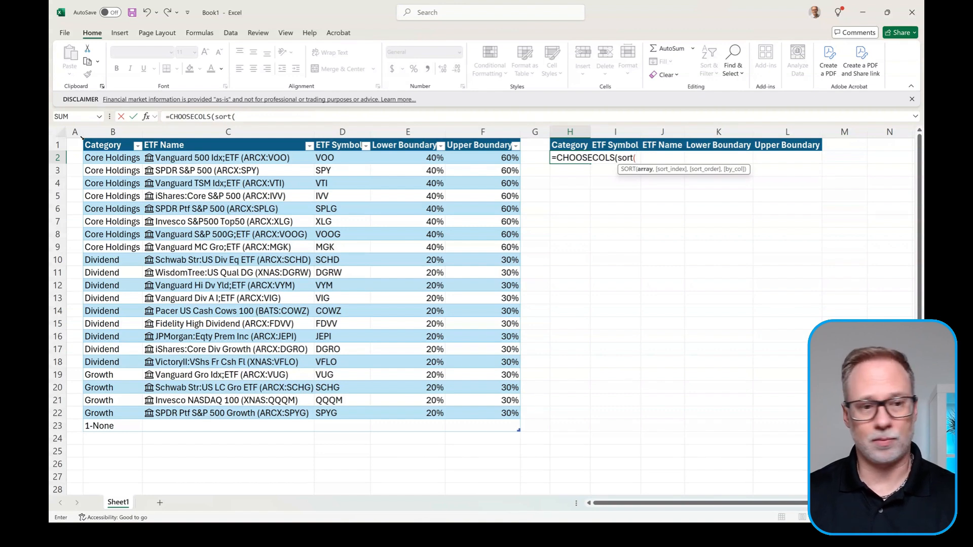
left_click(81, 137)
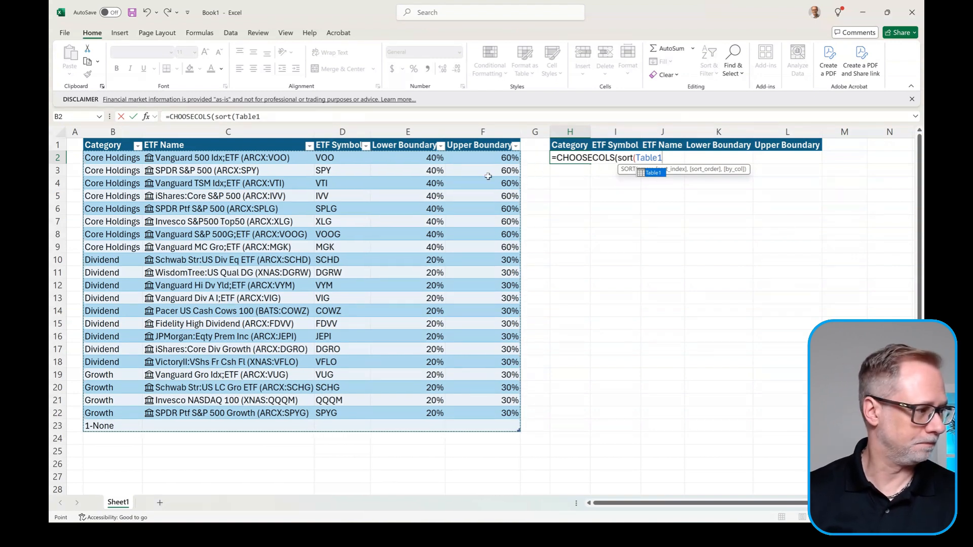
type(",")
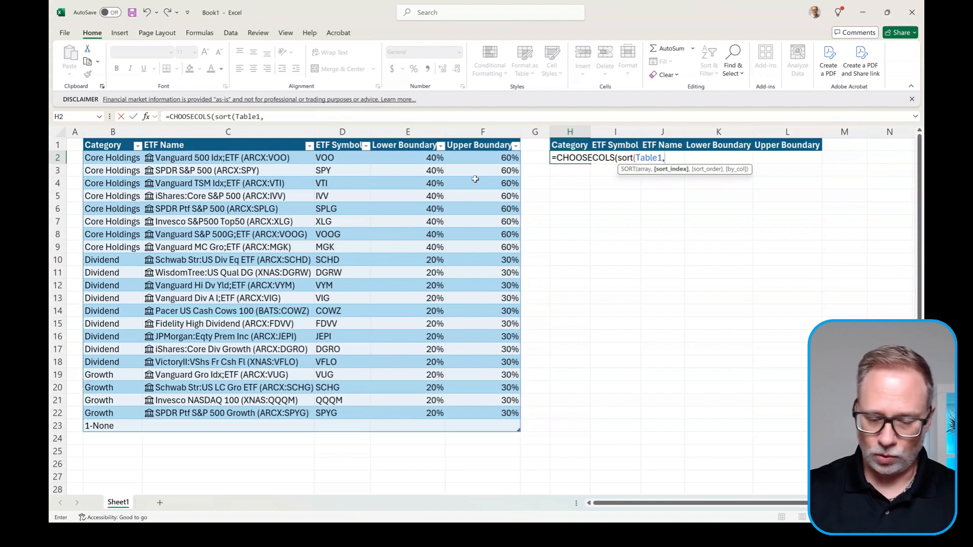
type("{")
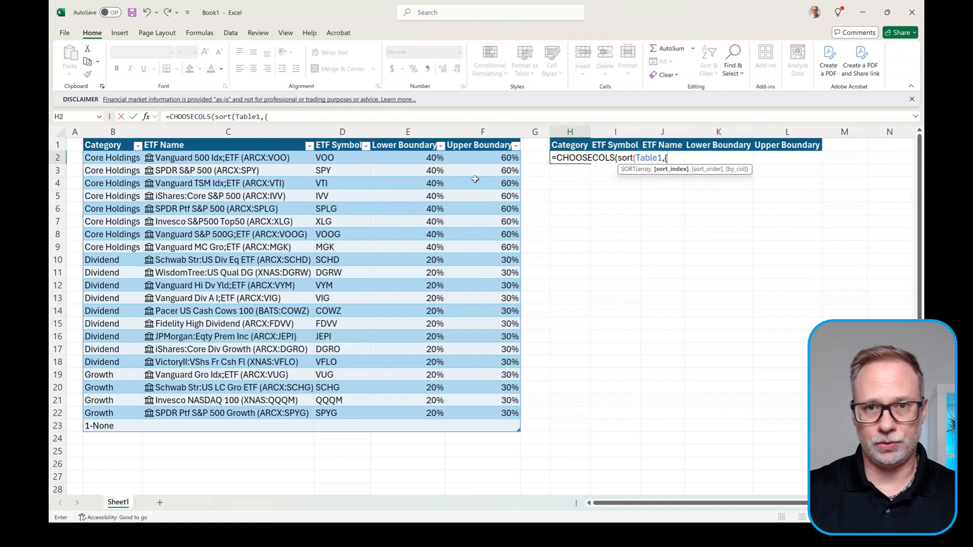
type("1,")
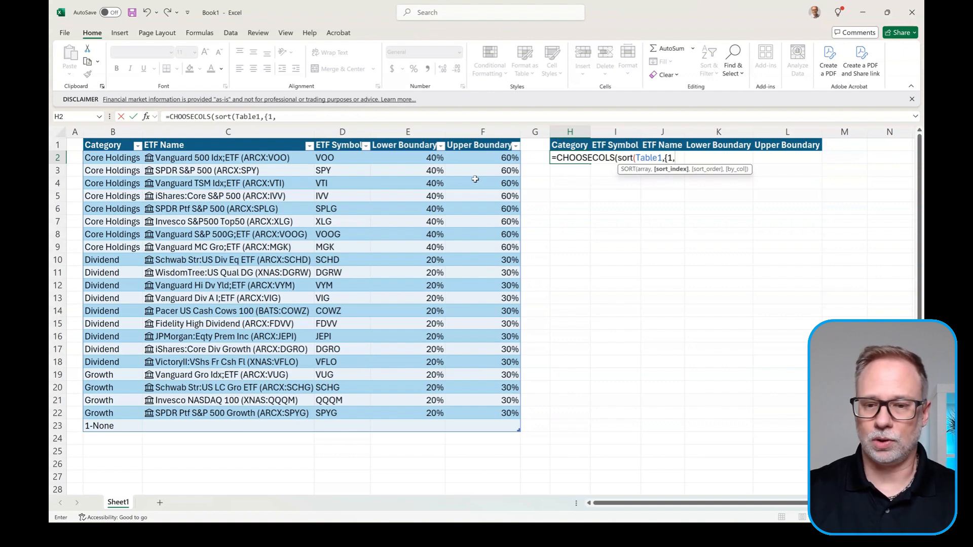
type("2,3,4,5")
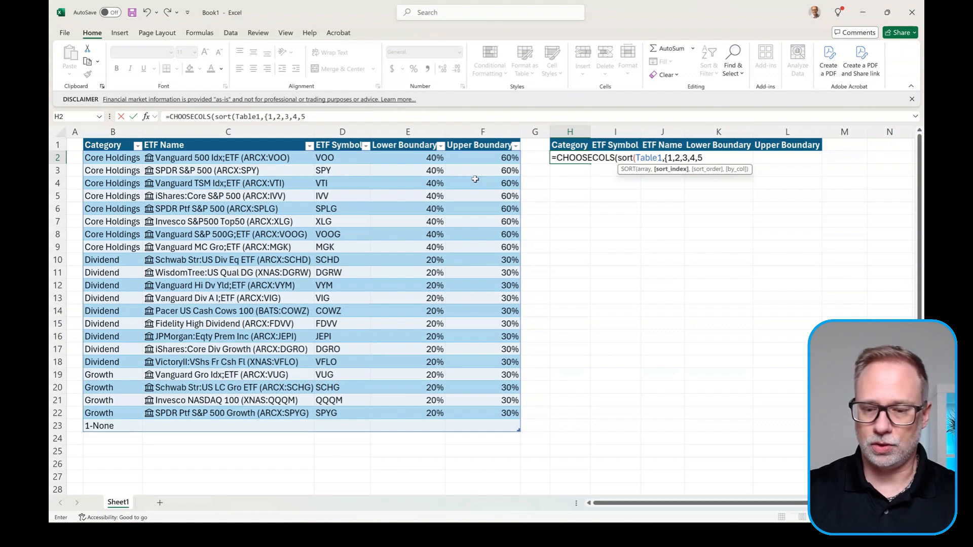
type("}")
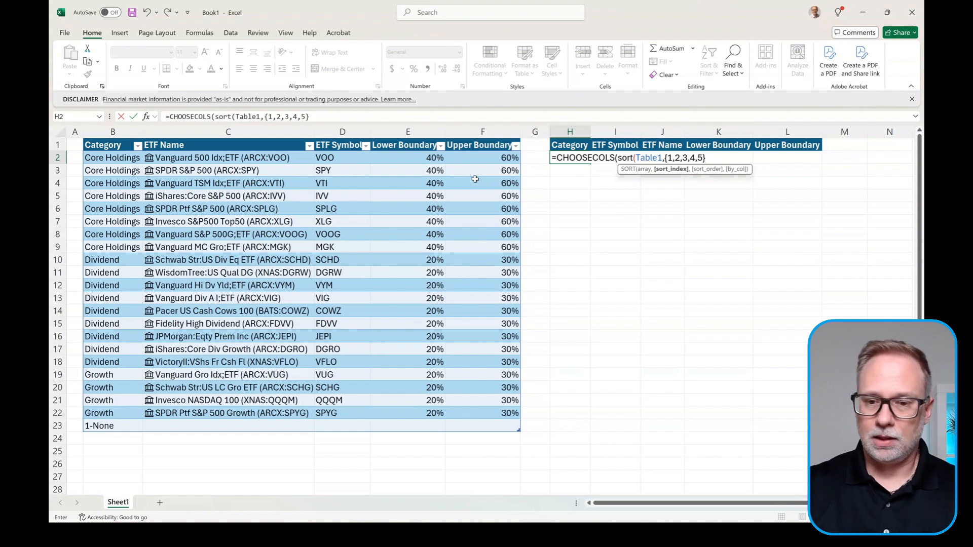
type(")")
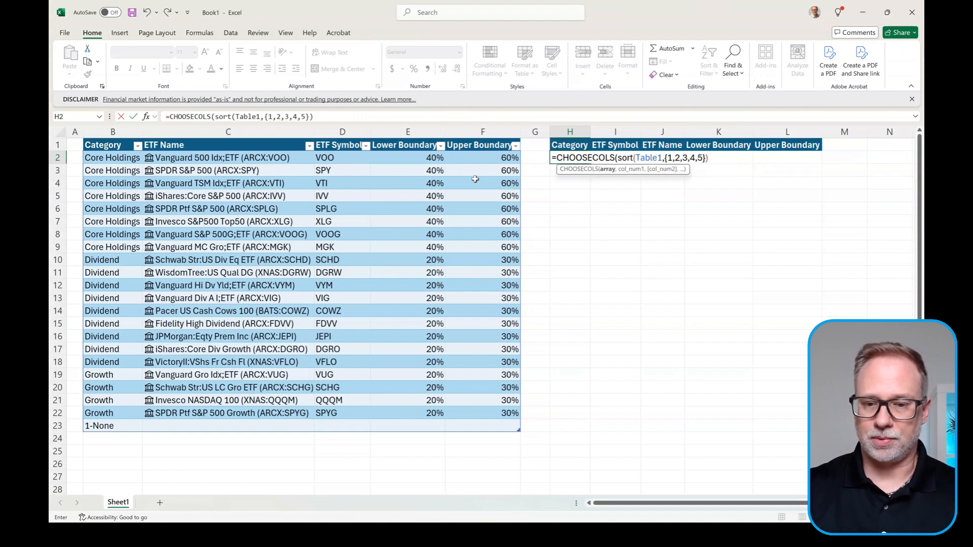
type(",")
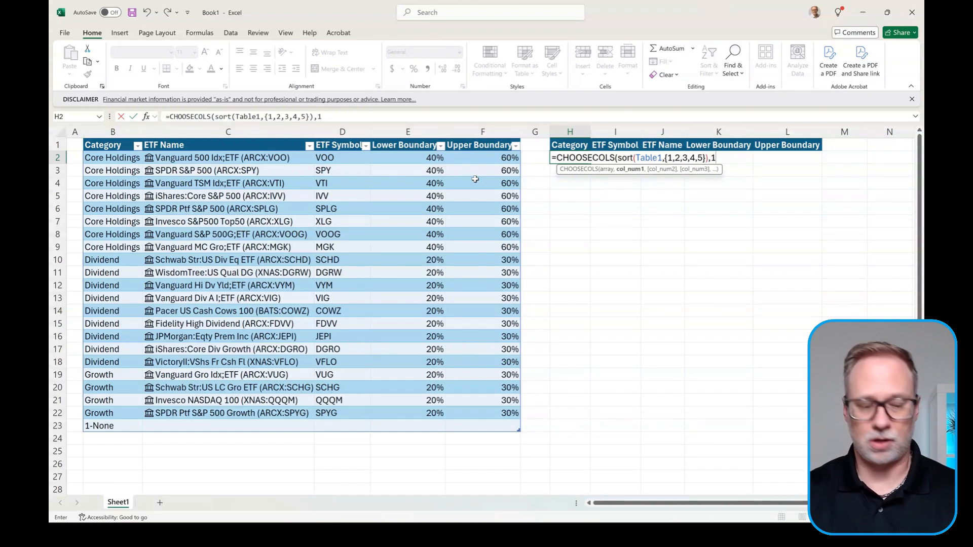
type("1)")
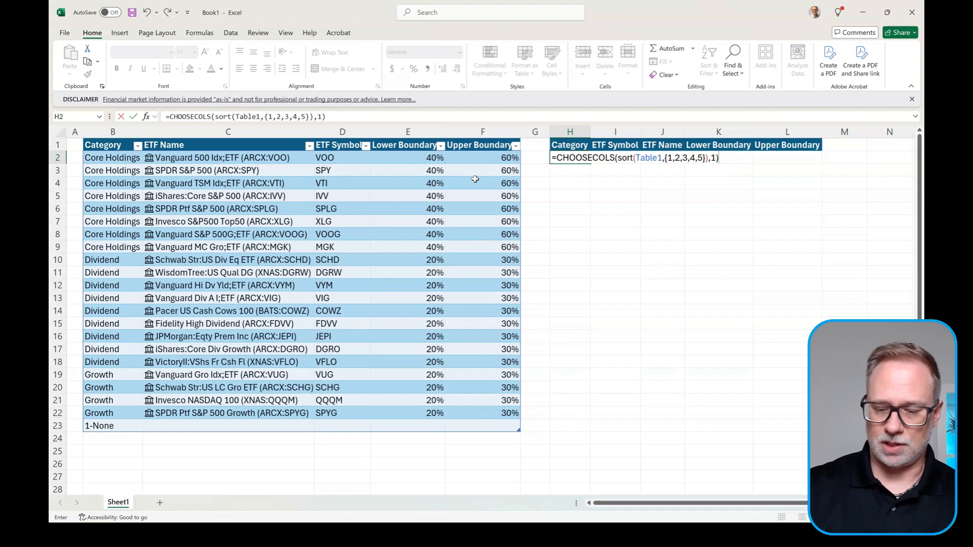
key("Return")
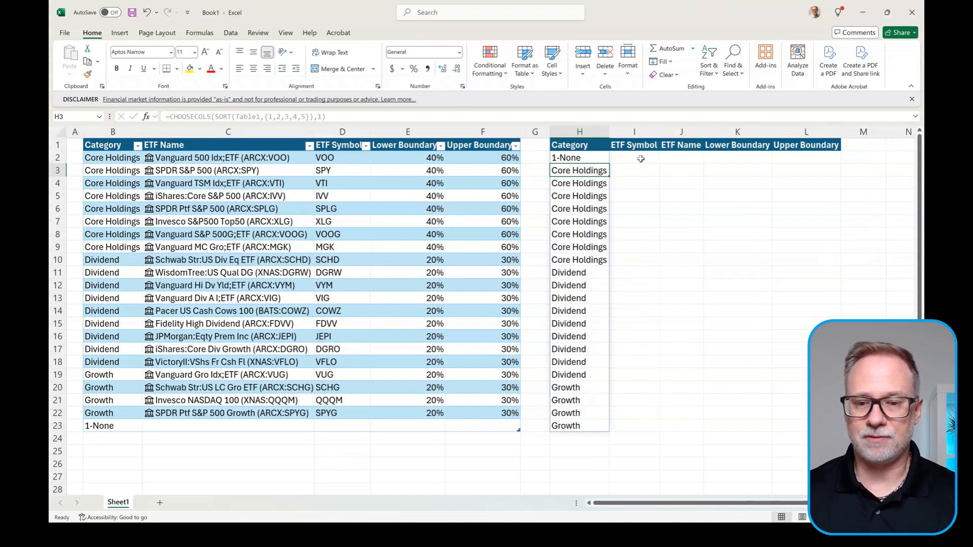
Step: Fill H2's formula across to L2 and change I2's column index to 3 for ETF symbols
left_click(577, 158)
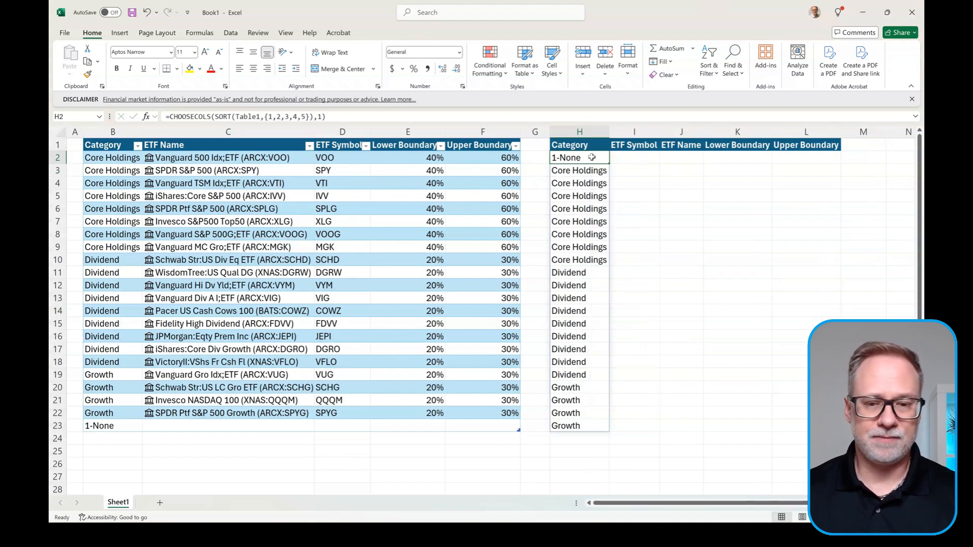
left_click_drag(611, 165, 821, 158)
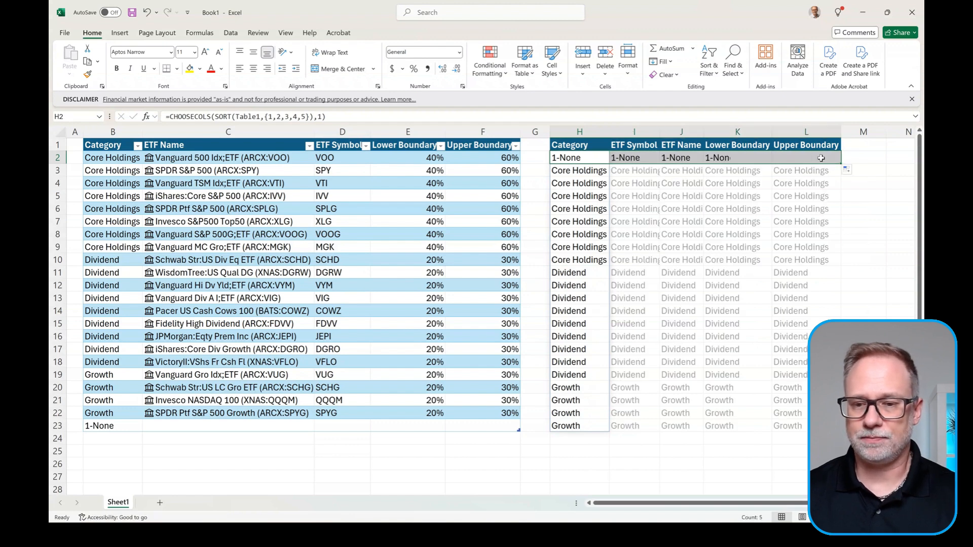
left_click(632, 160)
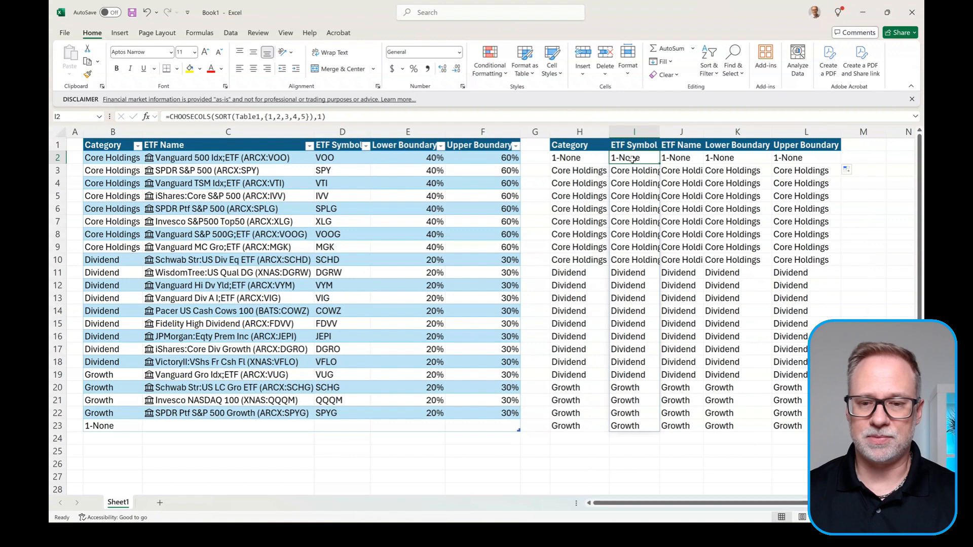
double_click(632, 159)
left_click(780, 159)
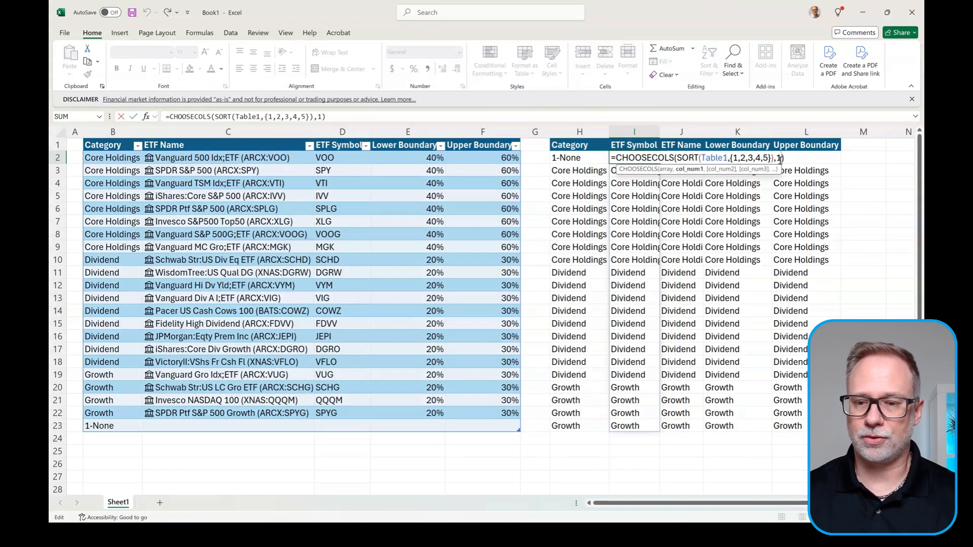
key("BackSpace")
type("3")
key("Tab")
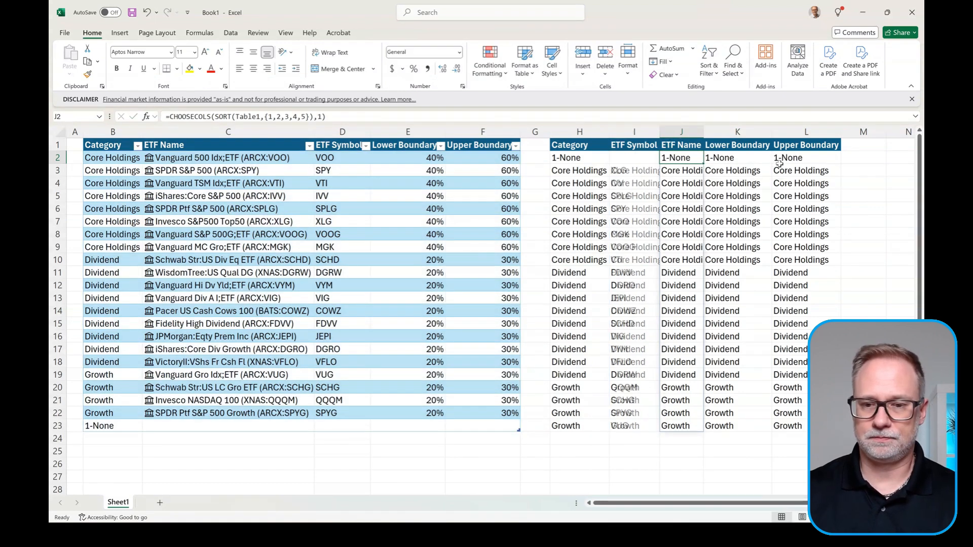
key("ctrl+Down")
Step: Set the CHOOSECOLS column index to 2, 4 and 5 in J2, K2 and L2
double_click(688, 159)
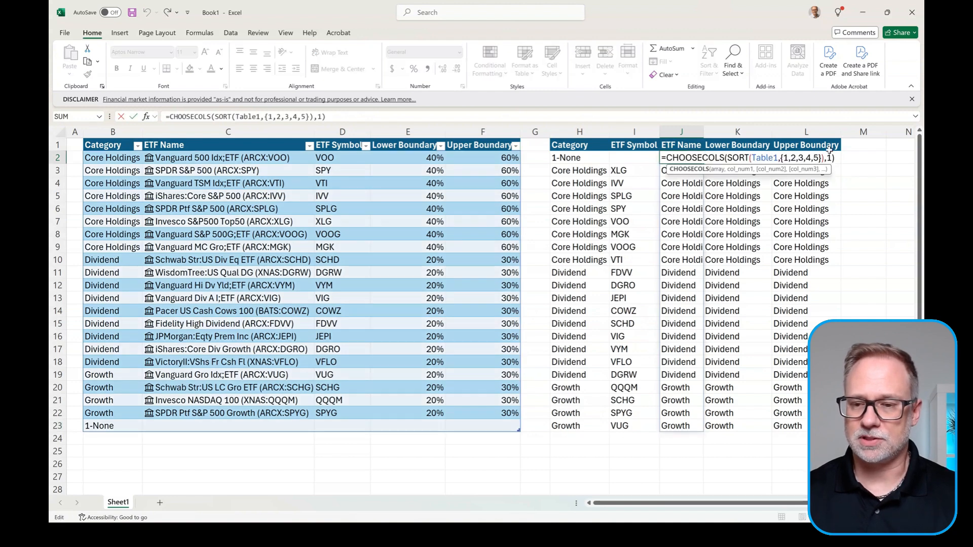
key("BackSpace")
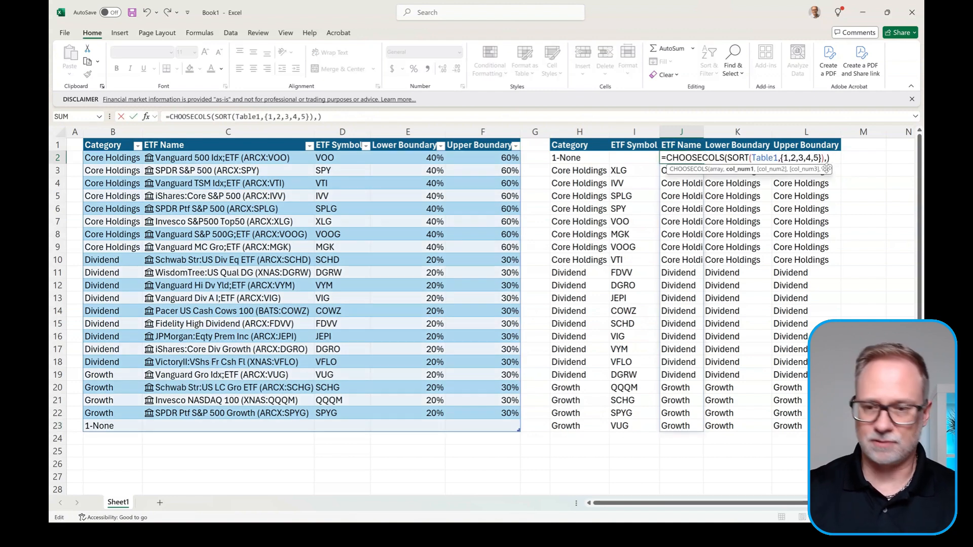
type("2")
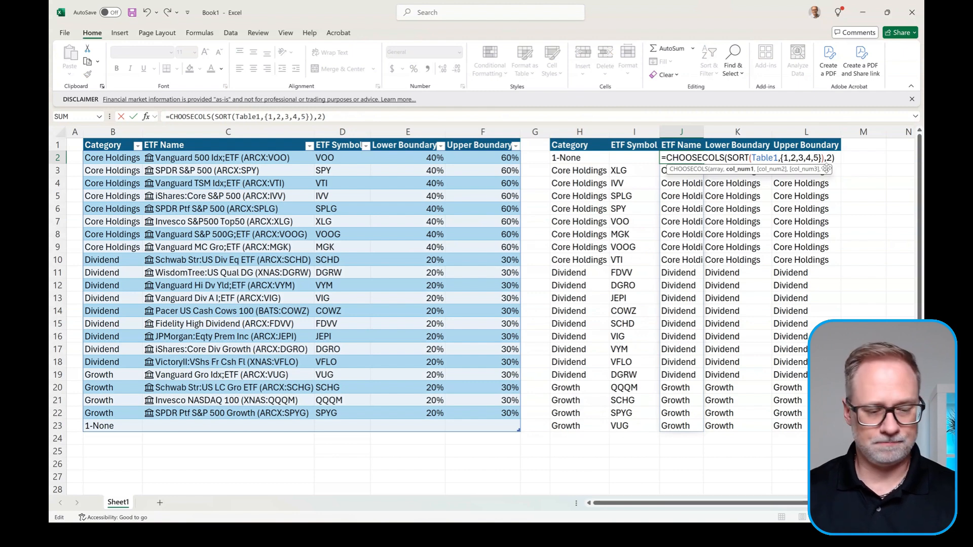
key("Tab")
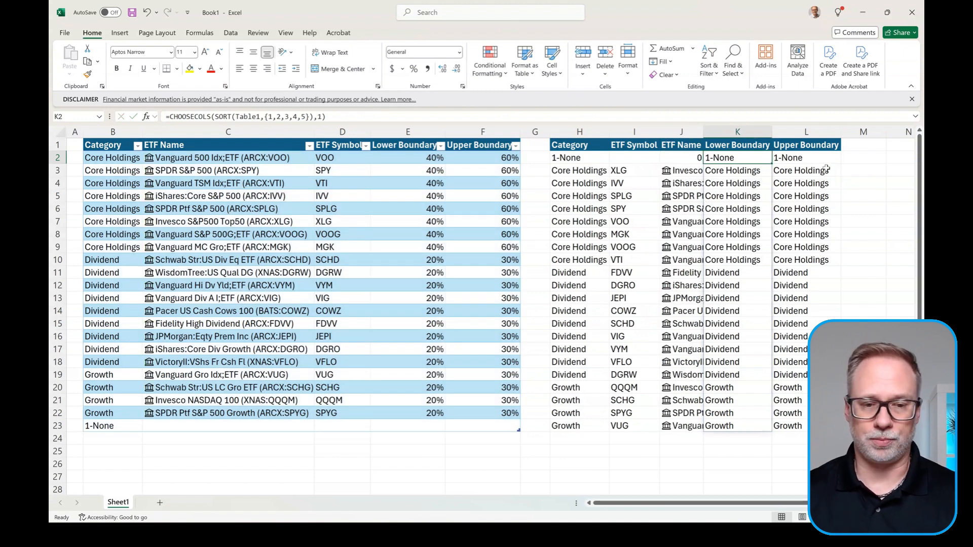
double_click(745, 158)
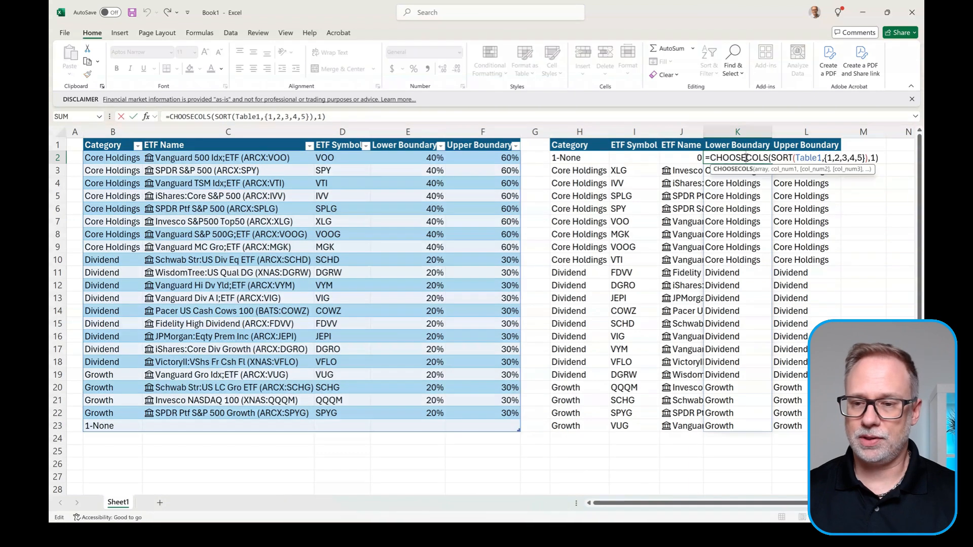
double_click(873, 157)
type("4")
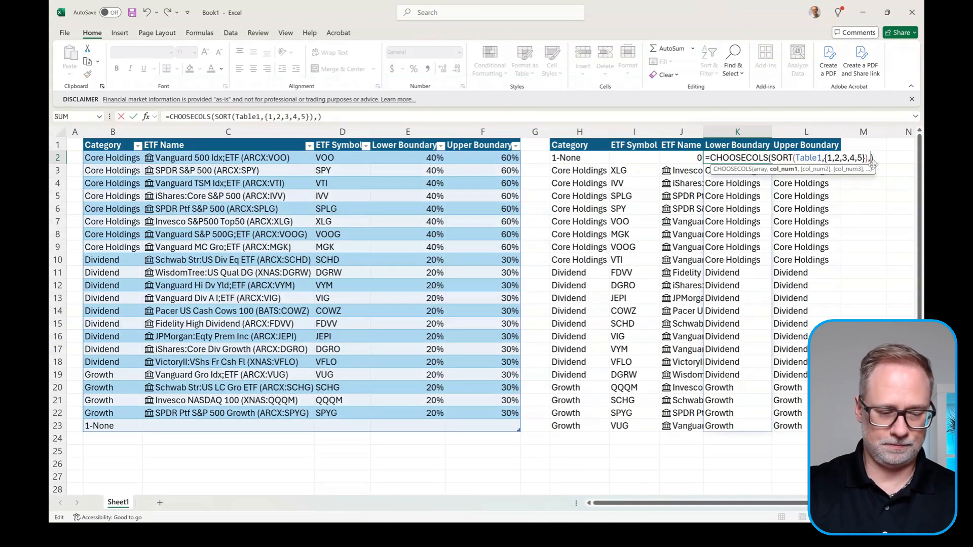
key("Tab")
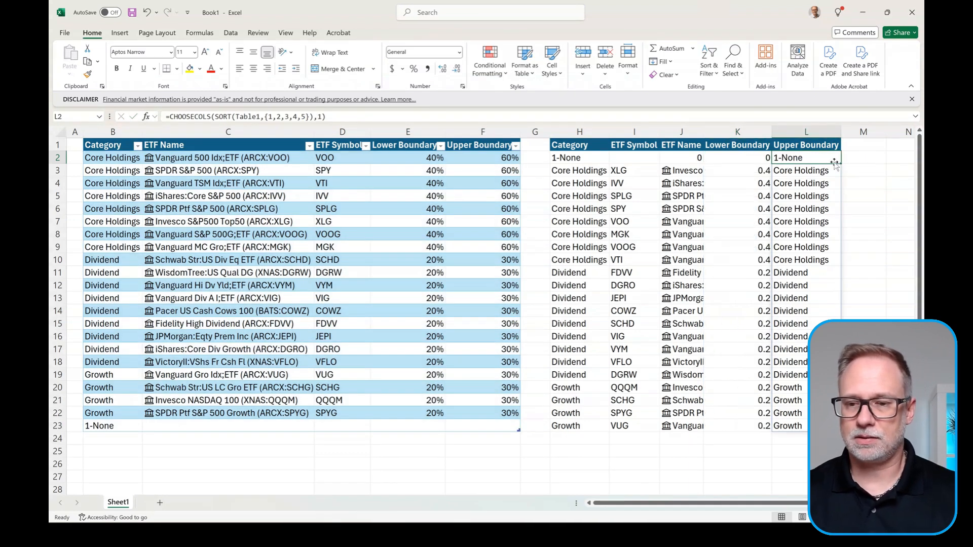
double_click(816, 159)
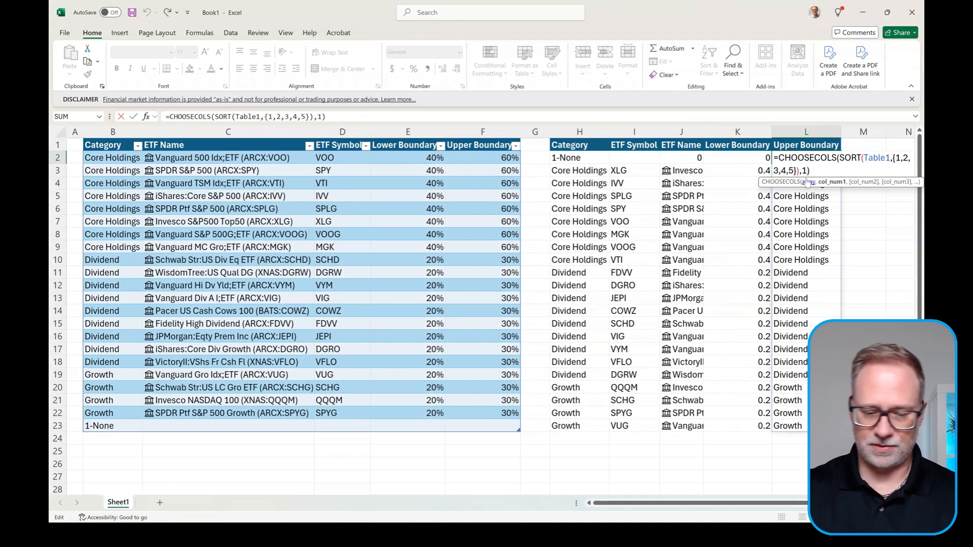
key("BackSpace")
type("5")
key("Return")
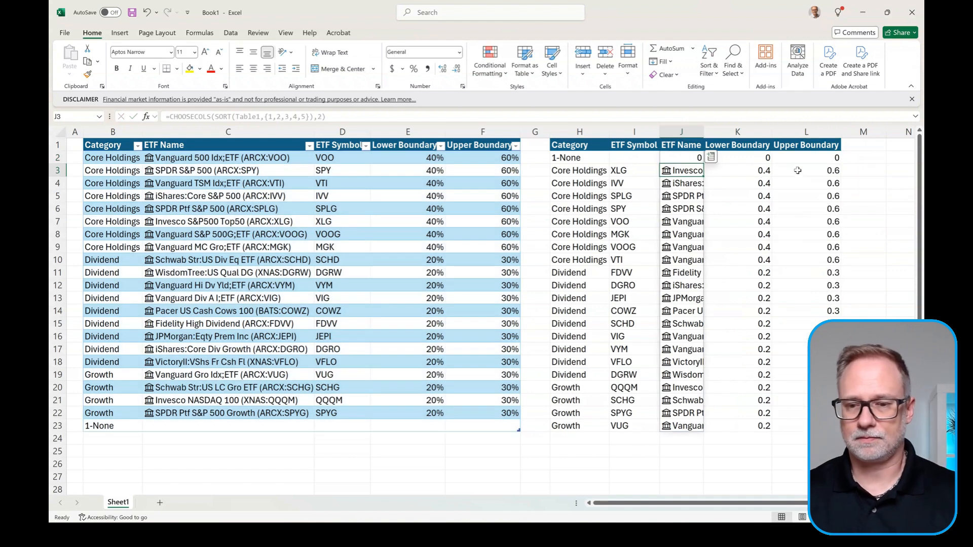
Step: Format the boundary values in K2:L23 as percentages
left_click_drag(761, 159, 802, 428)
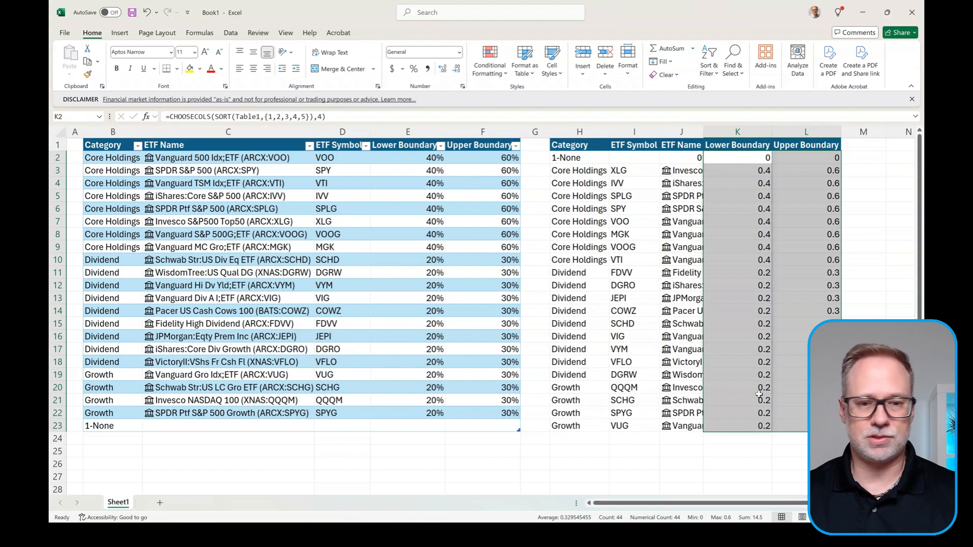
left_click(414, 69)
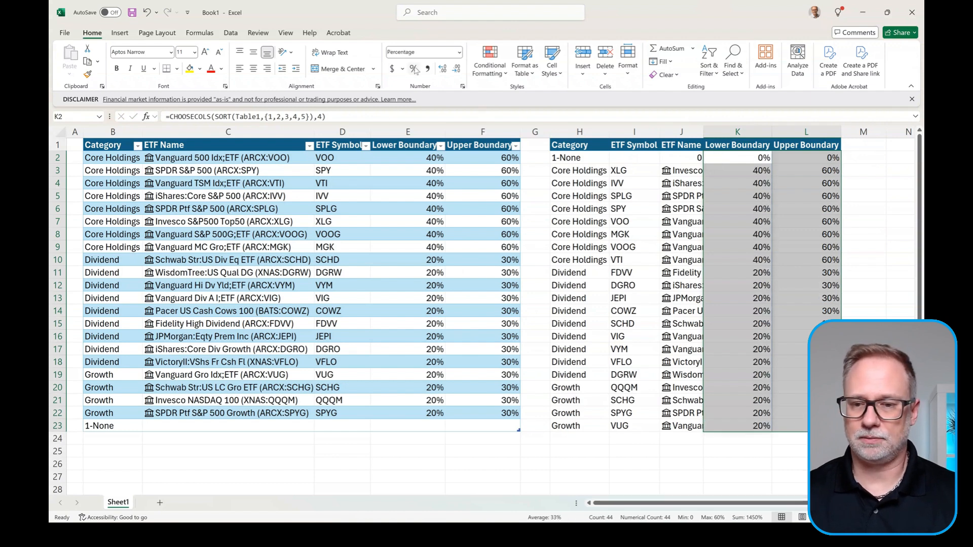
left_click(569, 157)
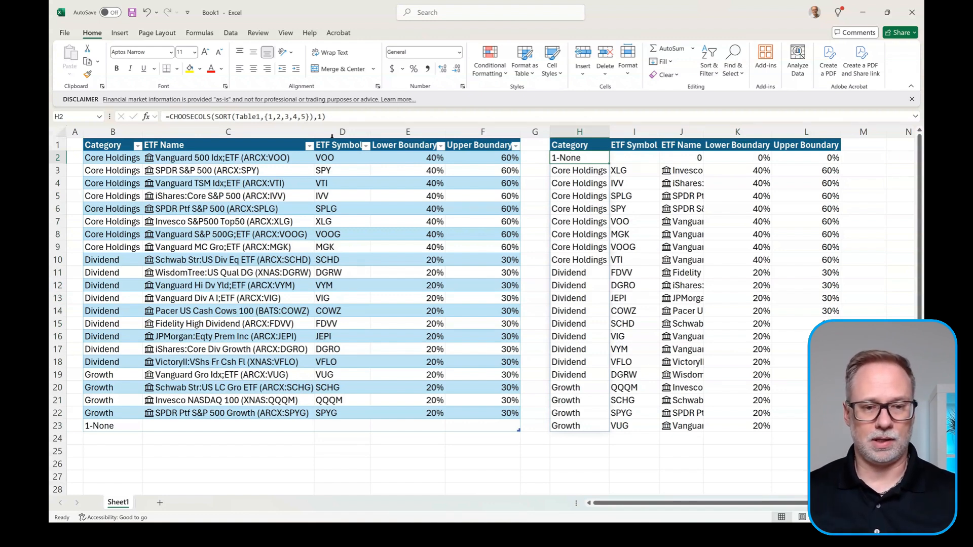
Step: Rename the Sheet1 tab to 'Assets'
left_click(119, 159)
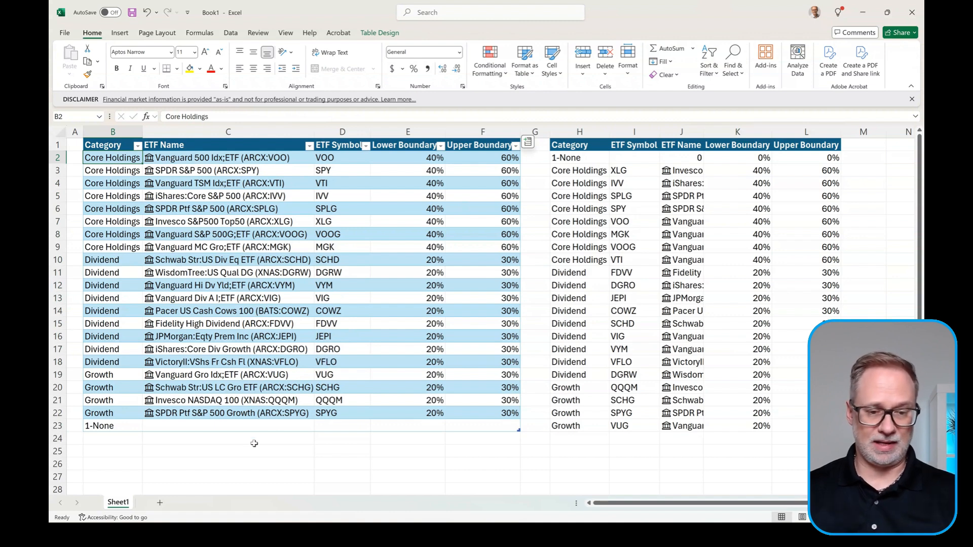
left_click(581, 158)
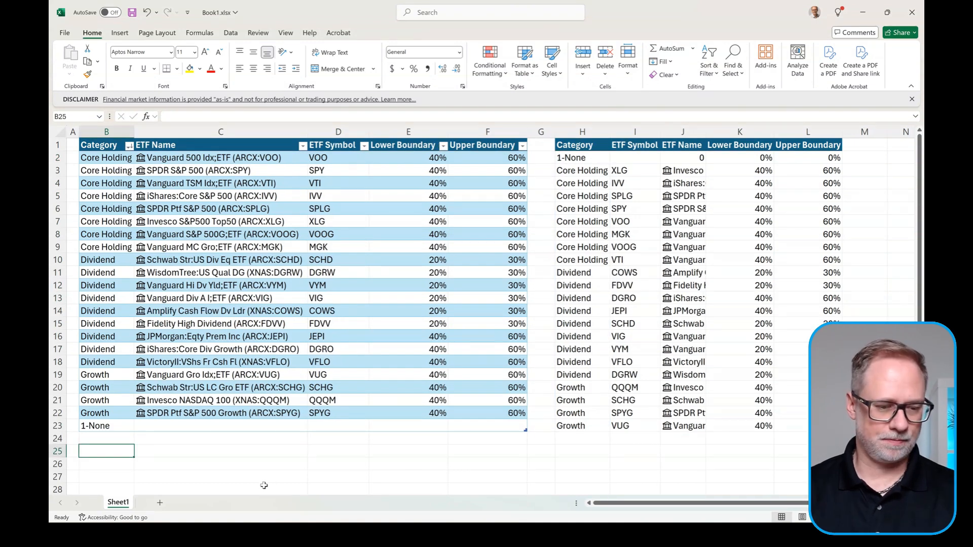
double_click(116, 502)
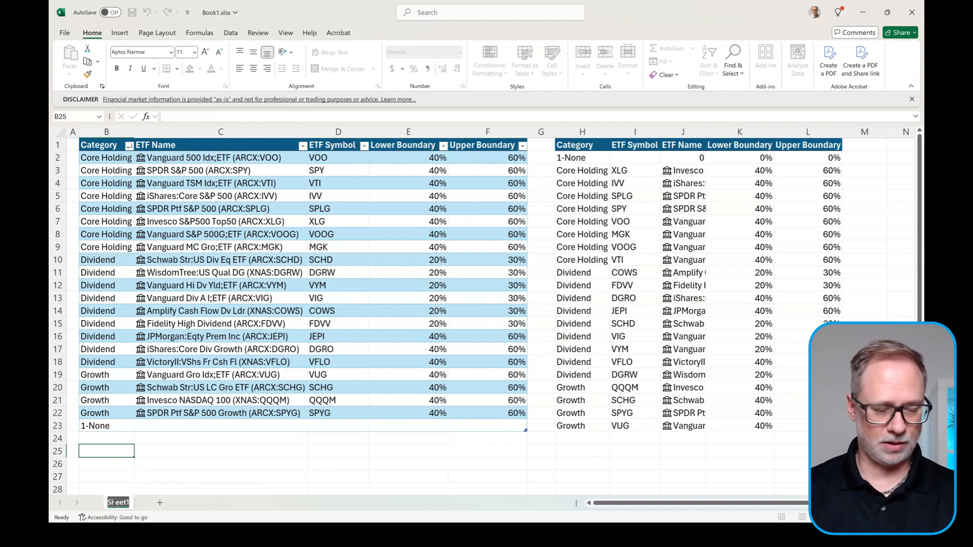
key("Caps_Lock")
type("Assets")
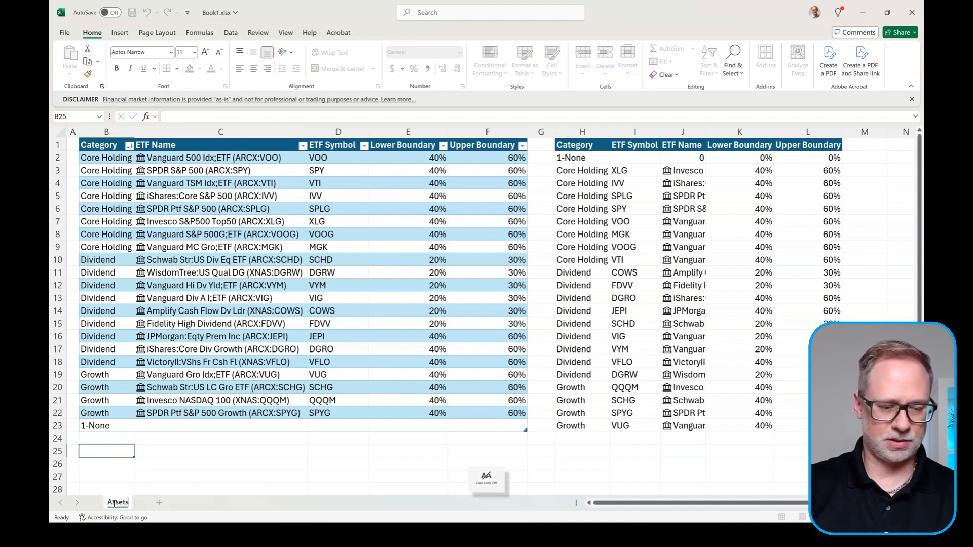
key("Return")
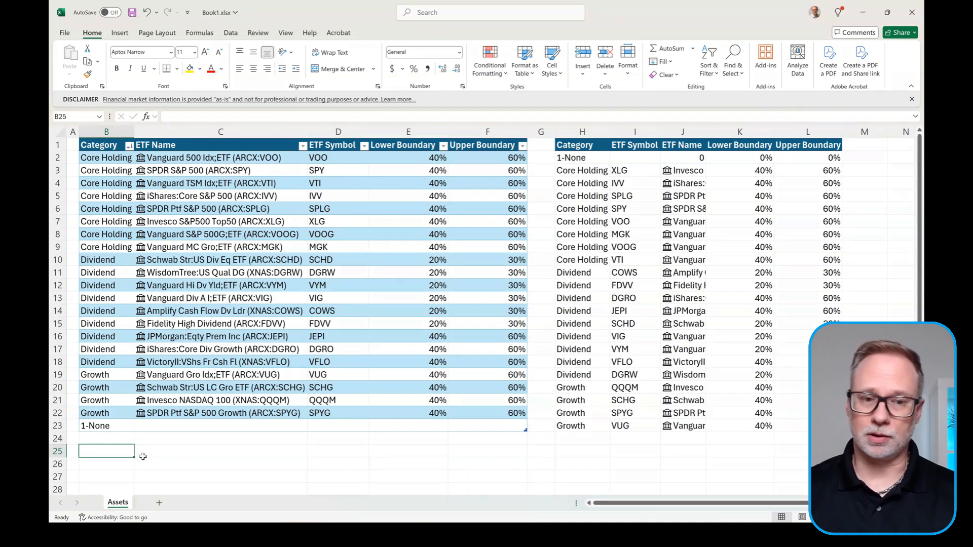
Step: Add a new worksheet named 'Allocation Purchases'
left_click(159, 503)
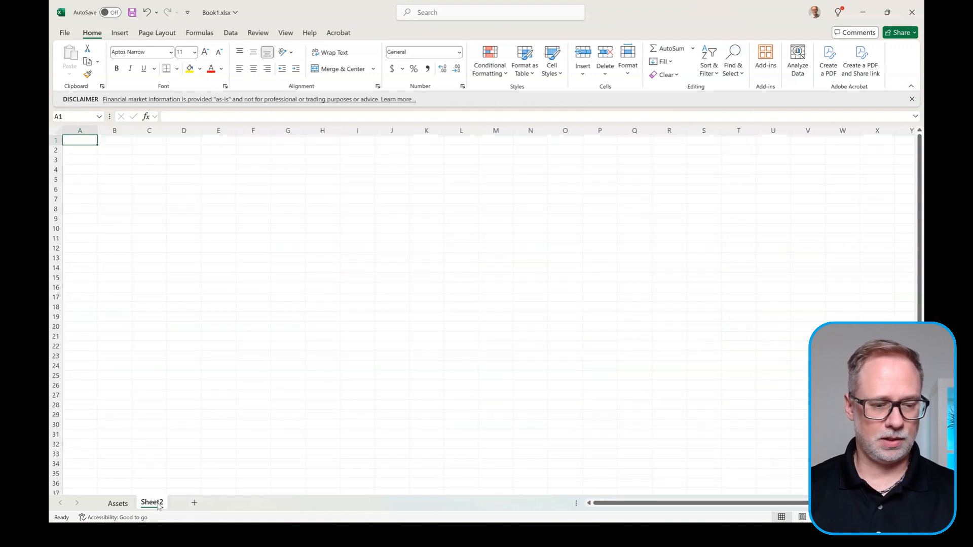
double_click(153, 503)
type("A")
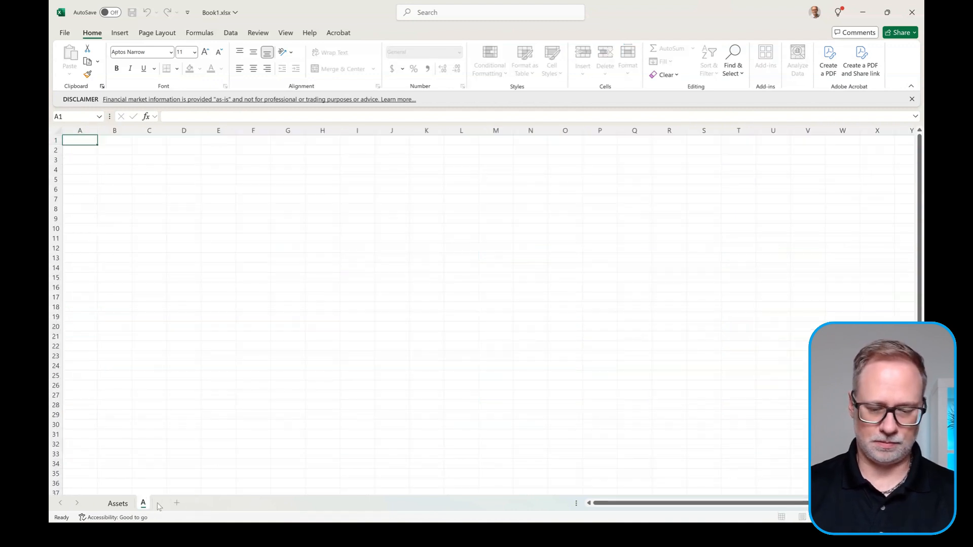
type("llocation")
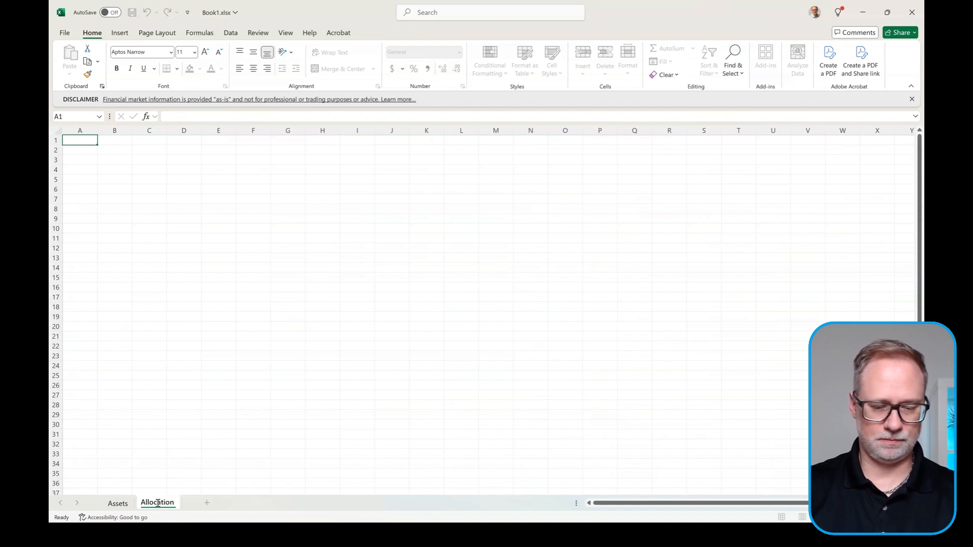
type(" Purchases")
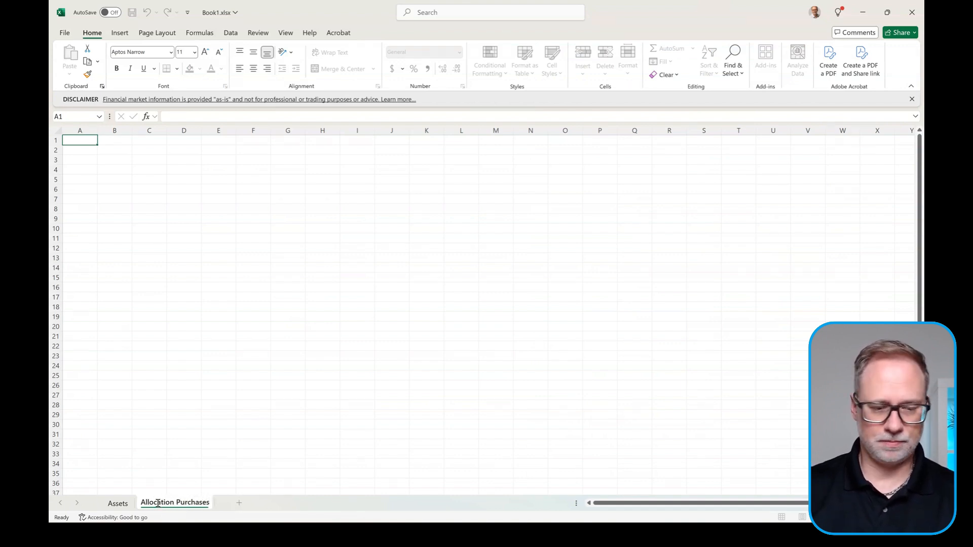
key("Return")
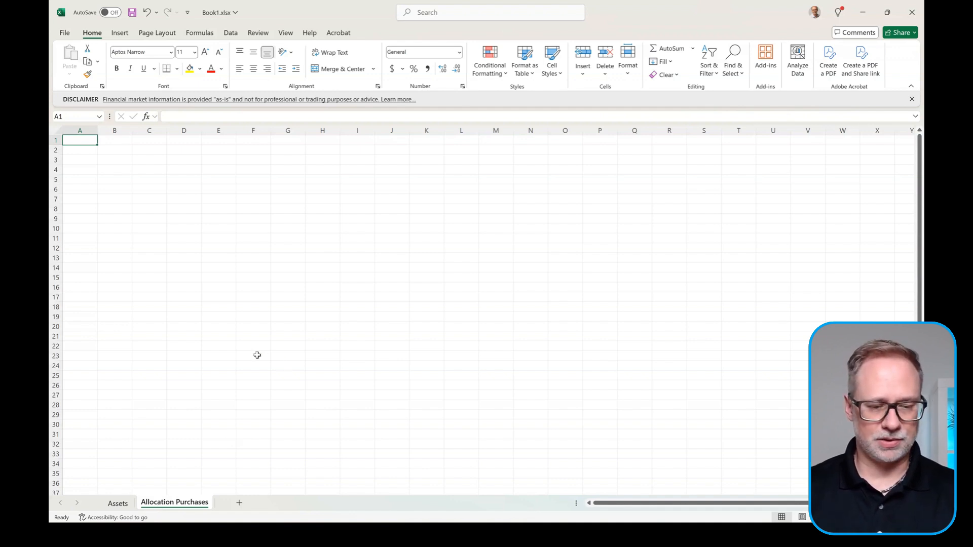
Step: Narrow column A and enter the title 'Money Allocation for Asset Purchases' in B1
scroll(257, 354, "up", 3)
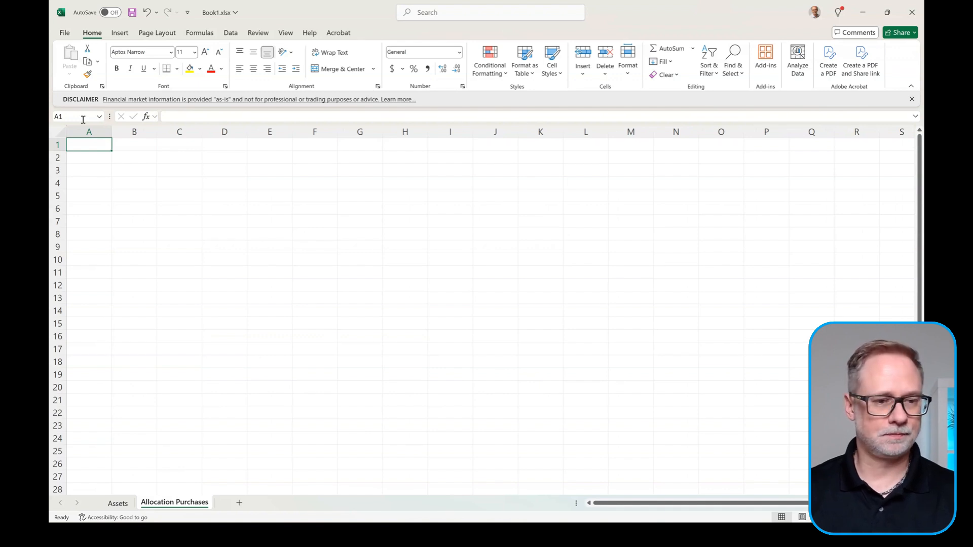
left_click_drag(111, 132, 91, 133)
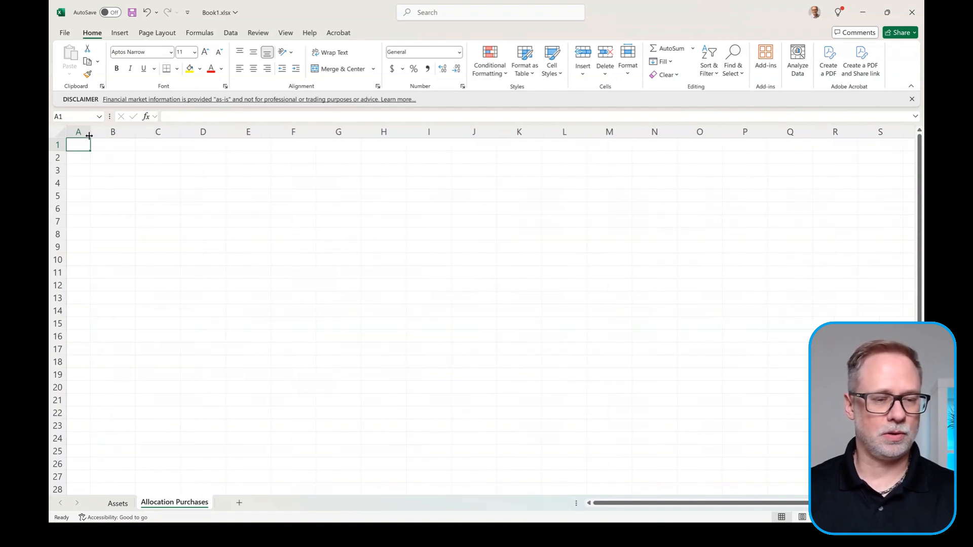
left_click(114, 146)
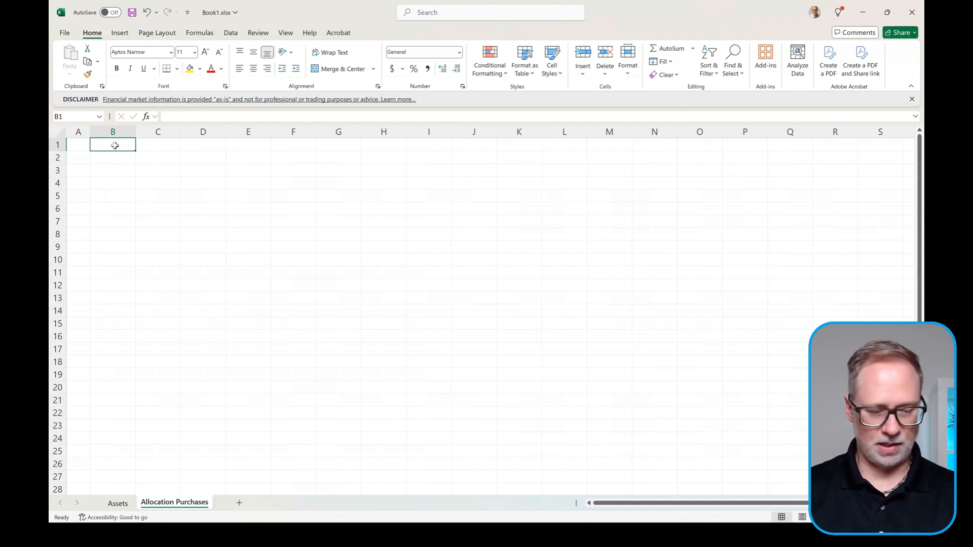
type("Money")
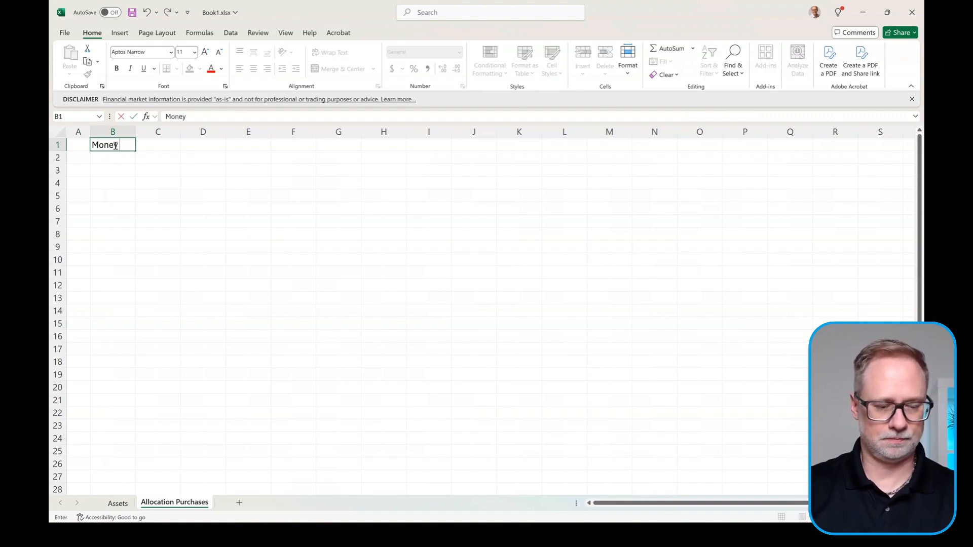
type(" Alloc")
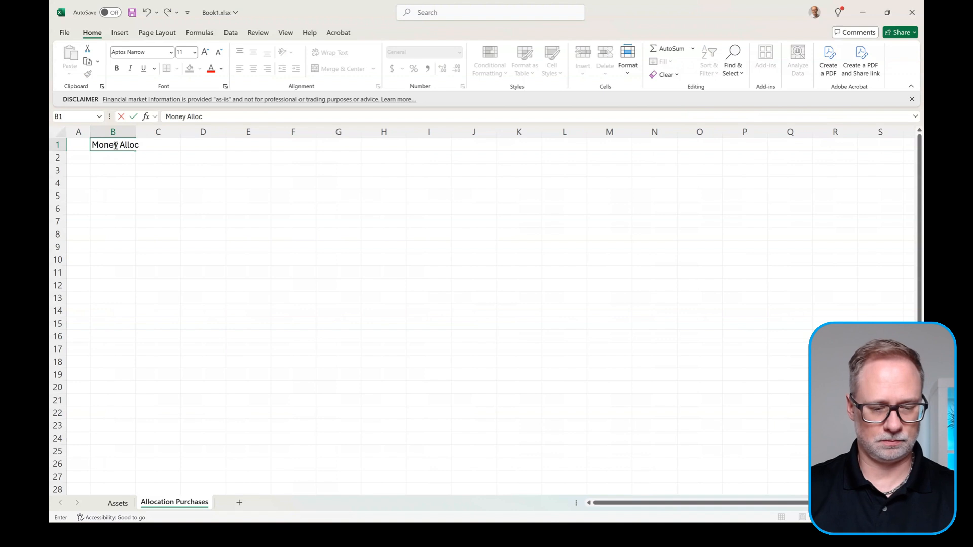
type("atoin")
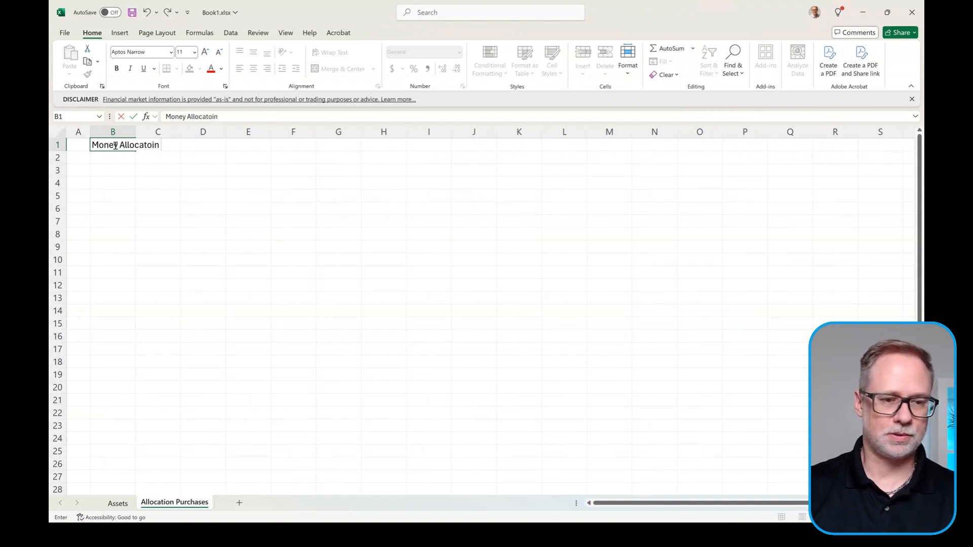
key("BackSpace")
key("BackSpace")
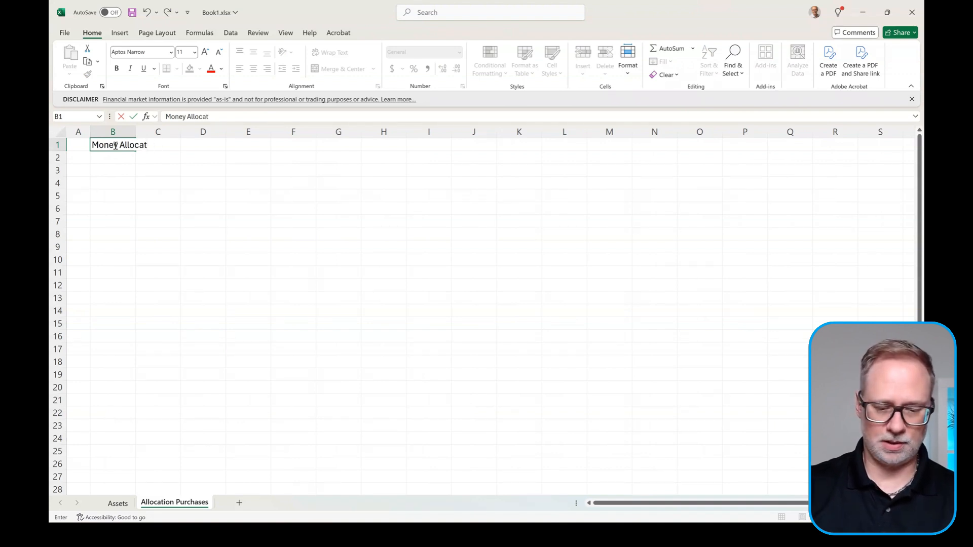
type("ion")
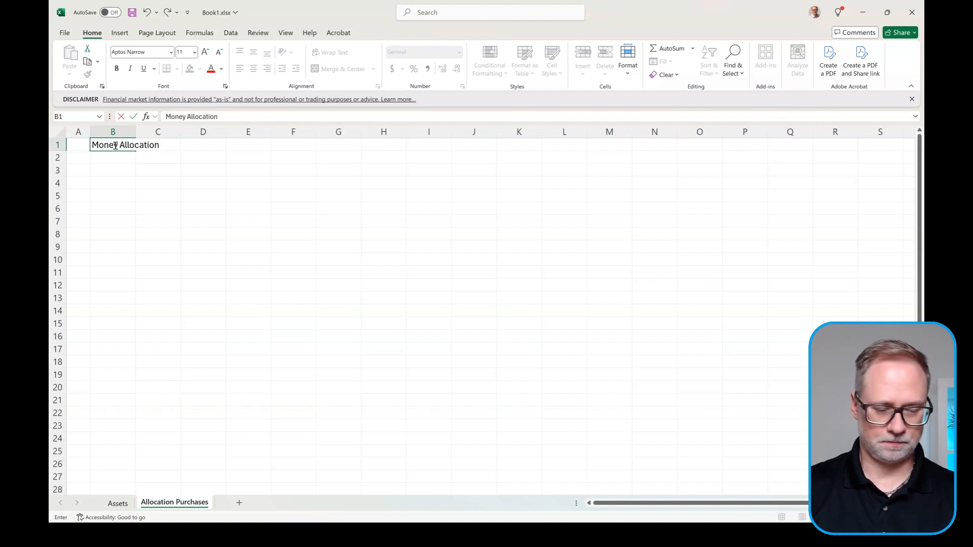
type(" for Asse")
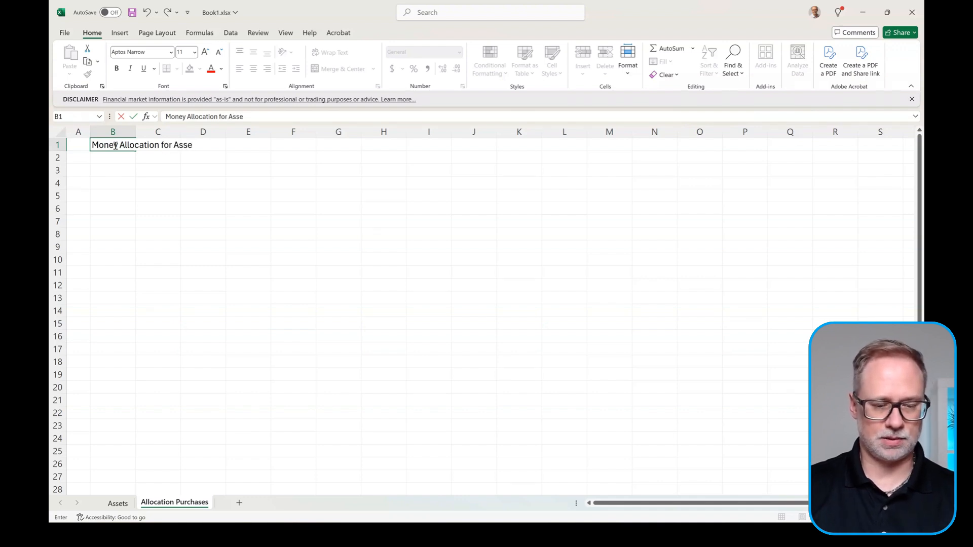
type("t Purchases")
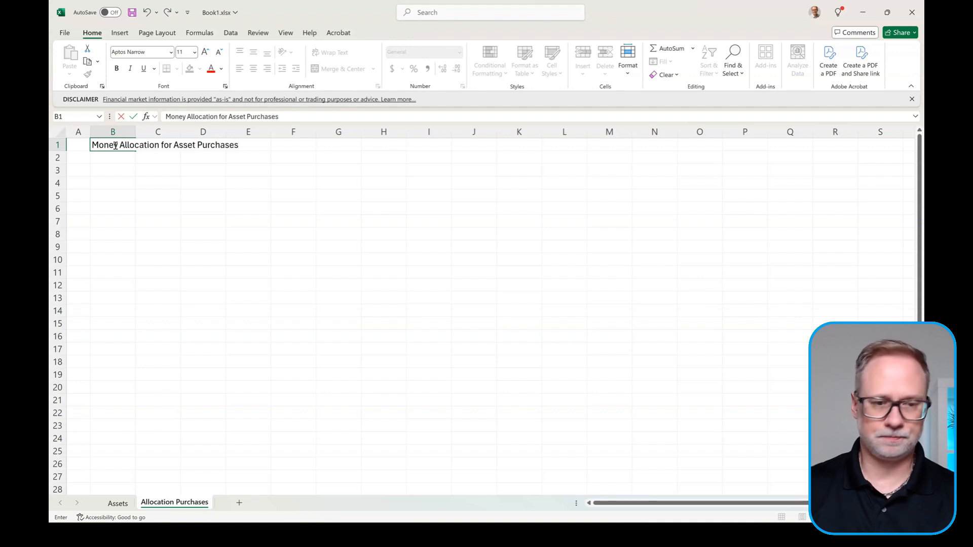
key("Return")
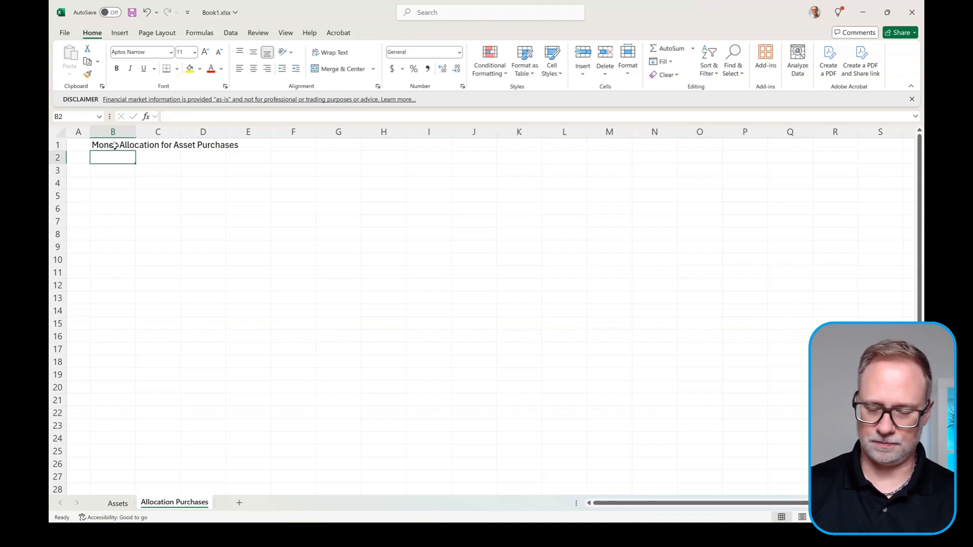
Step: Enter labels 'Total Amount to Invest Today' in C3 and '*Funds Remaining' in C4
key("Down")
key("Right")
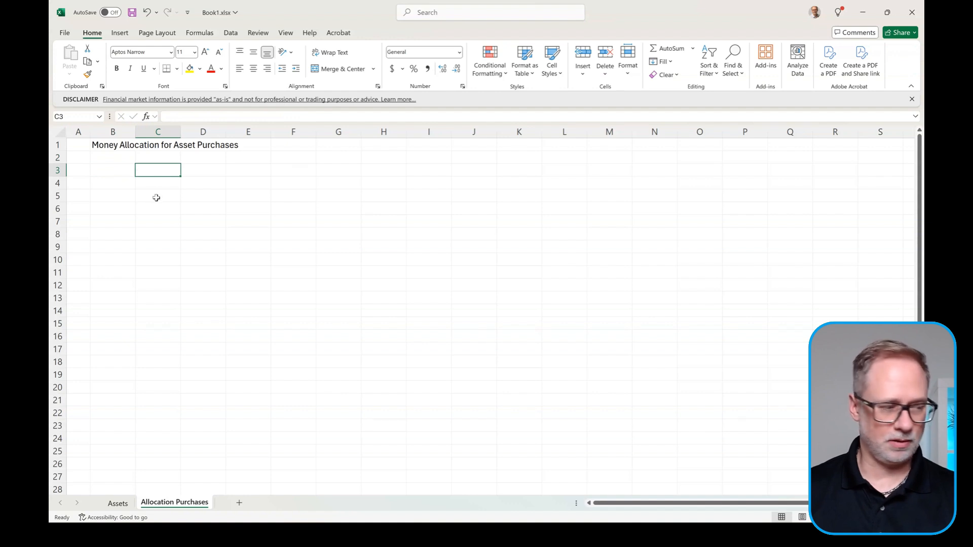
type("Tota")
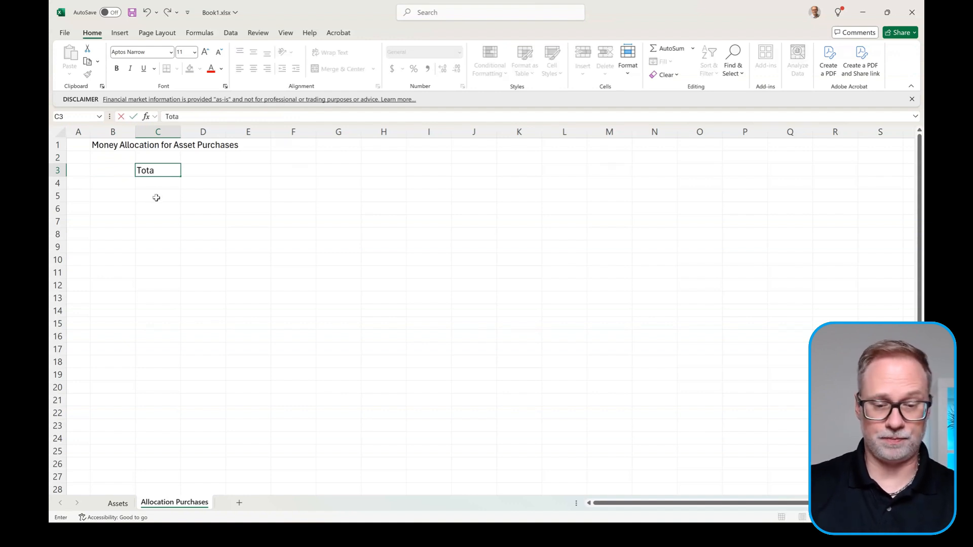
type("l Amount")
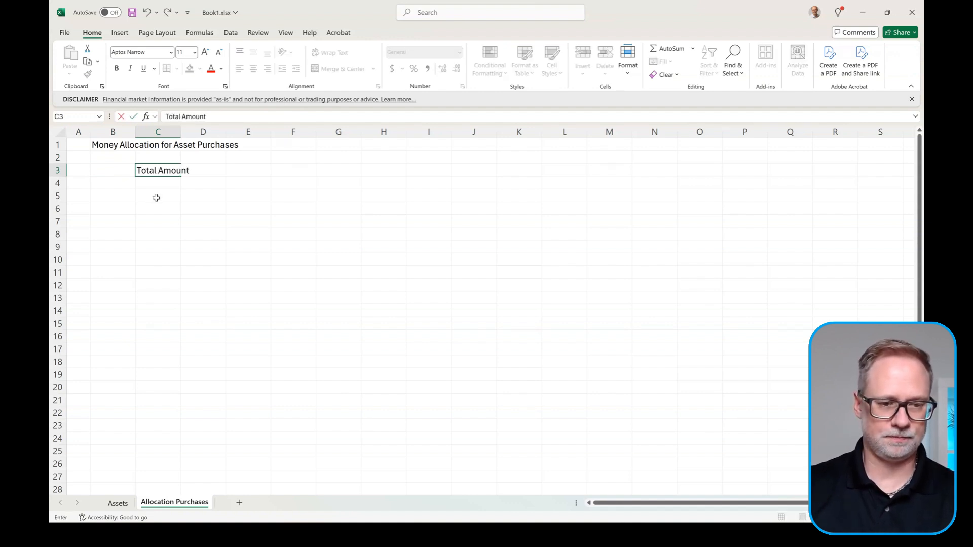
type(" to In")
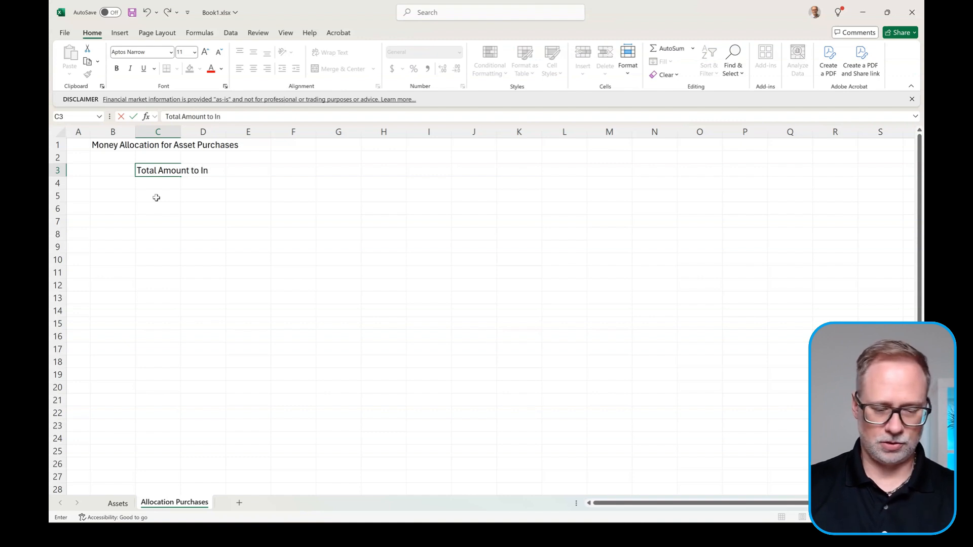
type("vet")
key("BackSpace")
type("s")
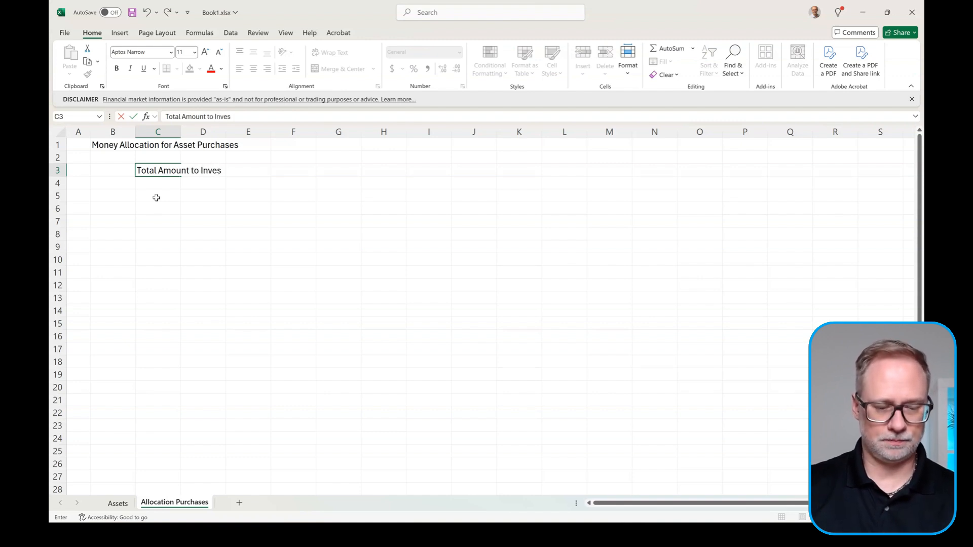
type("t Today")
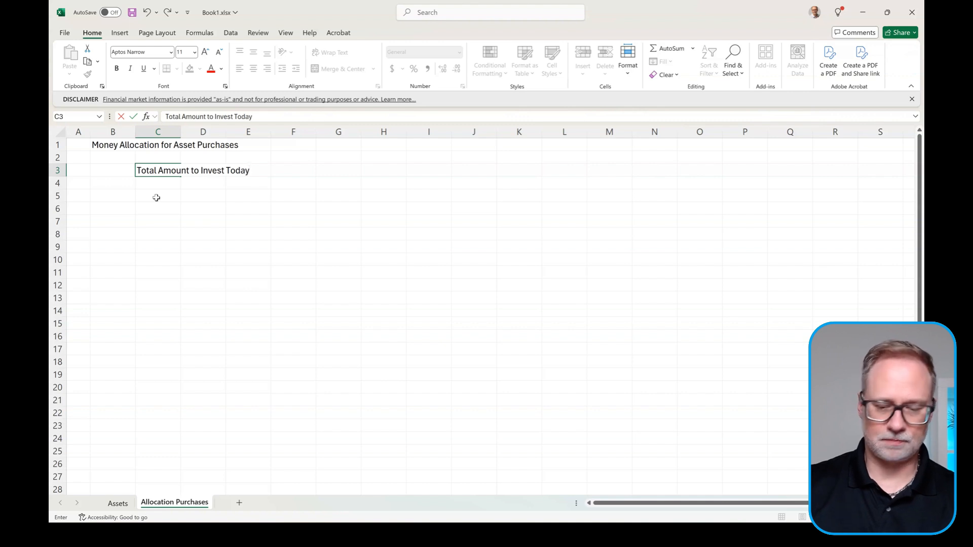
key("Return")
type("*Fu")
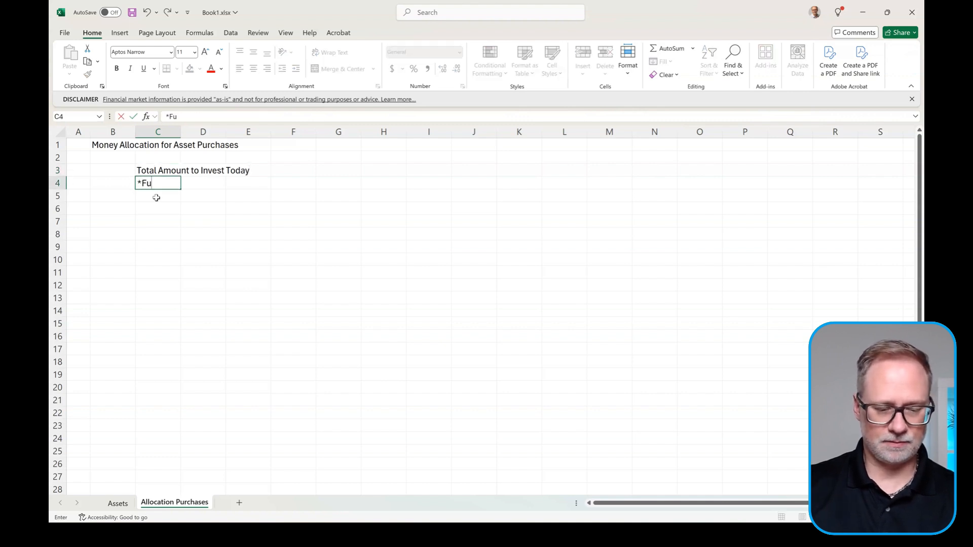
type("nds Re")
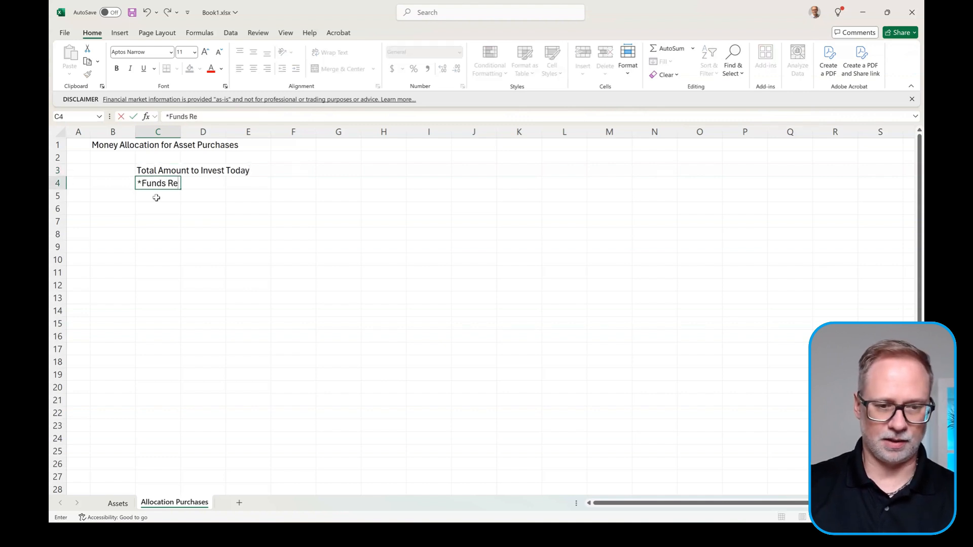
type("maining")
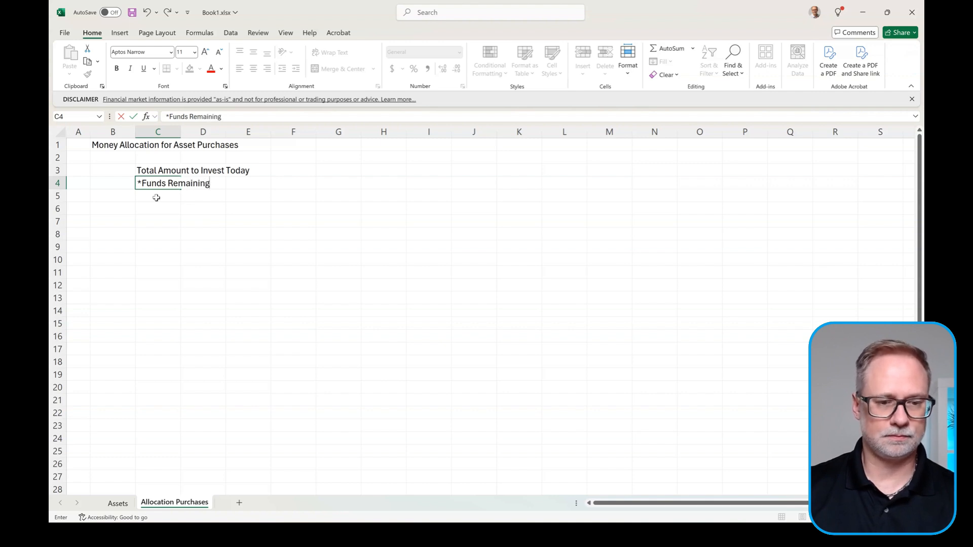
key("Return")
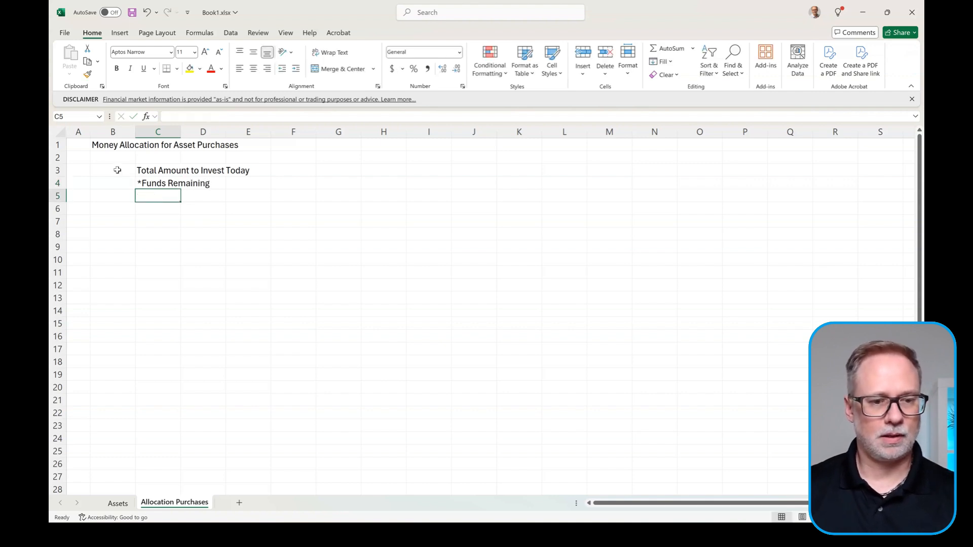
Step: Apply accounting format to B3:B4 and enter 1000 in B3, showing $1,000.00
left_click_drag(114, 170, 117, 184)
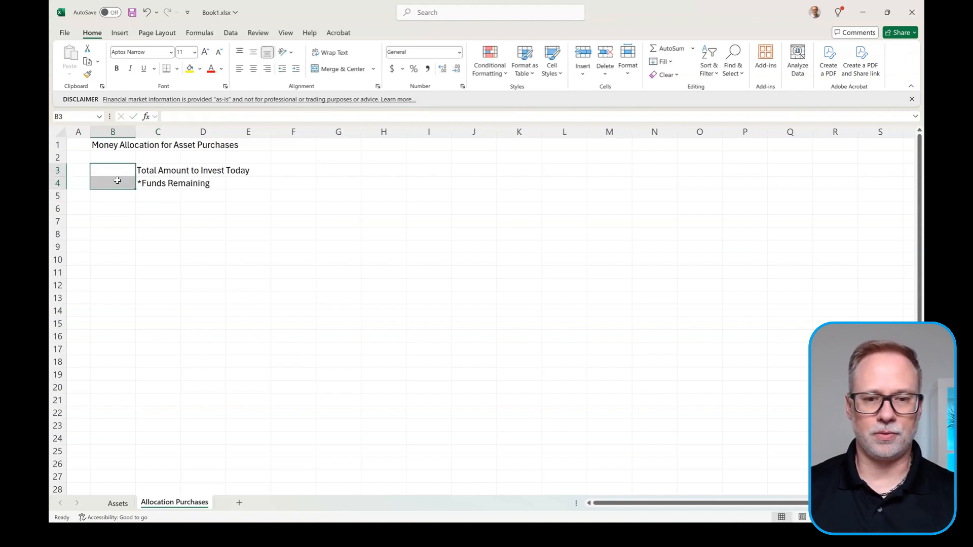
left_click(391, 69)
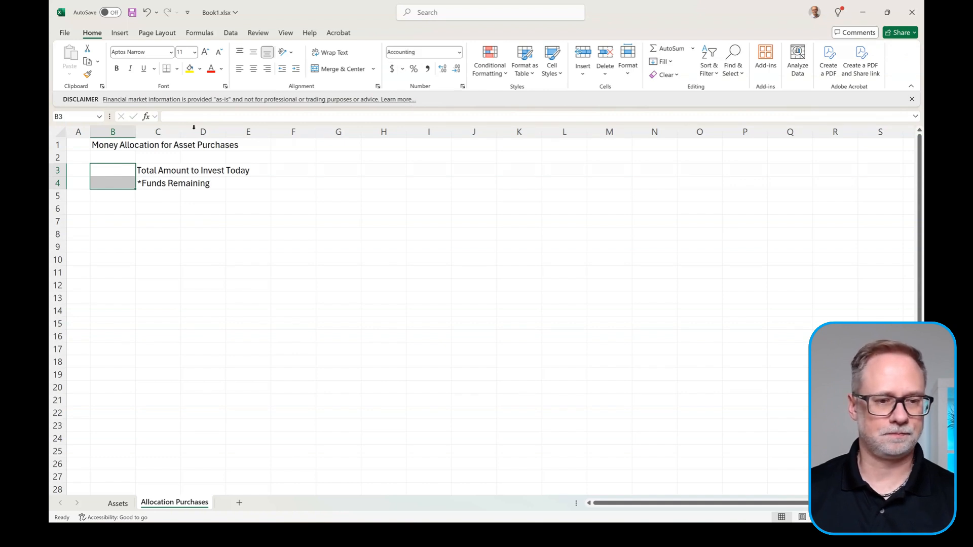
left_click(126, 171)
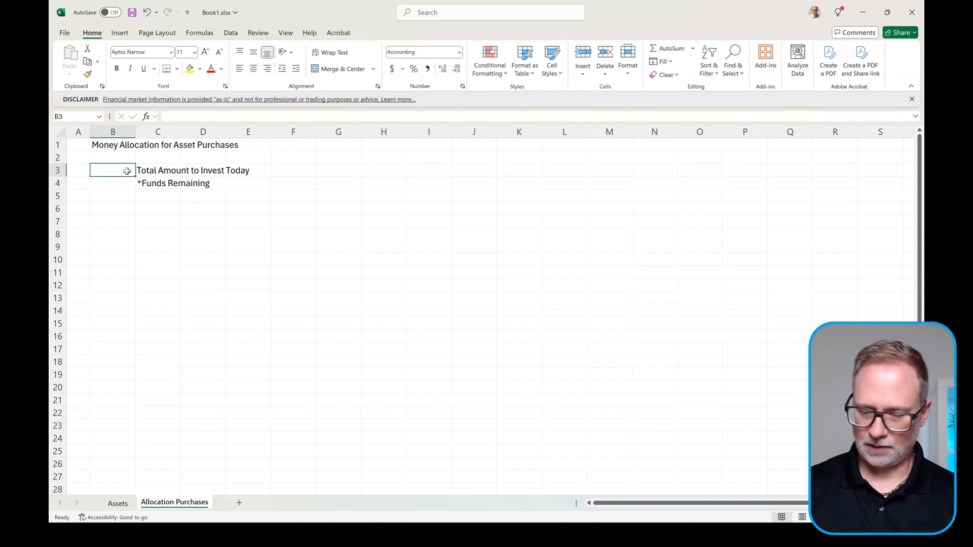
type("1000")
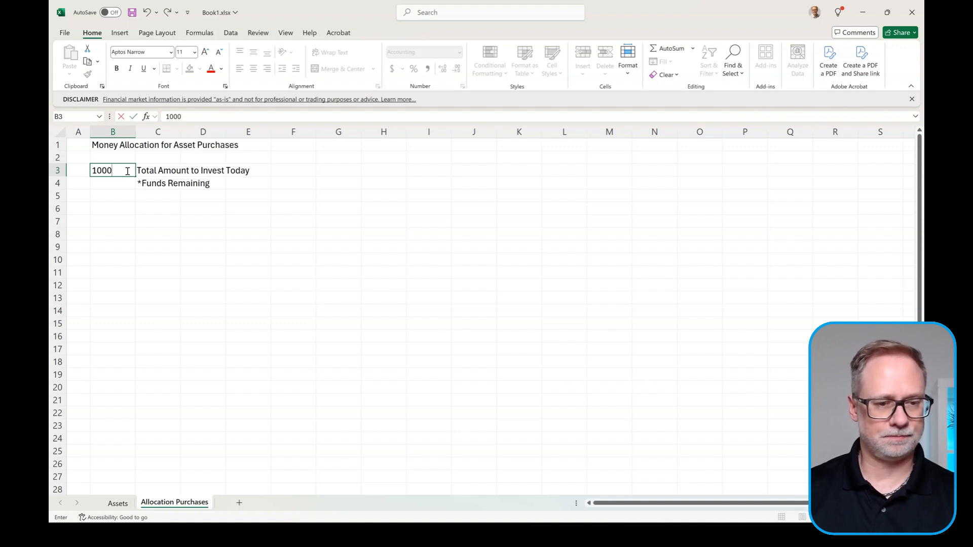
key("Return")
scroll(124, 163, "right", 3)
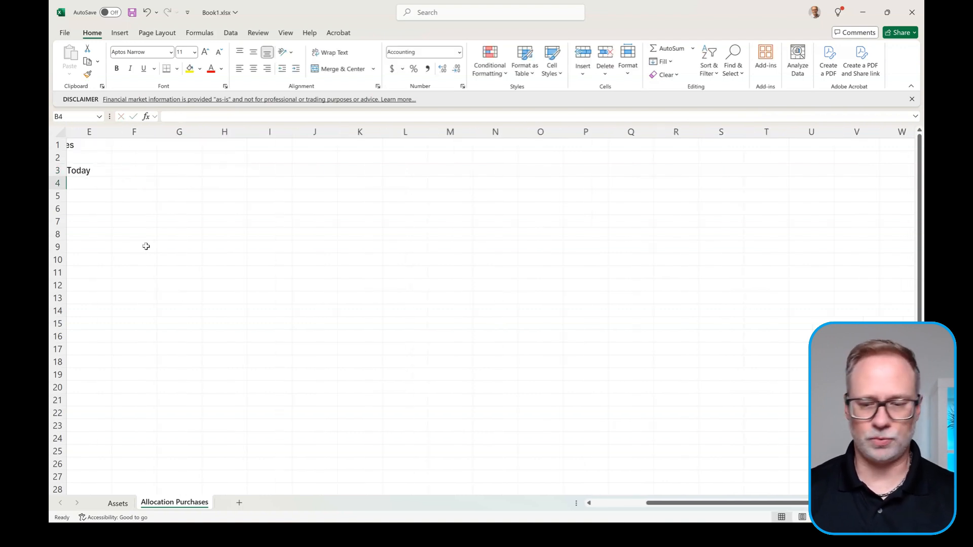
scroll(146, 246, "left", 3)
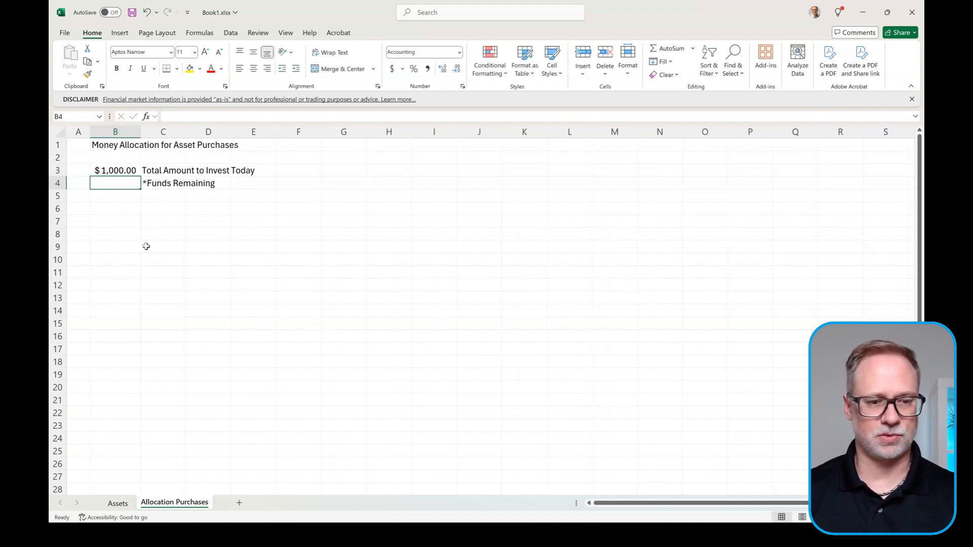
left_click(130, 205)
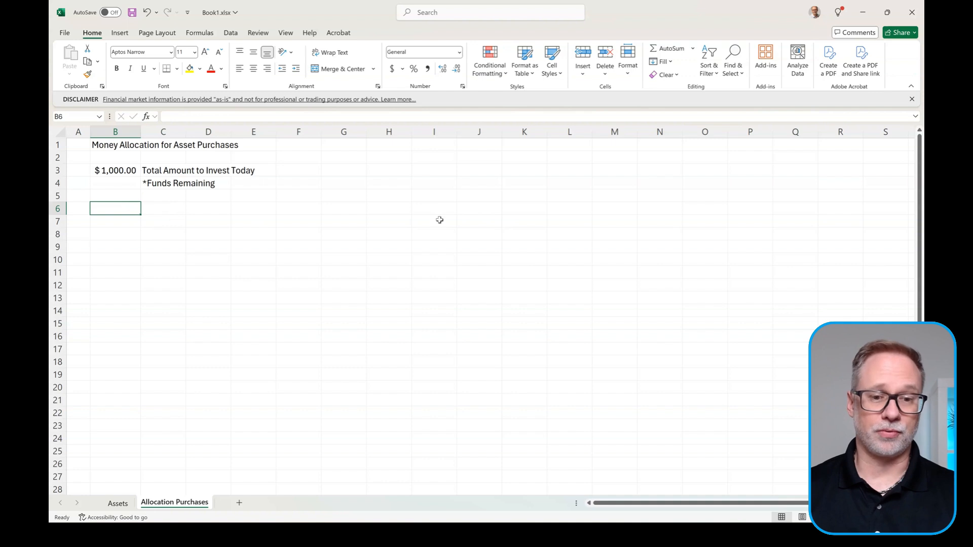
Step: Enter the twelve headers Asset Priority through Funds Remaining in B6:M6 and AutoFit the columns
type("Asset Prio")
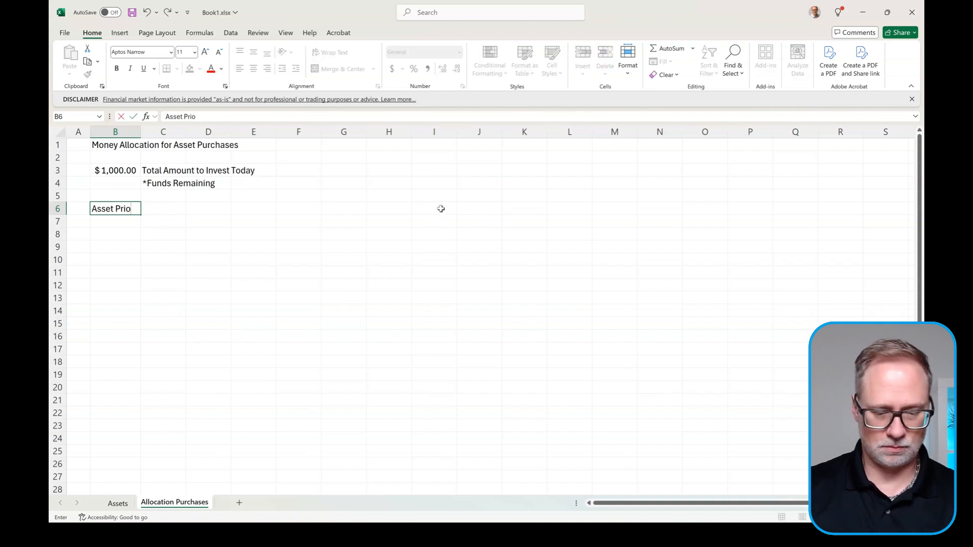
type("rity\tCategory\tAsset Symbol\tSymbol Name\tMin Allocation\tMax Allocation\tActual Split\tTest Split\tCurrent Price\tUnits\tMkt Value\tFunds Remaining")
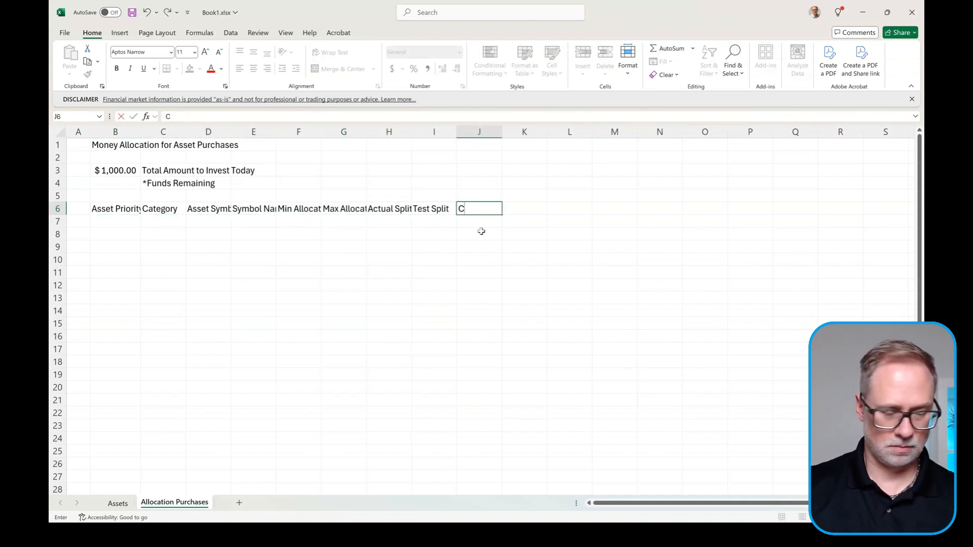
key("Return")
left_click_drag(141, 131, 149, 132)
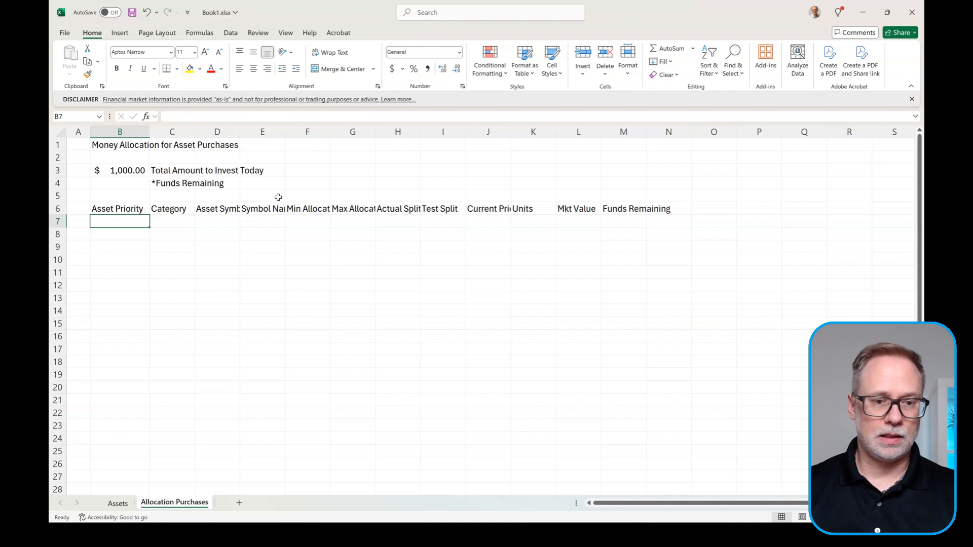
left_click(231, 131)
left_click_drag(231, 132, 650, 128)
double_click(650, 128)
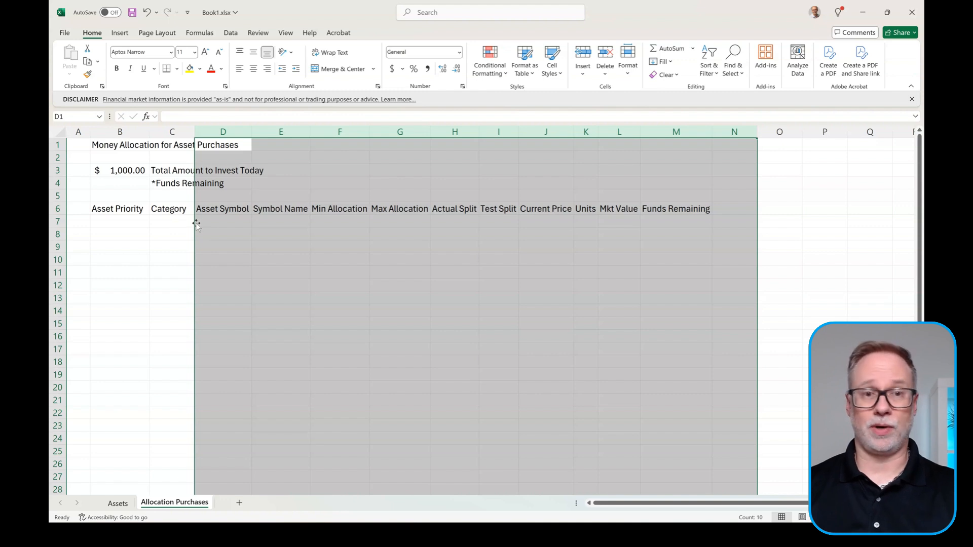
left_click(136, 219)
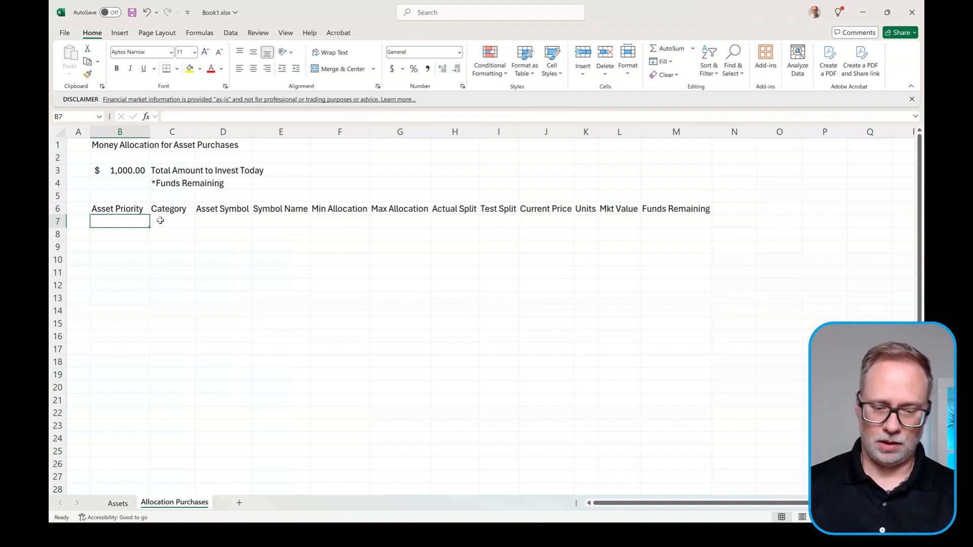
Step: Type priorities 1 to 3 by hand in B7:B9, then clear them for a formula
type("1")
key("Return")
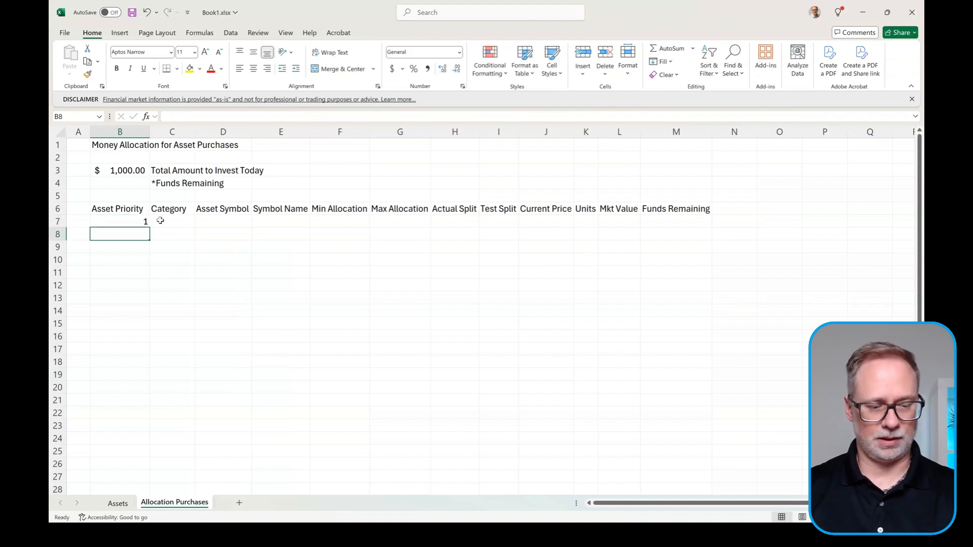
type("2")
key("Return")
type("3")
key("Up")
key("Up")
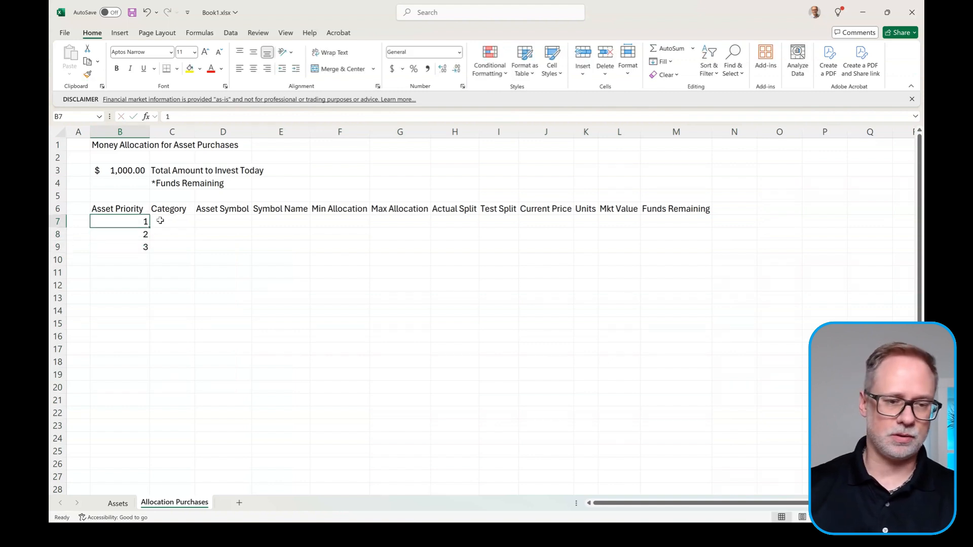
key("Down")
key("shift+Down")
key("Delete")
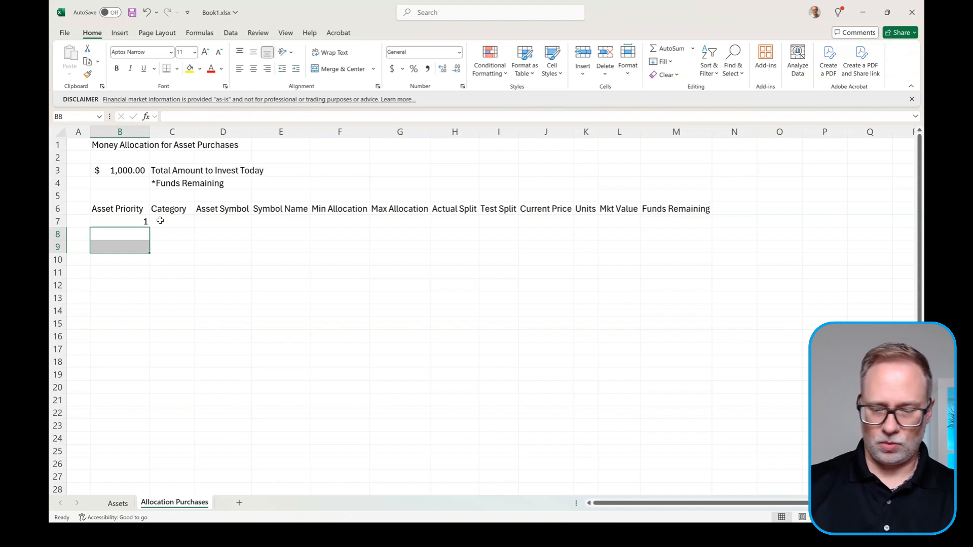
key("Up")
key("Delete")
Step: Enter =SEQUENCE(10,1,1,1) in B7 so priorities 1 through 10 spill down
type("=seque")
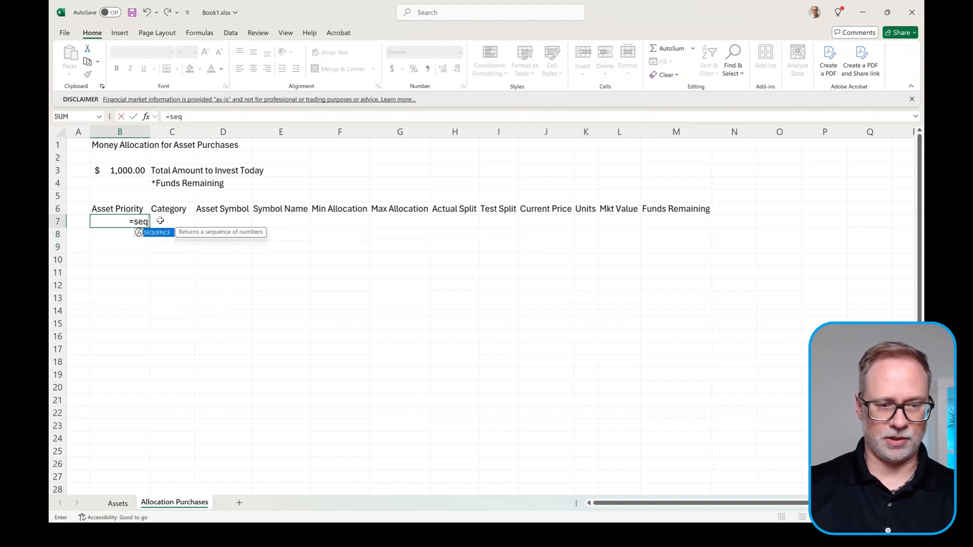
key("Tab")
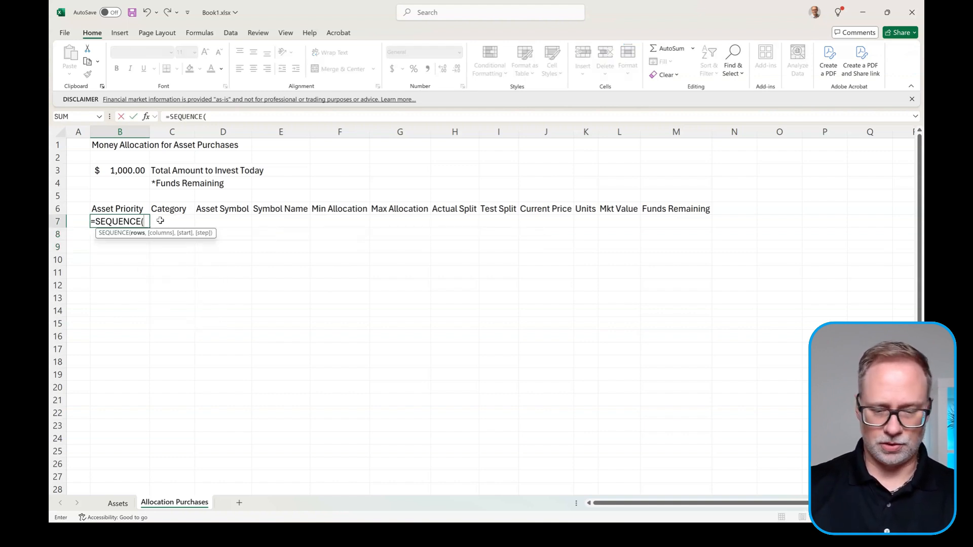
type("10,1,1,")
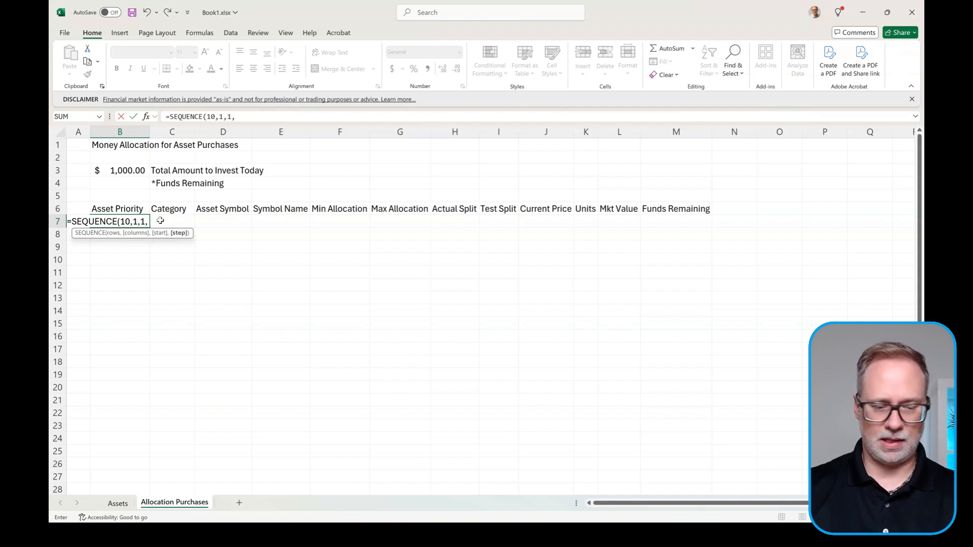
type("1)")
key("Return")
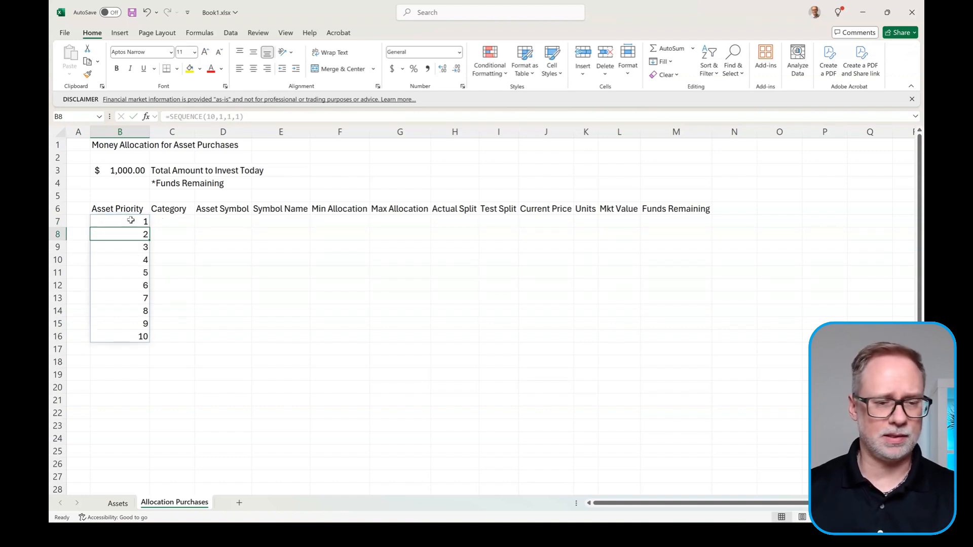
Step: Centre the priority numbers in B7:B16
left_click_drag(131, 221, 124, 332)
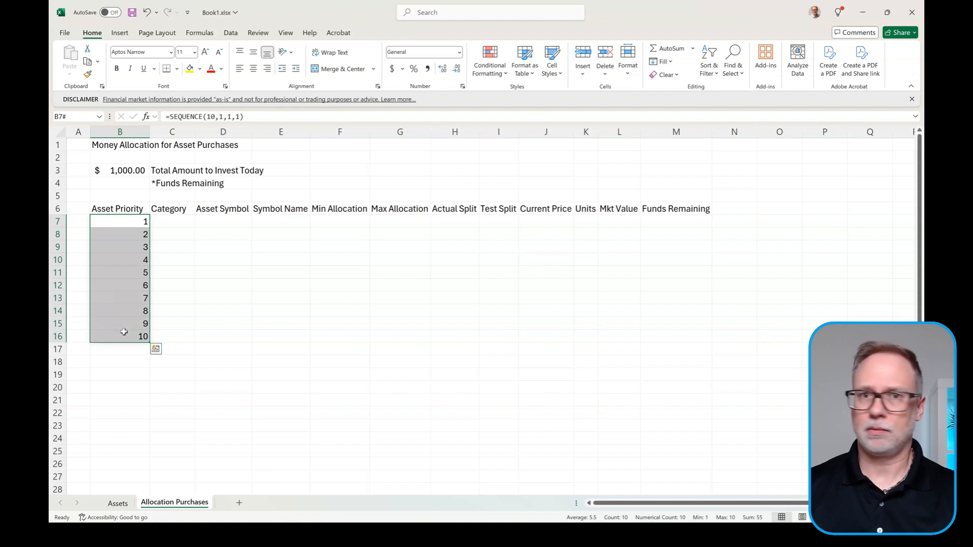
left_click(254, 70)
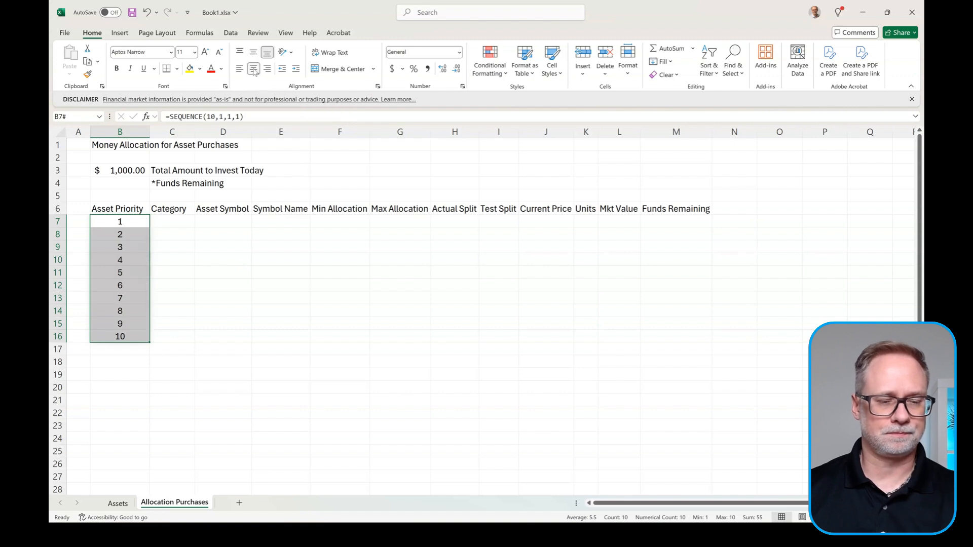
left_click(192, 219)
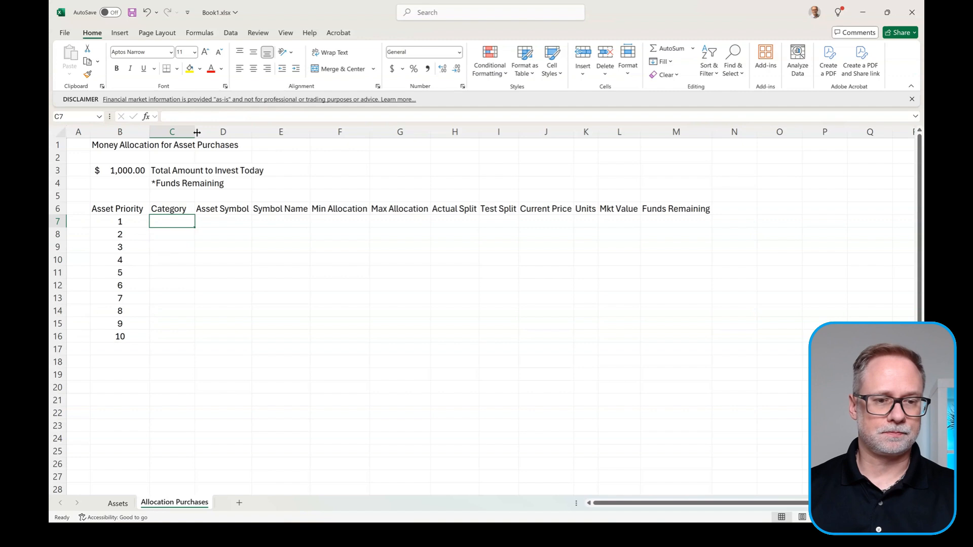
Step: Widen column C and give C7 List validation sourced from =Assets!$H$2#
left_click_drag(194, 133, 201, 133)
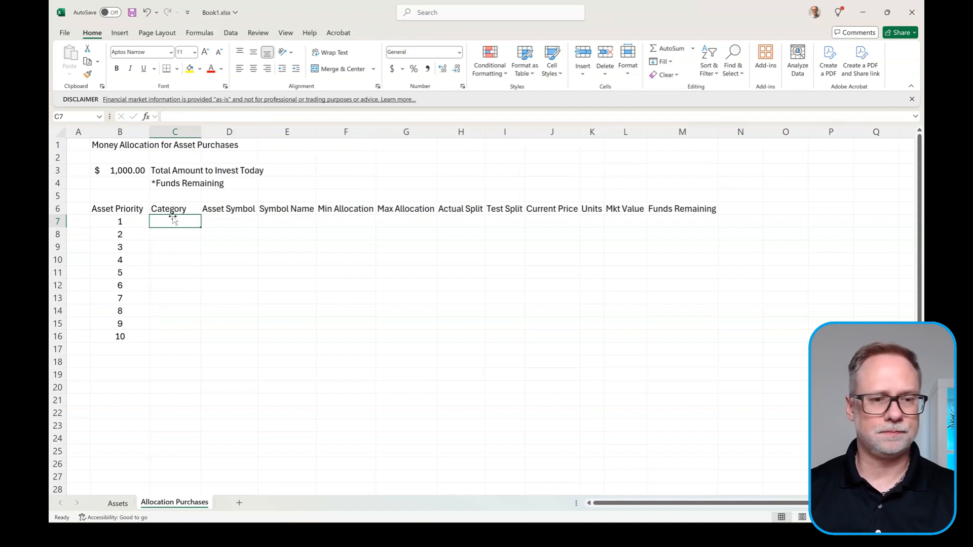
left_click(234, 33)
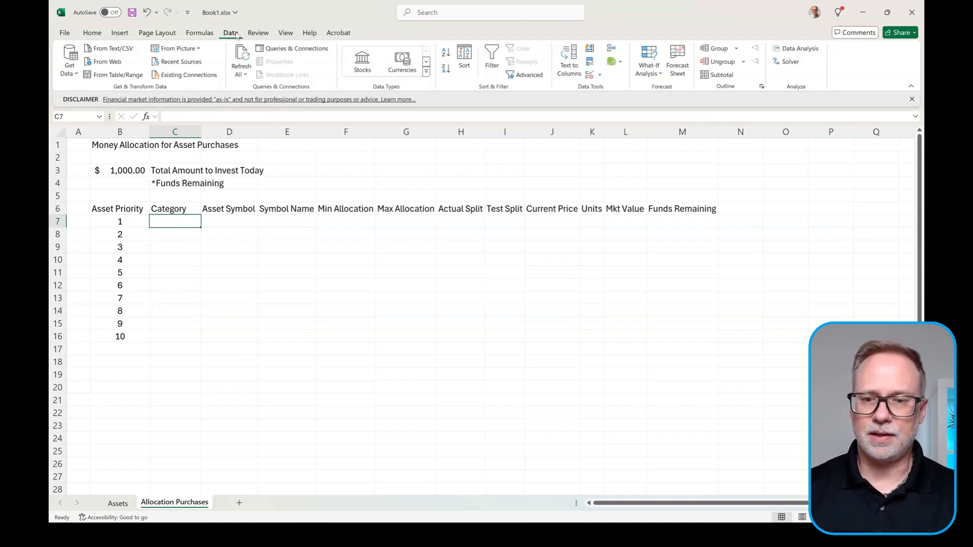
left_click(590, 76)
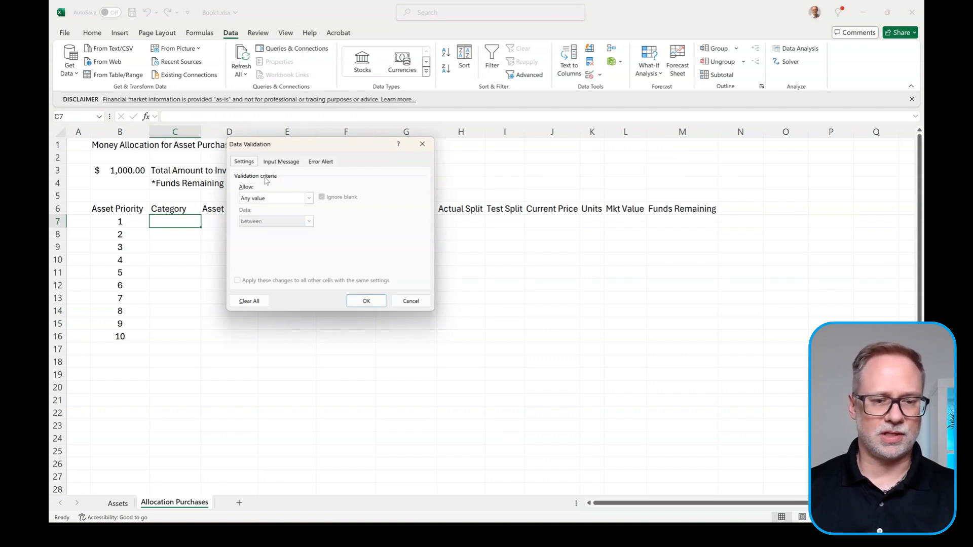
left_click(309, 199)
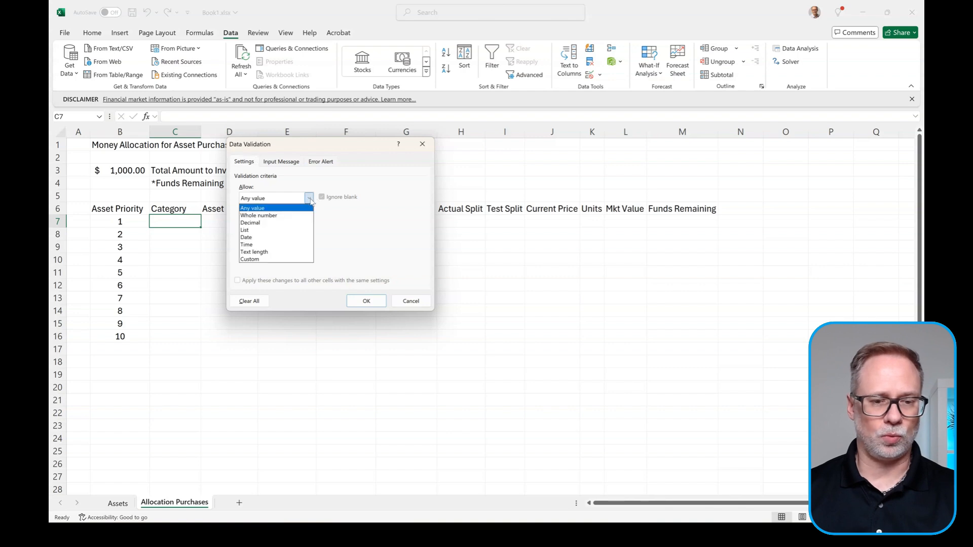
left_click(278, 230)
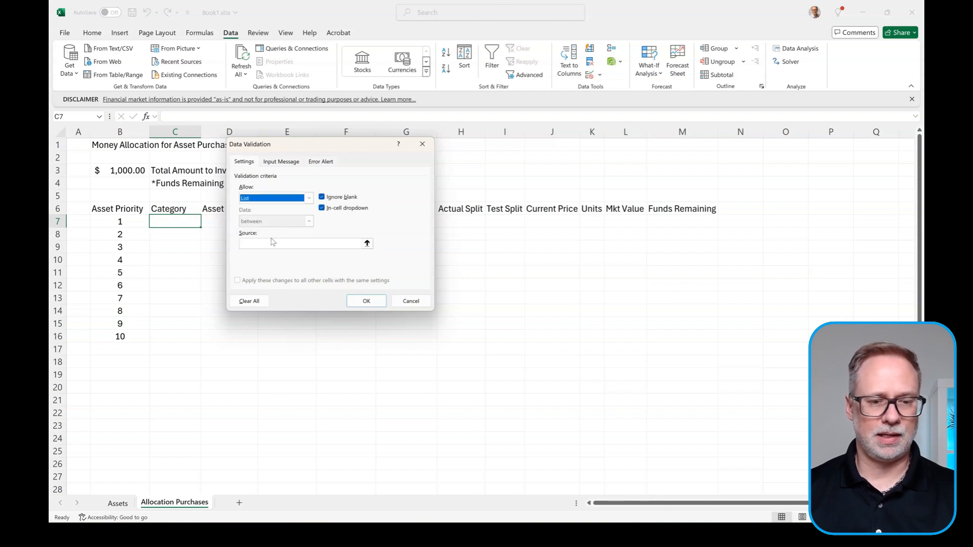
left_click(274, 243)
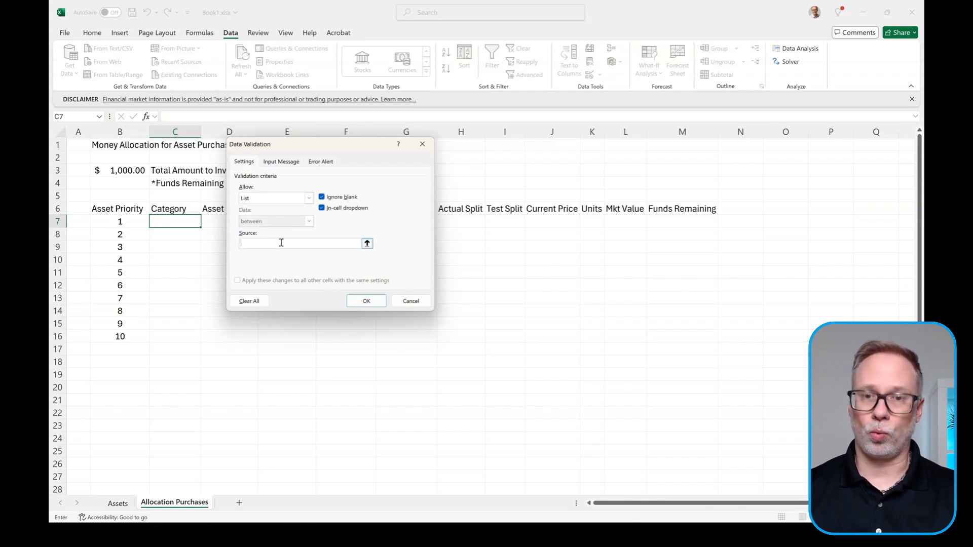
type("=")
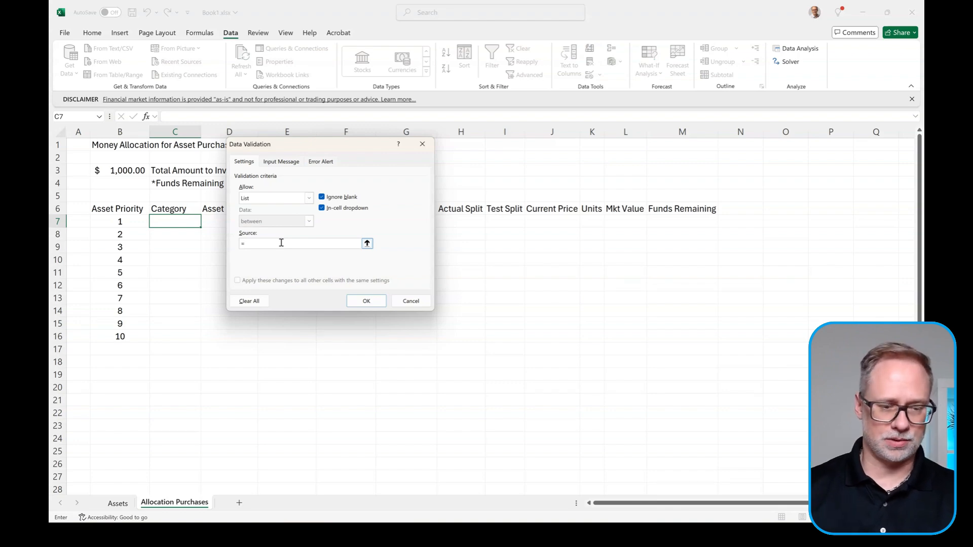
left_click(118, 503)
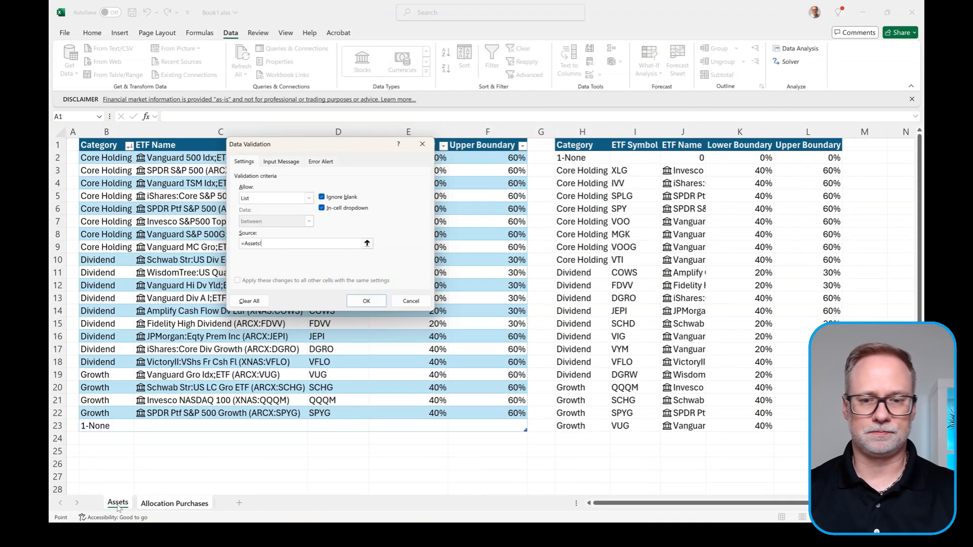
left_click(588, 157)
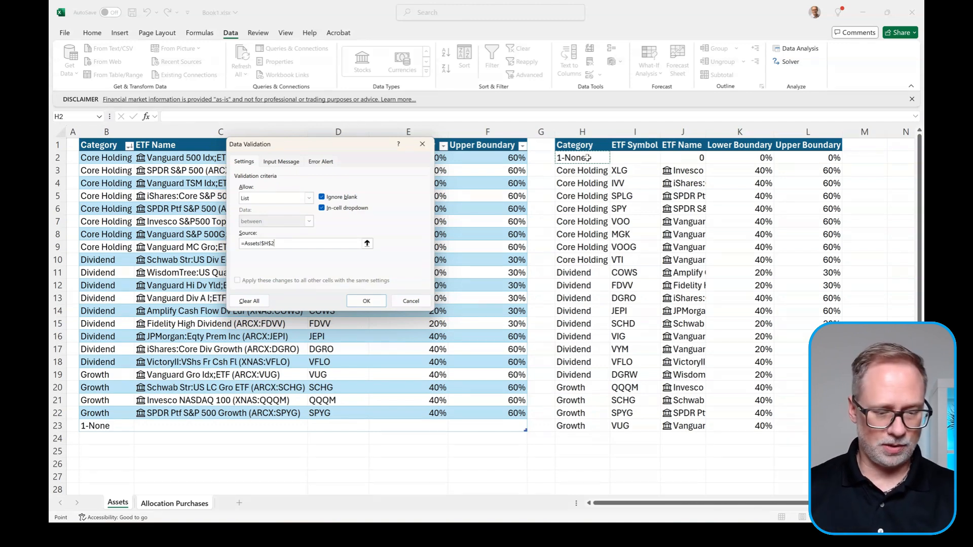
type("#")
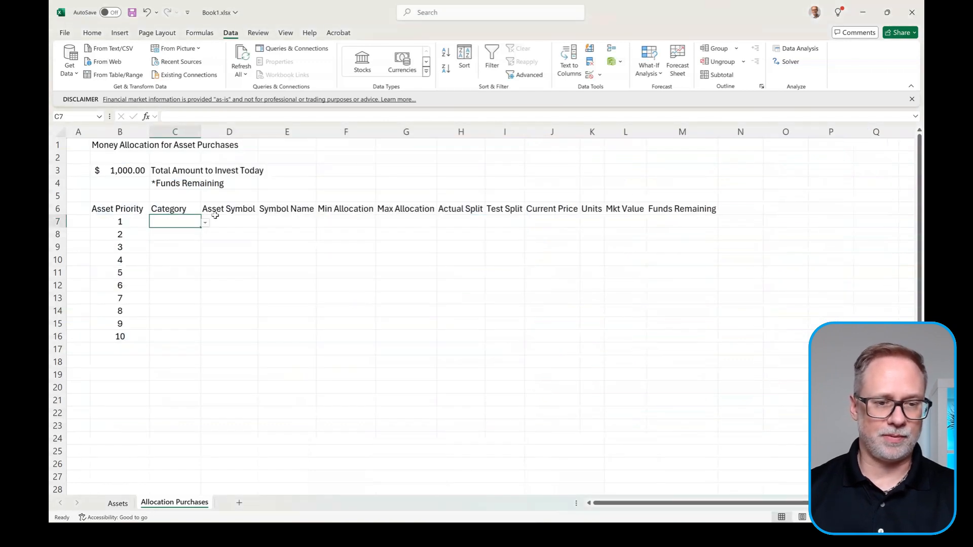
Step: Open and close C7's category dropdown to check its choices
left_click(206, 224)
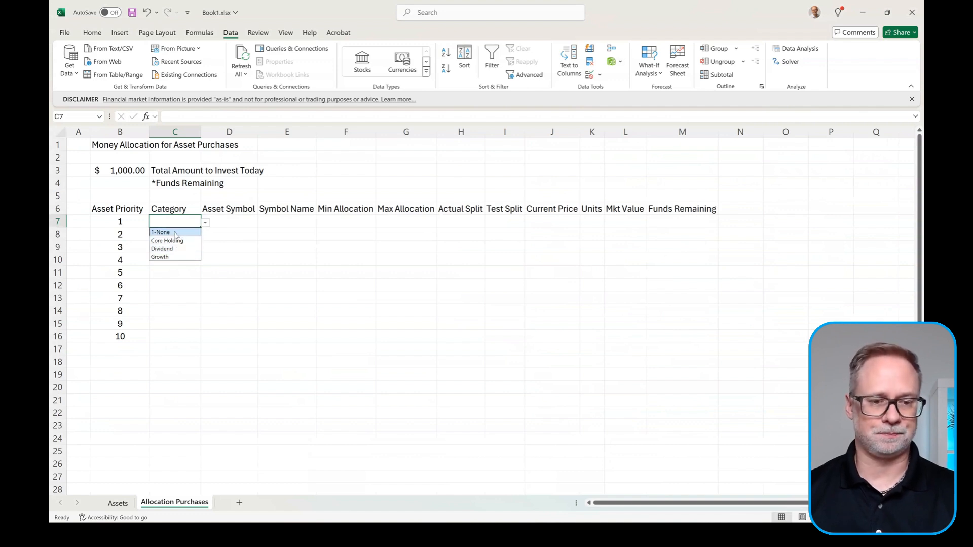
left_click(238, 219)
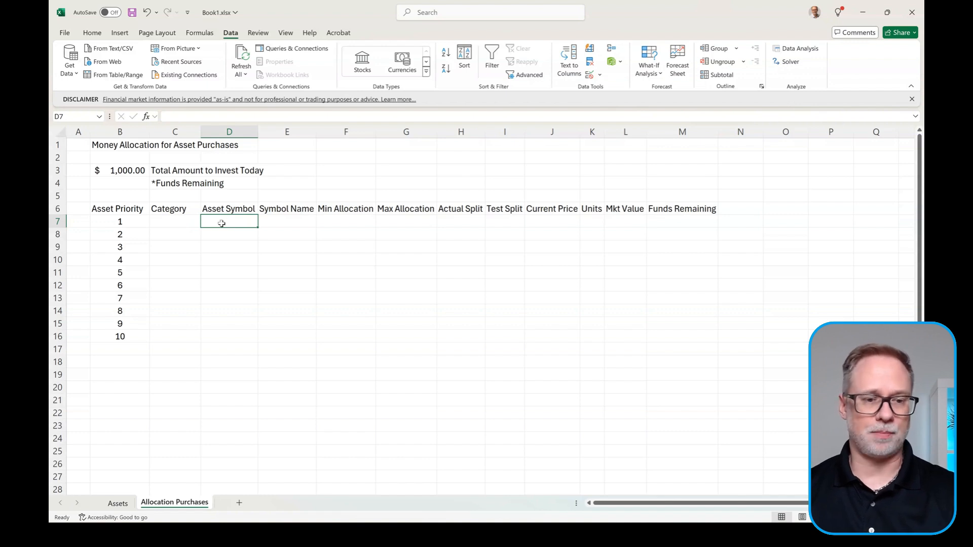
left_click(187, 222)
left_click(206, 222)
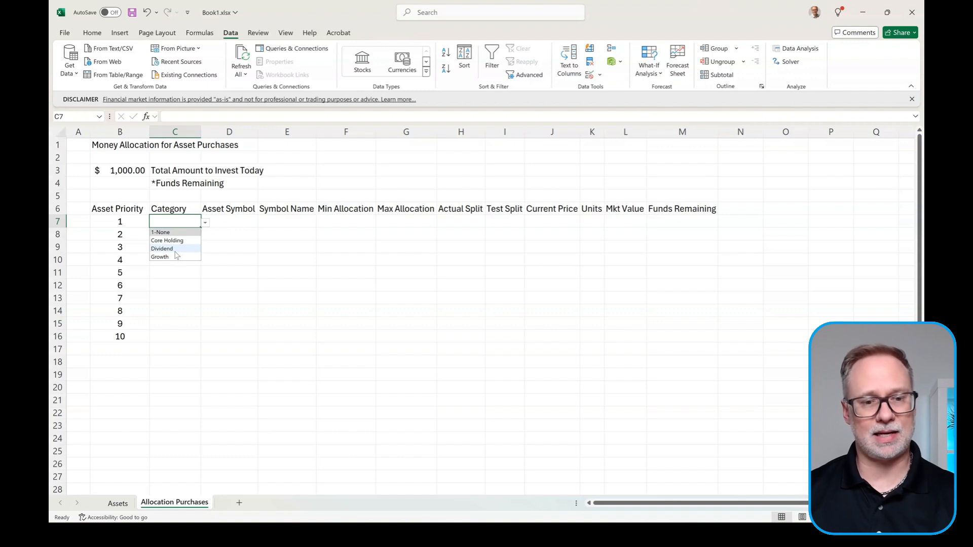
left_click(240, 221)
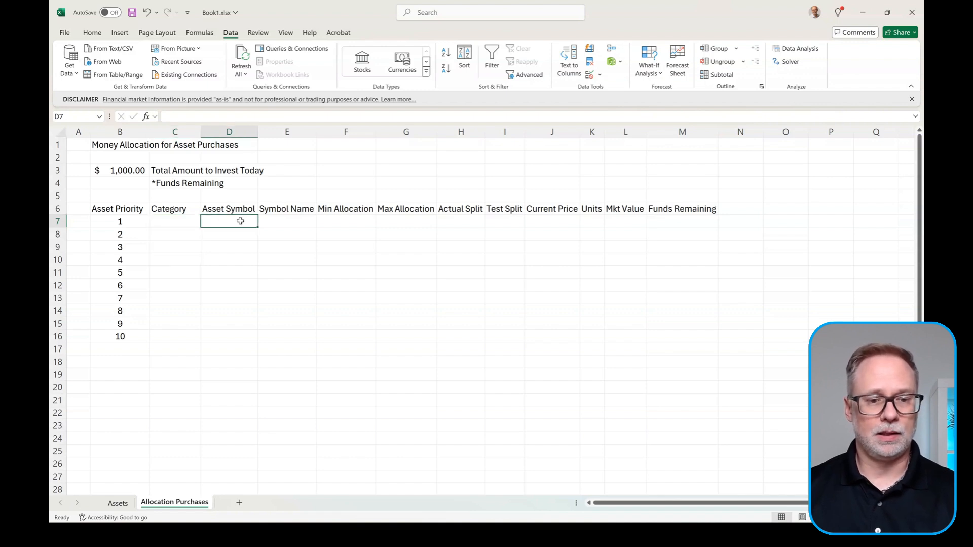
Step: Pick Core Holding in C7's dropdown and widen column C to fit it
left_click(177, 221)
left_click(205, 223)
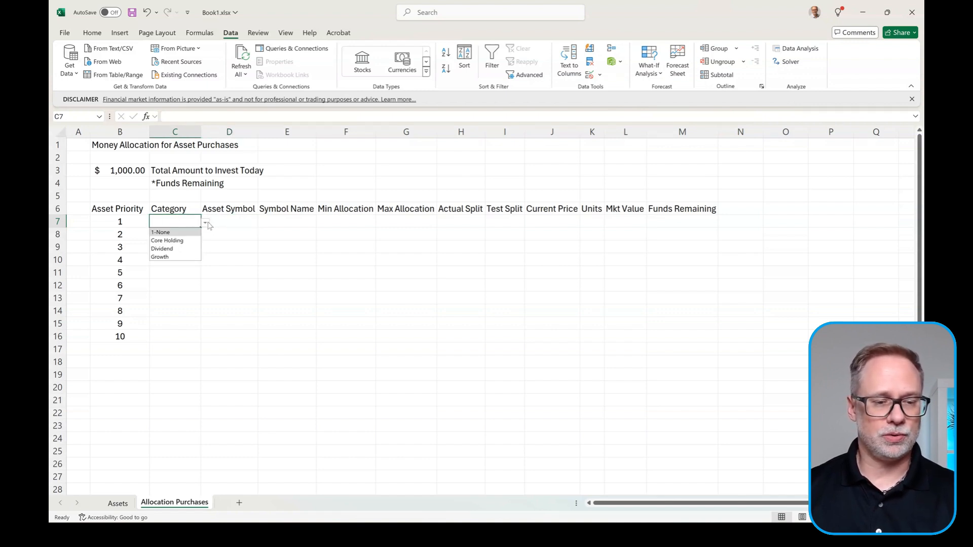
left_click(177, 240)
left_click(222, 221)
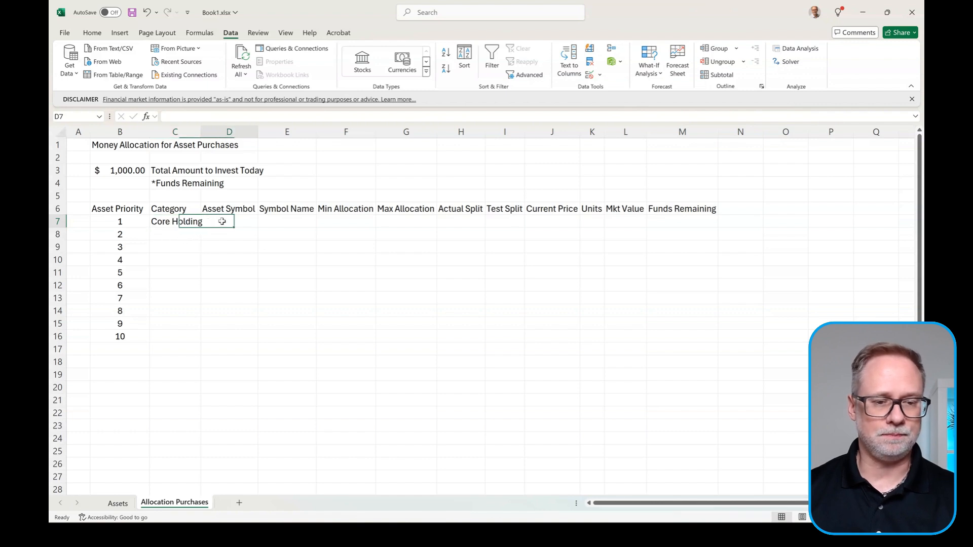
left_click_drag(200, 132, 210, 133)
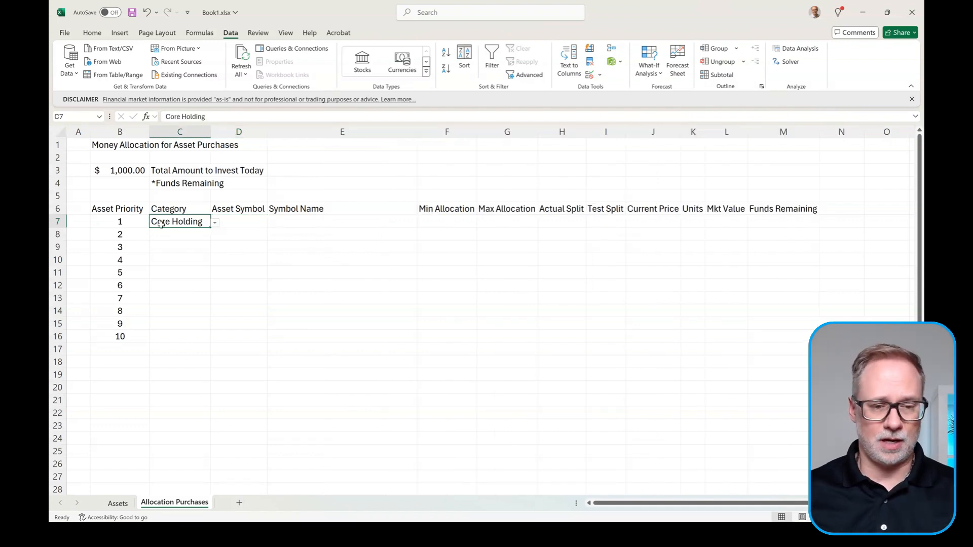
left_click(243, 222)
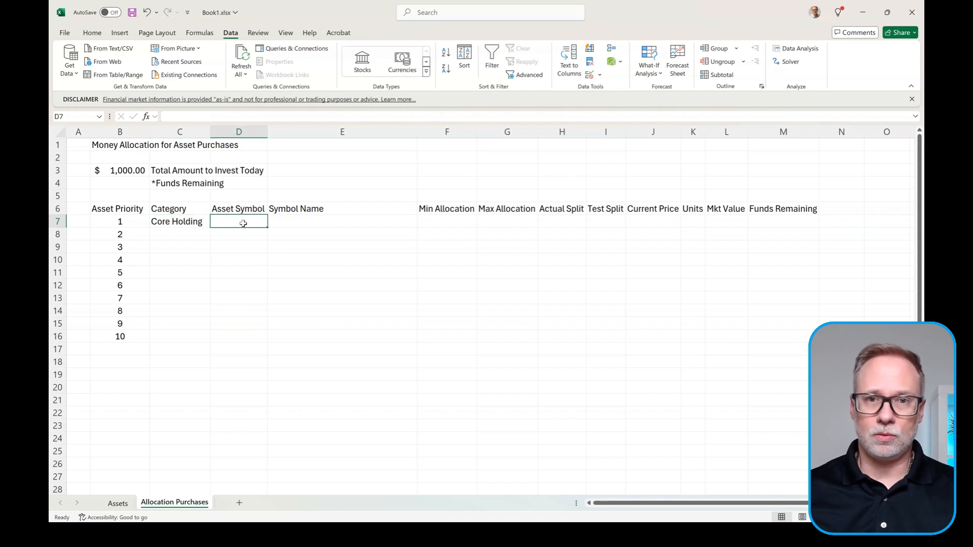
Step: Enter =TAKE(Assets!$I$2#,5) in D7 to list the first five ETF symbols
type("=t")
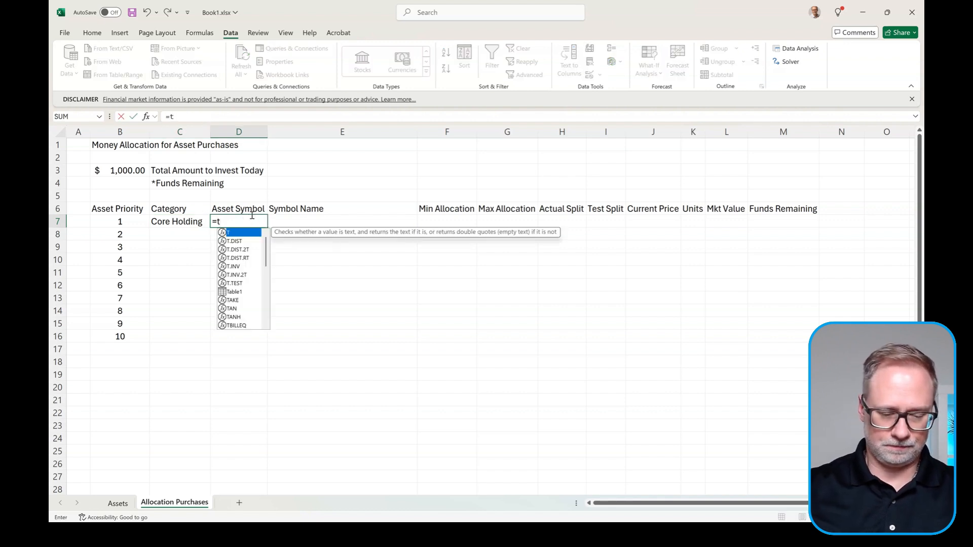
type("ake(")
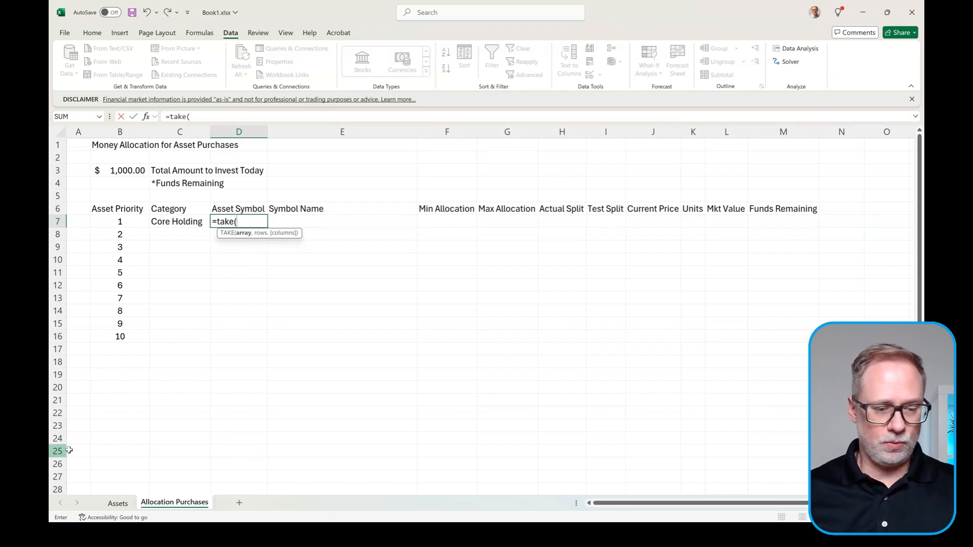
left_click(117, 502)
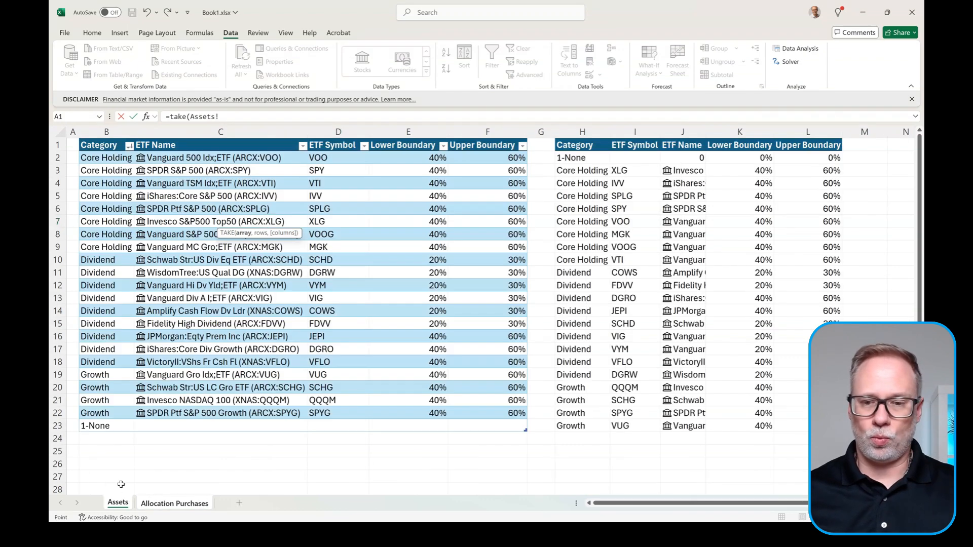
left_click(637, 156)
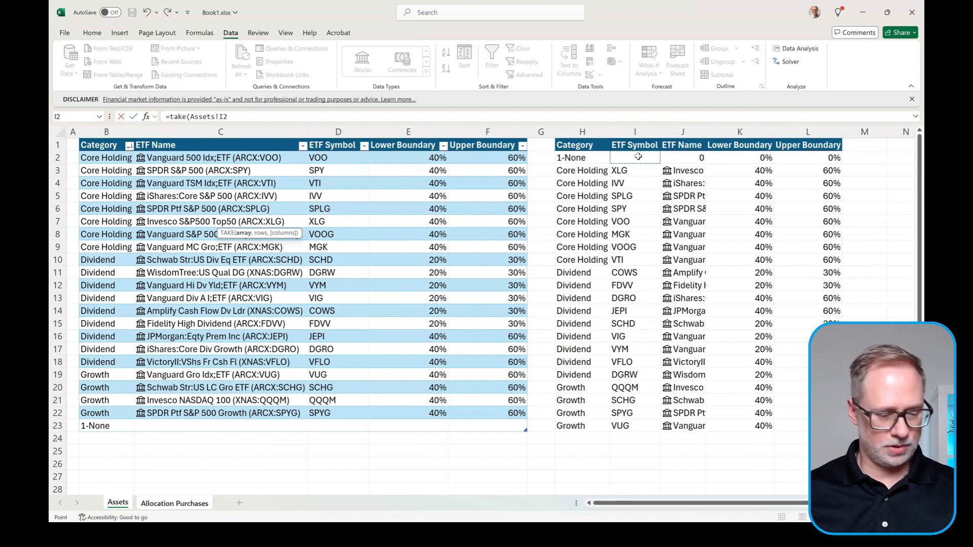
key("F4")
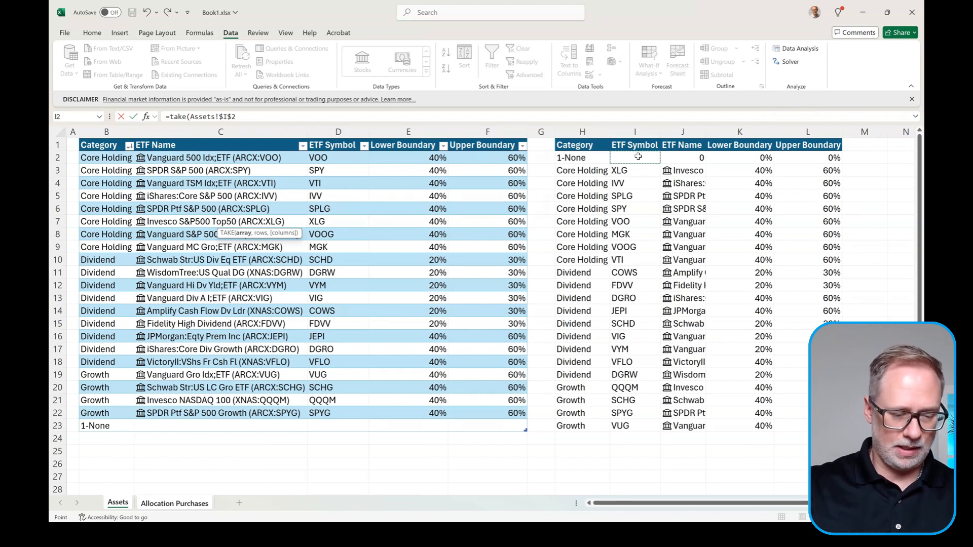
type("#")
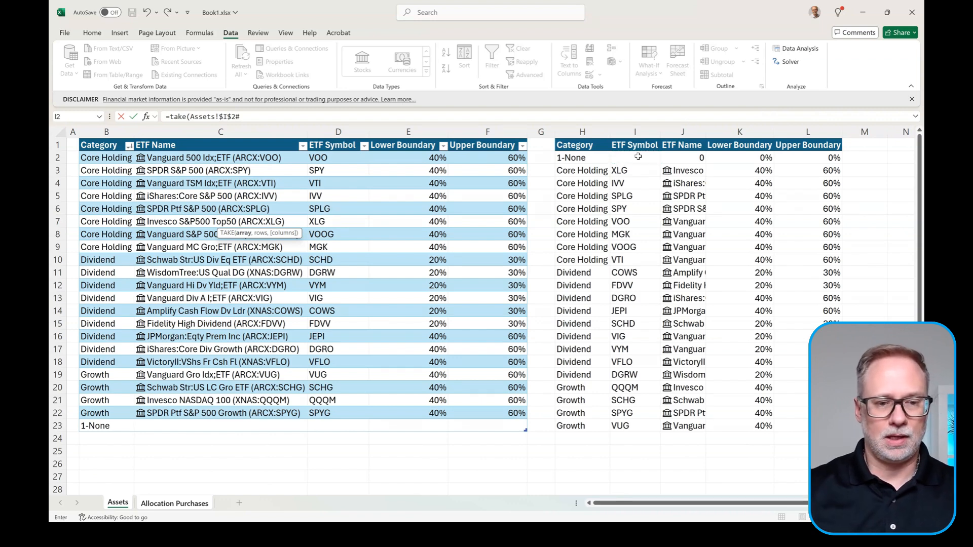
type(",")
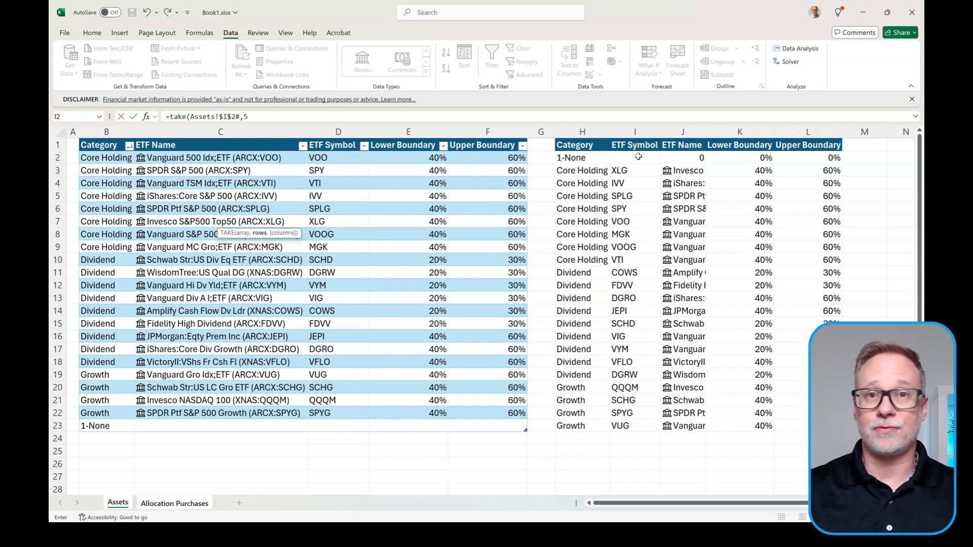
type("5)")
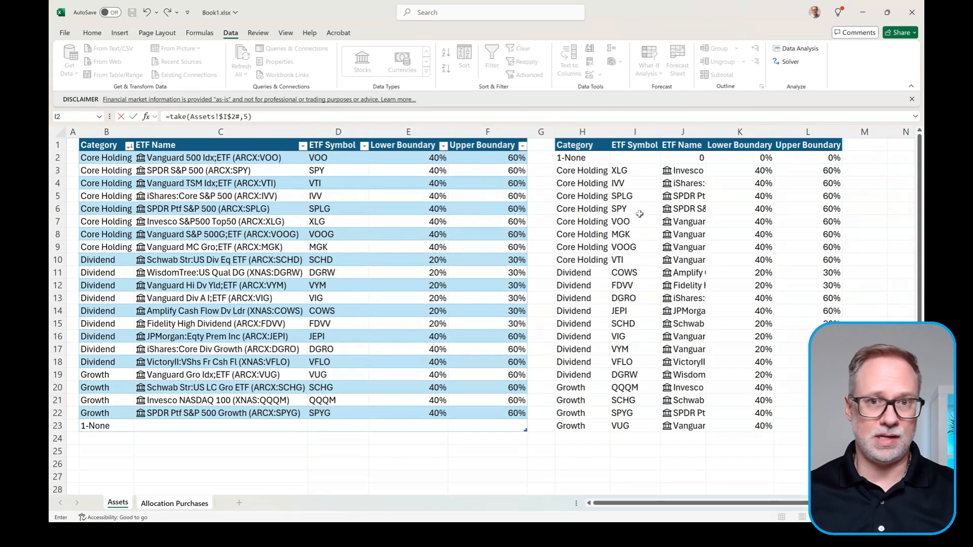
key("Return")
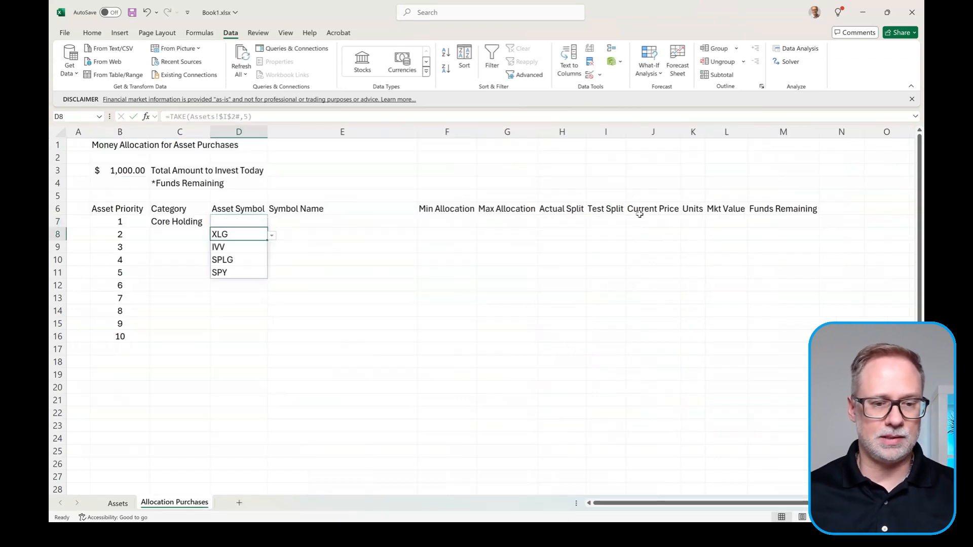
Step: In D7's formula, replace the fixed 5 with XMATCH using C7 as lookup value
left_click(220, 220)
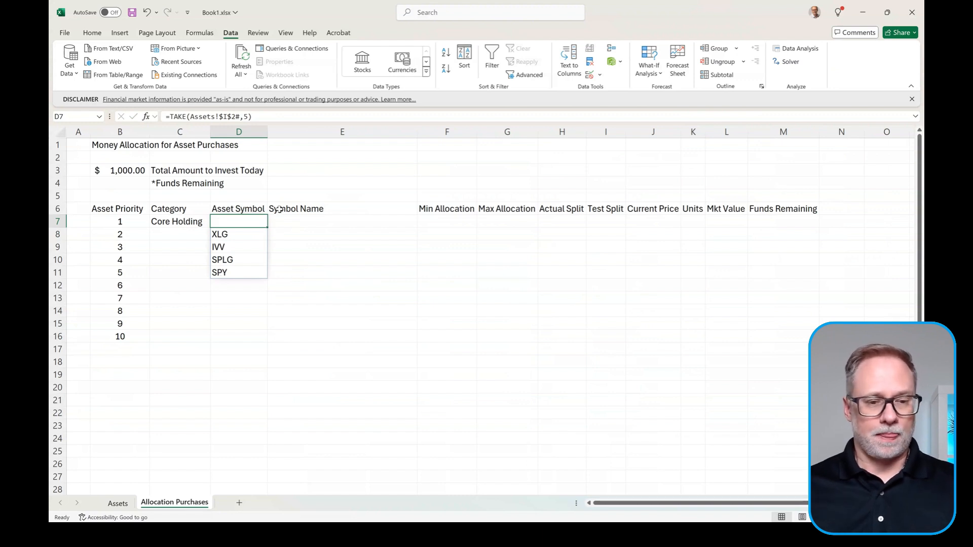
left_click(250, 117)
key("BackSpace")
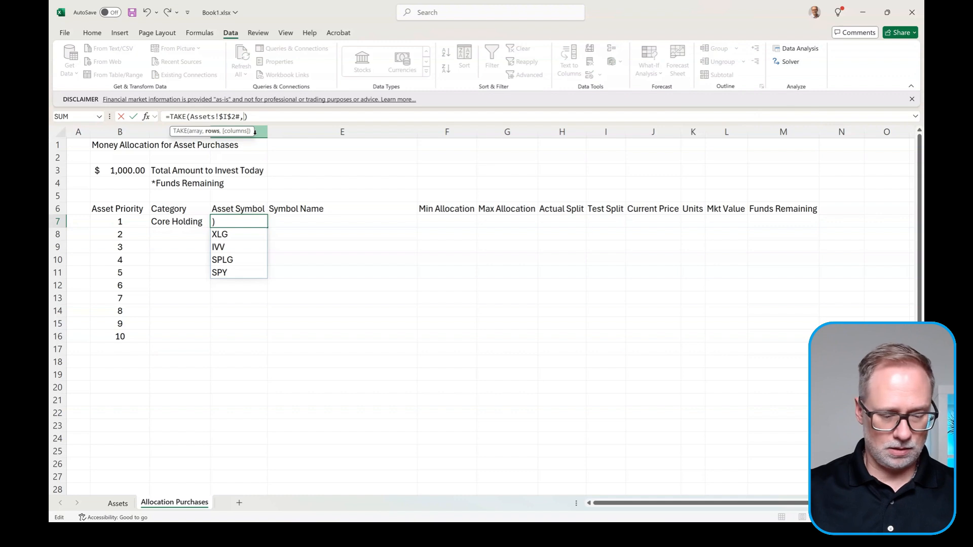
type("xmatch")
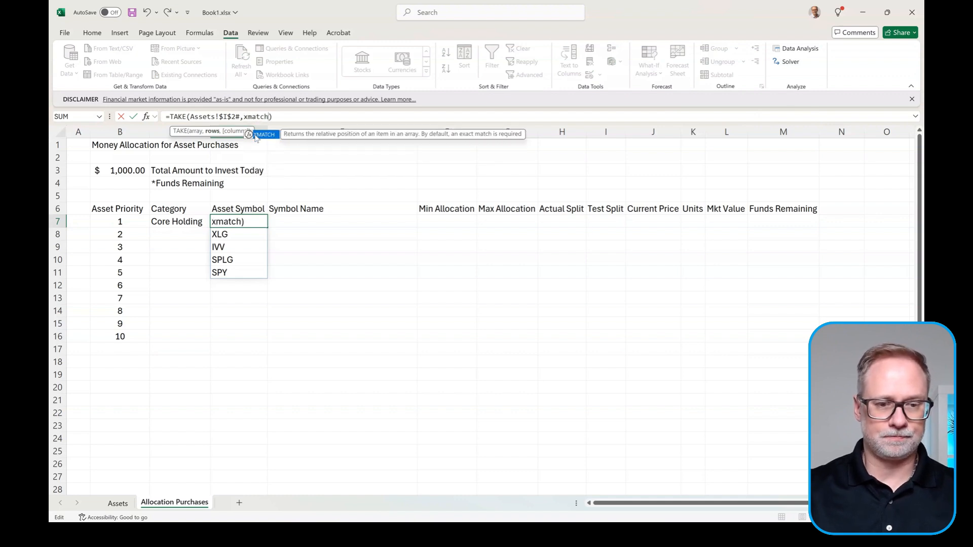
type("(")
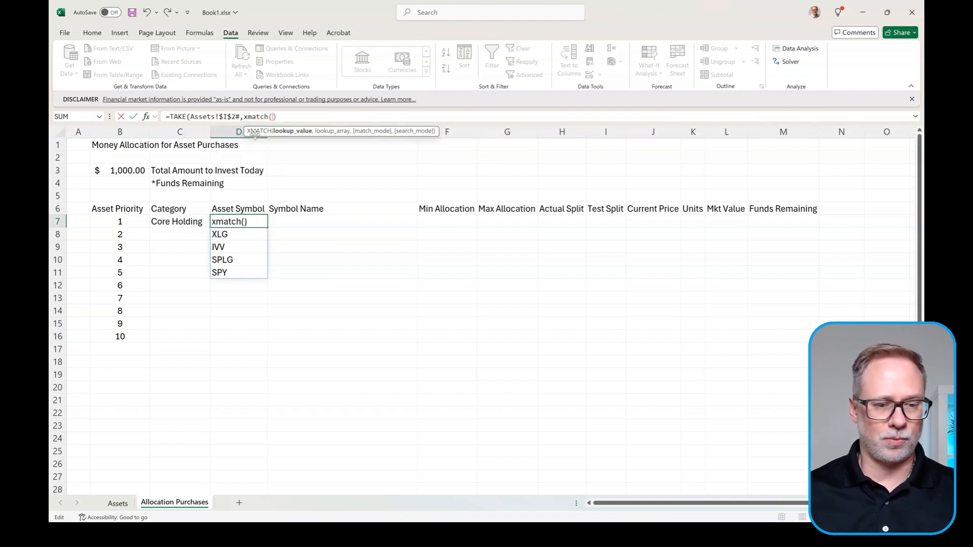
left_click(181, 223)
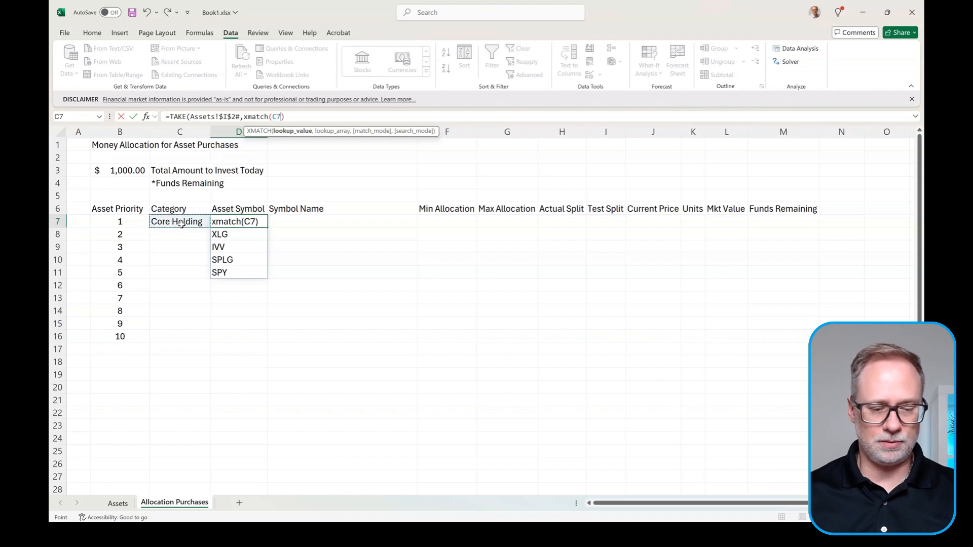
type(",")
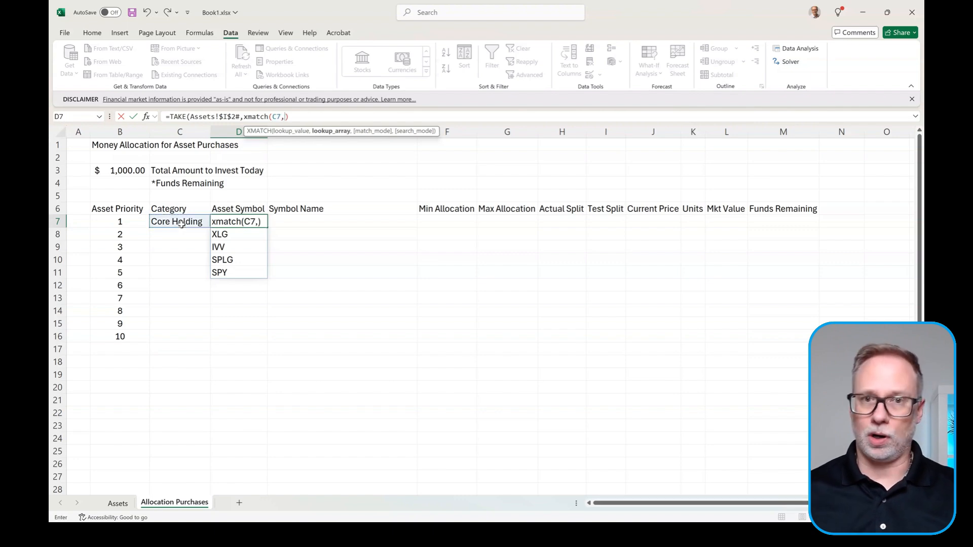
Step: Complete XMATCH with range Assets!$H$2# and match type 0, then enter the formula
left_click(118, 504)
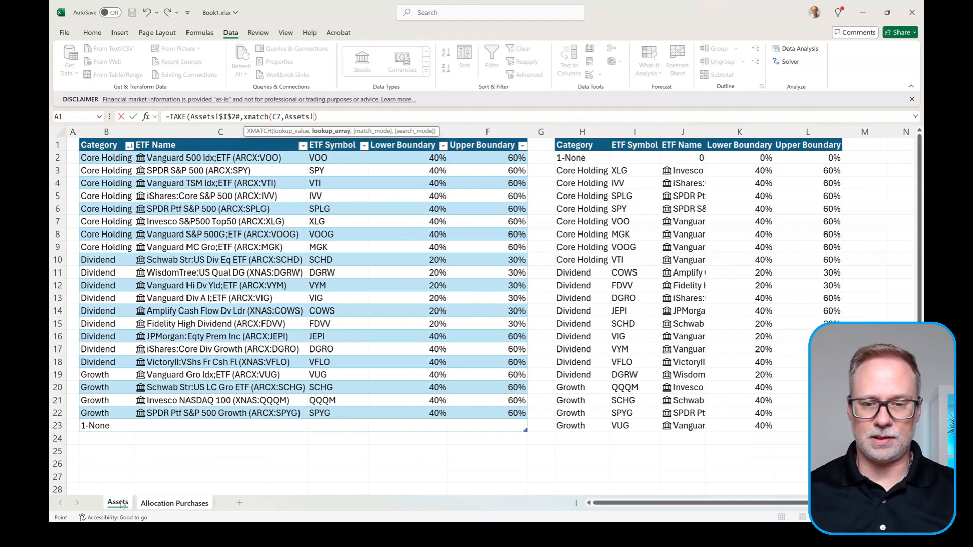
left_click(588, 159)
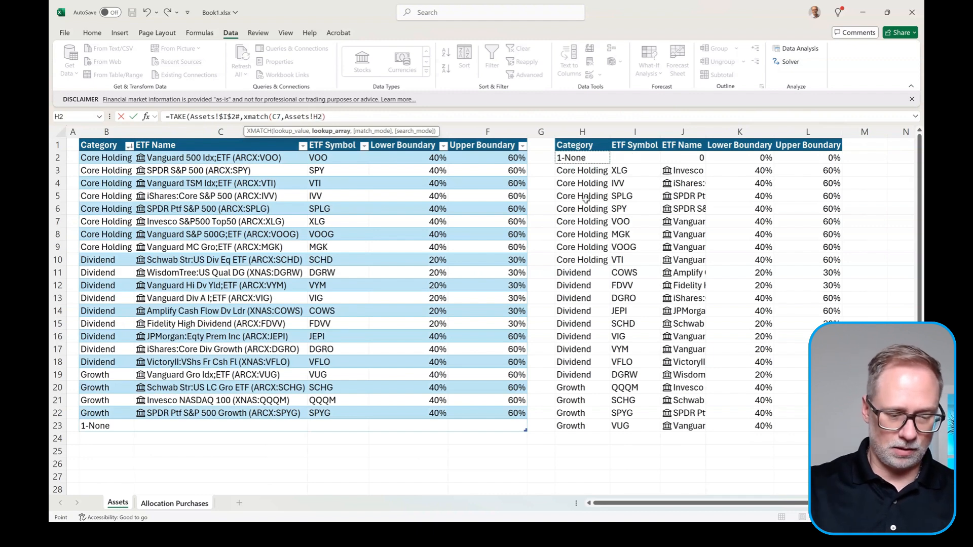
key("F4")
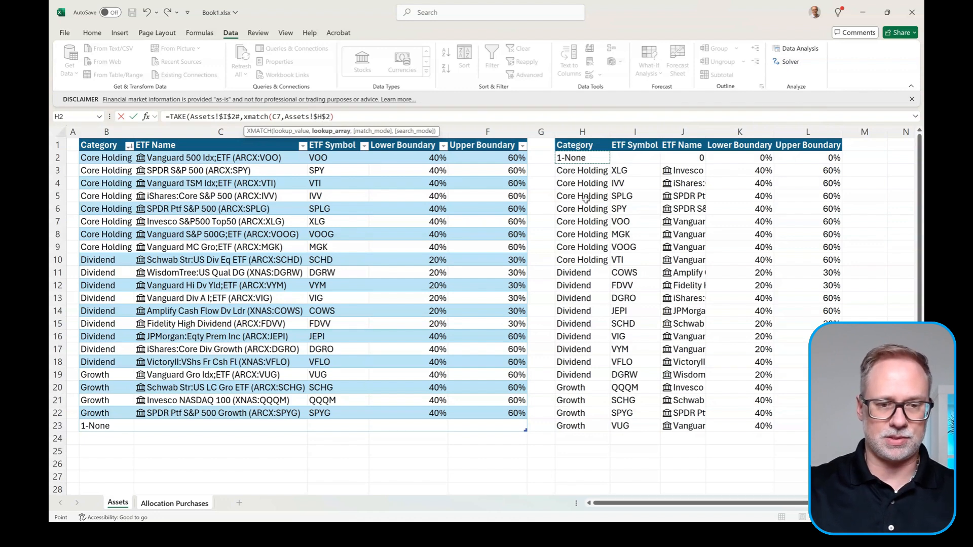
type("#")
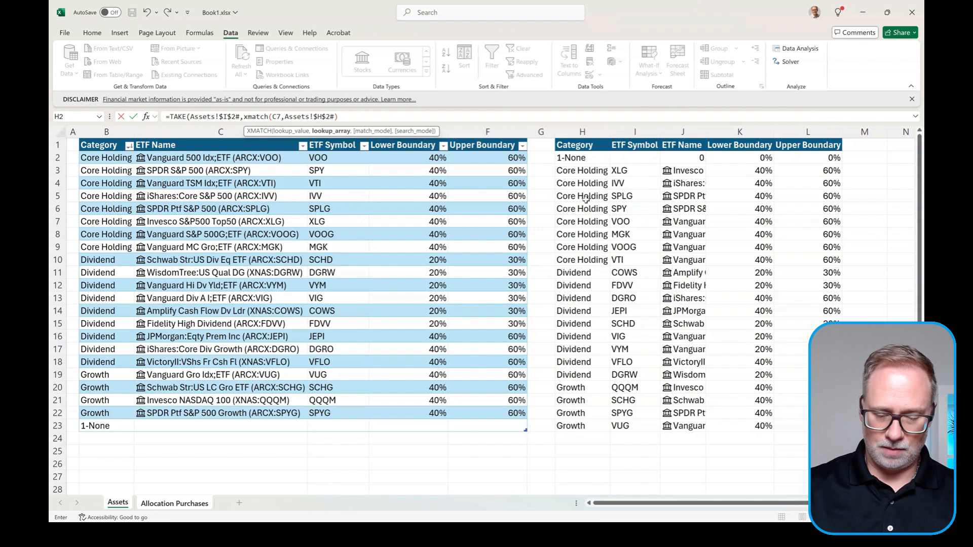
type(",0")
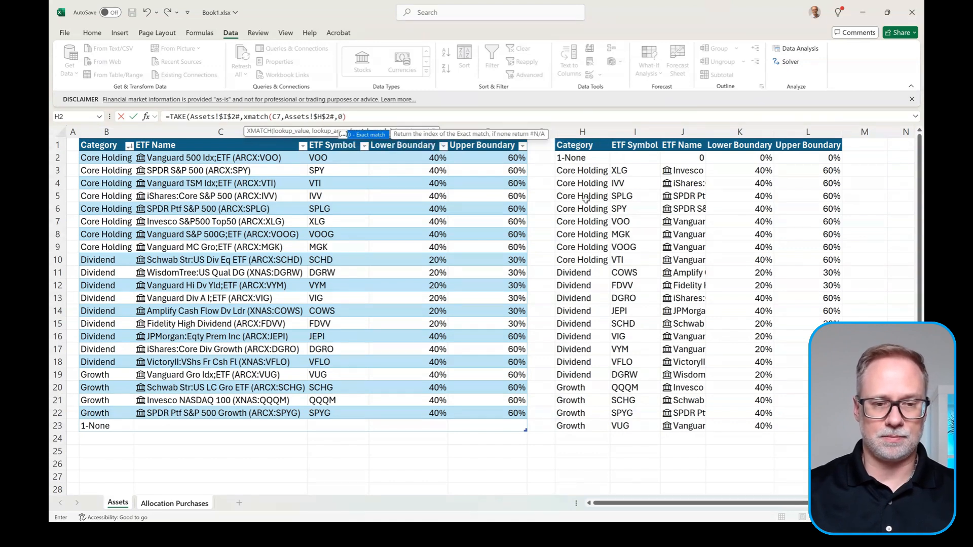
left_click(558, 122)
left_click(559, 122)
type(")")
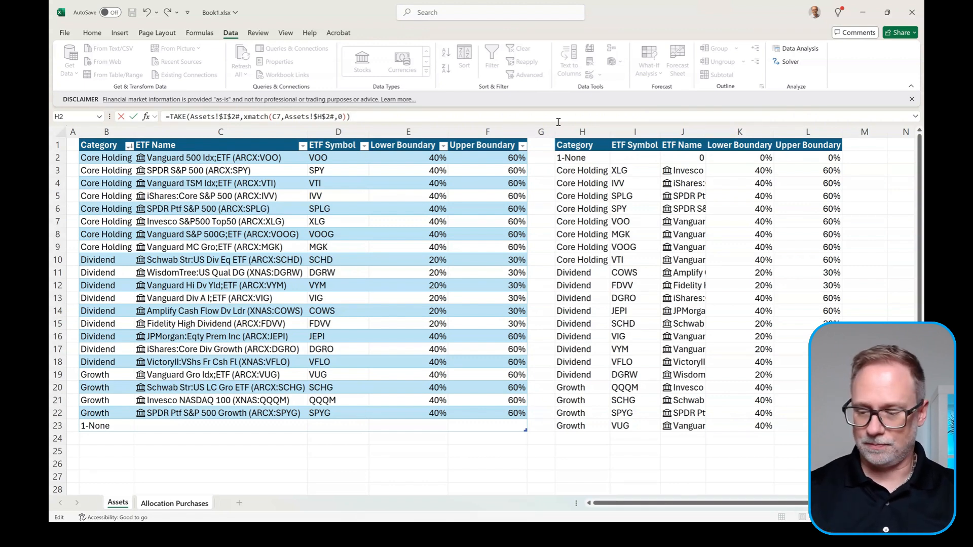
key("Return")
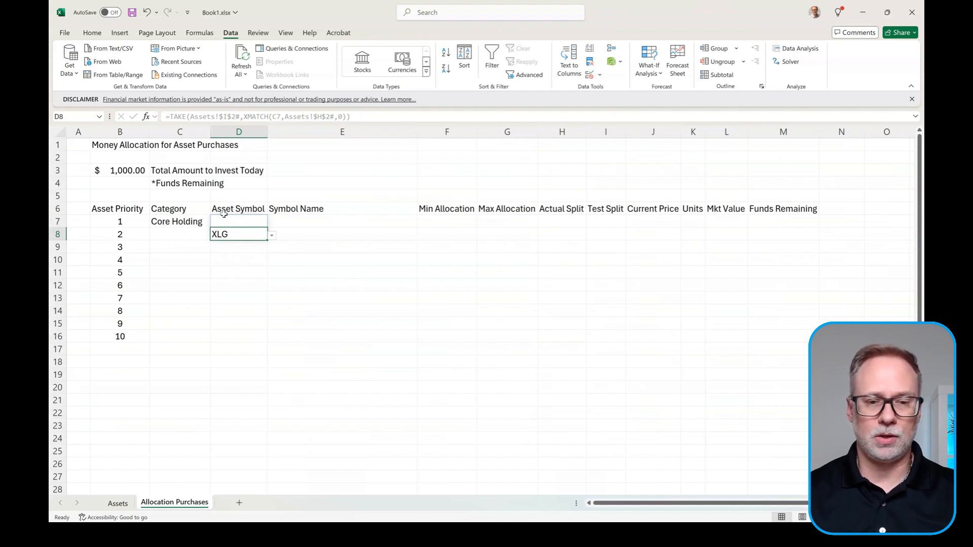
Step: Add -1 as XMATCH's search mode in D7 so all eight Core Holding tickers spill
left_click(243, 221)
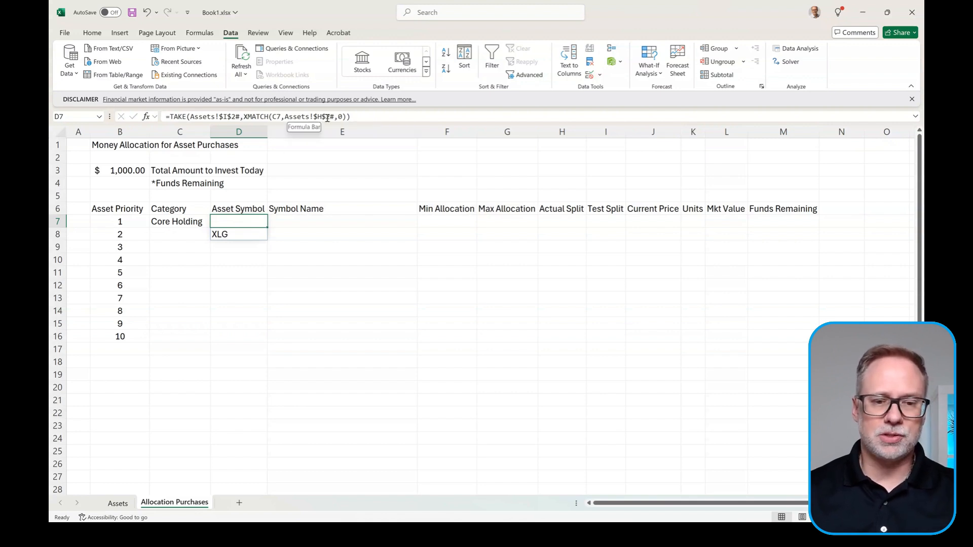
left_click(343, 117)
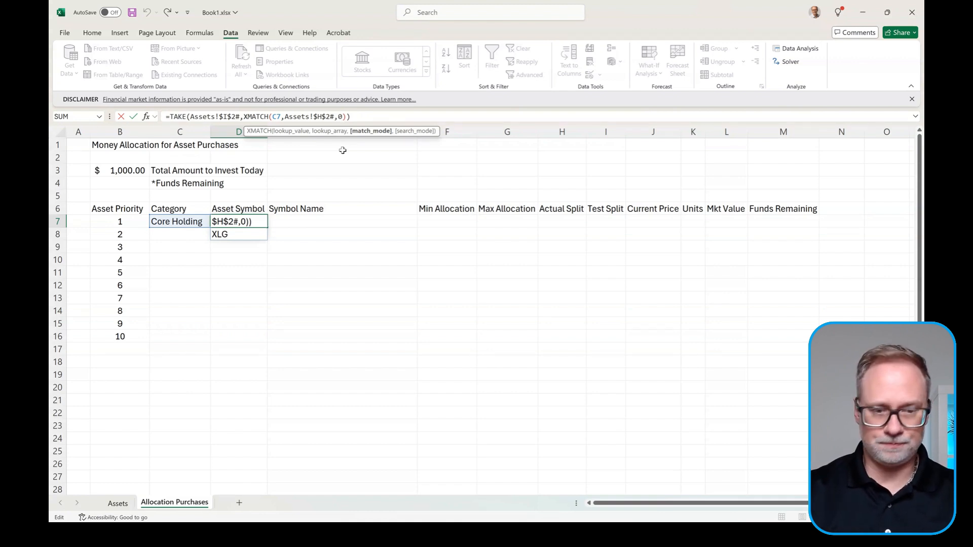
type(",")
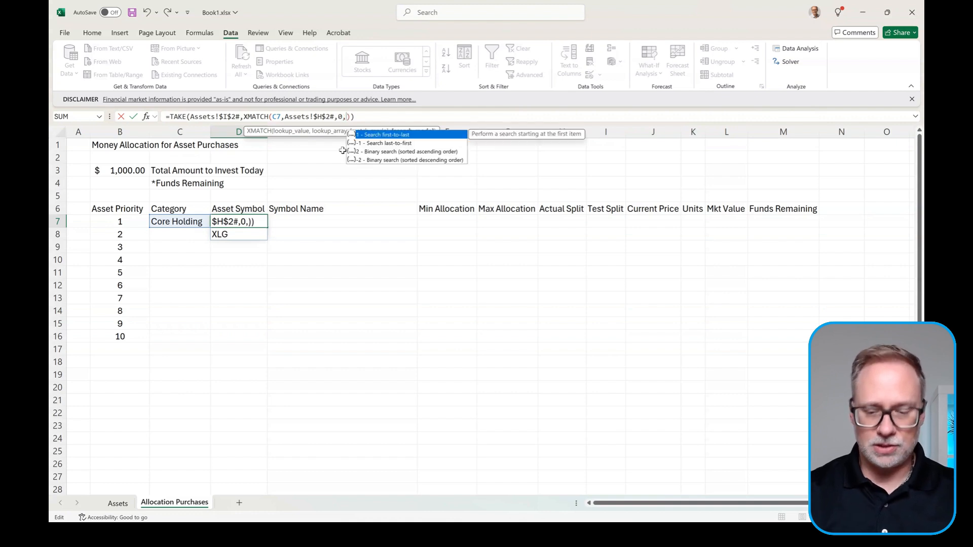
type("-1")
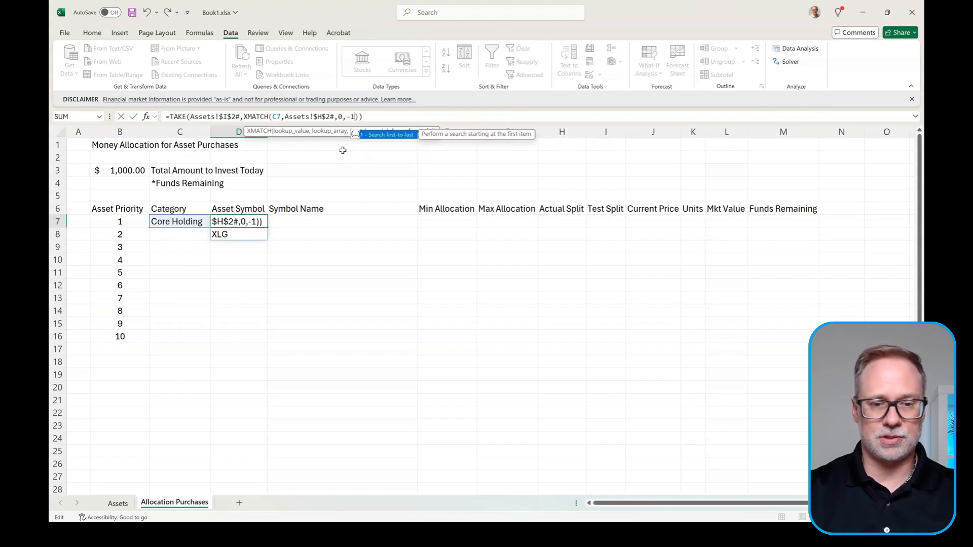
left_click(407, 114)
key("Return")
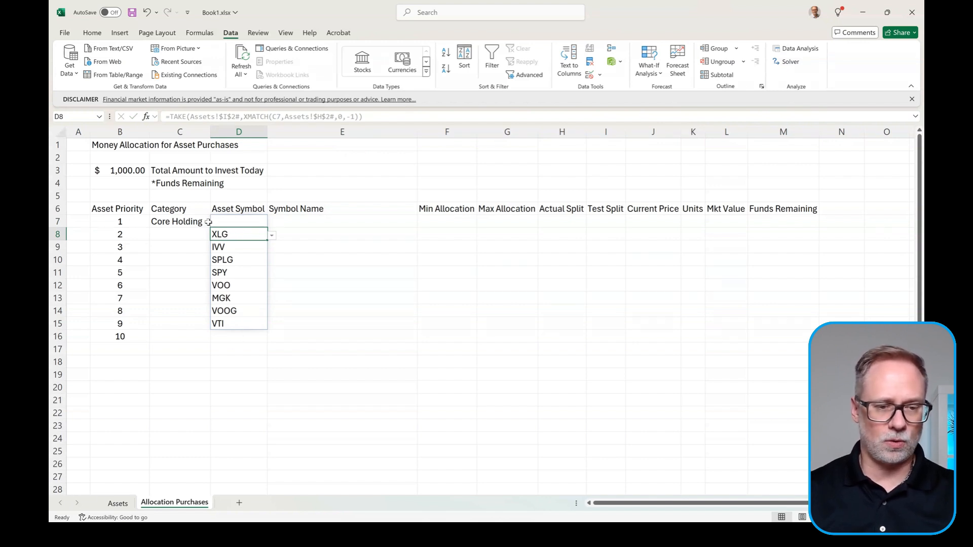
Step: After checking the Assets symbol list, insert drop( before TAKE in D7's formula
left_click(118, 503)
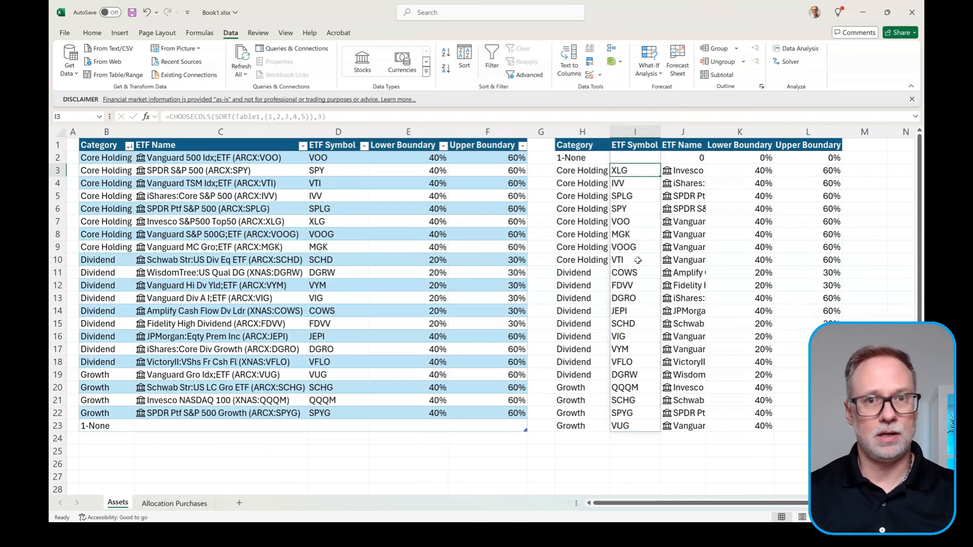
left_click(183, 503)
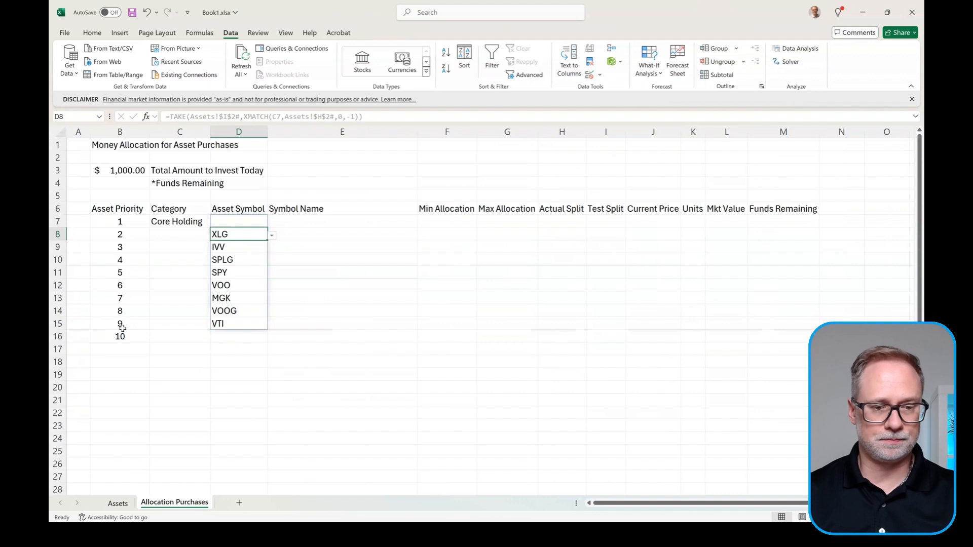
left_click(237, 220)
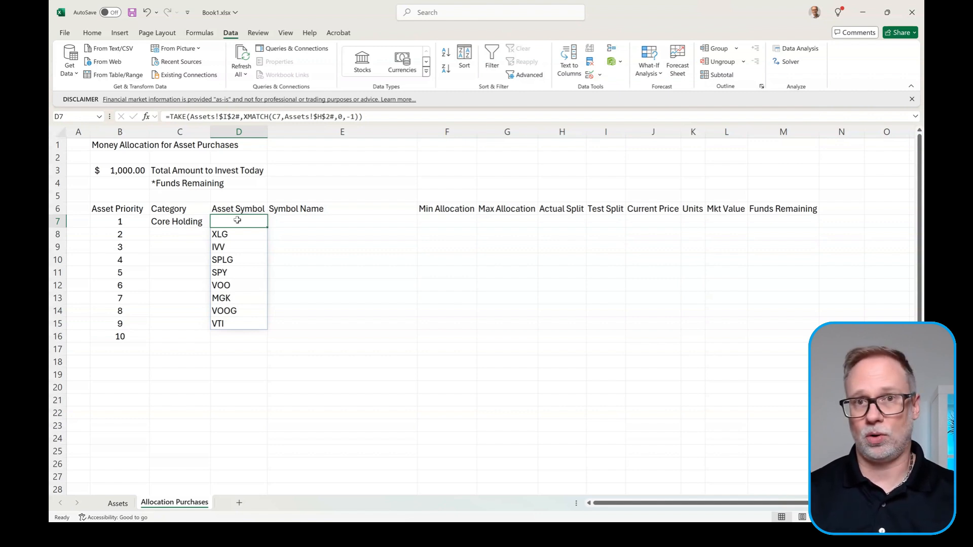
left_click(171, 116)
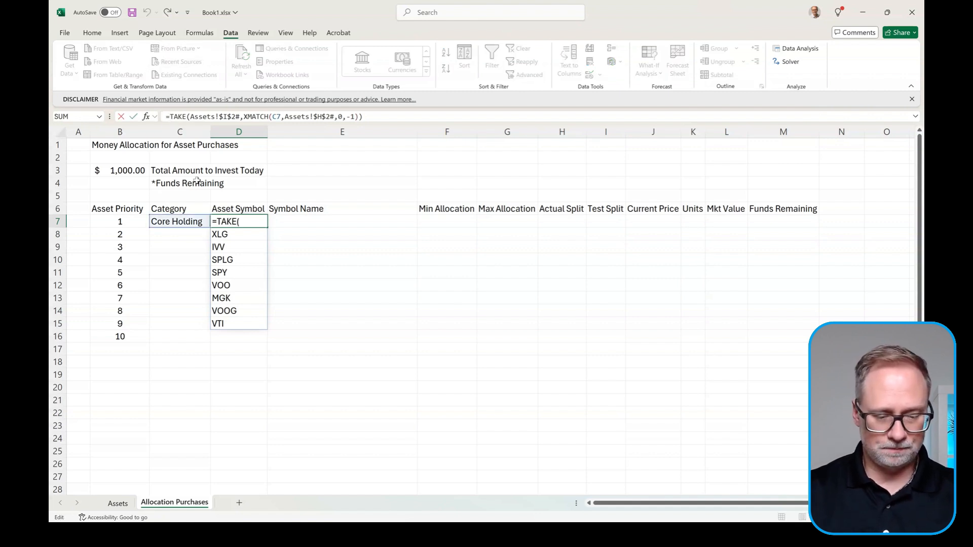
type("drop(")
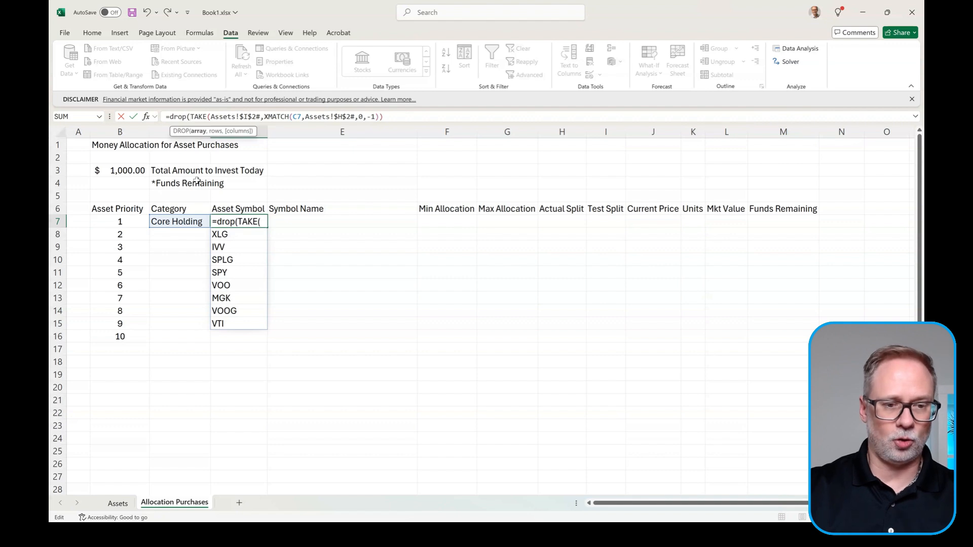
left_click(409, 116)
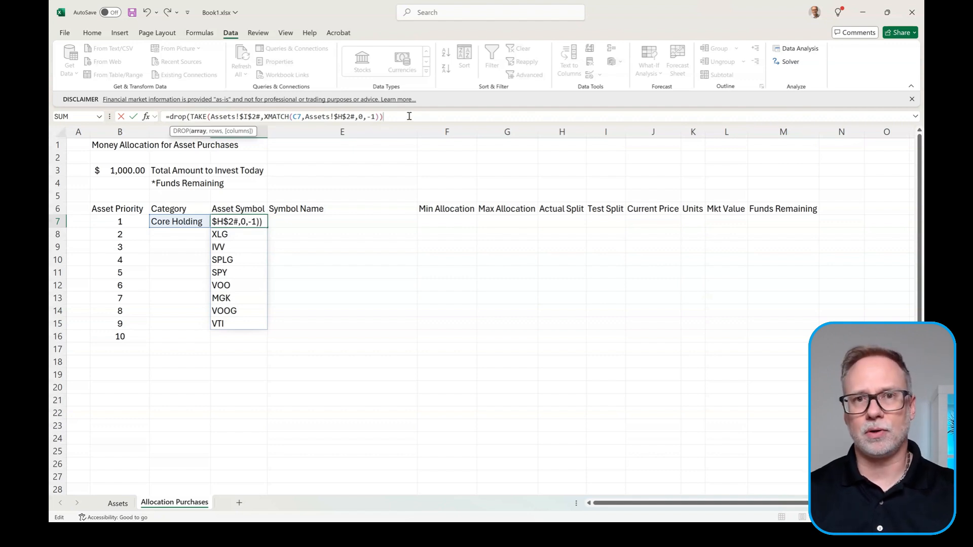
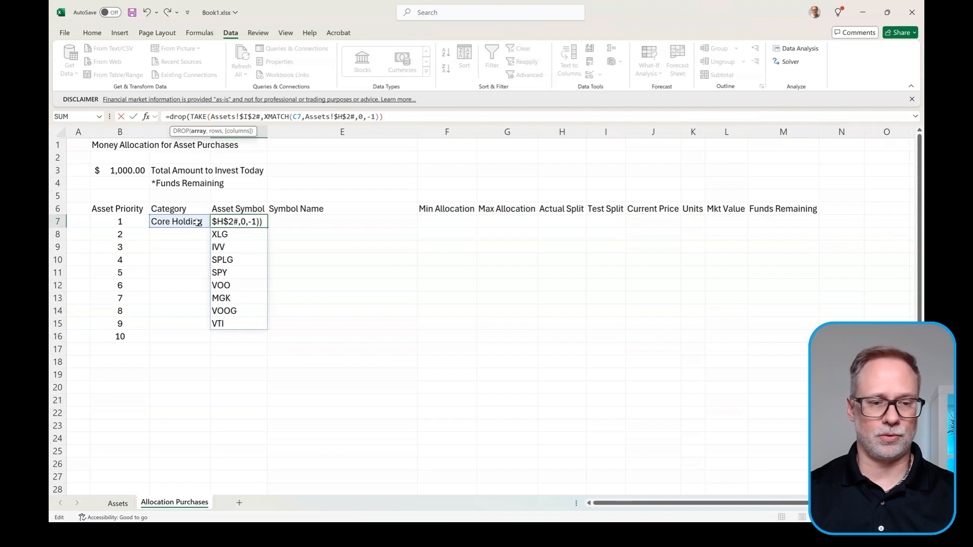
Step: Finish D7's DROP formula with XMATCH(C7, Assets!$H$2#, 0) so IVV through VTI spill
type(",")
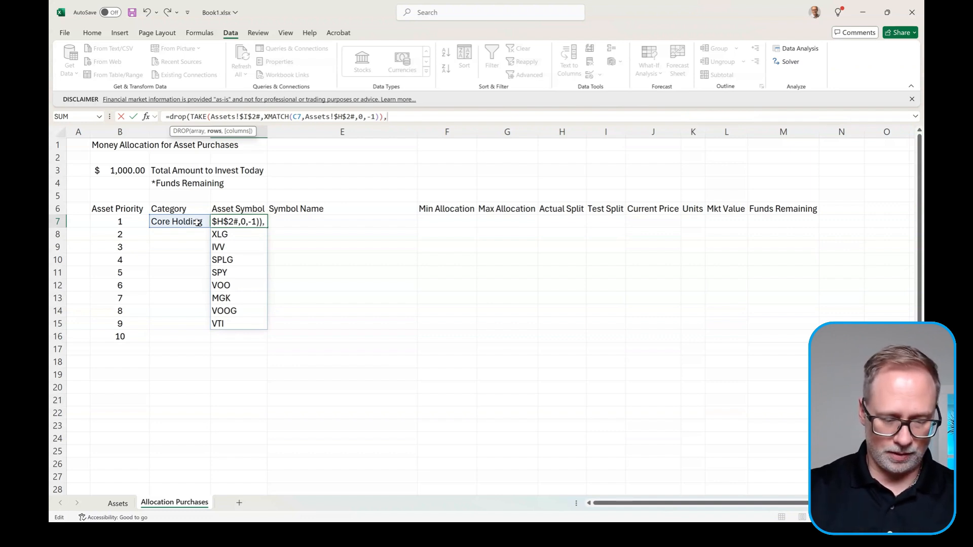
type("xm")
key("Tab")
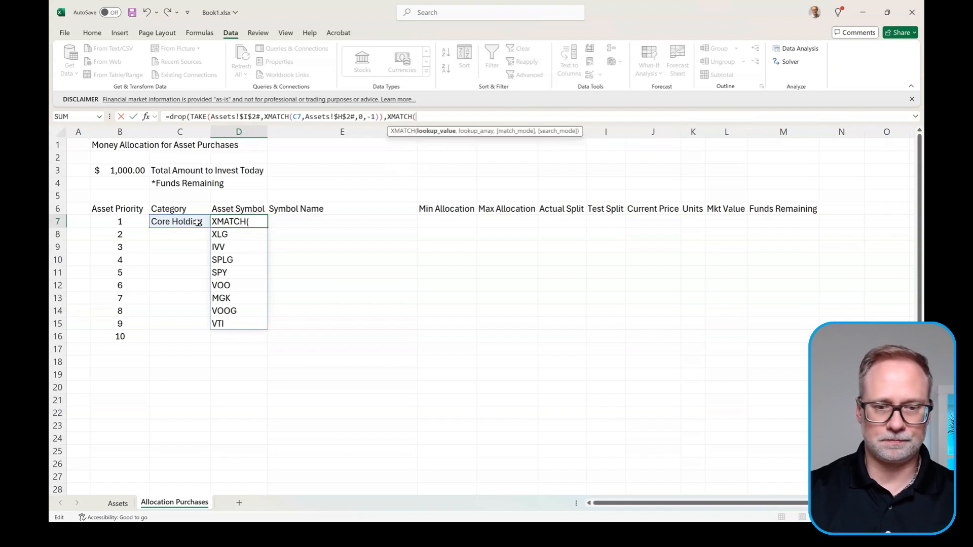
left_click(198, 223)
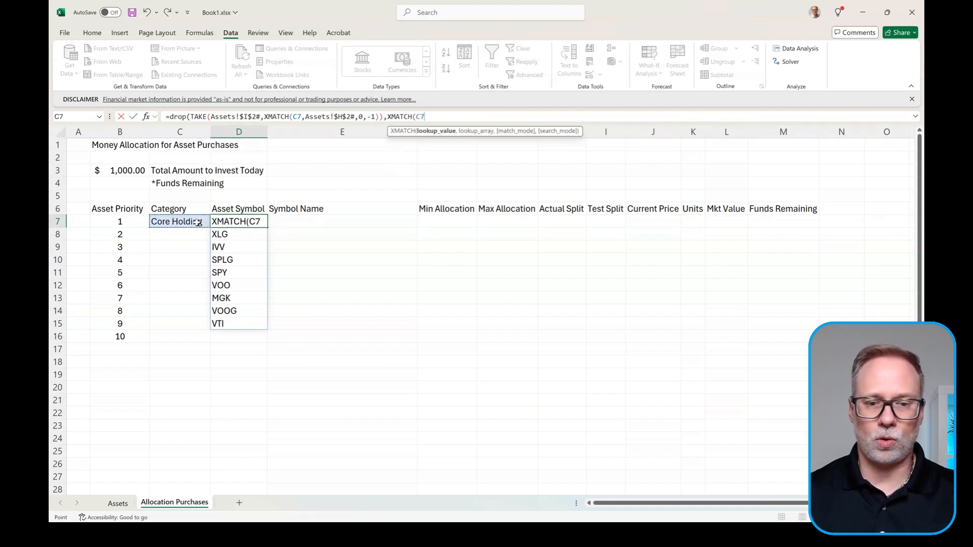
type(",")
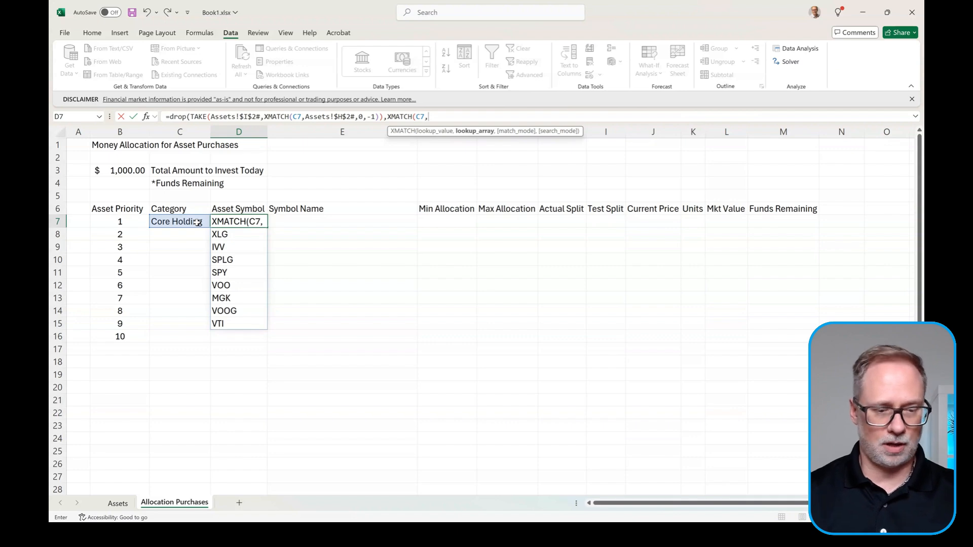
left_click(102, 504)
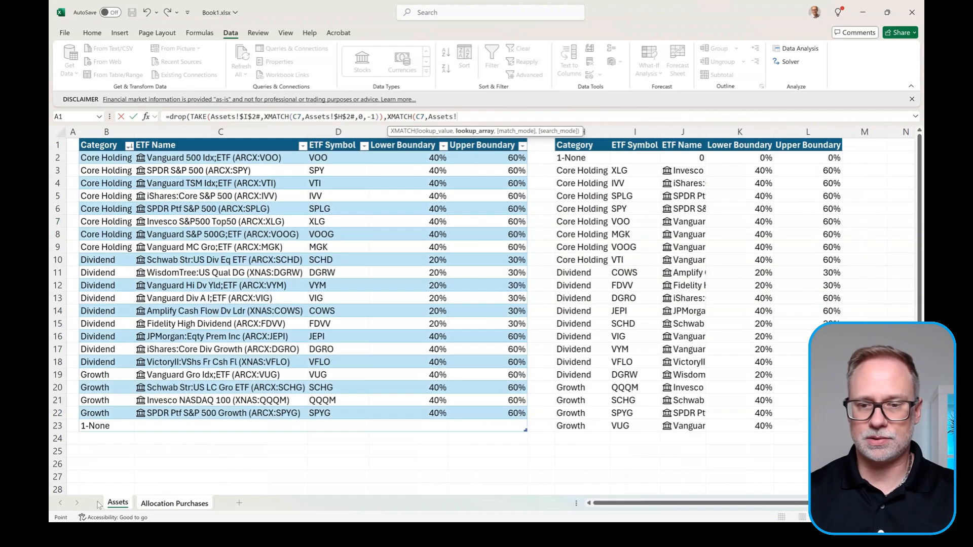
left_click(589, 157)
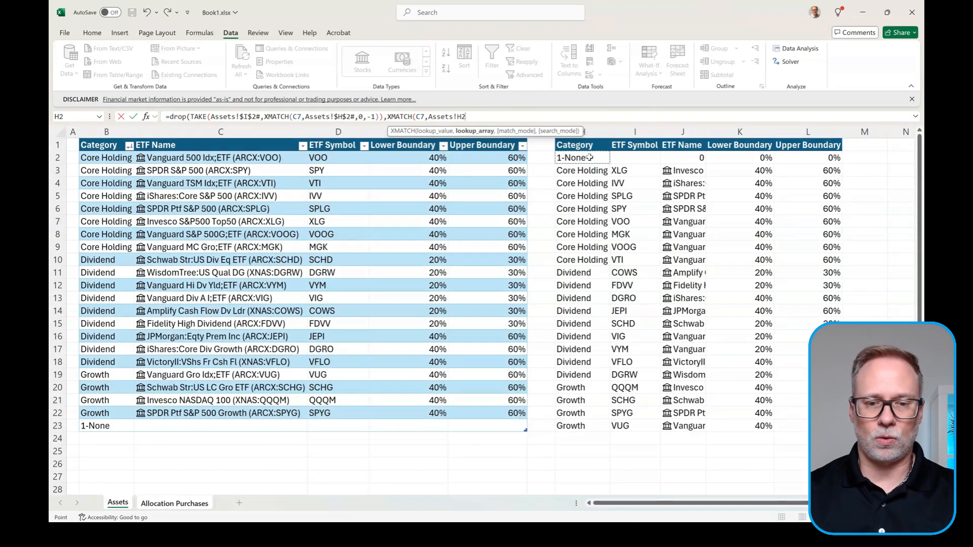
key("F4")
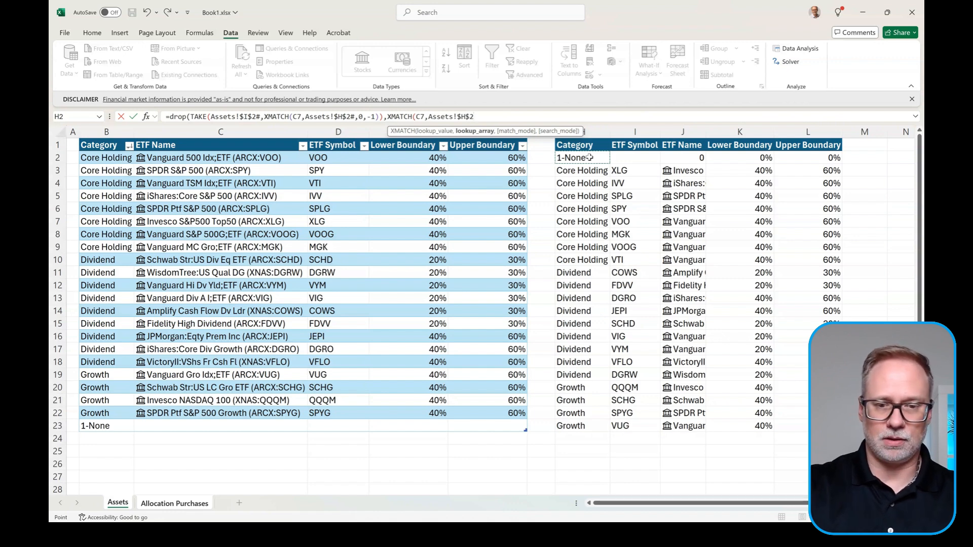
type("#")
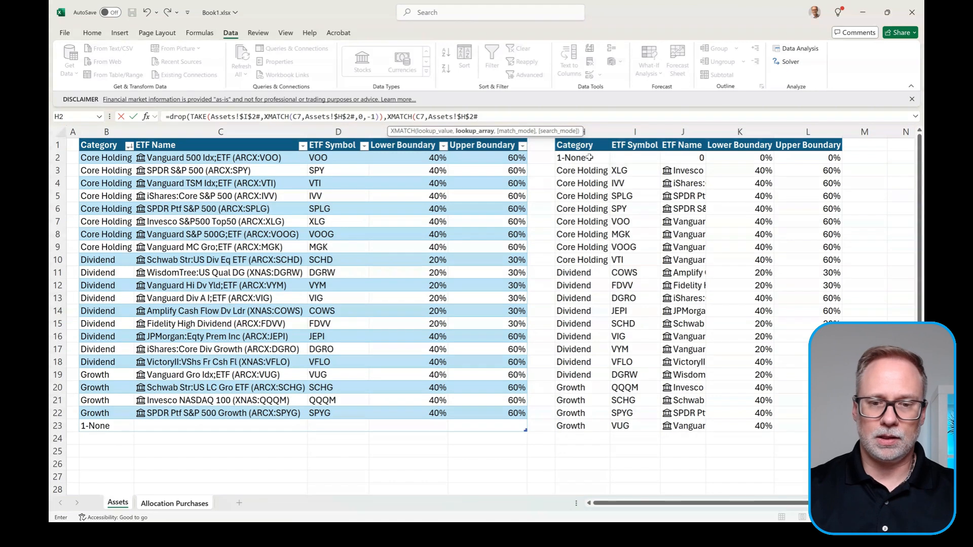
type(",0")
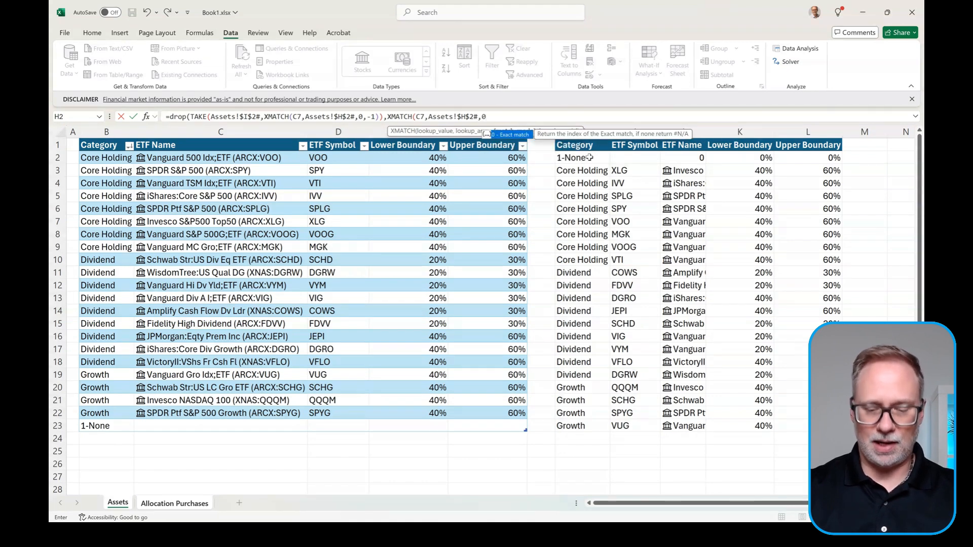
type(",")
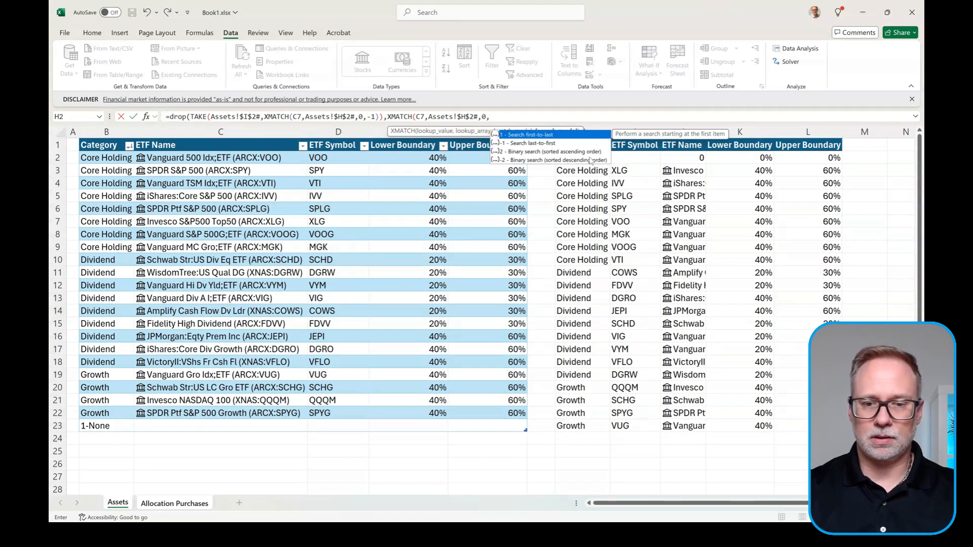
key("BackSpace")
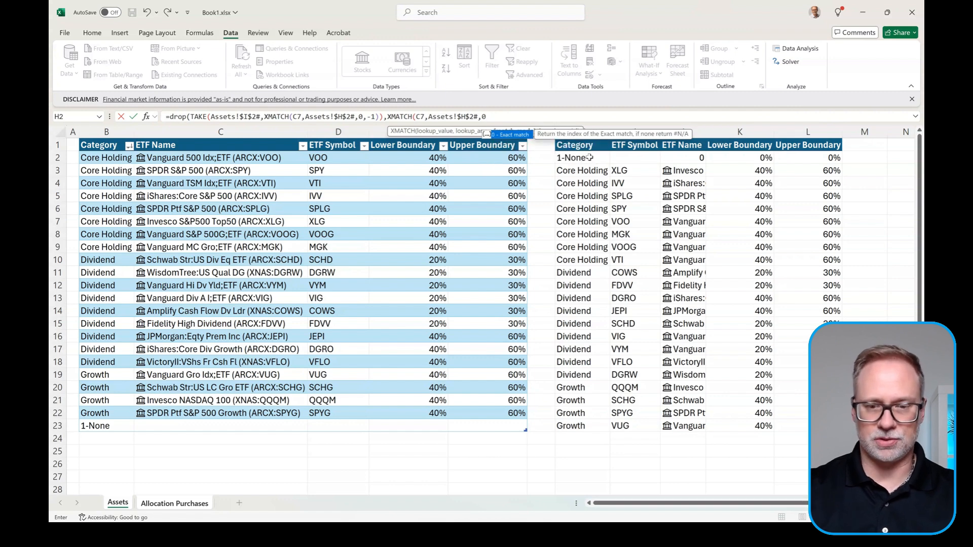
type(")")
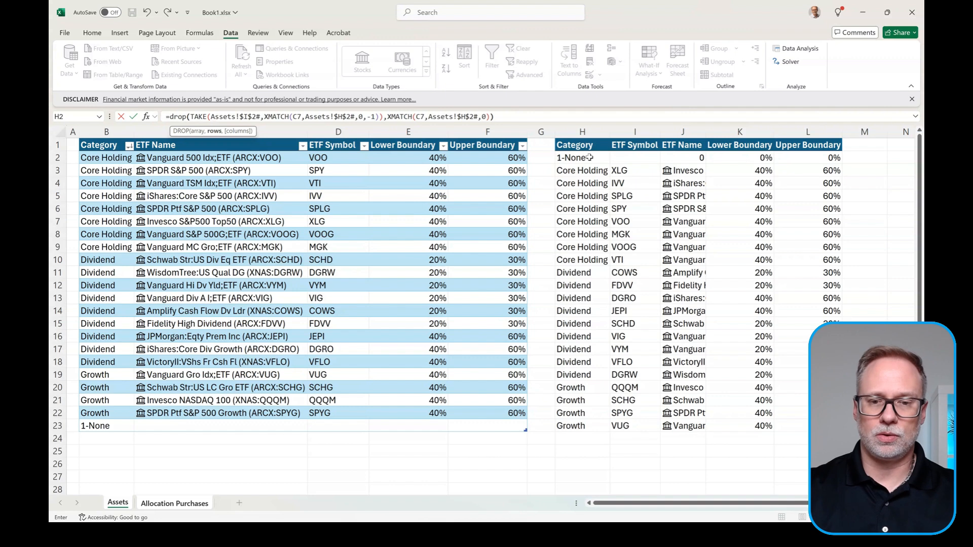
key("Return")
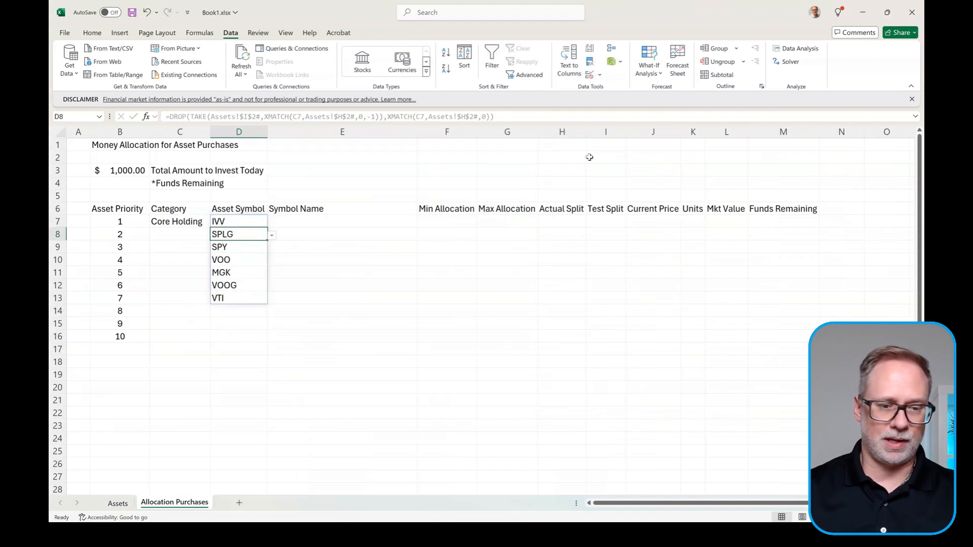
Step: Subtract 1 from the DROP count in D7's formula so the spill starts at XLG
left_click(232, 224)
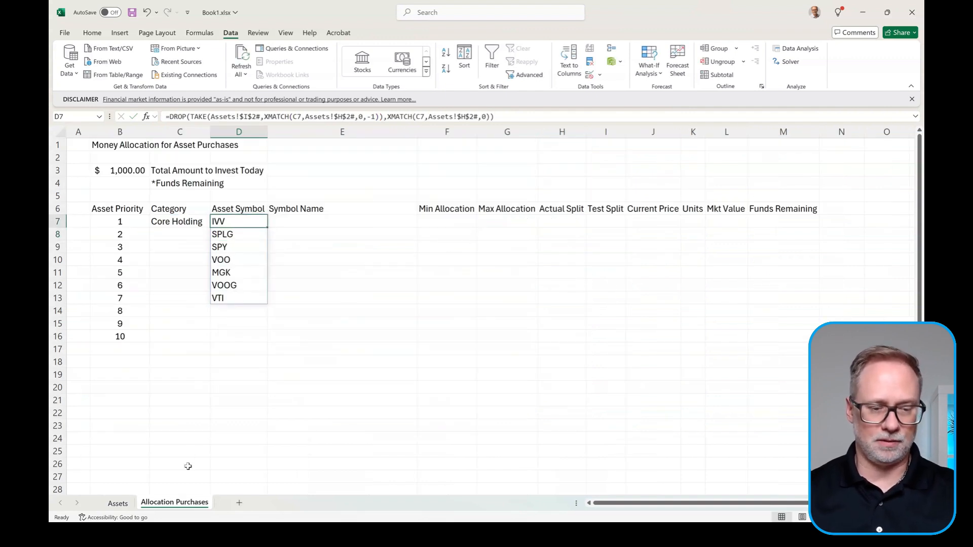
left_click(118, 503)
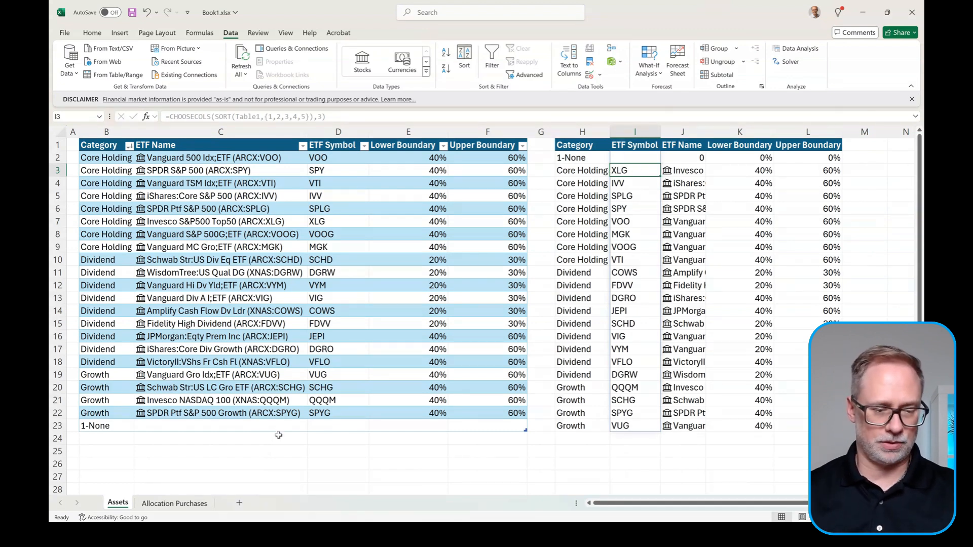
left_click(165, 504)
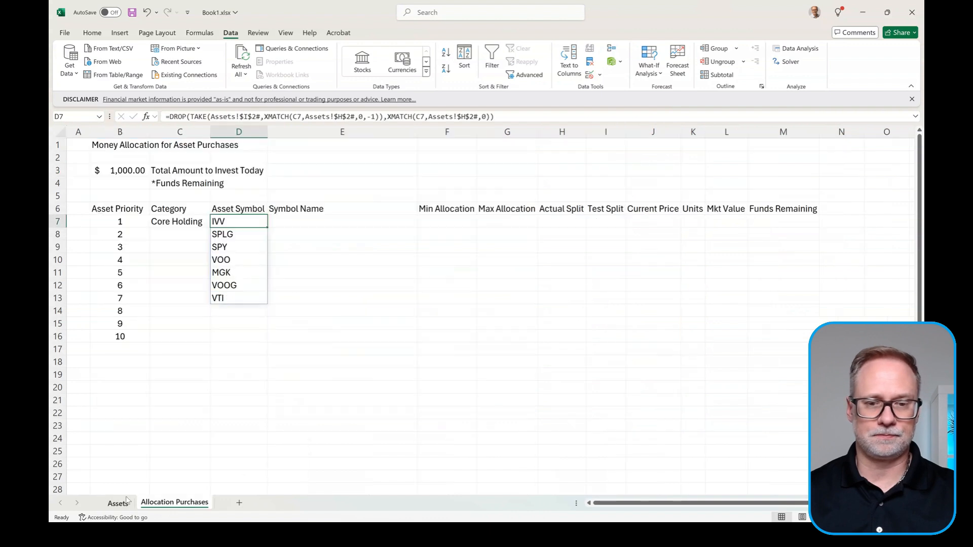
left_click(485, 118)
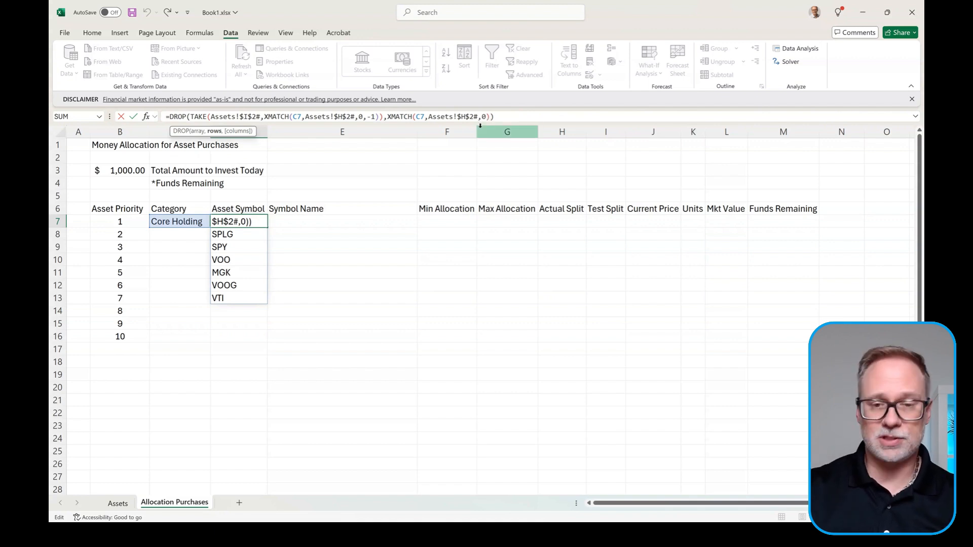
type("-1")
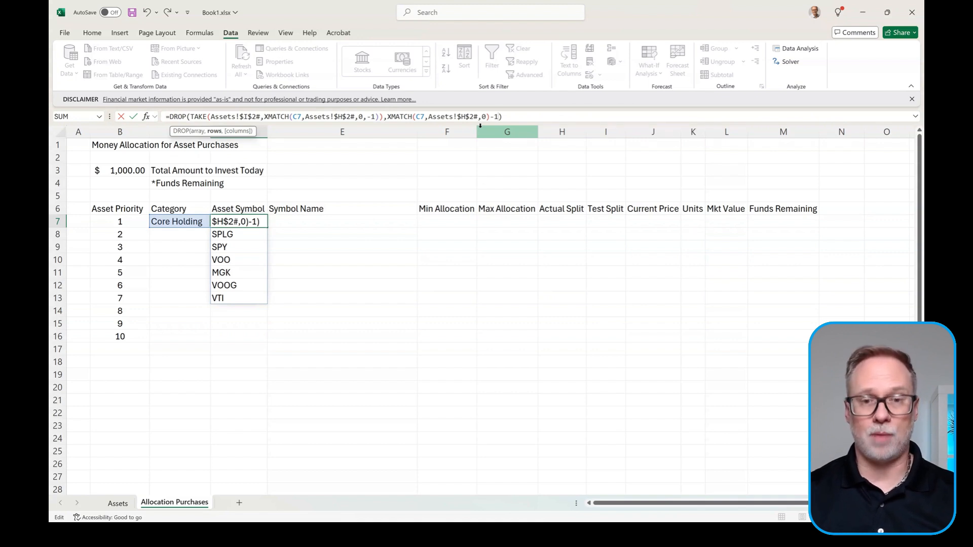
key("Return")
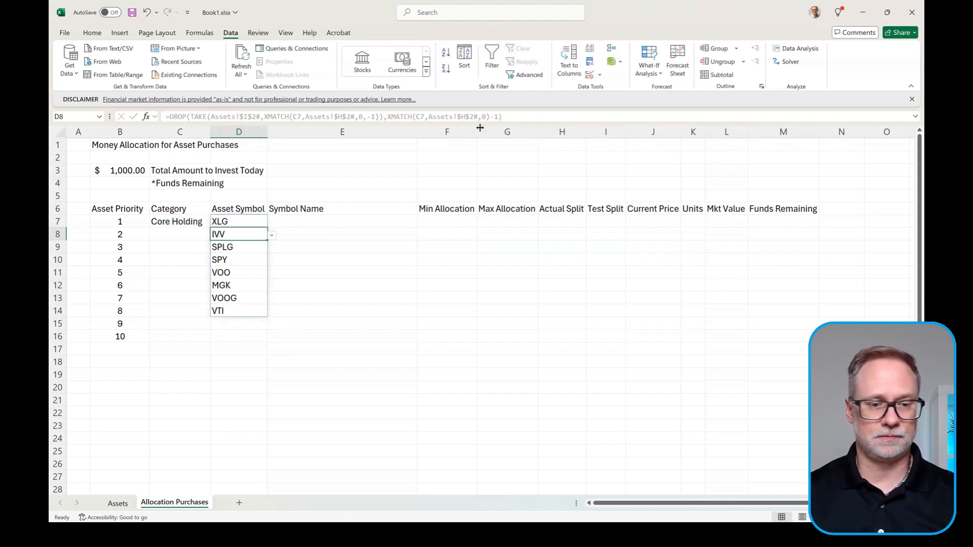
Step: Compare the result with the Assets symbols, then copy the full D7 formula text
left_click(248, 222)
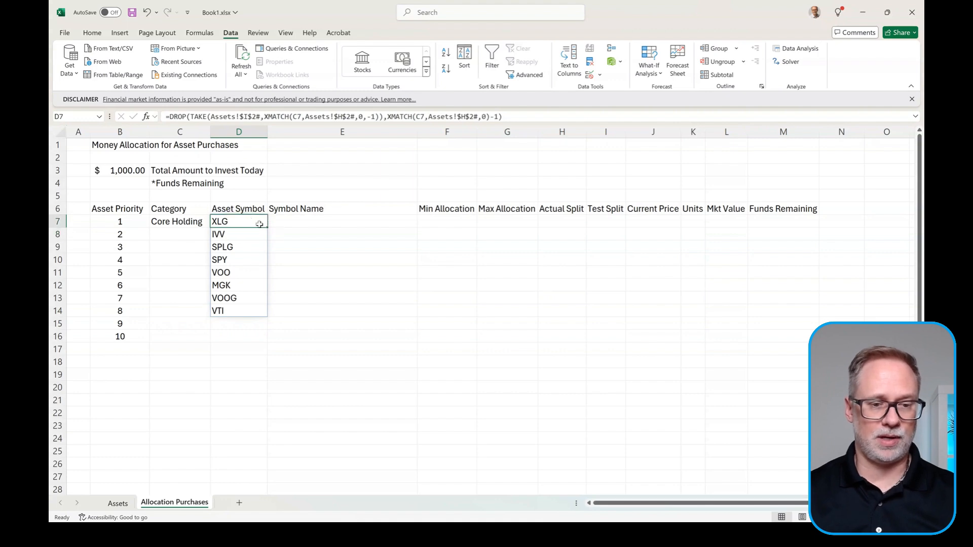
left_click(123, 506)
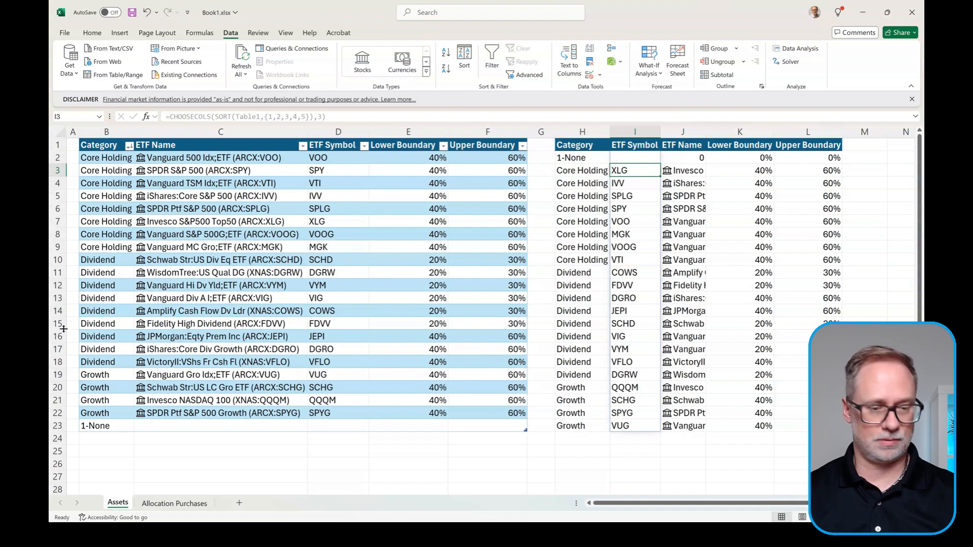
left_click(175, 503)
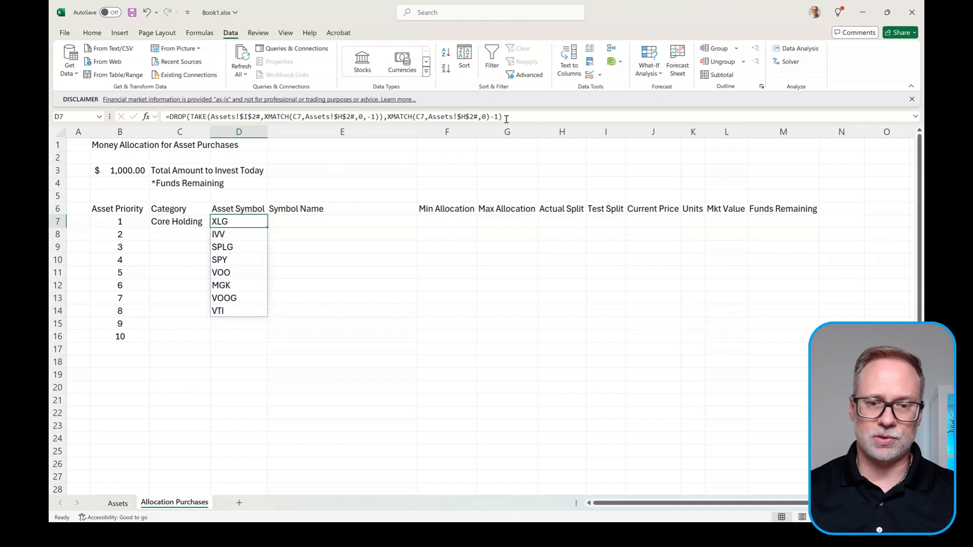
left_click_drag(506, 118, 101, 124)
key("ctrl+c")
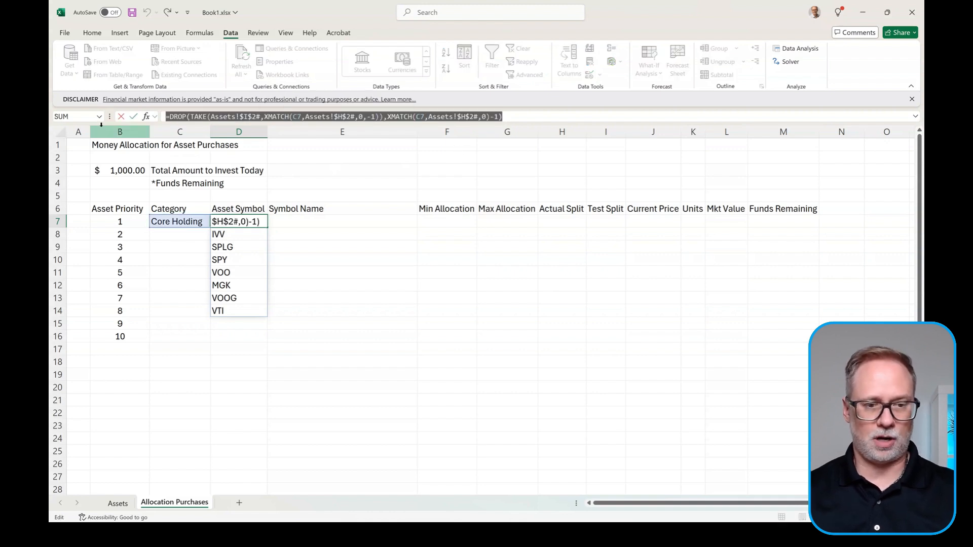
key("Return")
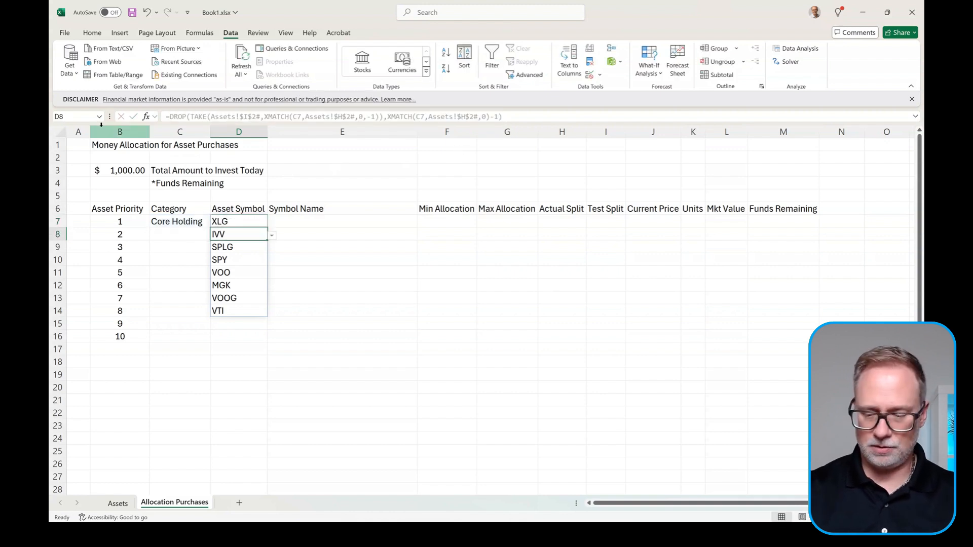
key("Up")
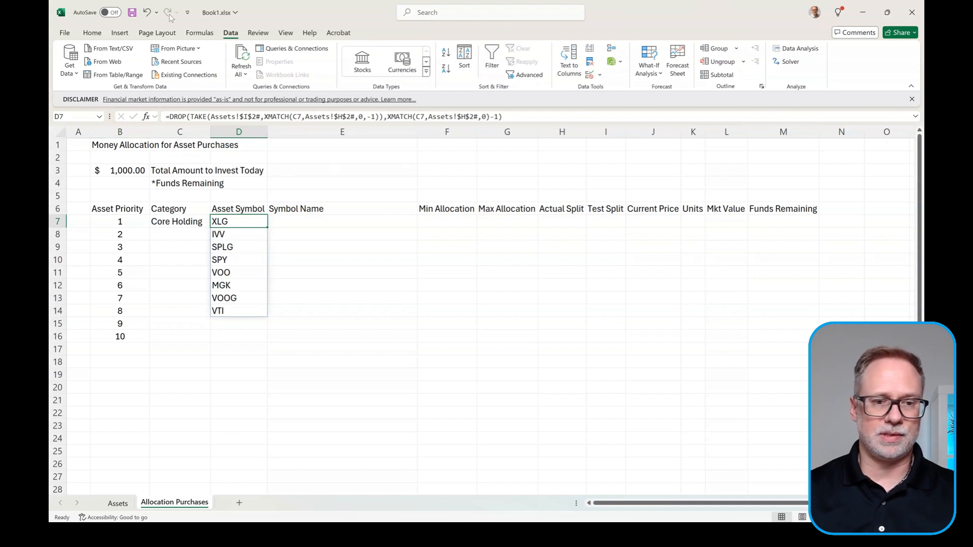
Step: Give D7 List data validation, using the pasted DROP/TAKE/XMATCH formula as its source
left_click(590, 74)
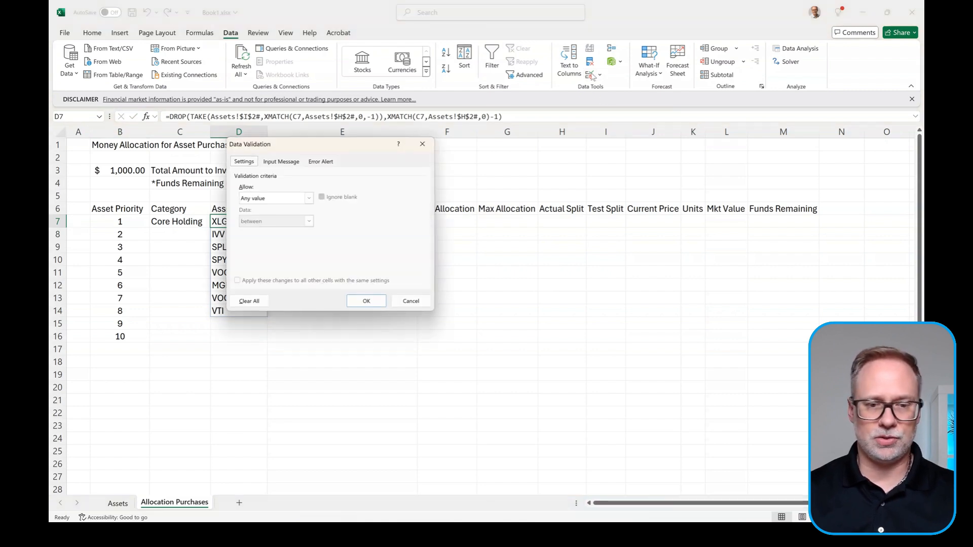
left_click(266, 201)
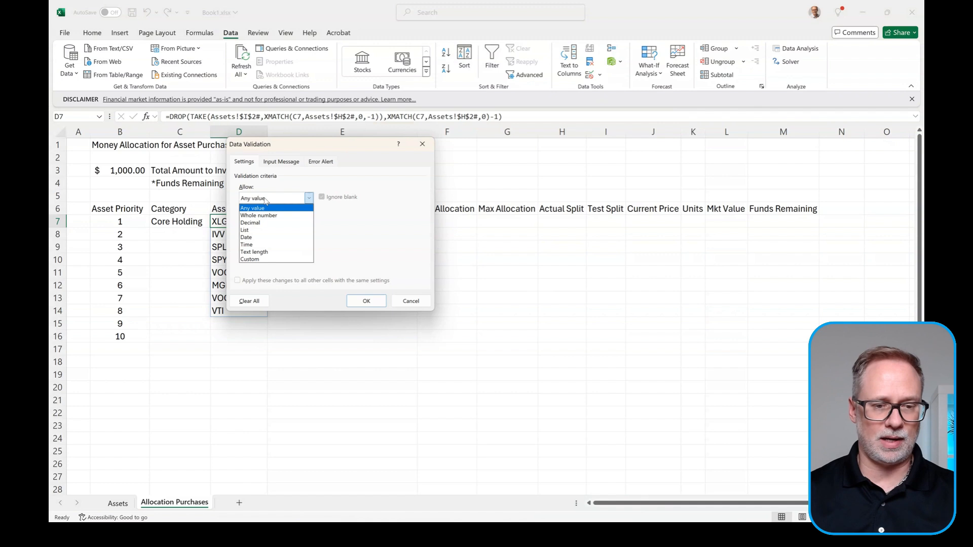
left_click(255, 230)
left_click(263, 245)
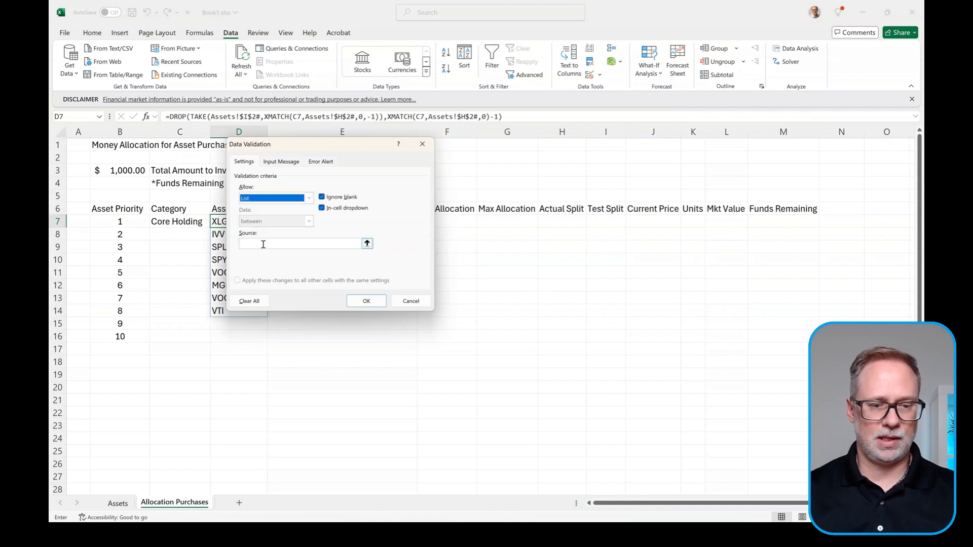
key("ctrl+v")
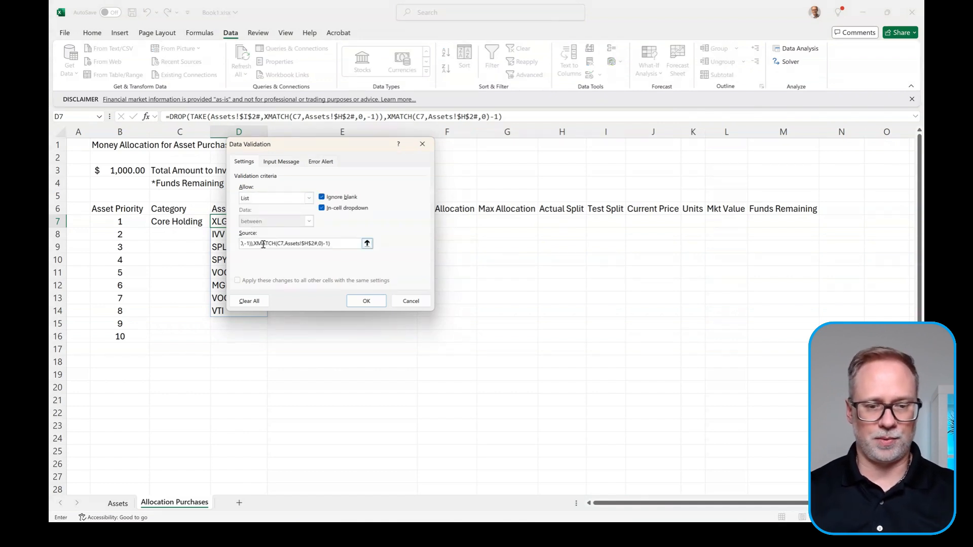
left_click(366, 300)
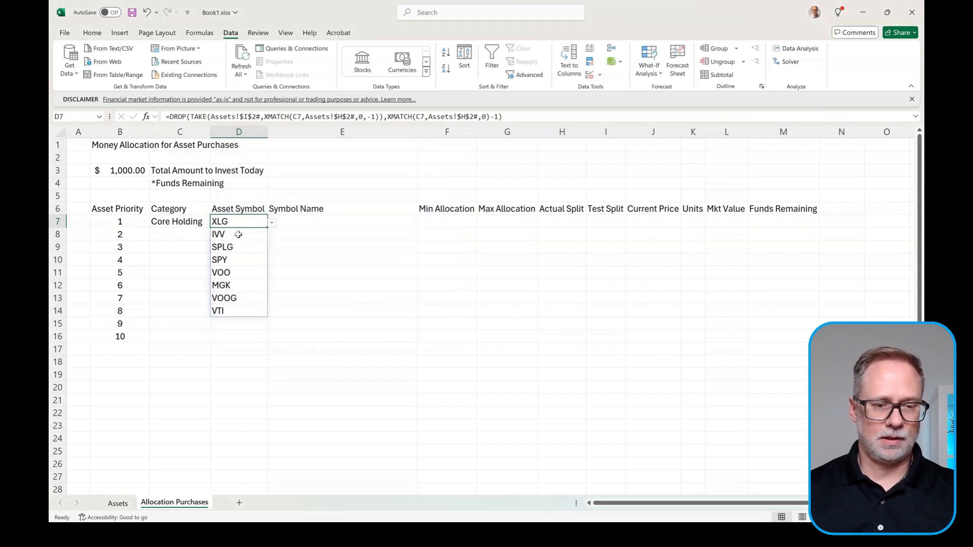
Step: Test row 7's dropdowns: pick IVV, then switch to the Dividend category with SCHD
left_click(273, 223)
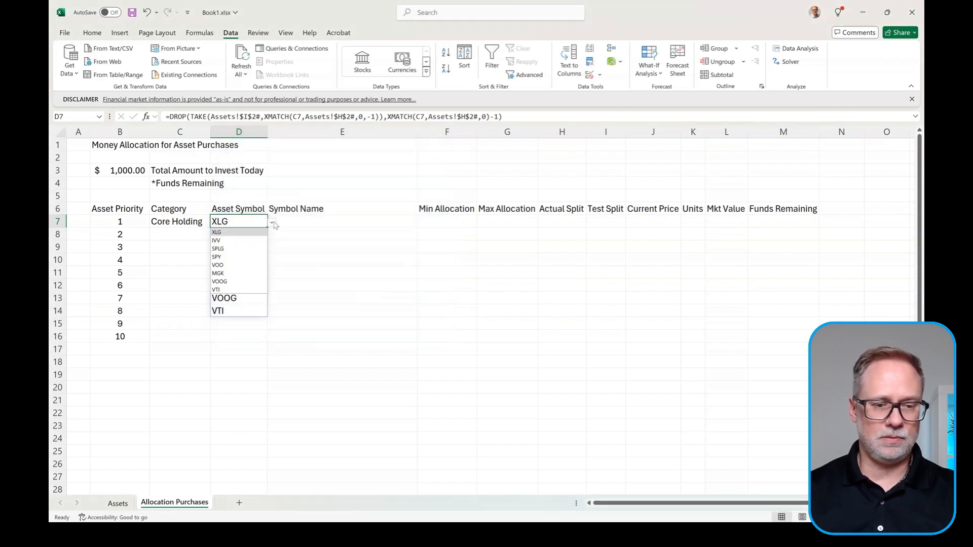
left_click(228, 242)
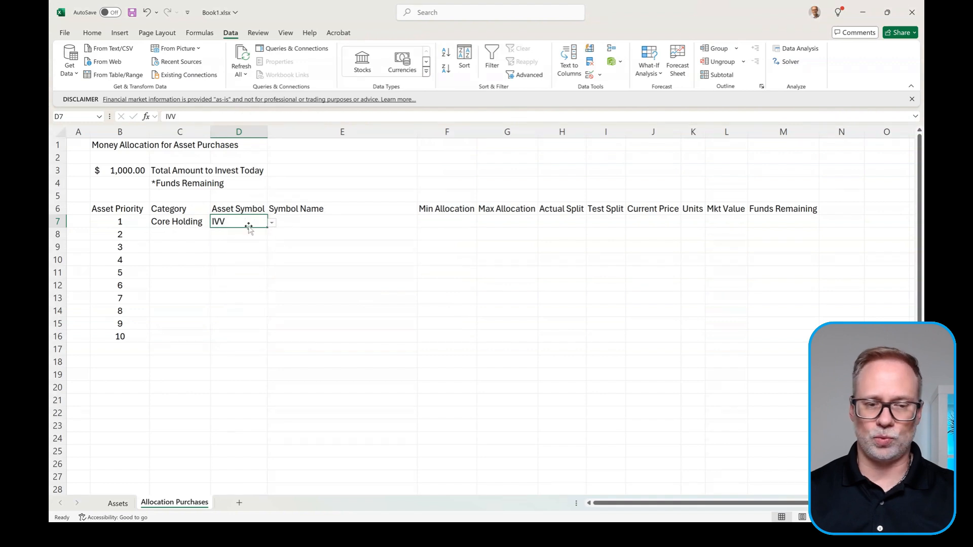
left_click(188, 222)
left_click(215, 222)
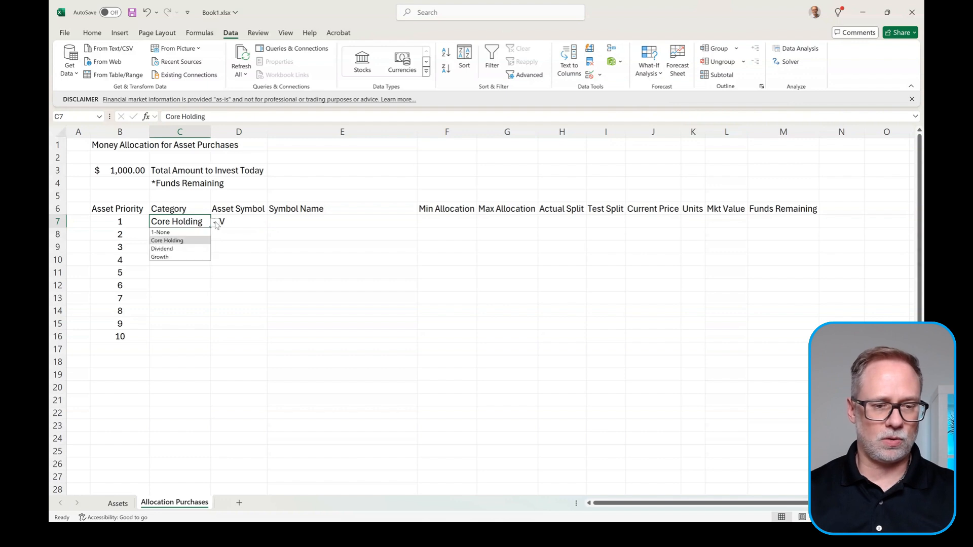
left_click(174, 248)
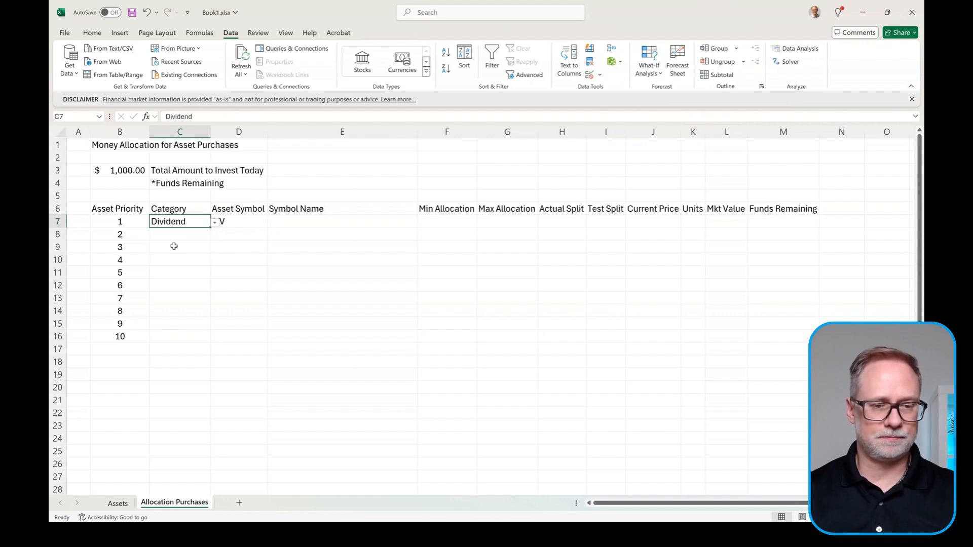
left_click(236, 220)
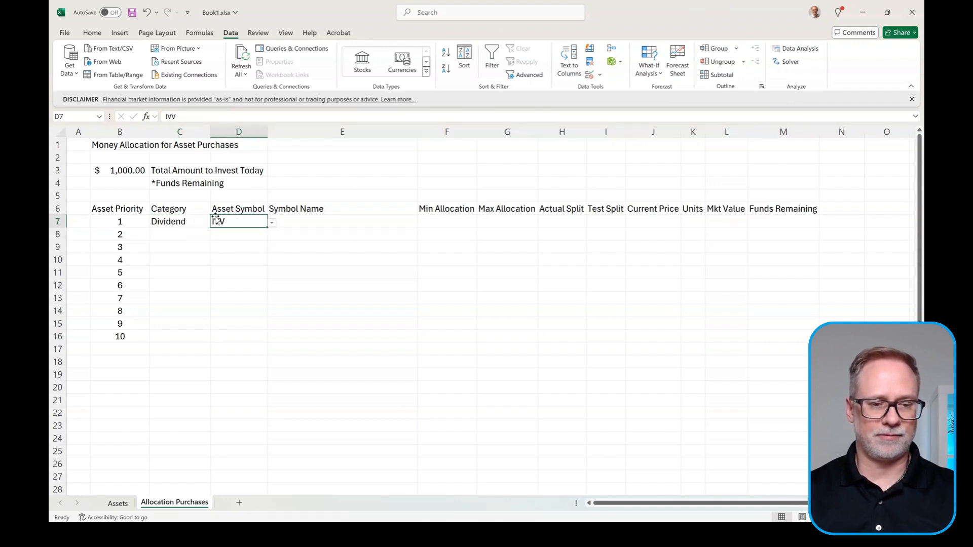
left_click(272, 223)
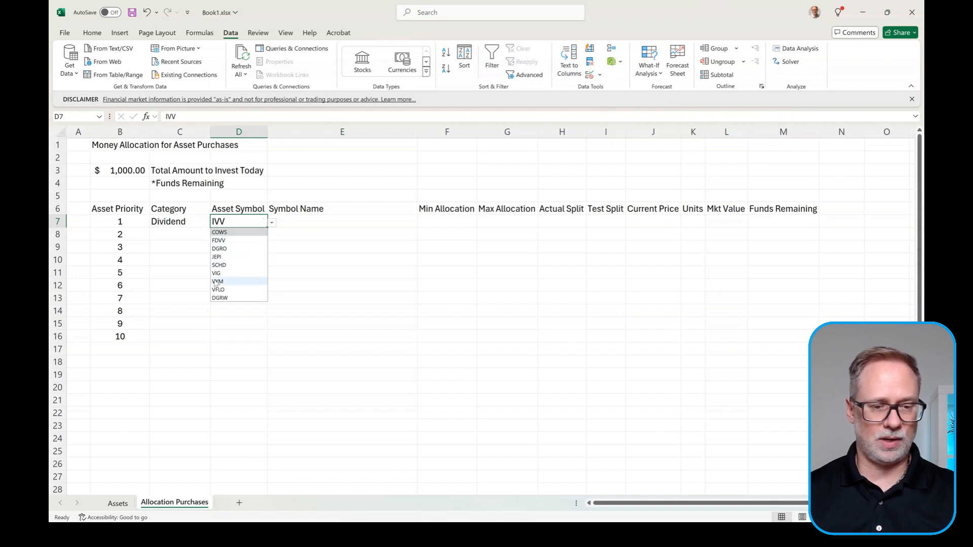
left_click(219, 265)
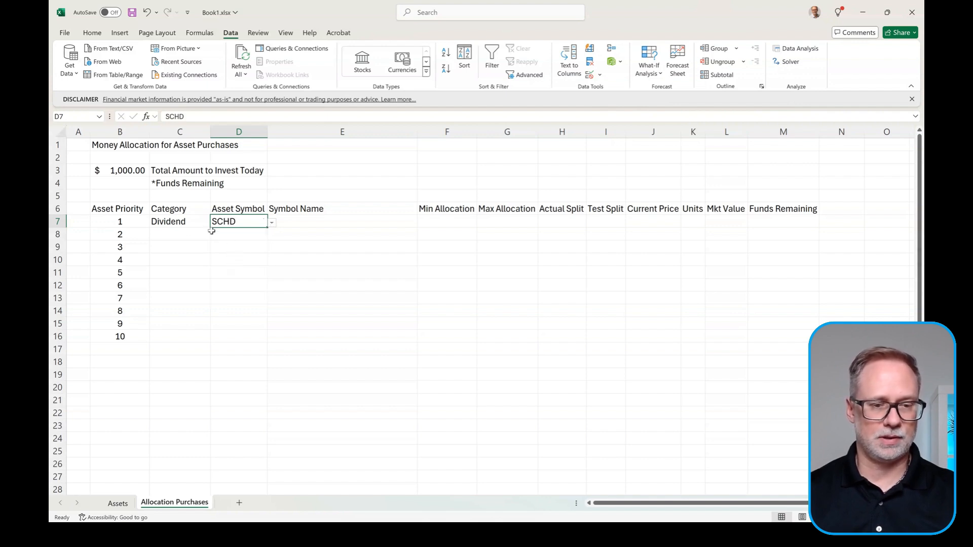
Step: Set row 7 to the Growth category with QQQM as the asset symbol
left_click(186, 226)
left_click(214, 223)
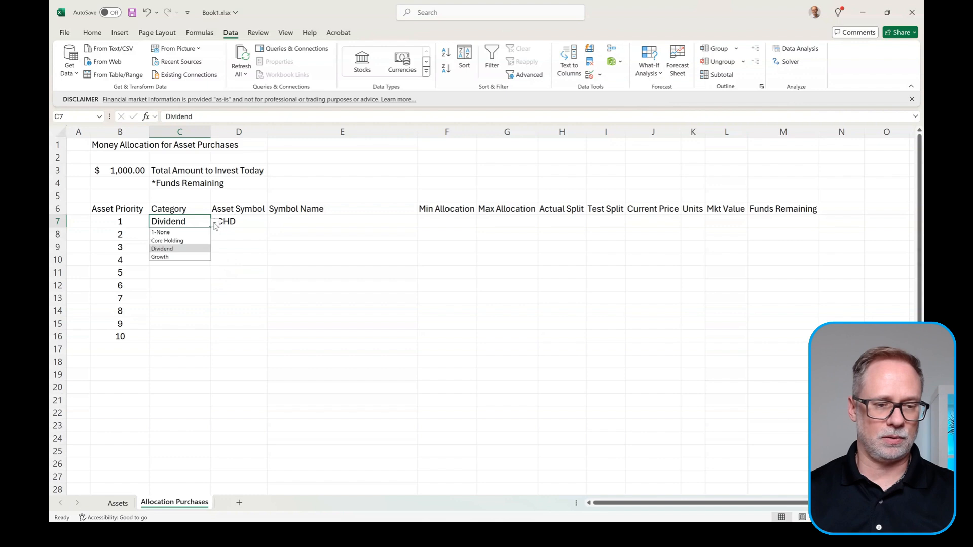
left_click(169, 257)
left_click(244, 221)
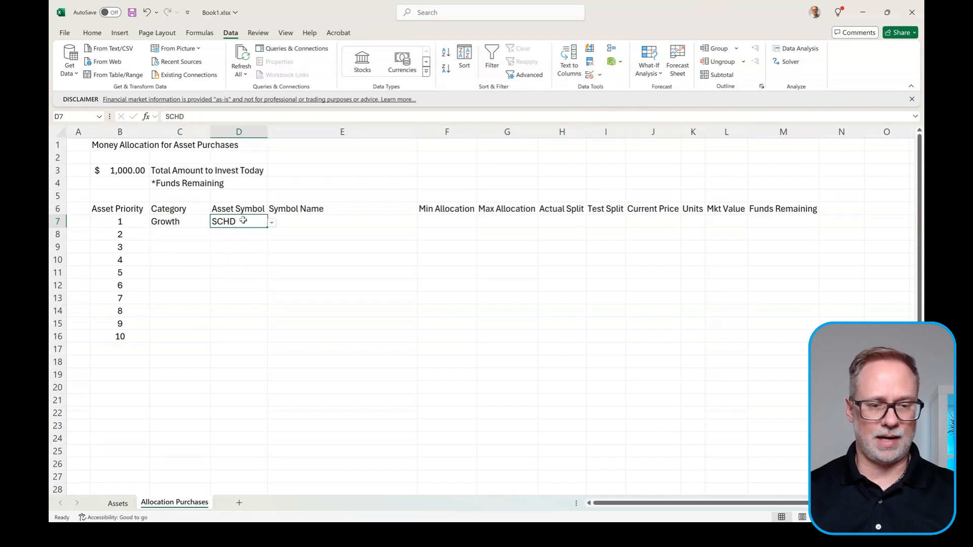
left_click(272, 223)
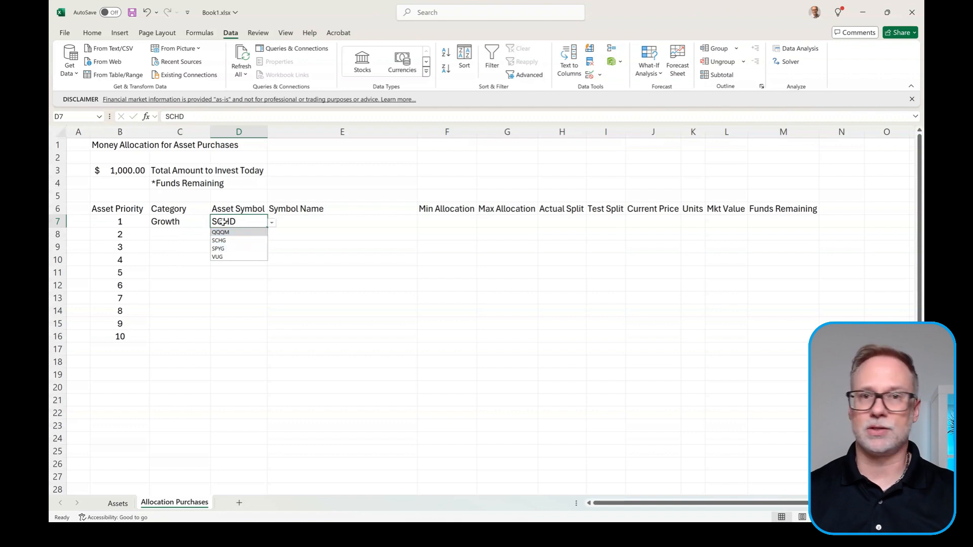
left_click(234, 233)
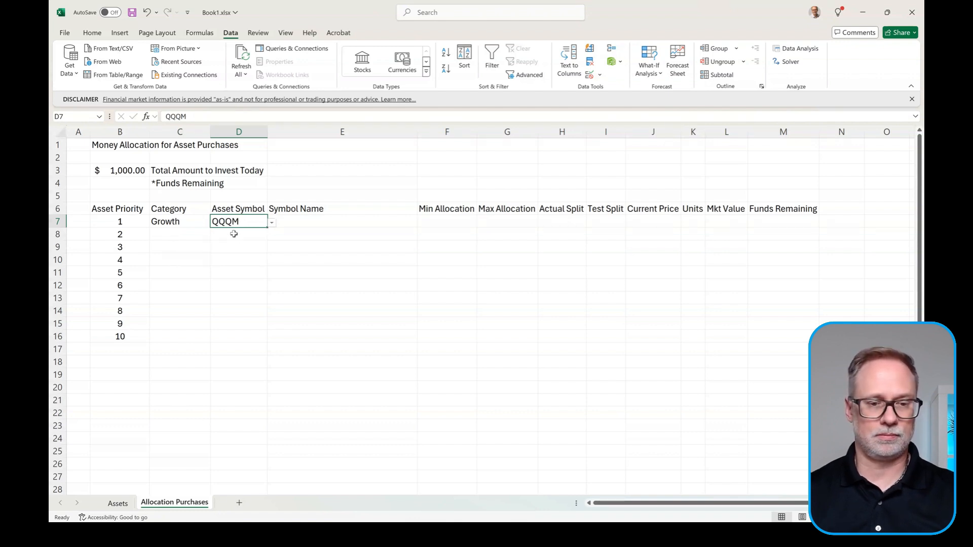
left_click(339, 224)
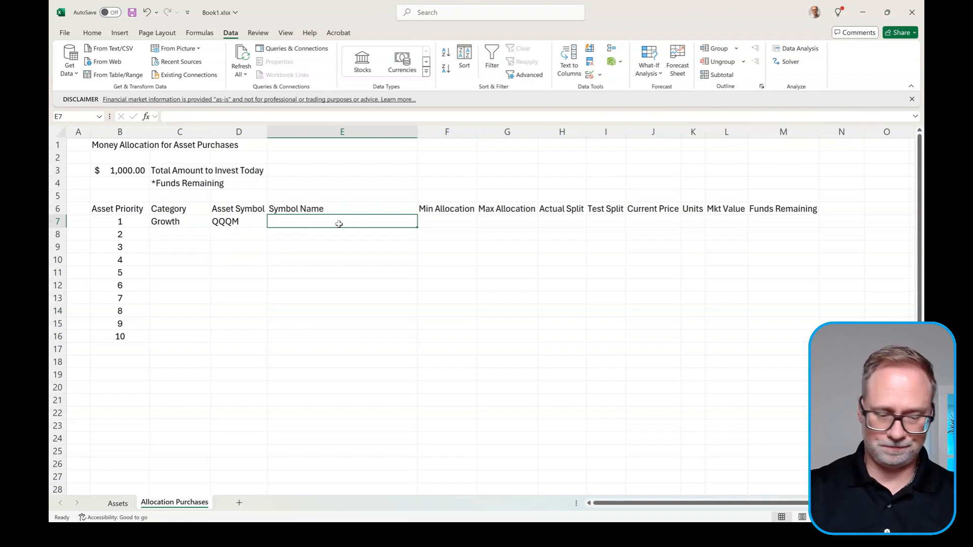
Step: Enter =XLOOKUP(D7,Assets!$I$2#,Assets!$H$2#,"",0) in E7, returning Growth for QQQM
type("=xlook")
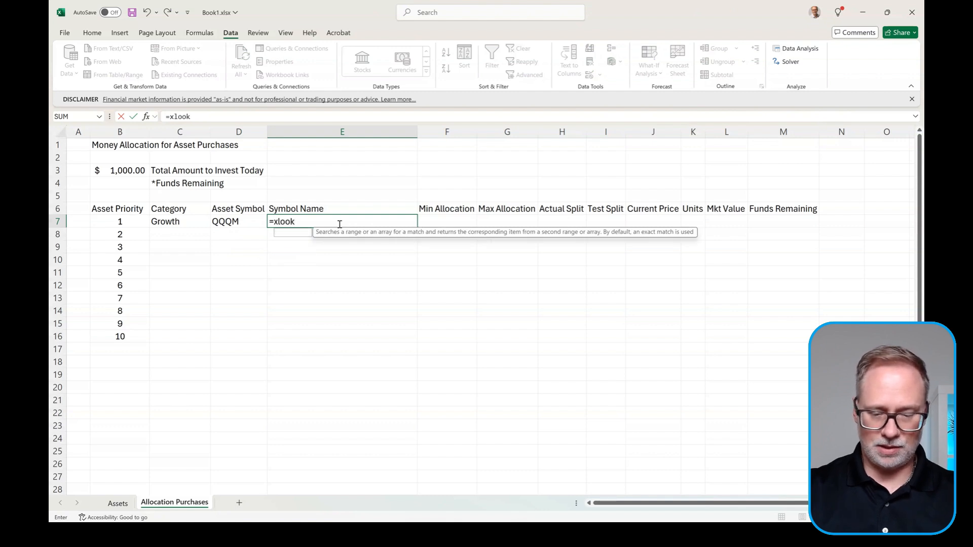
type("up(")
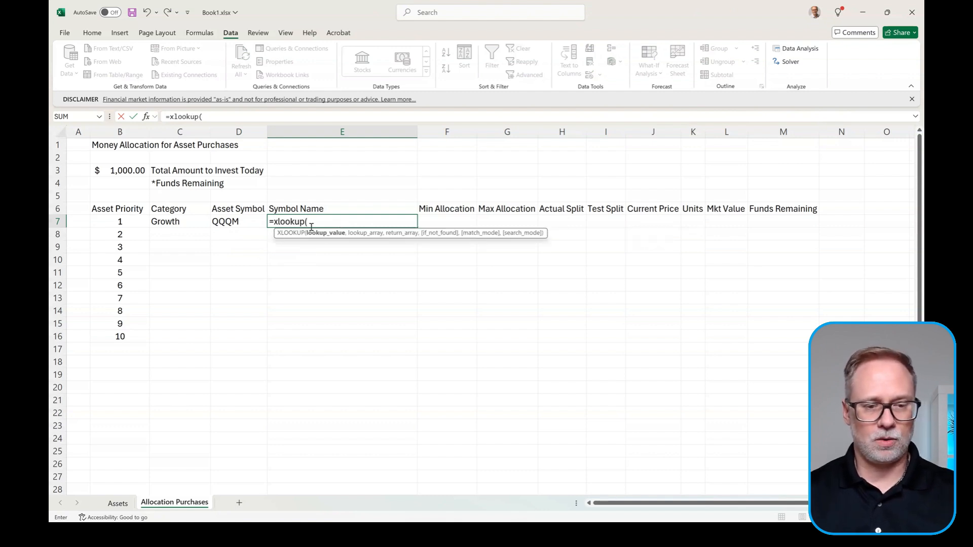
left_click(244, 223)
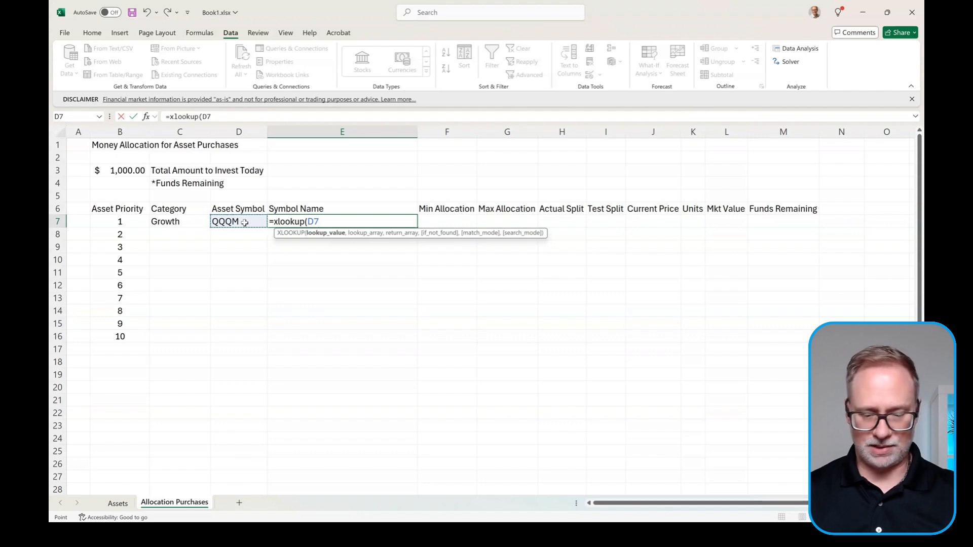
type(",")
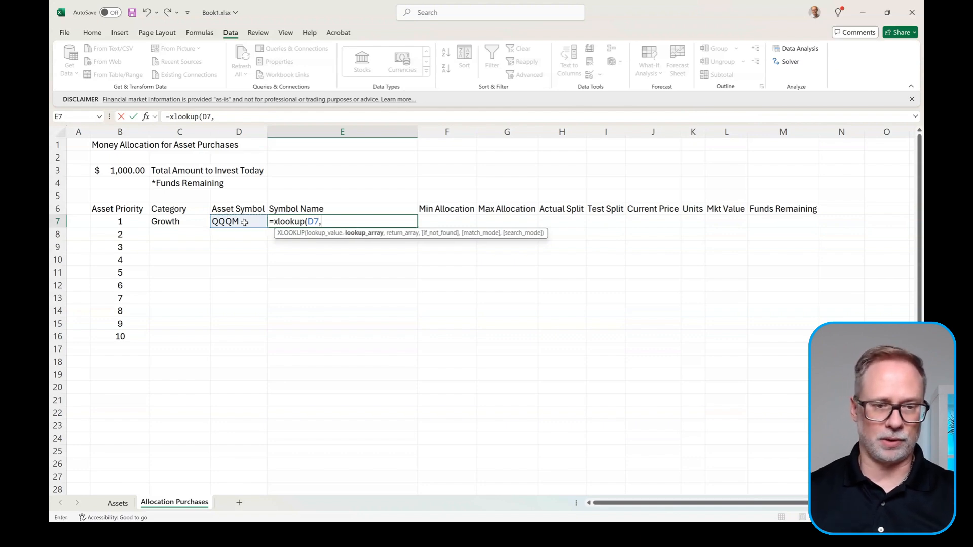
left_click(122, 504)
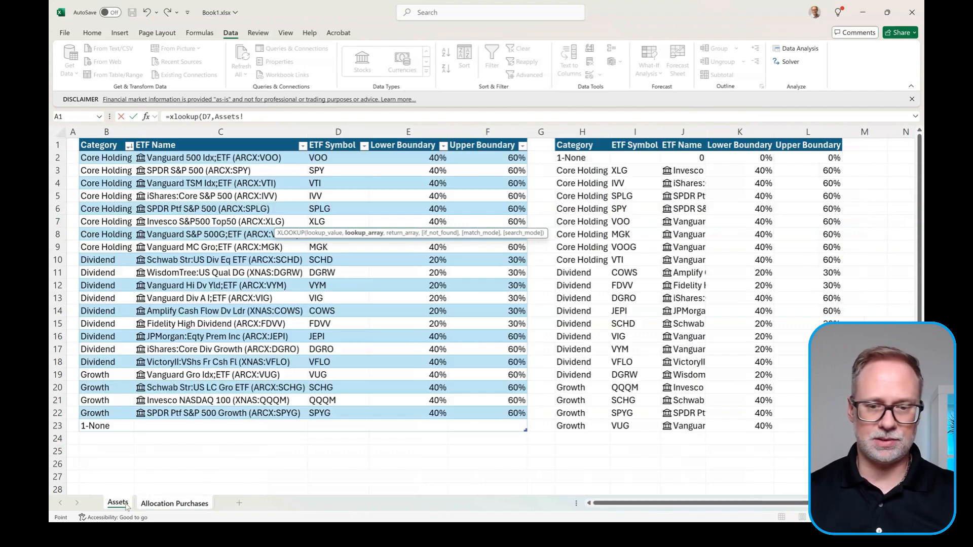
left_click(639, 157)
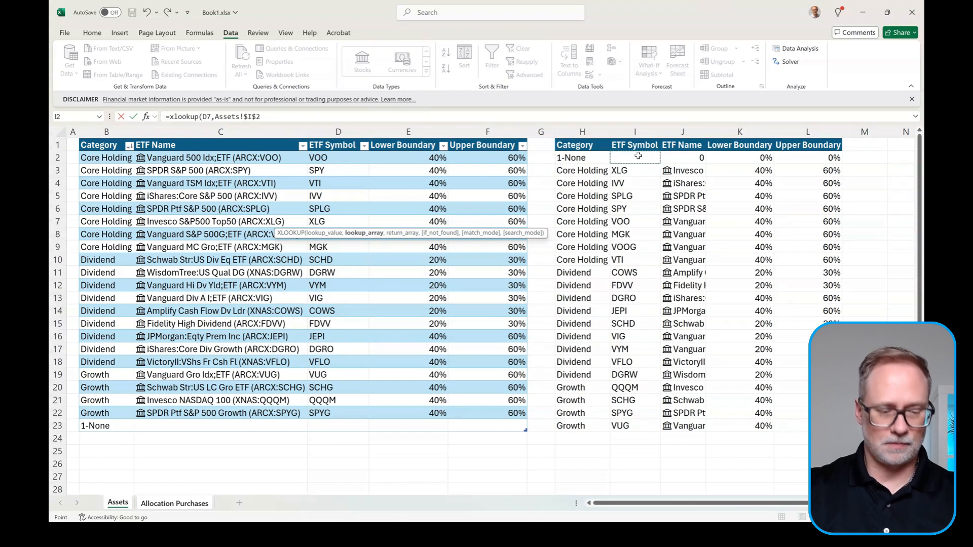
type("#")
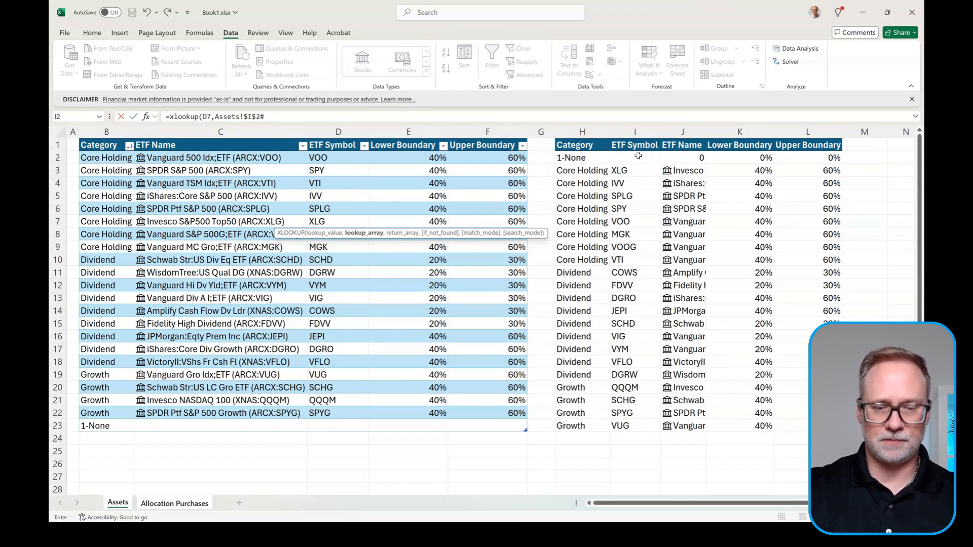
type(",")
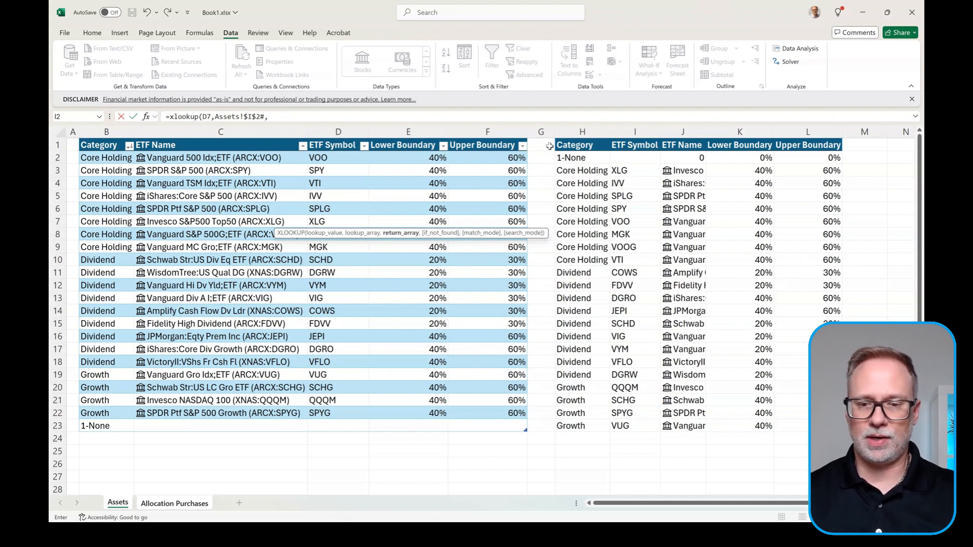
left_click(583, 157)
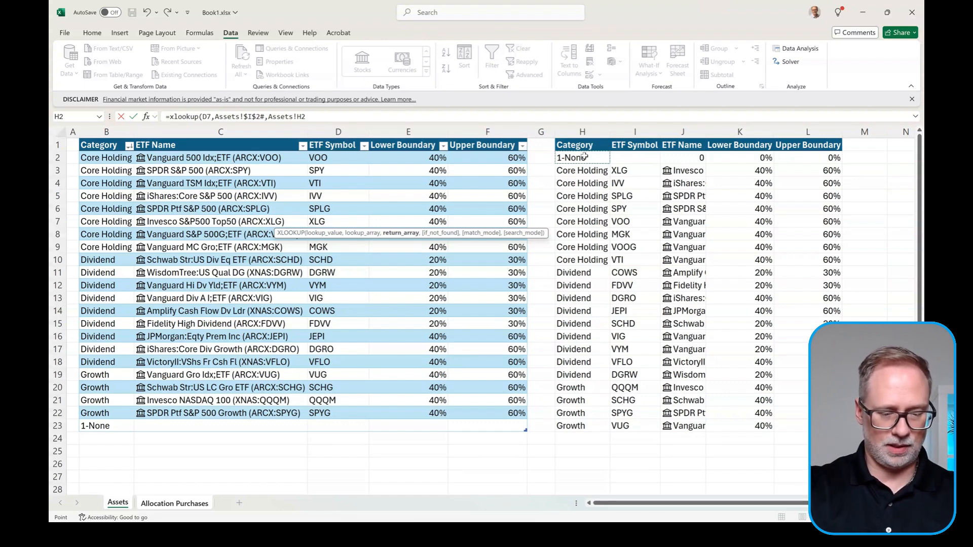
key("F4")
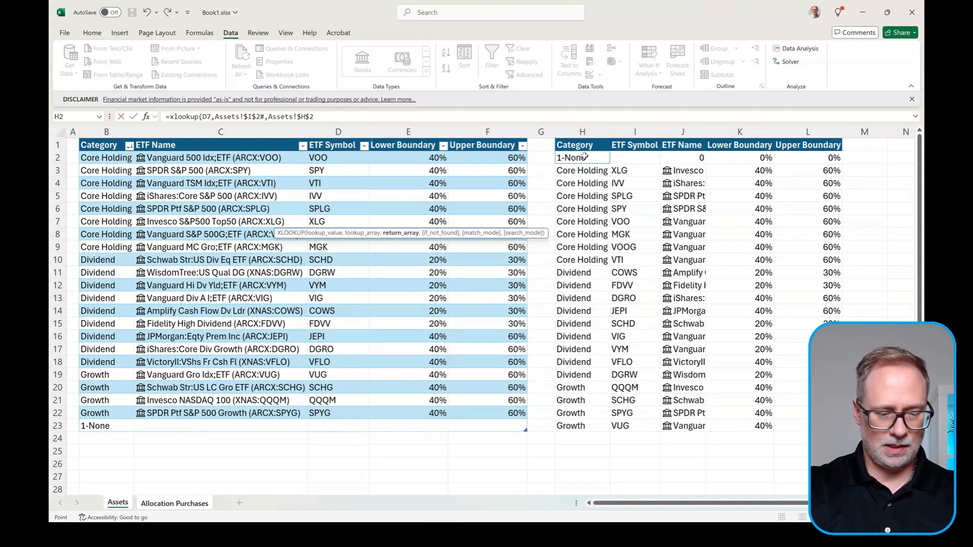
type("#")
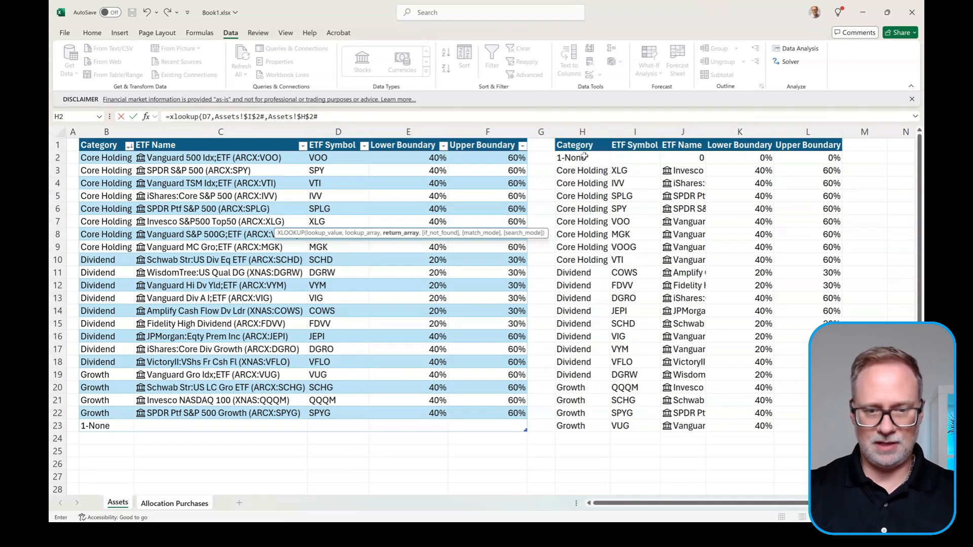
type(",")
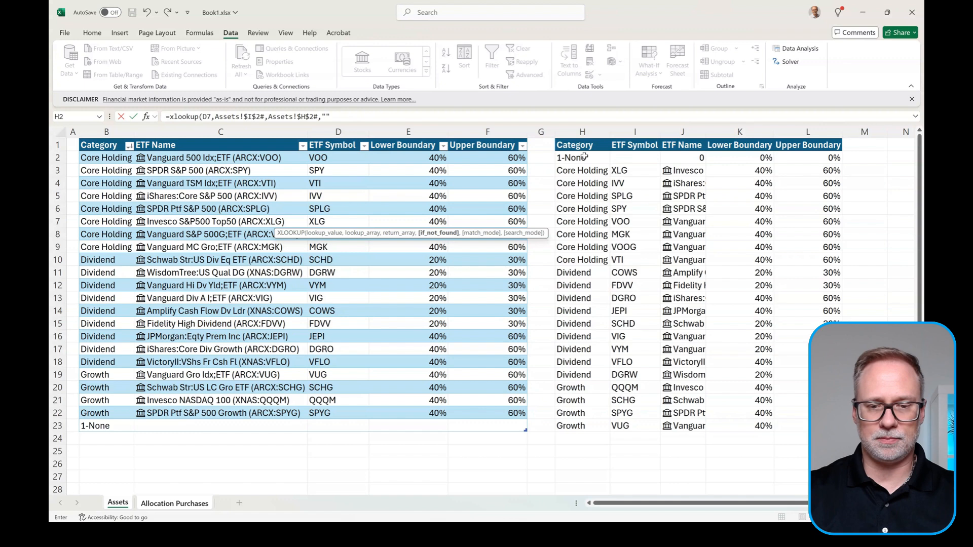
type("\"\",0")
key("Return")
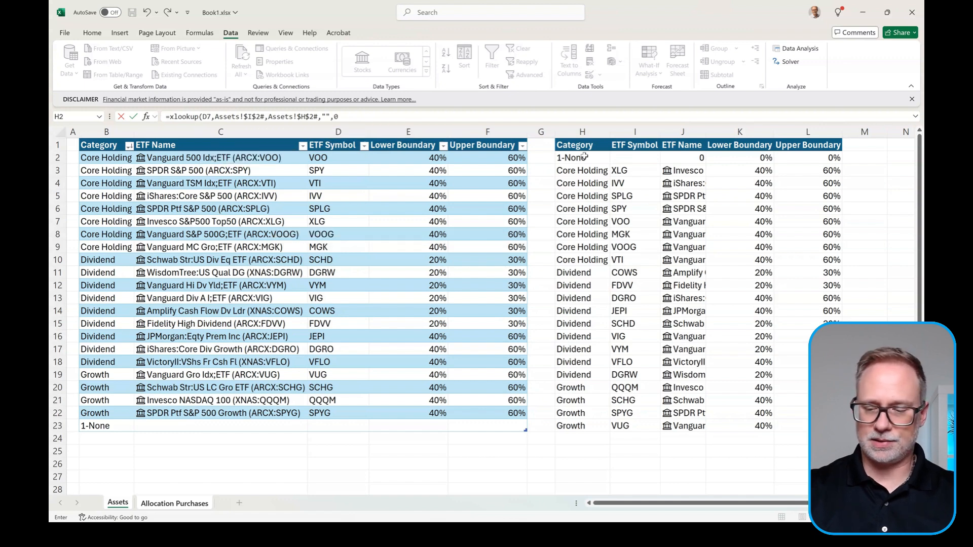
key("Return")
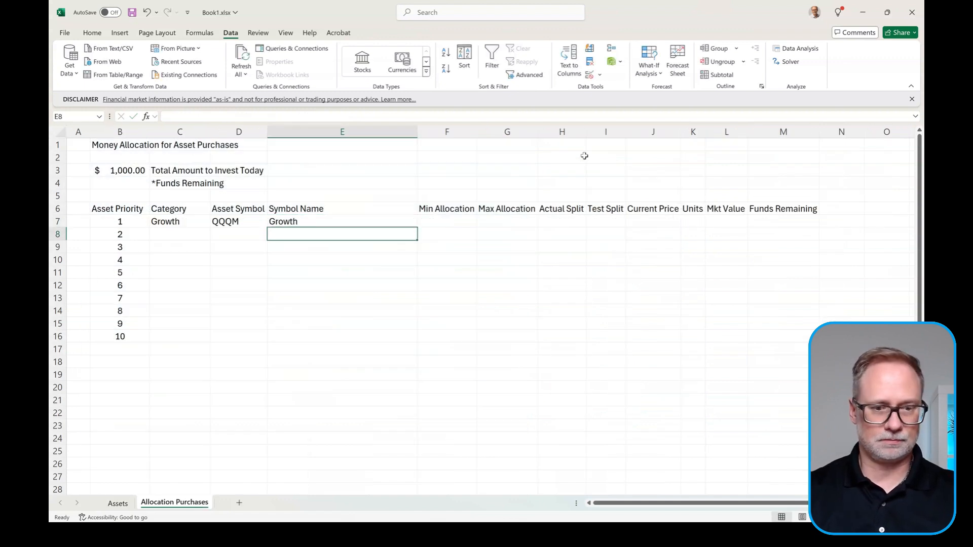
Step: Point E7's XLOOKUP result range at Assets column J to show Invesco NASDAQ 100 (XNAS:QQQM)
key("Up")
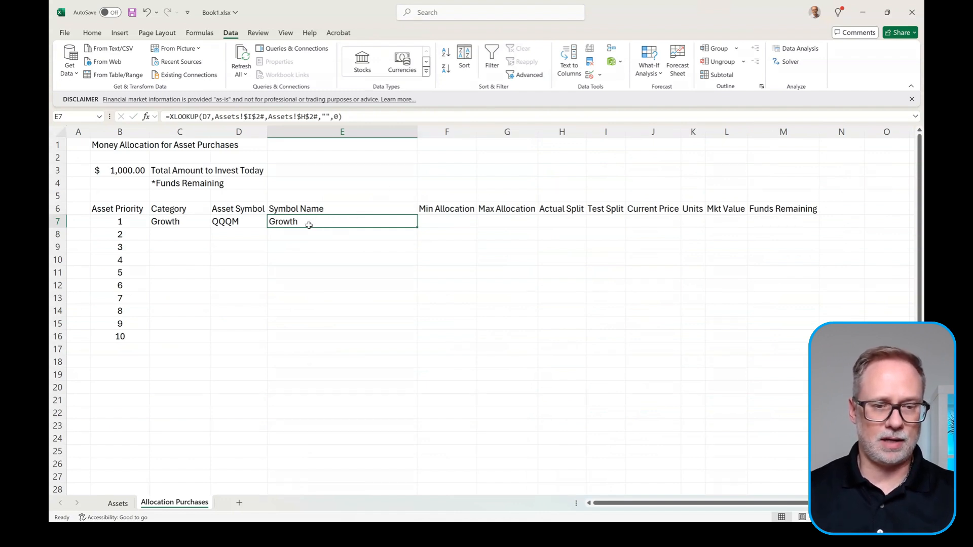
left_click(125, 506)
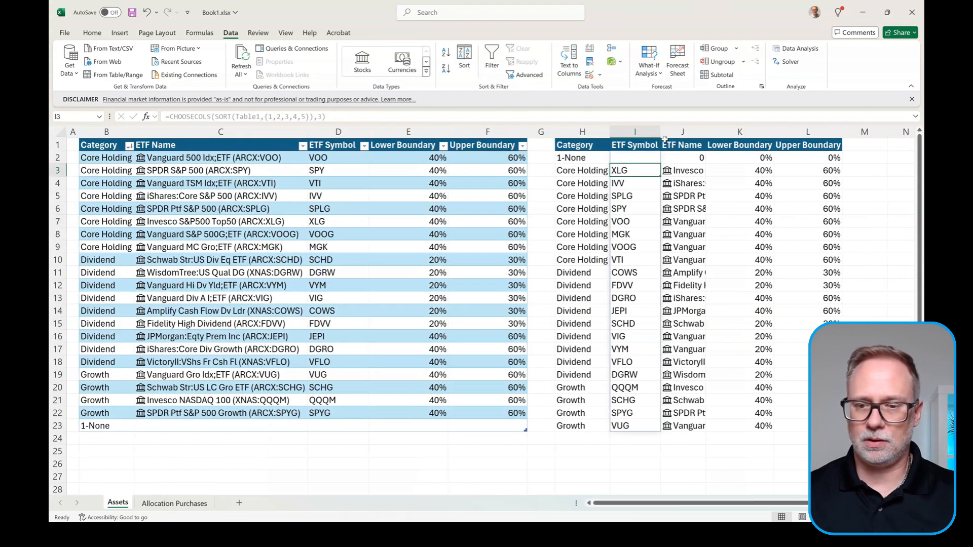
left_click(173, 503)
left_click(307, 118)
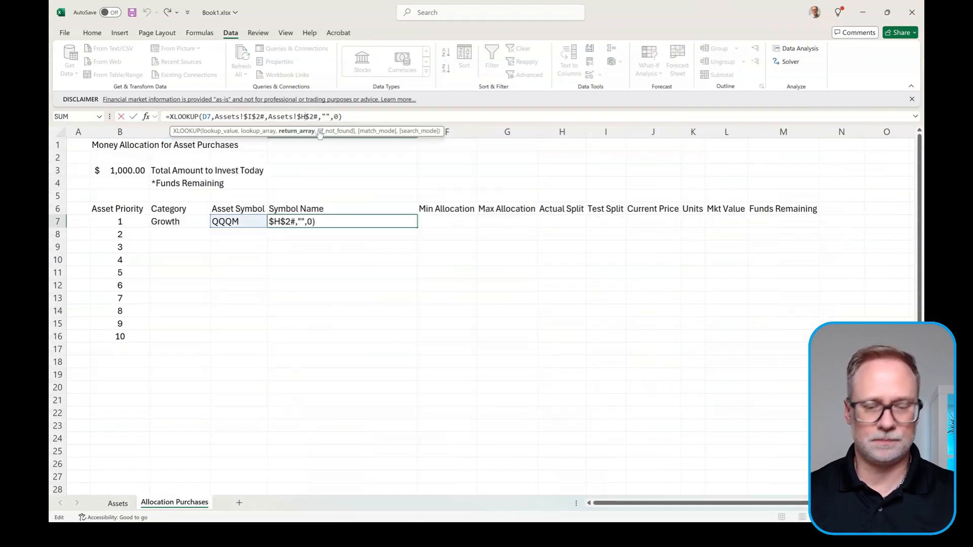
key("BackSpace")
type("J")
key("Return")
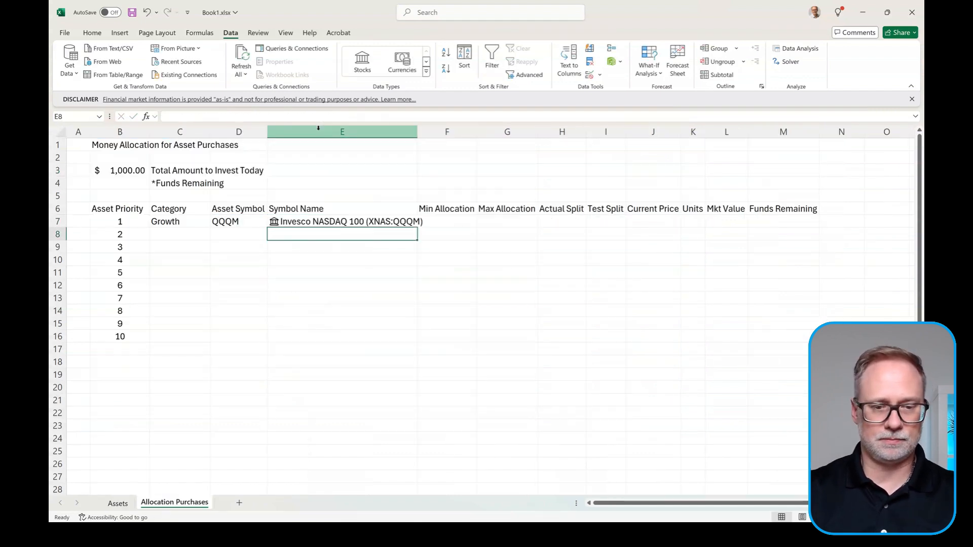
Step: Autofit column E so the full symbol name fits
key("Up")
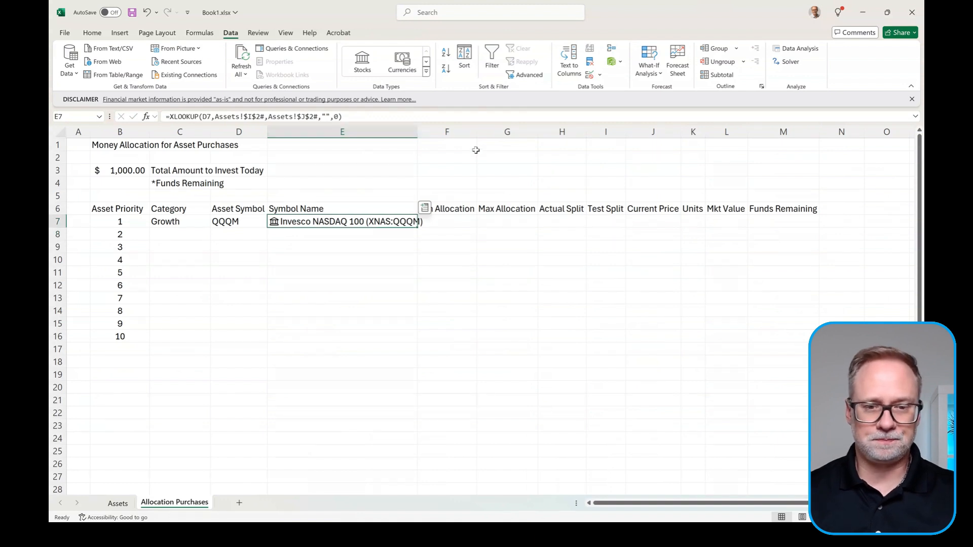
double_click(418, 132)
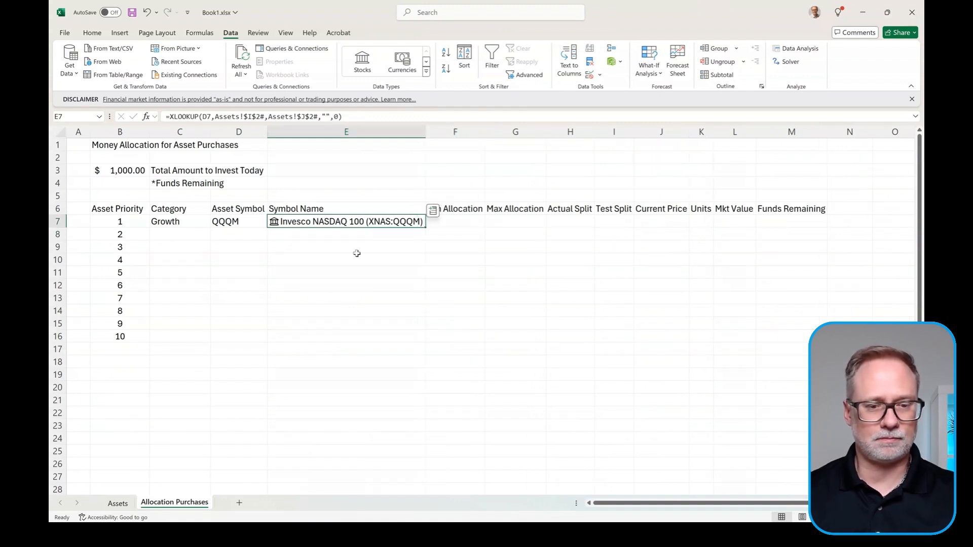
left_click(478, 221)
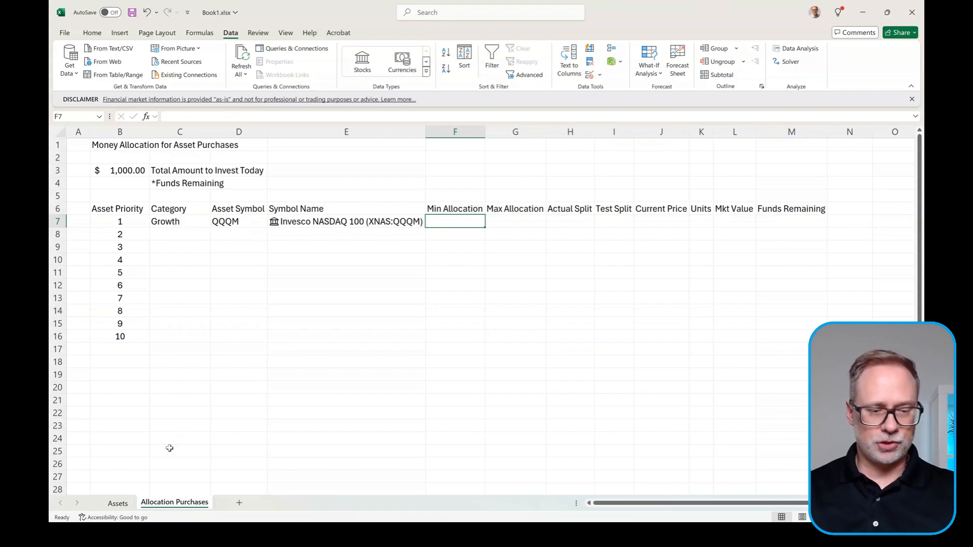
Step: Copy the 20% and 30% boundaries from Assets row 15 into E16:F22 and confirm the sorted list
left_click(118, 505)
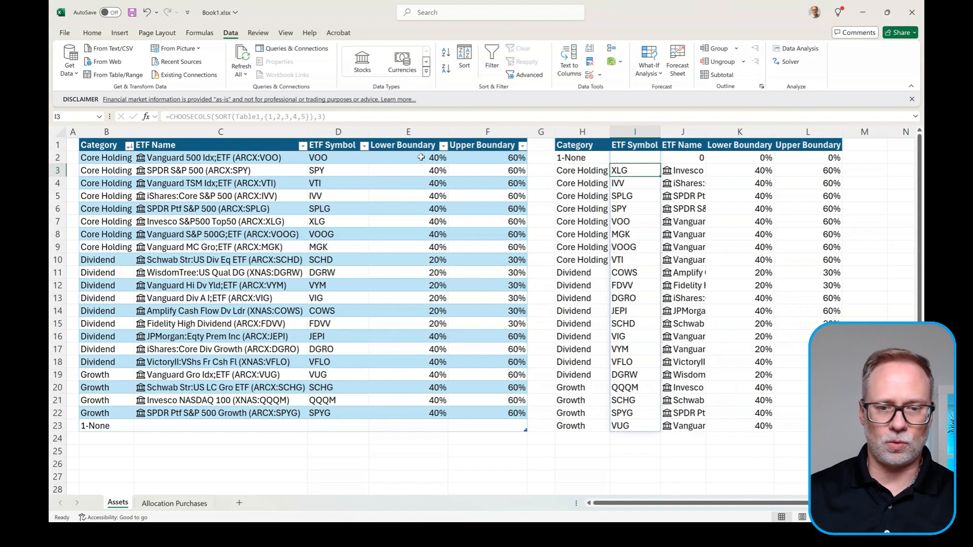
left_click_drag(411, 158, 508, 325)
key("ctrl+c")
left_click_drag(435, 335, 436, 413)
key("ctrl+v")
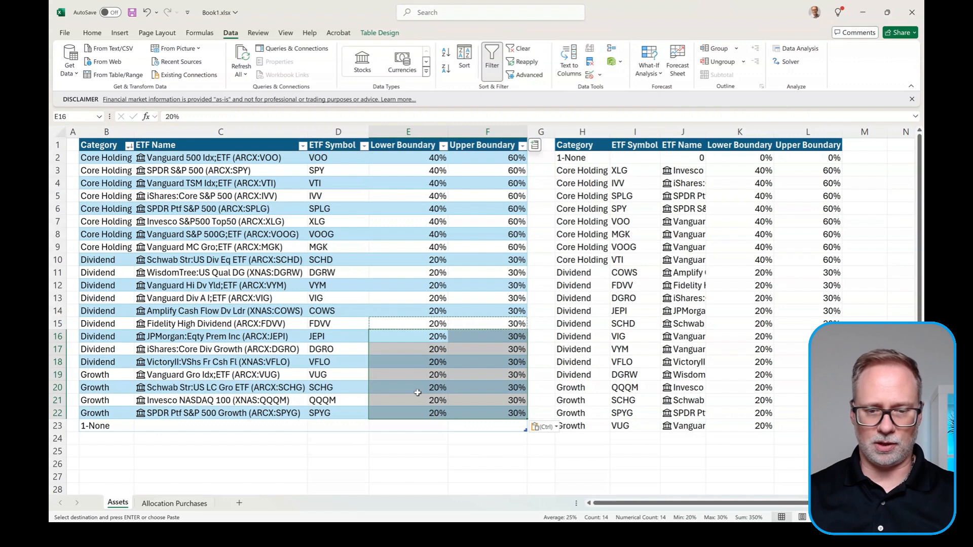
key("Escape")
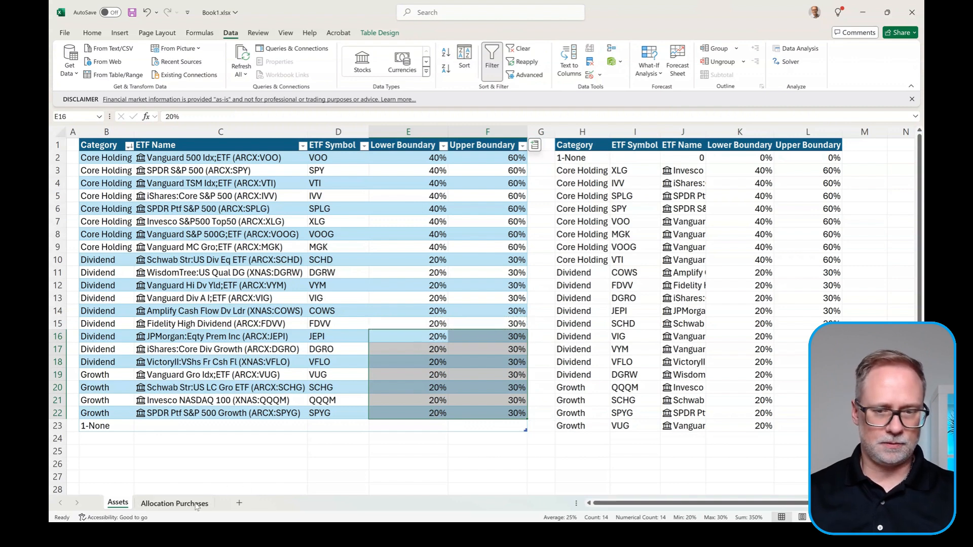
left_click(175, 503)
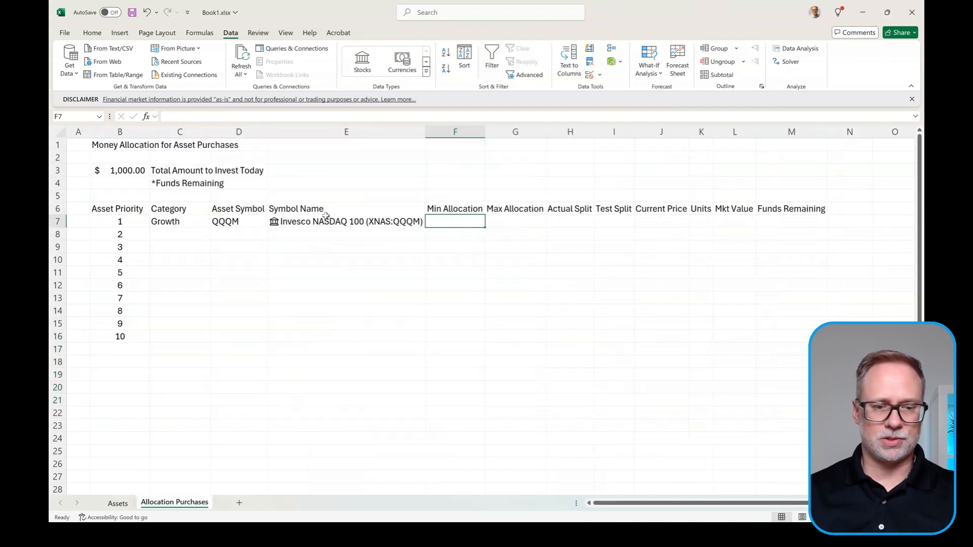
left_click(127, 504)
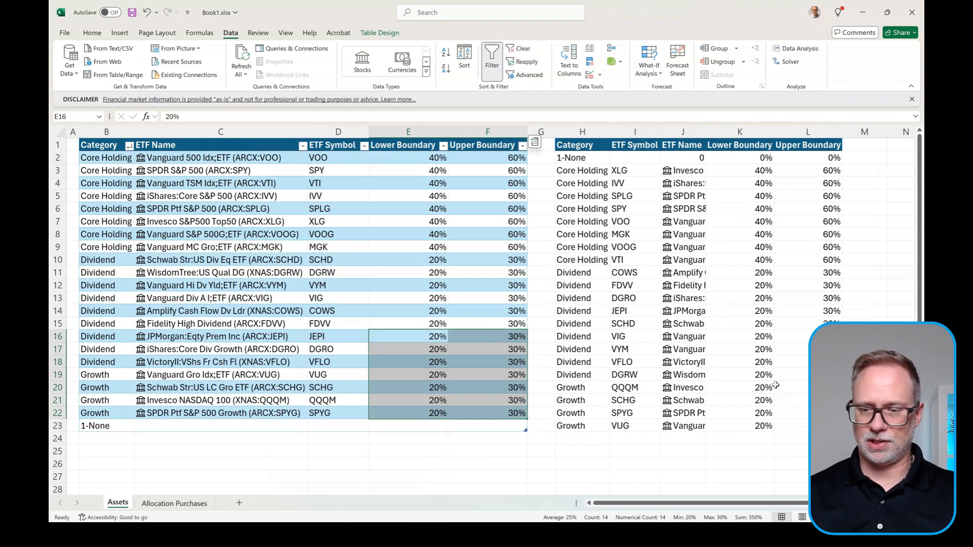
left_click(757, 388)
left_click(172, 503)
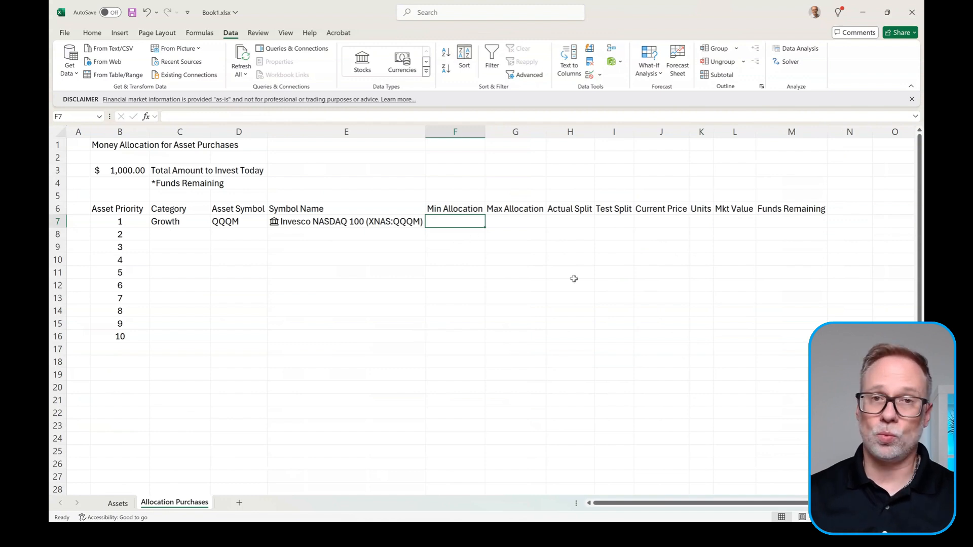
Step: Enter =XLOOKUP(D7,Assets!$I$2#,Assets!$K$2#,"",0) in F7 so Min Allocation shows 20%
type("=")
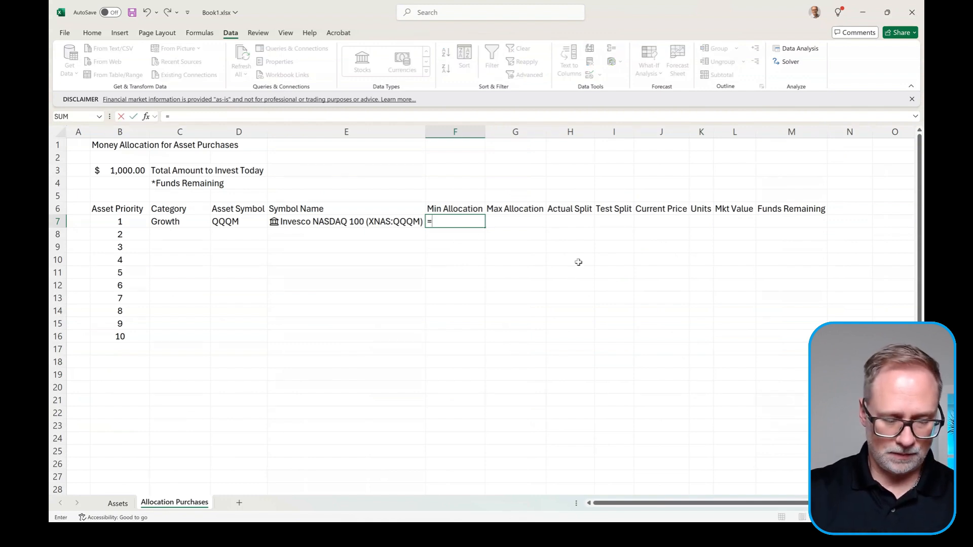
type("xlookup(")
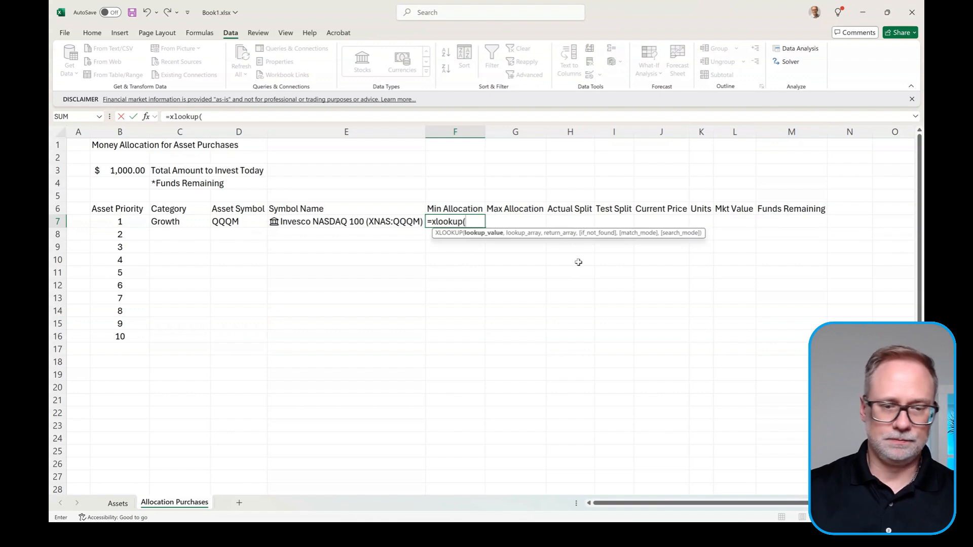
left_click(236, 221)
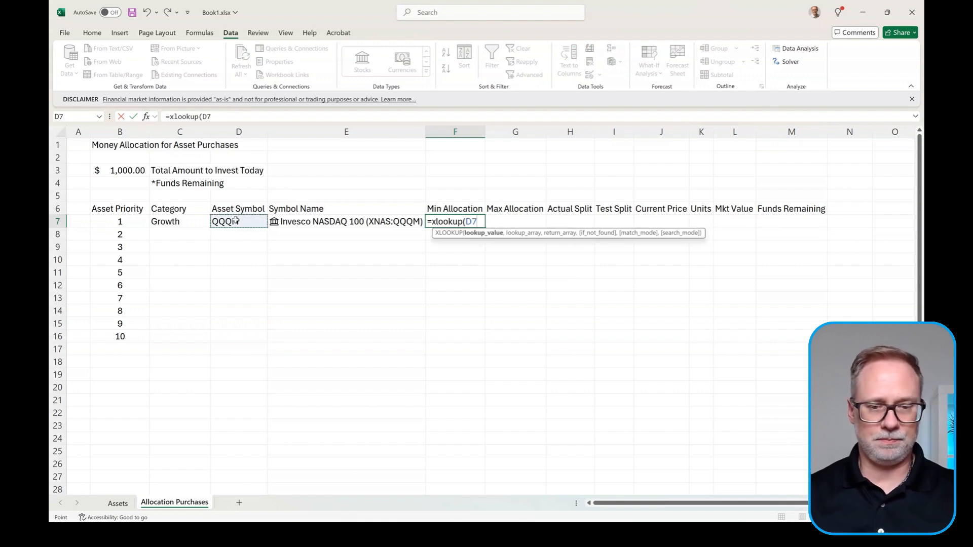
type(",")
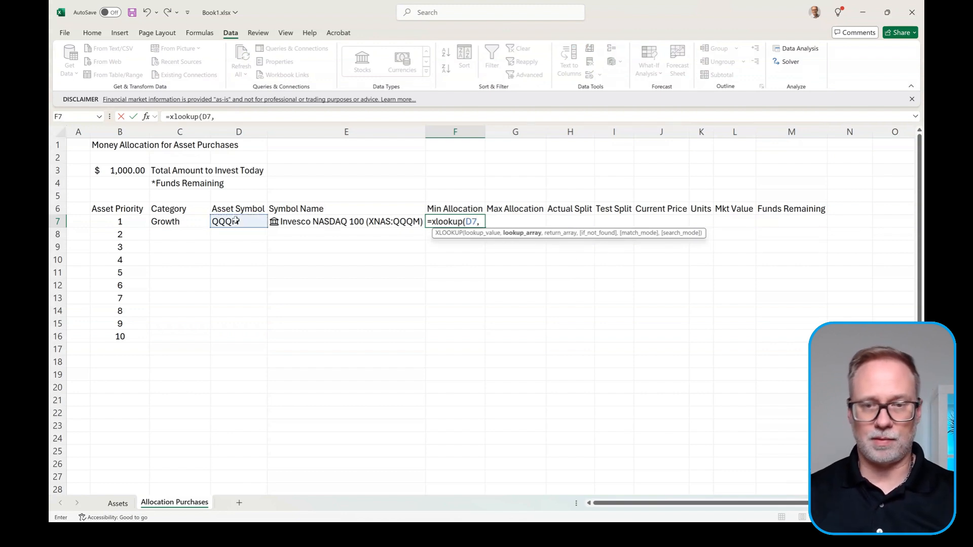
left_click(119, 507)
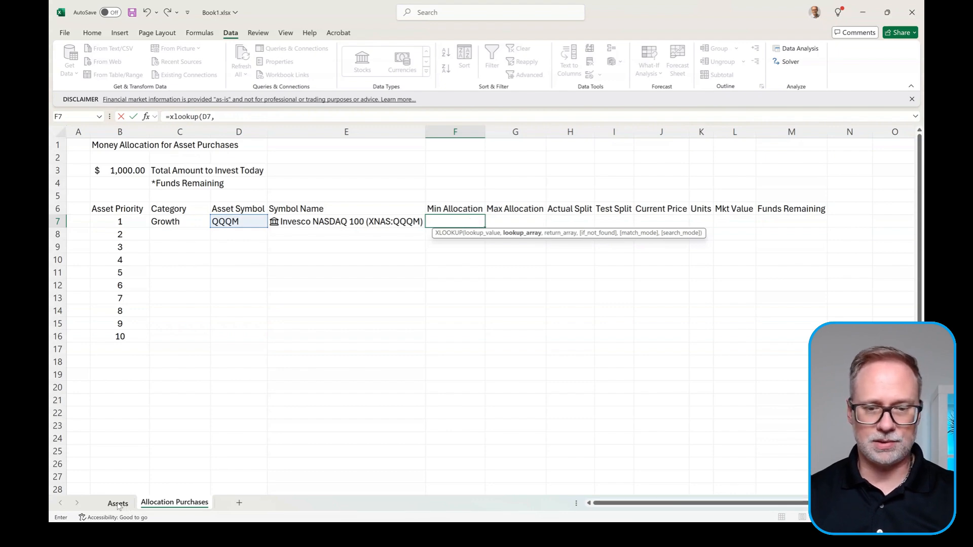
left_click(645, 160)
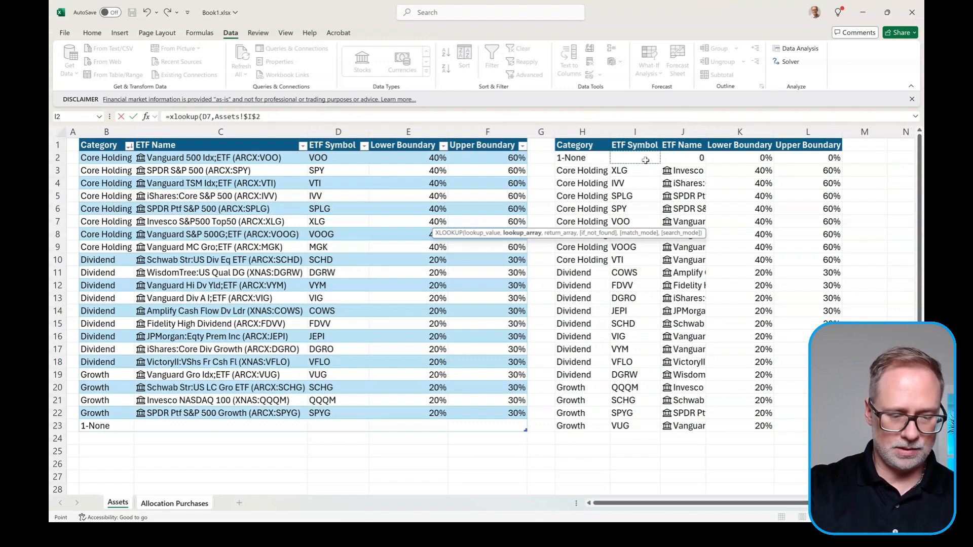
type("#")
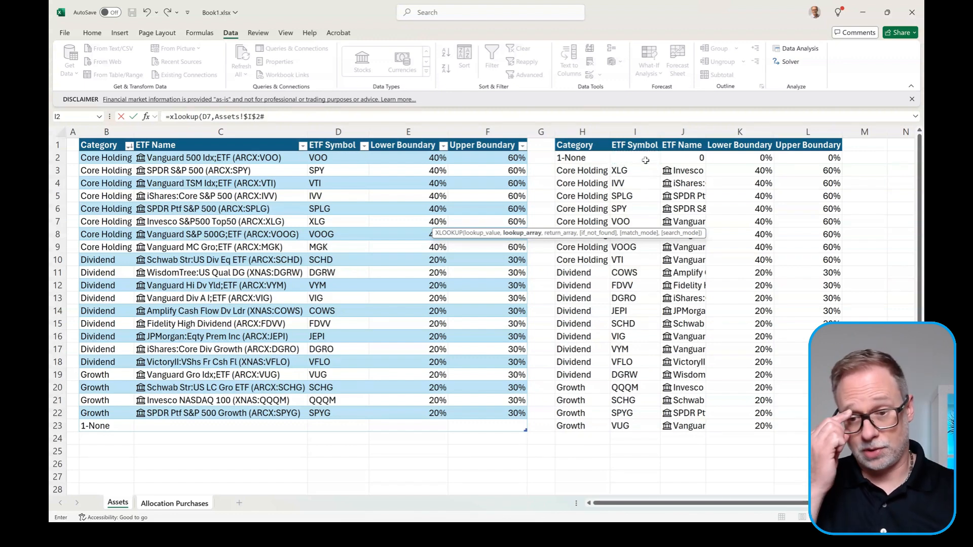
type(",")
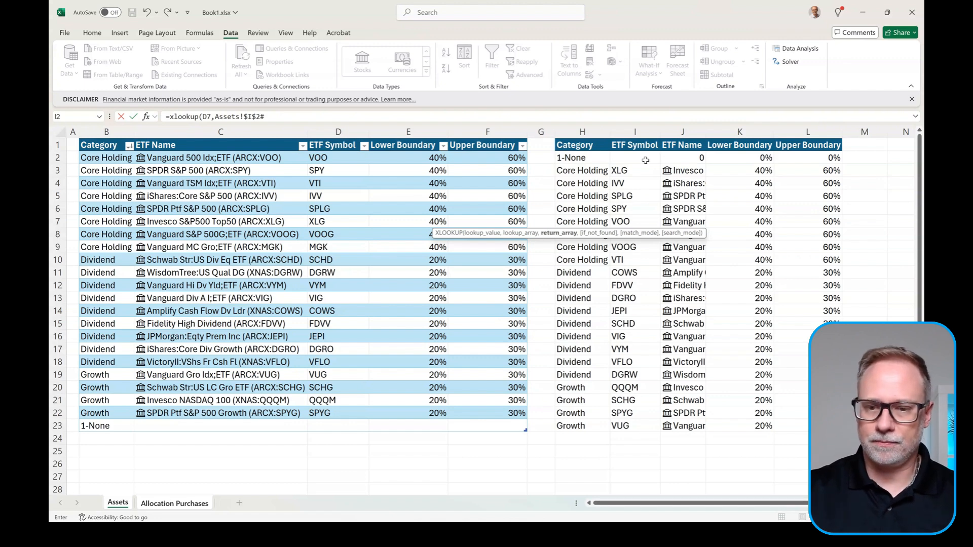
left_click(743, 155)
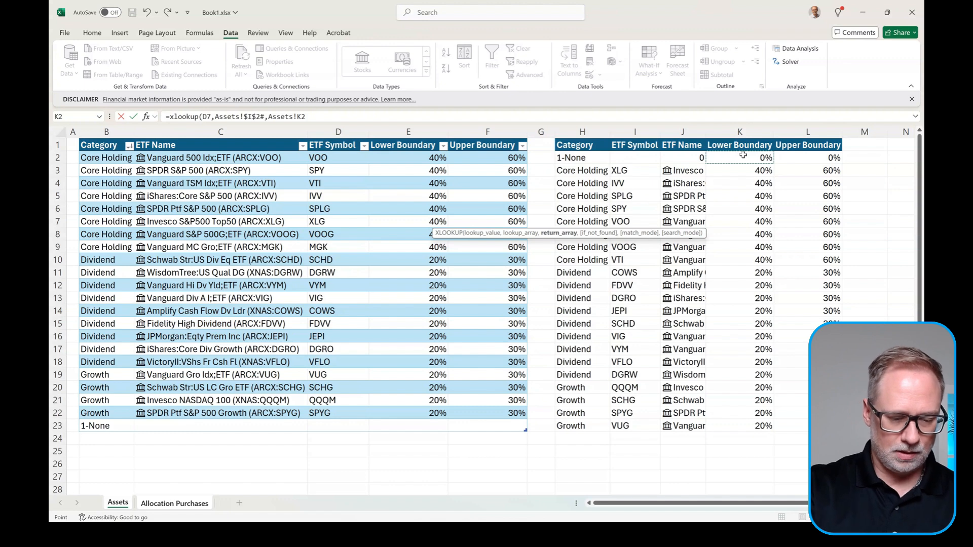
key("F4")
type("#")
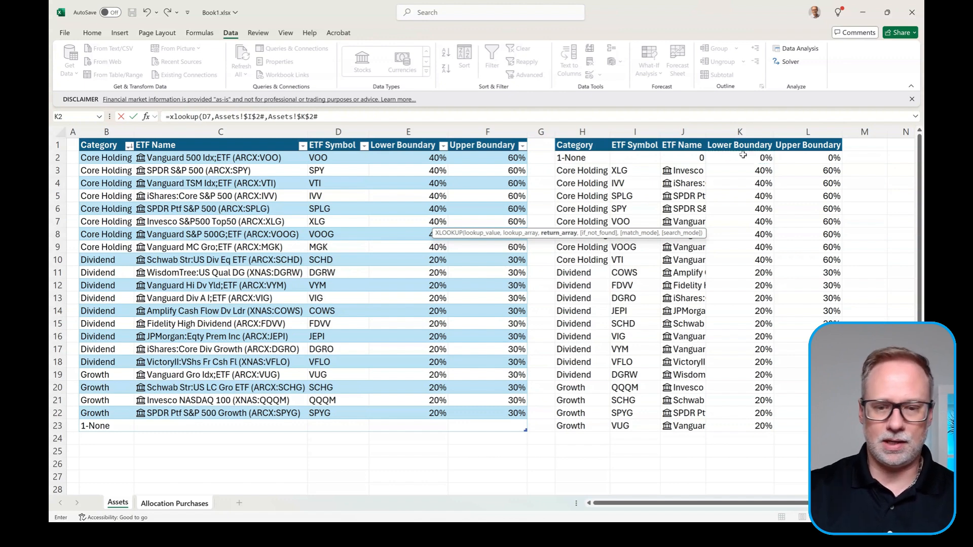
type(",")
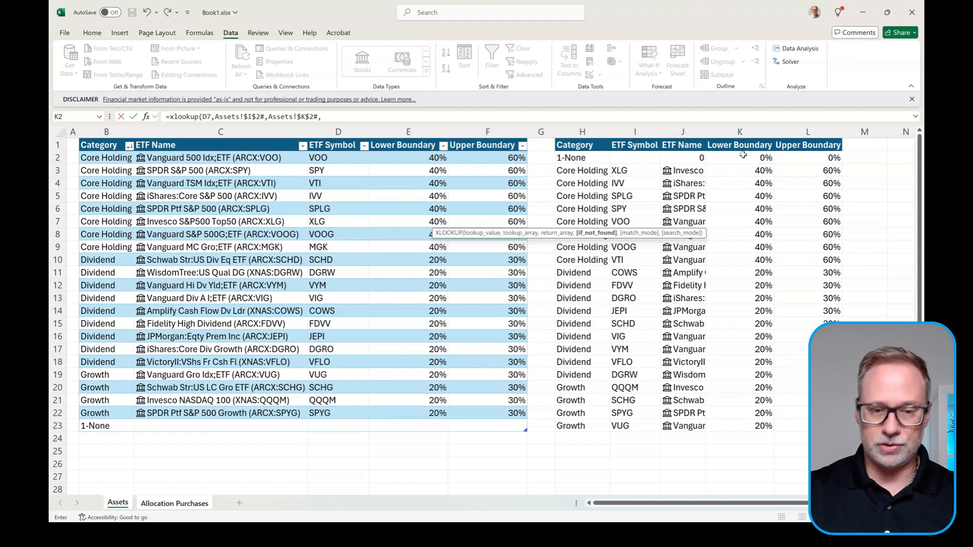
type("\"\",")
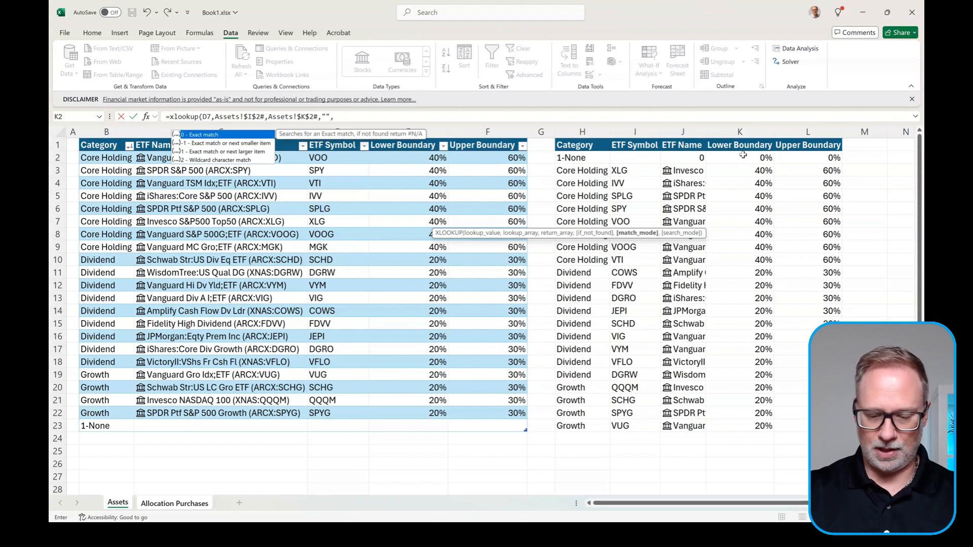
type("0")
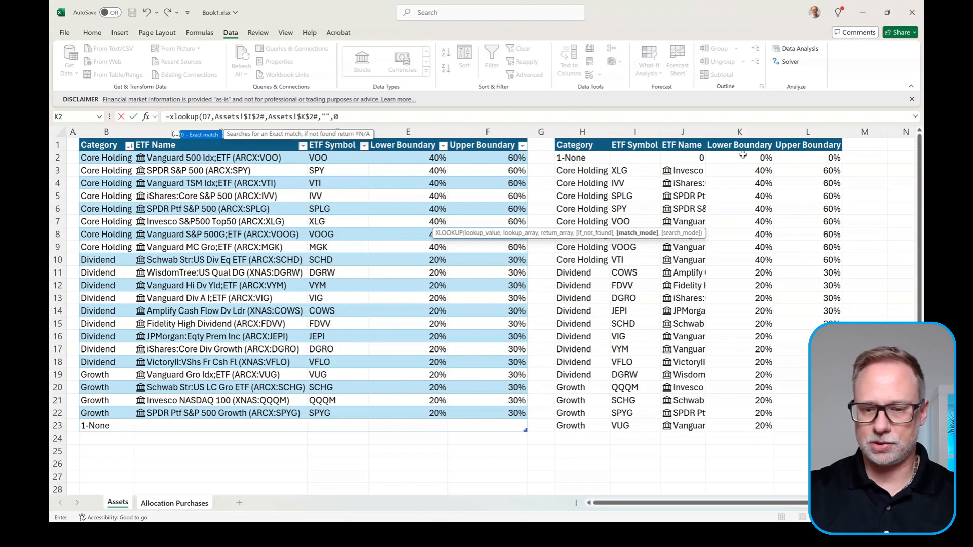
type(")")
key("Return")
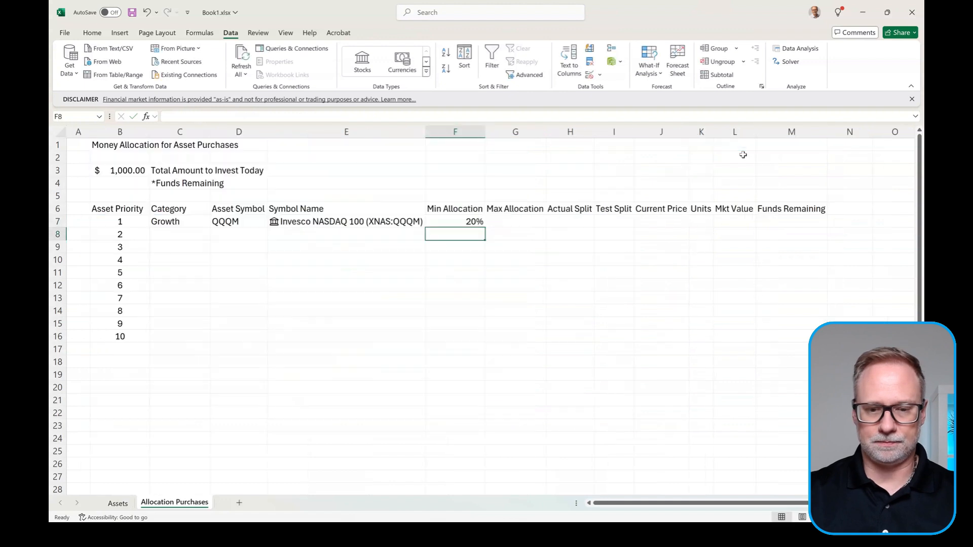
key("Up")
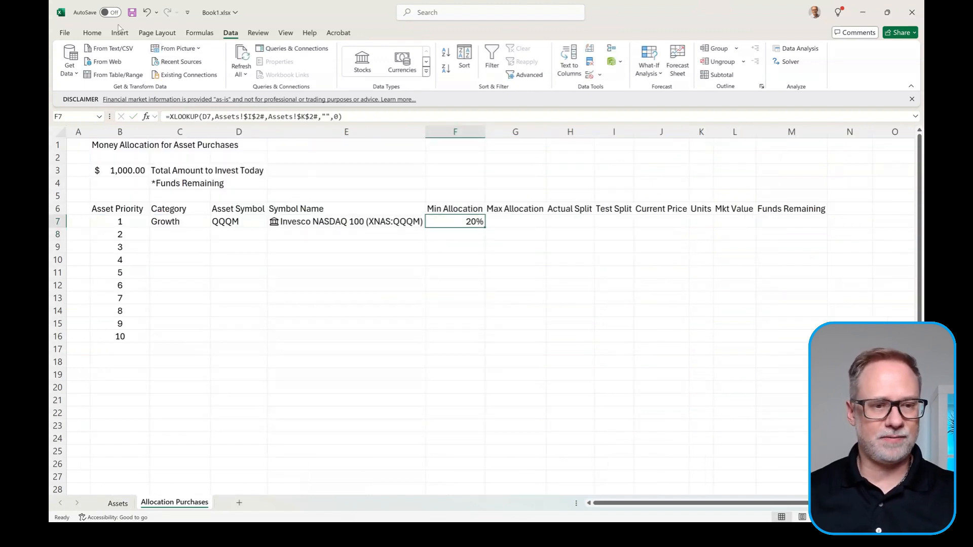
Step: Switch to the Home ribbon tab
left_click(93, 33)
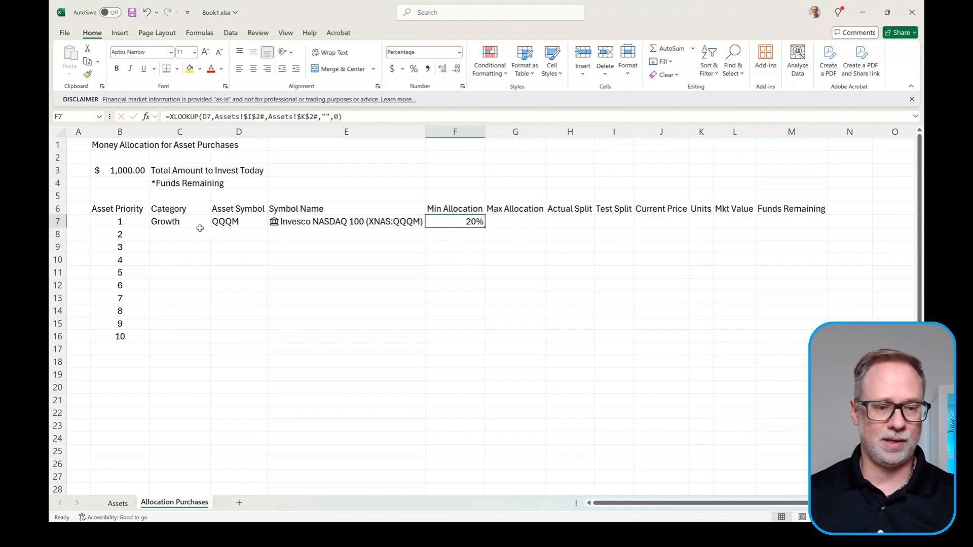
Step: Set the categories for priorities 2–10 (C8:C16) to 1-None
left_click(169, 239)
left_click(186, 221)
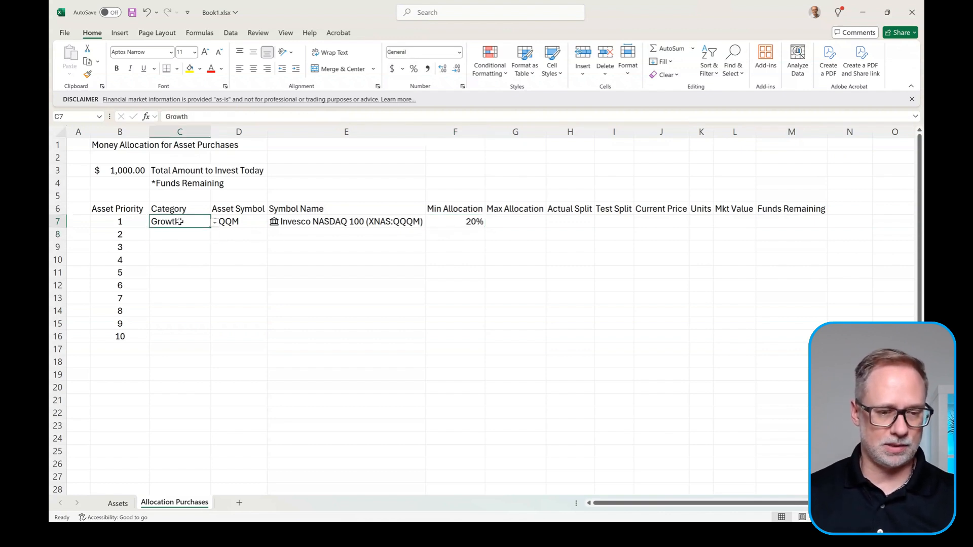
key("ctrl+c")
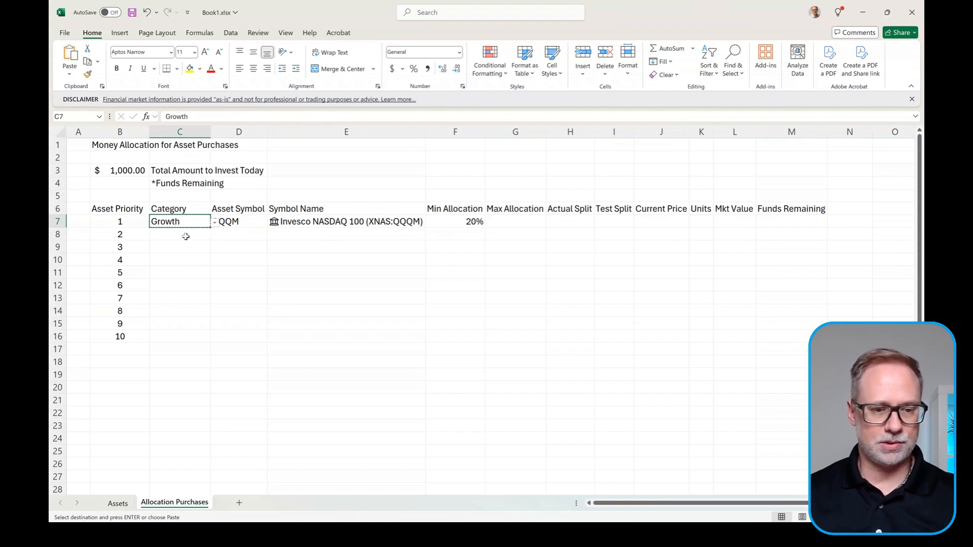
left_click_drag(183, 235, 178, 332)
key("ctrl+v")
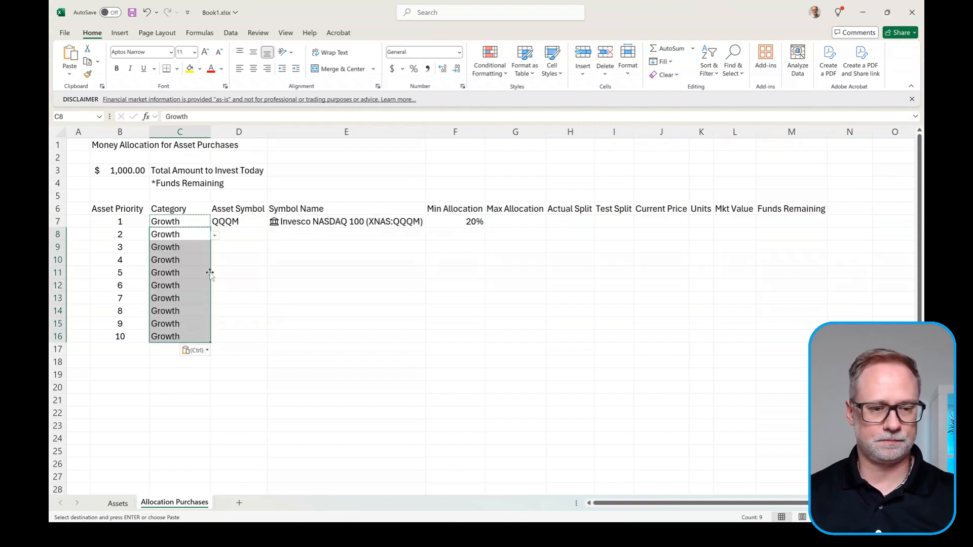
left_click(198, 235)
key("Escape")
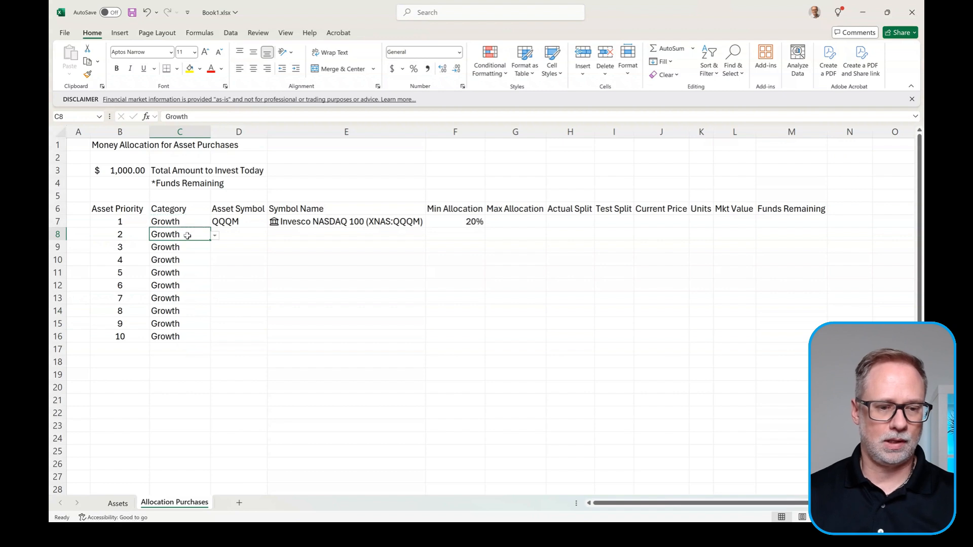
left_click(215, 237)
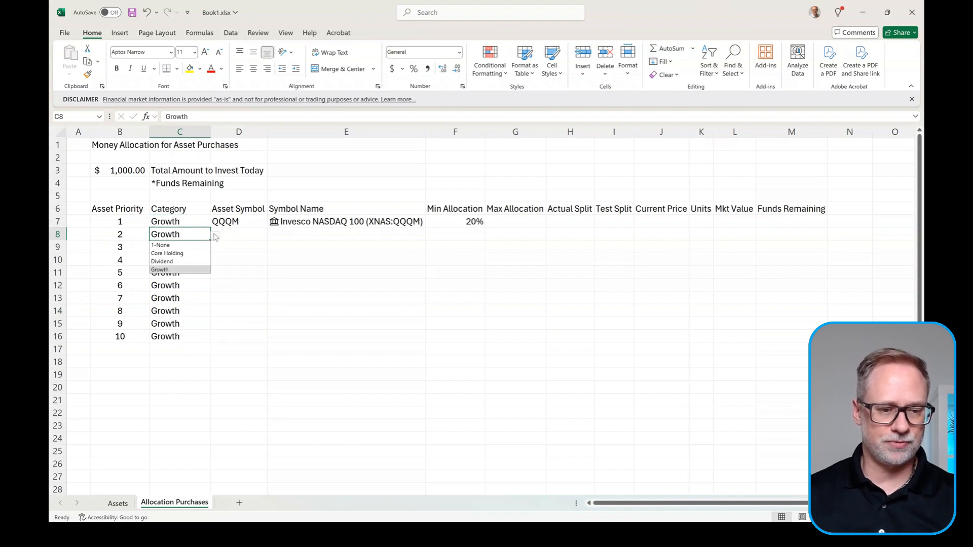
left_click(183, 246)
key("ctrl+c")
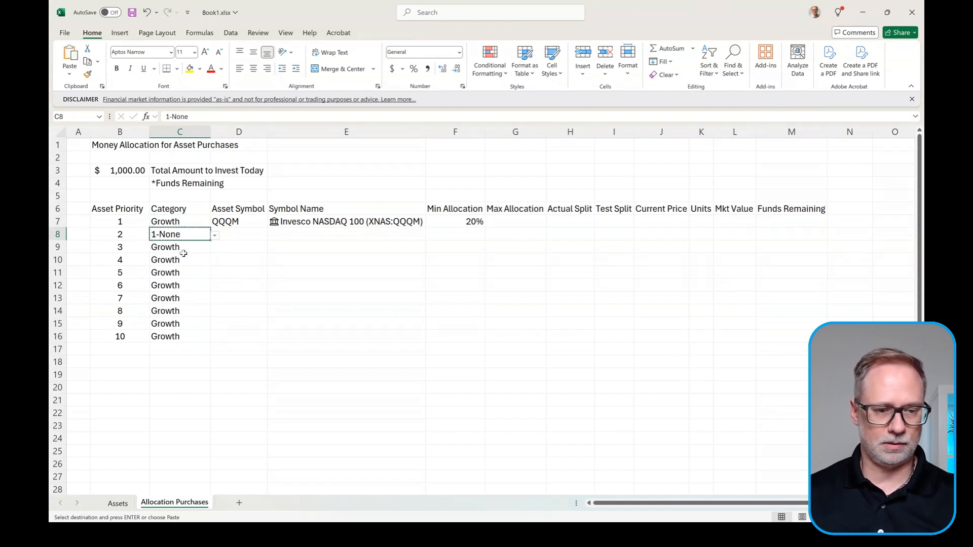
left_click_drag(182, 248, 171, 334)
key("ctrl+v")
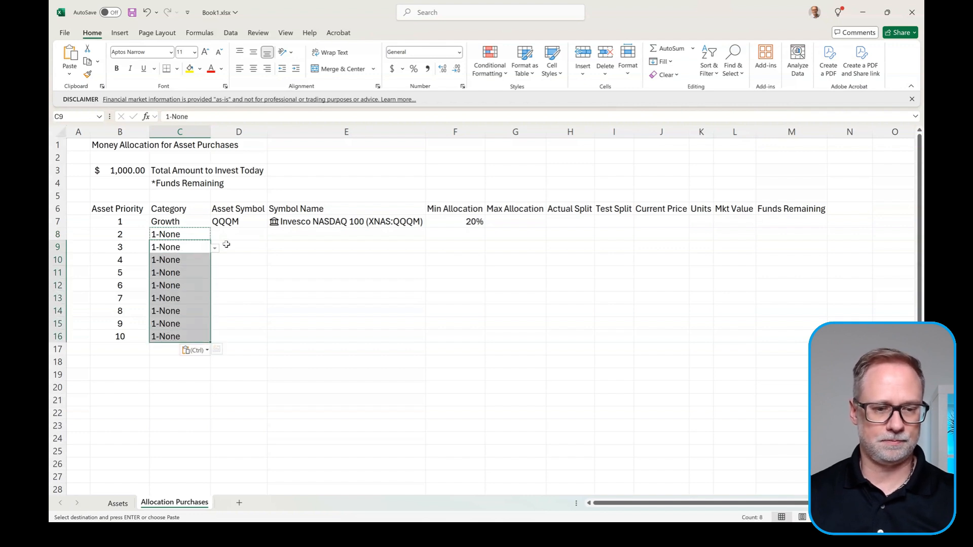
Step: Copy D7's dropdown setup to D8:D16 and clear the pasted symbols so they are blank
left_click(241, 236)
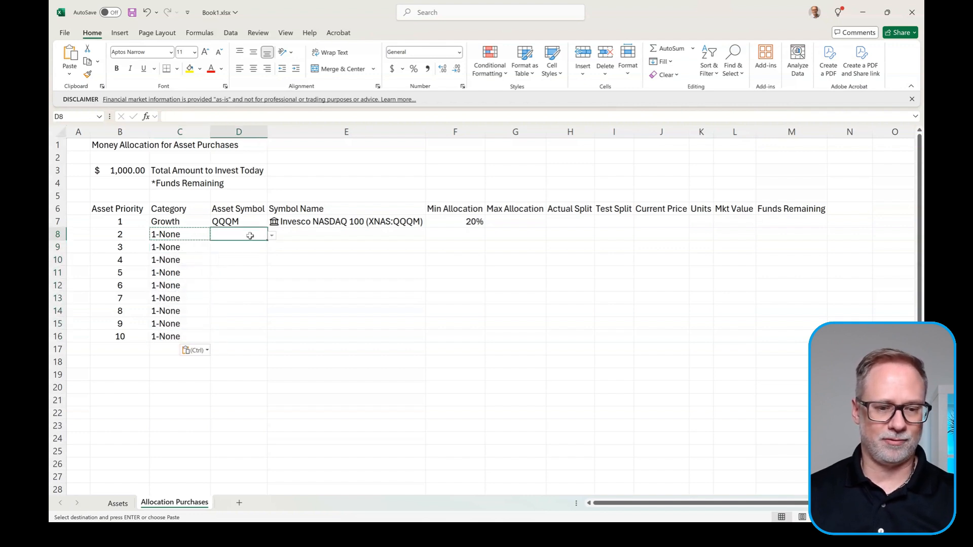
key("ctrl+c")
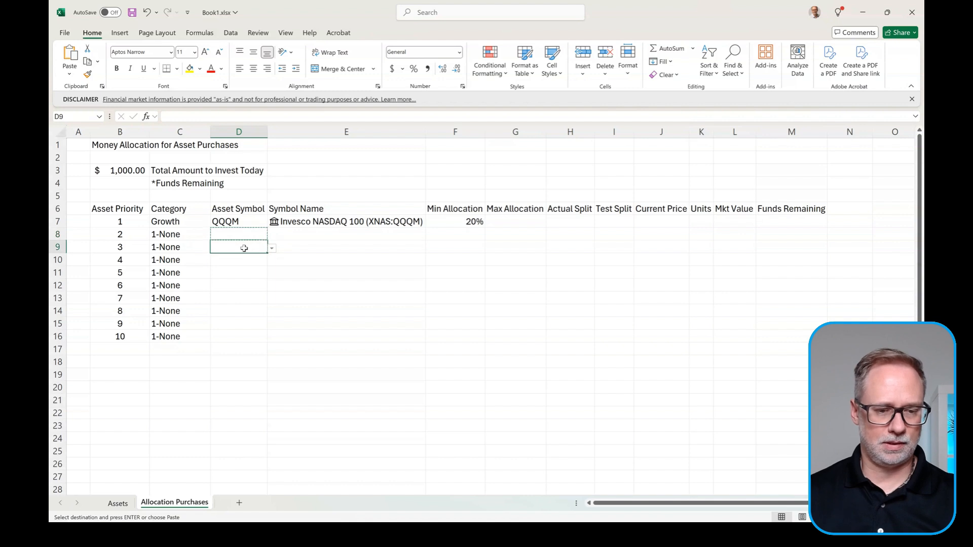
left_click_drag(244, 248, 223, 335)
left_click(242, 221)
key("ctrl+c")
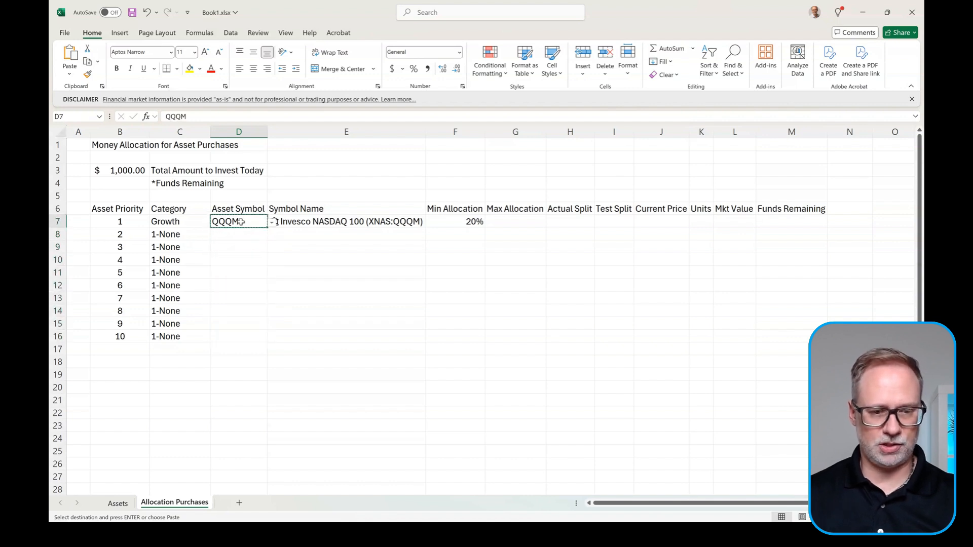
left_click_drag(243, 234, 233, 335)
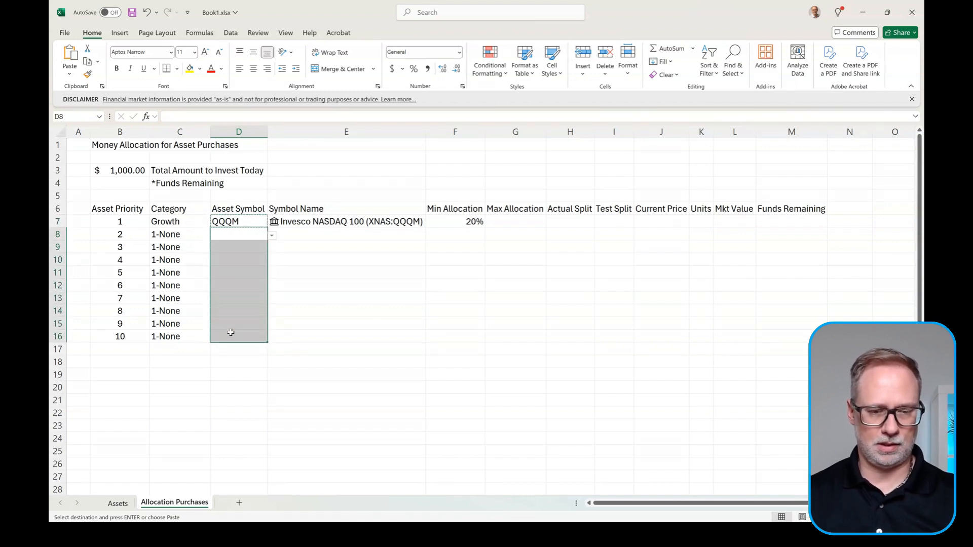
key("ctrl+v")
left_click(250, 232)
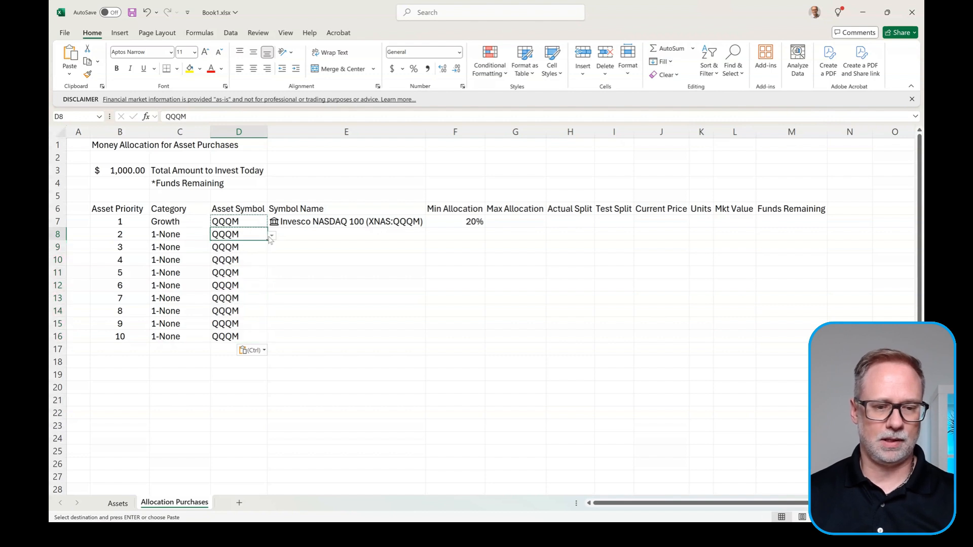
key("Delete")
key("ctrl+c")
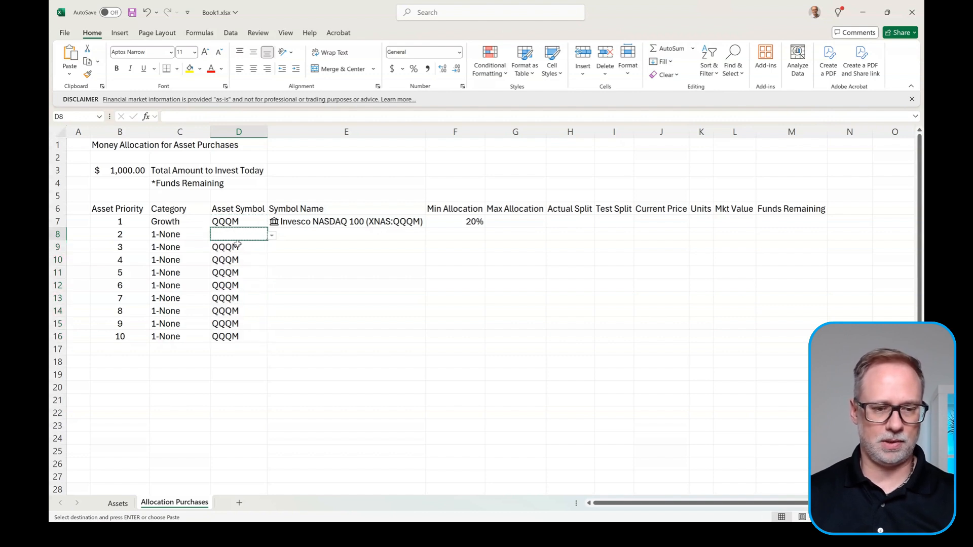
left_click_drag(237, 247, 237, 334)
key("ctrl+v")
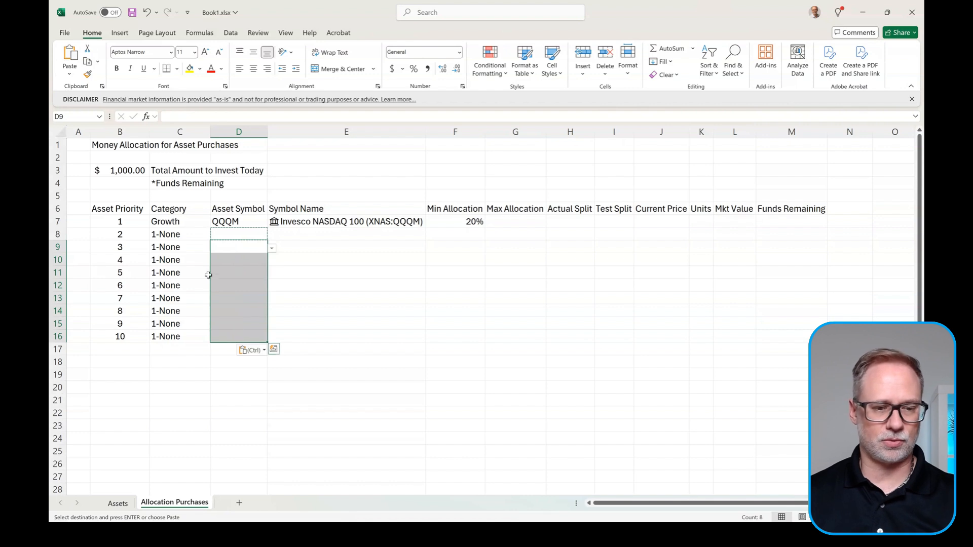
left_click(192, 233)
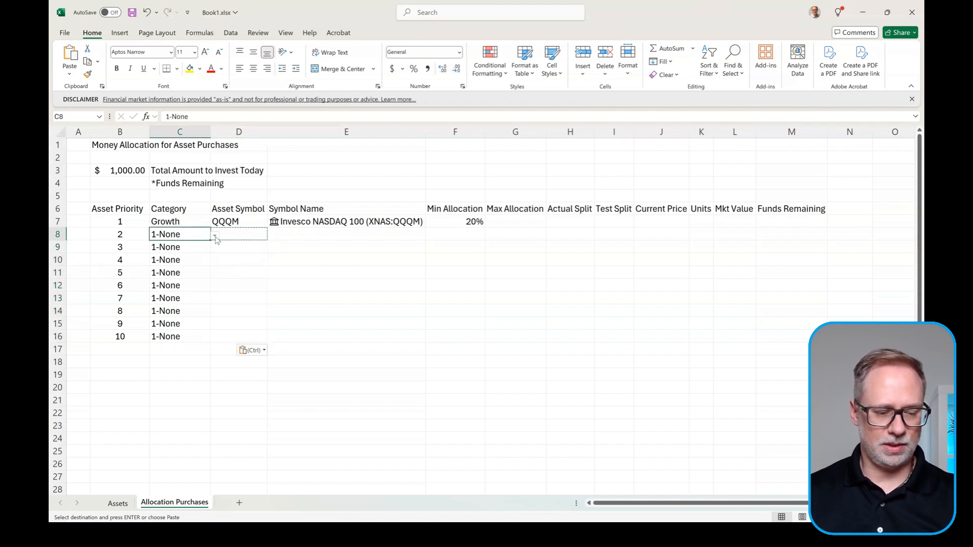
key("Escape")
Step: Set priority 2's category to Growth in C8 and its symbol to VUG in D8
left_click(216, 237)
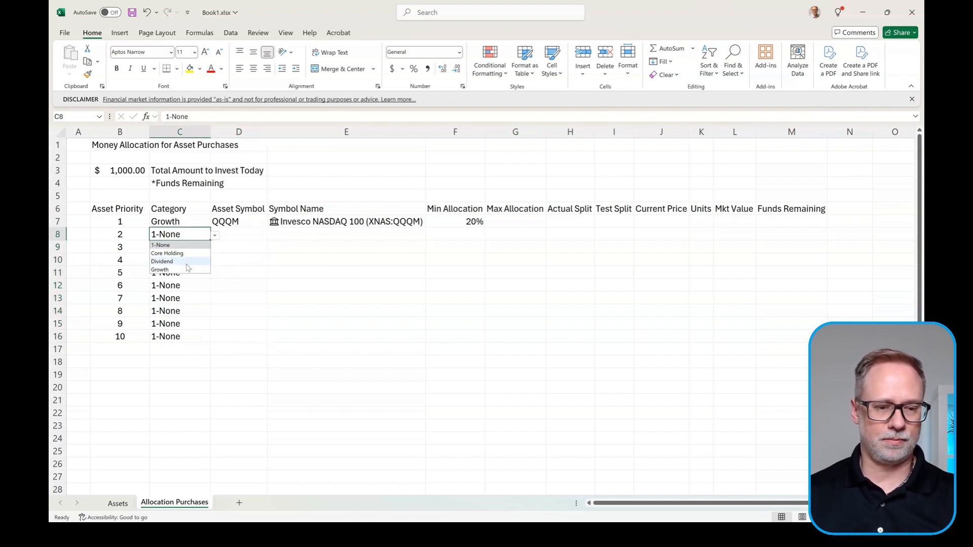
left_click(165, 269)
left_click(253, 235)
left_click(272, 235)
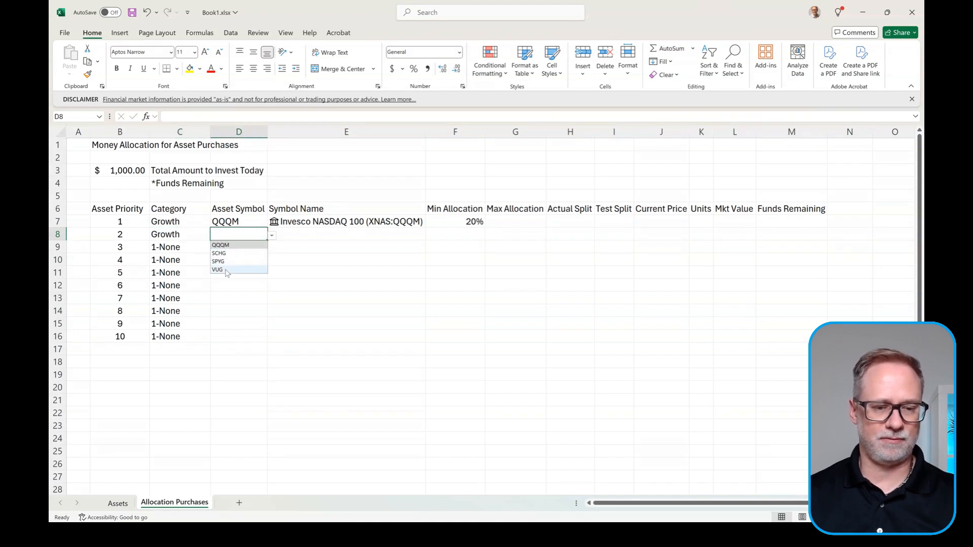
left_click(222, 270)
Step: Extend the Symbol Name and Min Allocation formulas from E7:F7 down to row 8
left_click(396, 223)
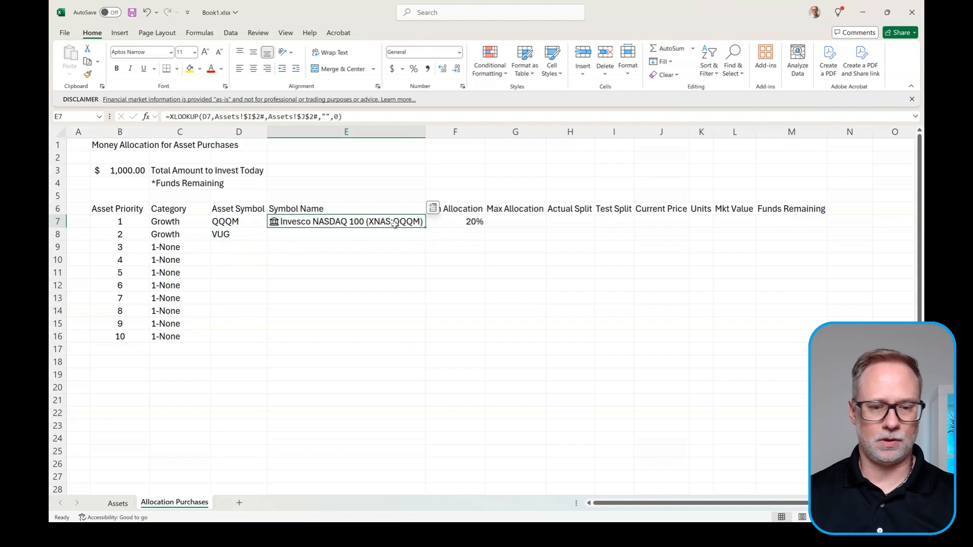
left_click_drag(425, 229, 426, 240)
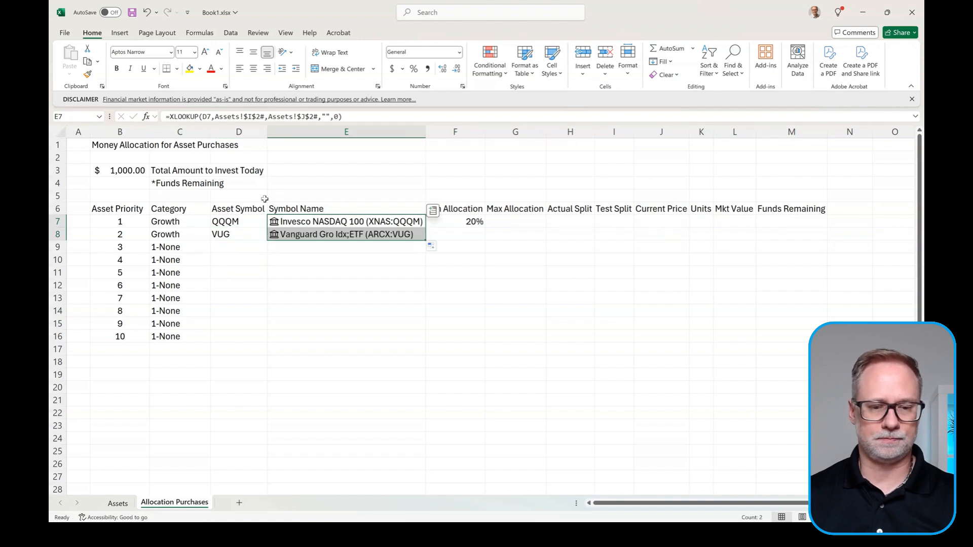
left_click(474, 224)
left_click_drag(485, 228, 484, 243)
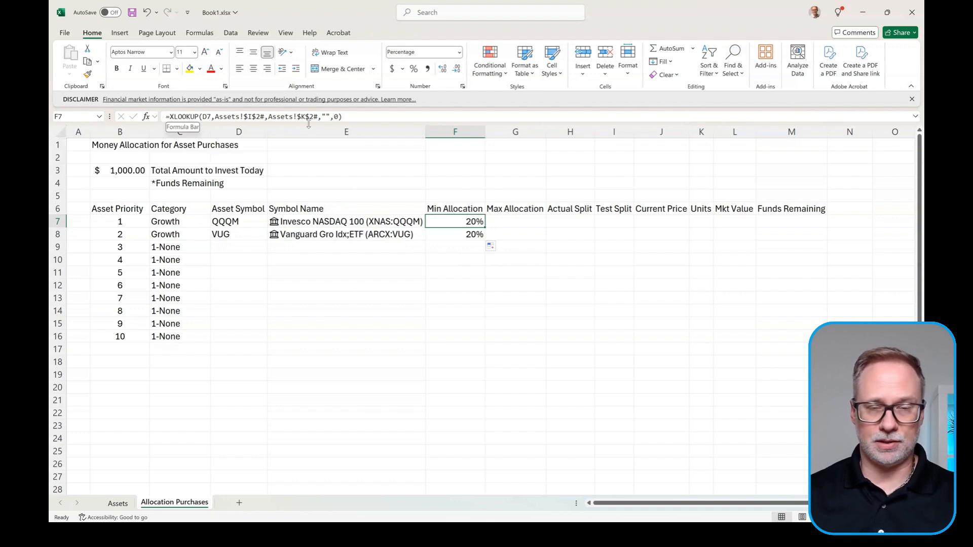
Step: Append /COUNTIF($C$7:$C$16,C7) to F7's minimum allocation formula
left_click(370, 121)
type("/")
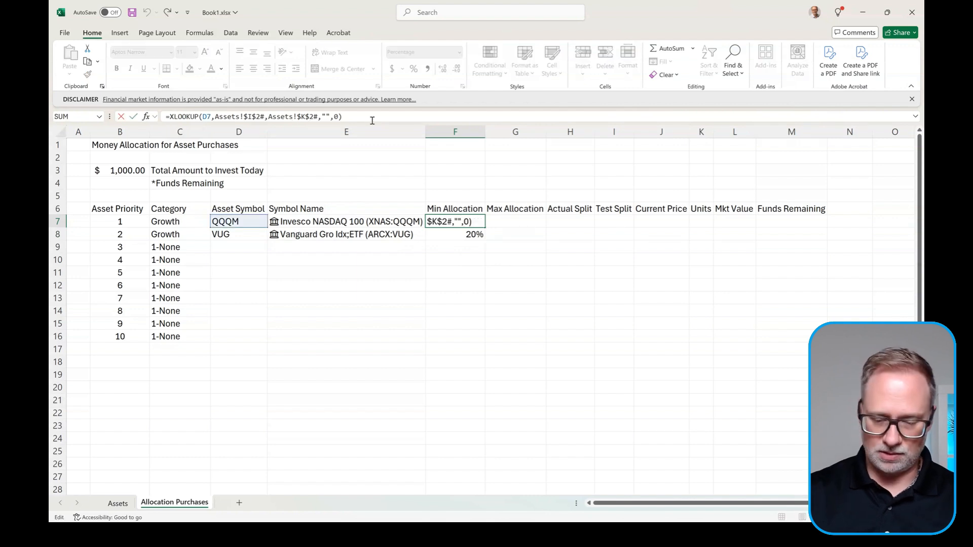
type("couni")
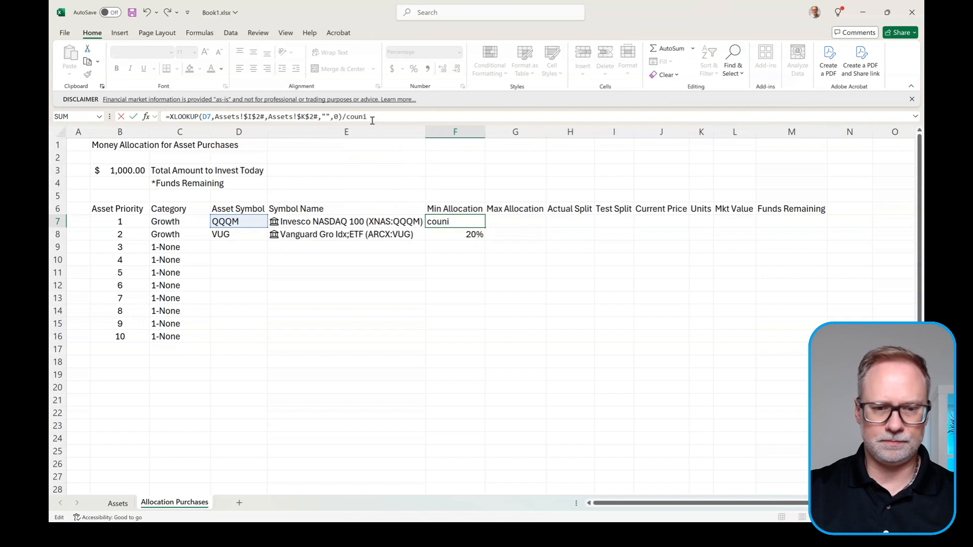
key("BackSpace")
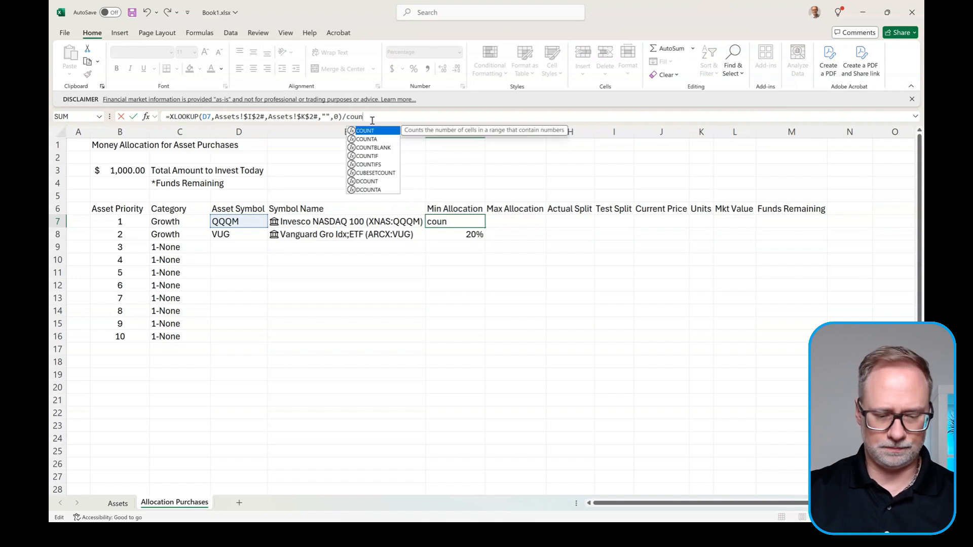
type("t")
key("Tab")
key("BackSpace")
key("BackSpace")
key("BackSpace")
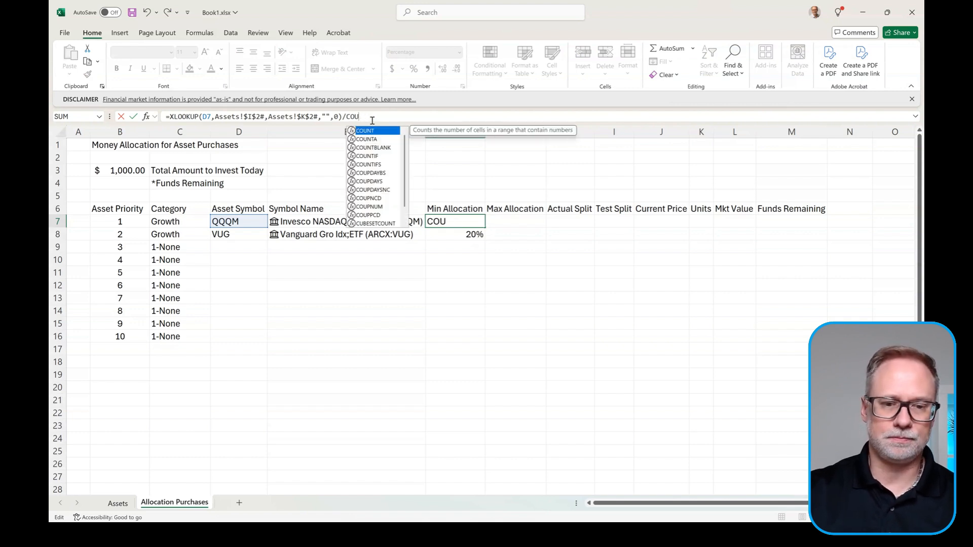
type("ntif")
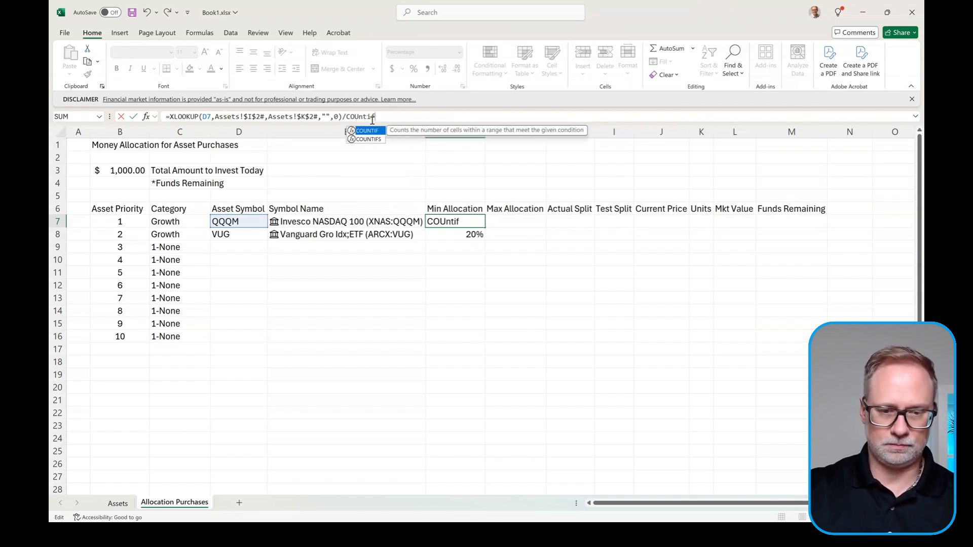
type("(")
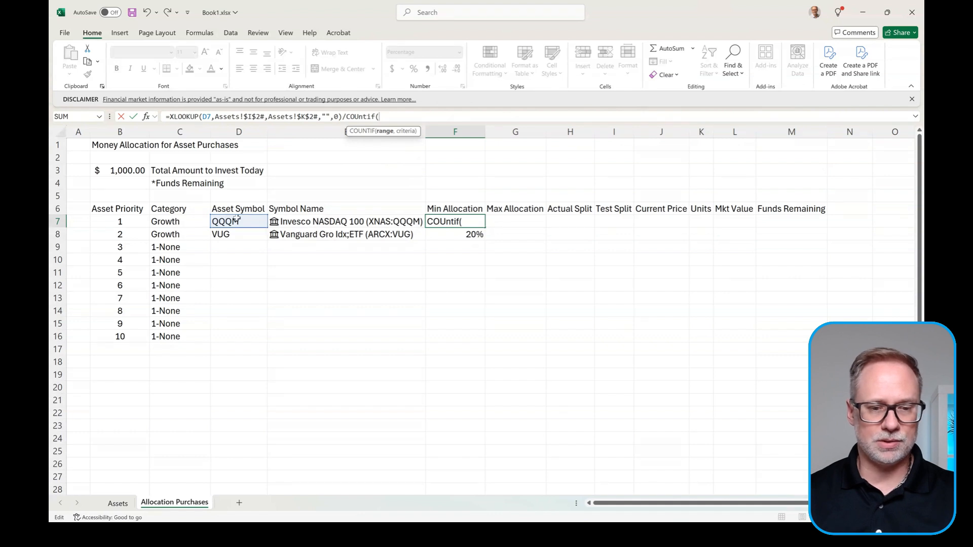
left_click_drag(180, 222, 175, 332)
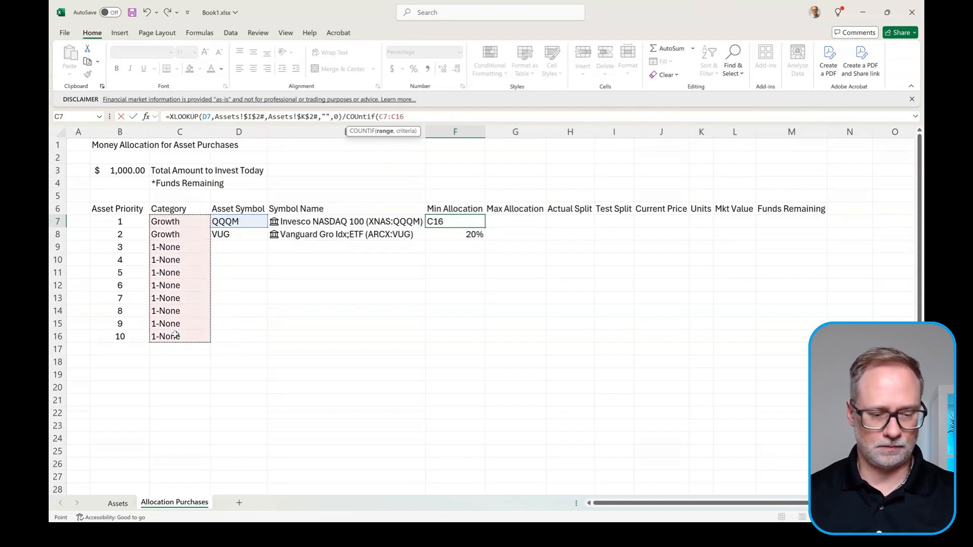
key("F4")
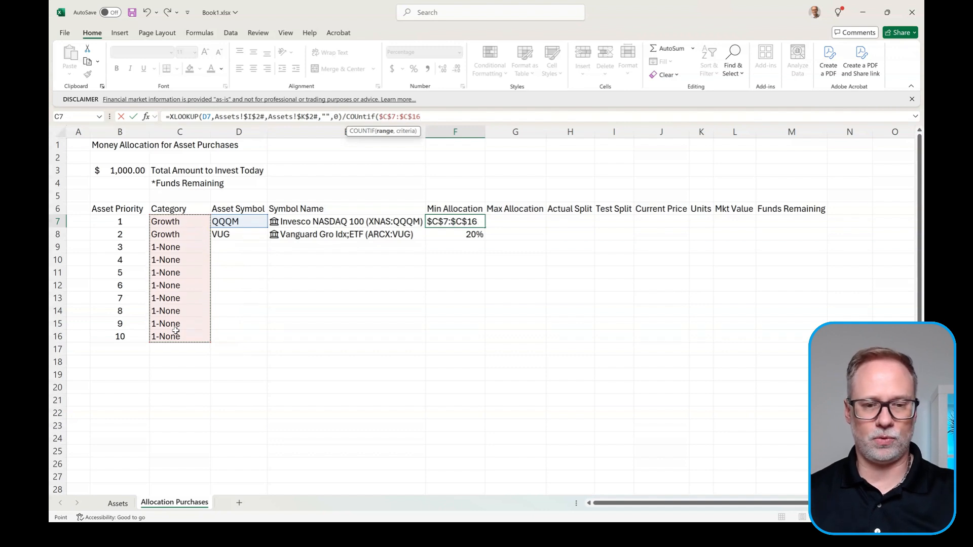
type(",")
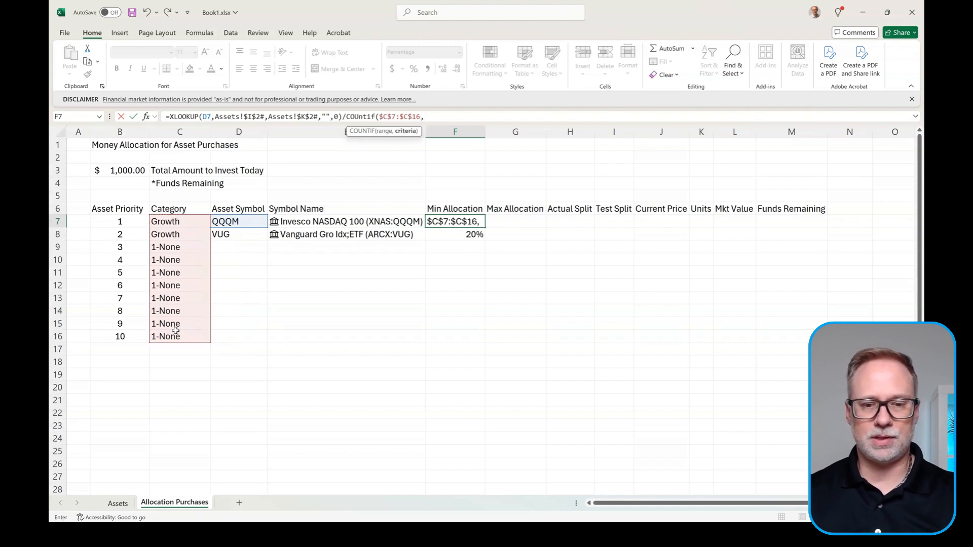
left_click(189, 221)
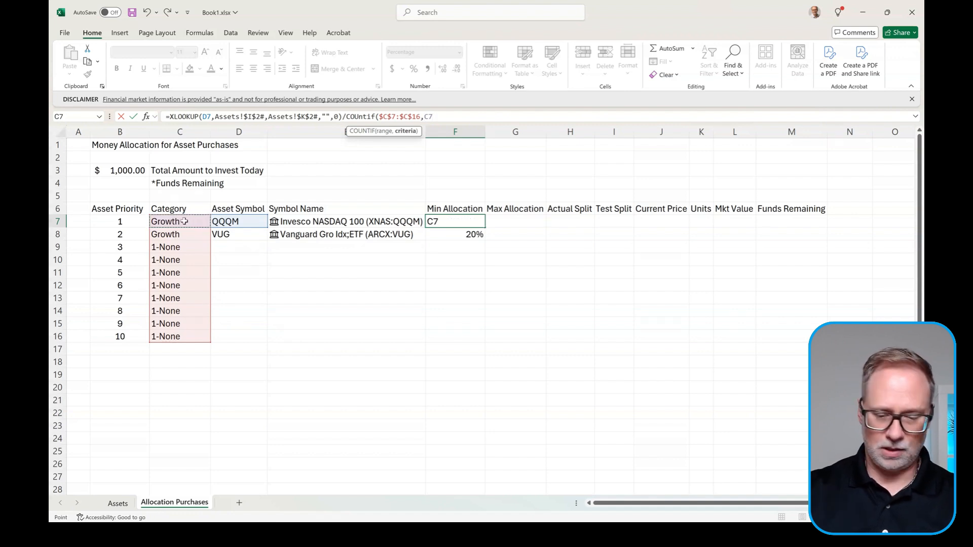
type(")")
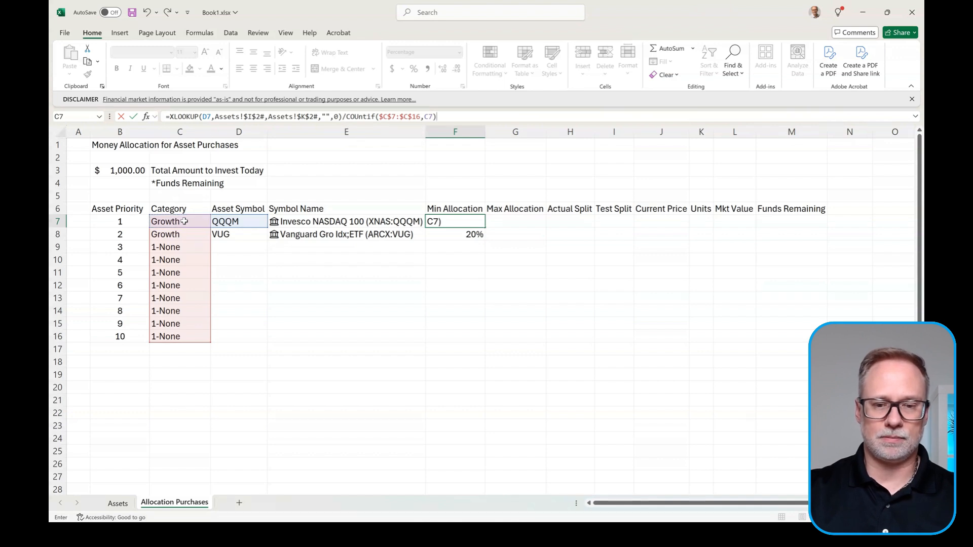
key("Return")
Step: Copy the updated F7 formula down to F8 so both funds show 10%
key("Up")
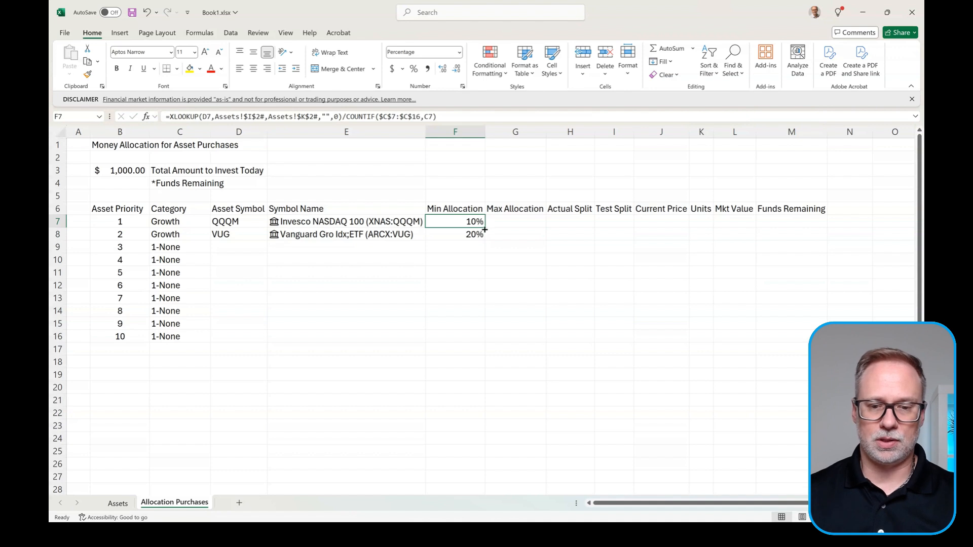
left_click_drag(484, 228, 484, 240)
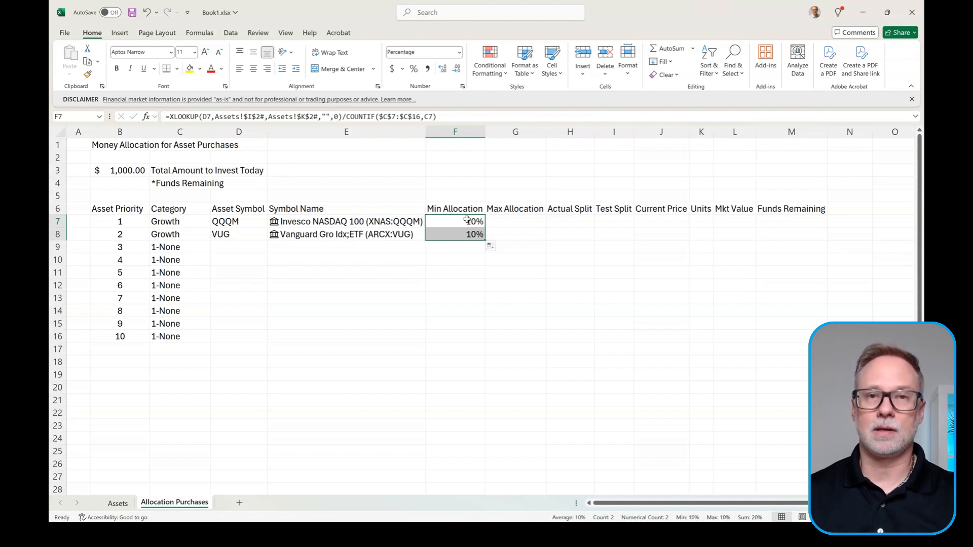
left_click(524, 219)
Step: Enter =XLOOKUP(D7,Assets!$I$2#,Assets!$L$2#,"",0) in G7 and format it as a percentage
type("=")
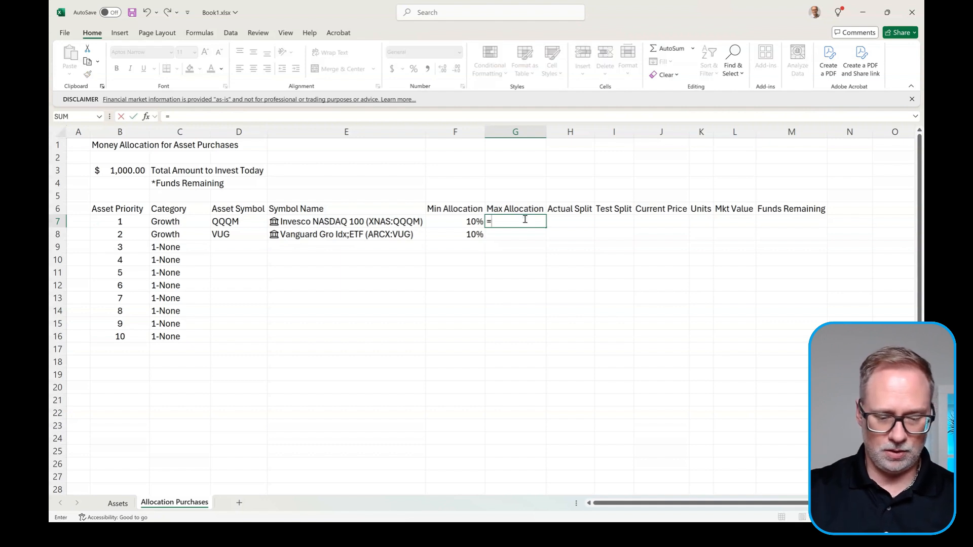
type("xlookup(")
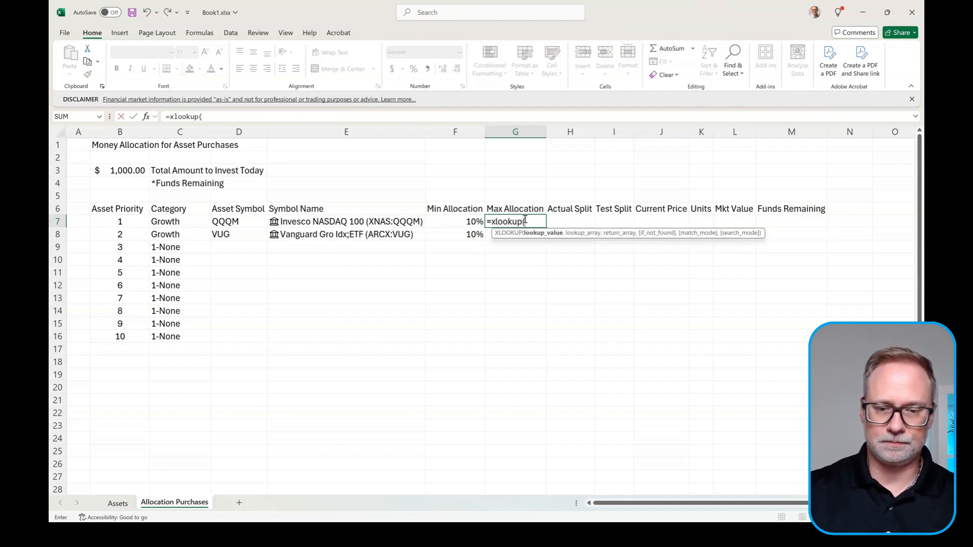
left_click(253, 221)
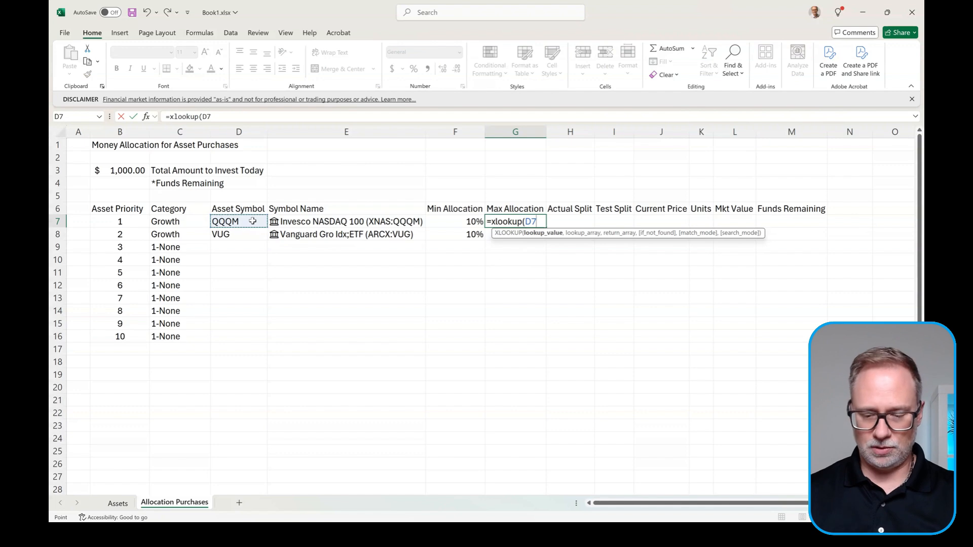
type(",")
left_click(119, 503)
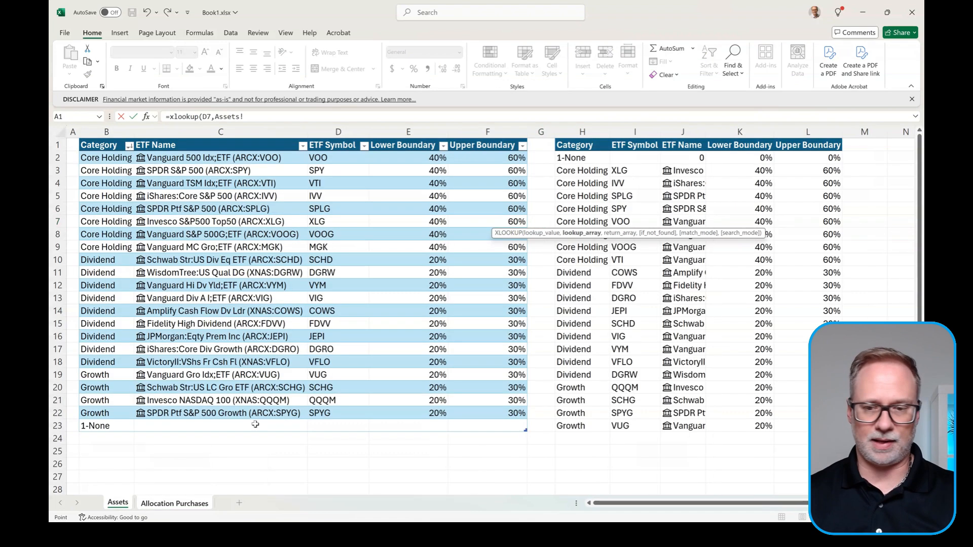
left_click(635, 155)
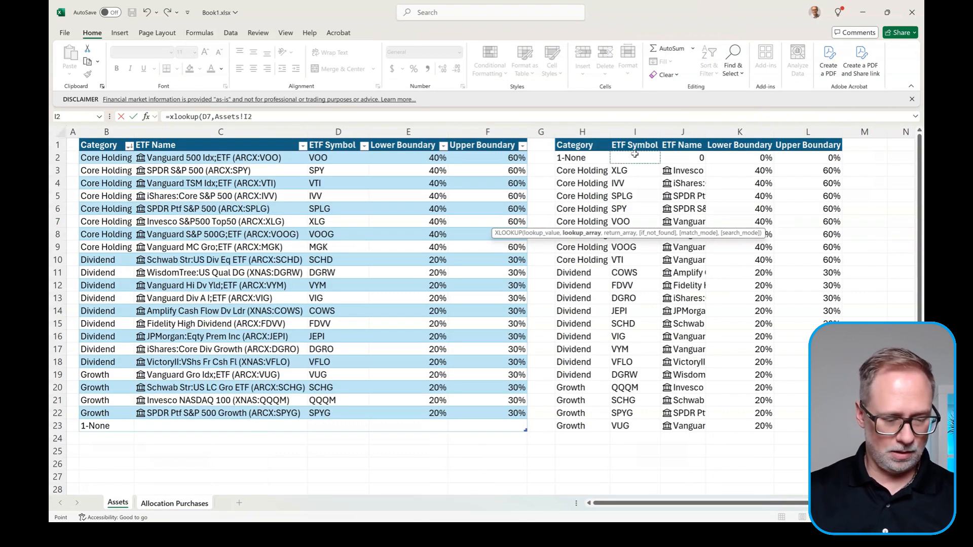
key("F4")
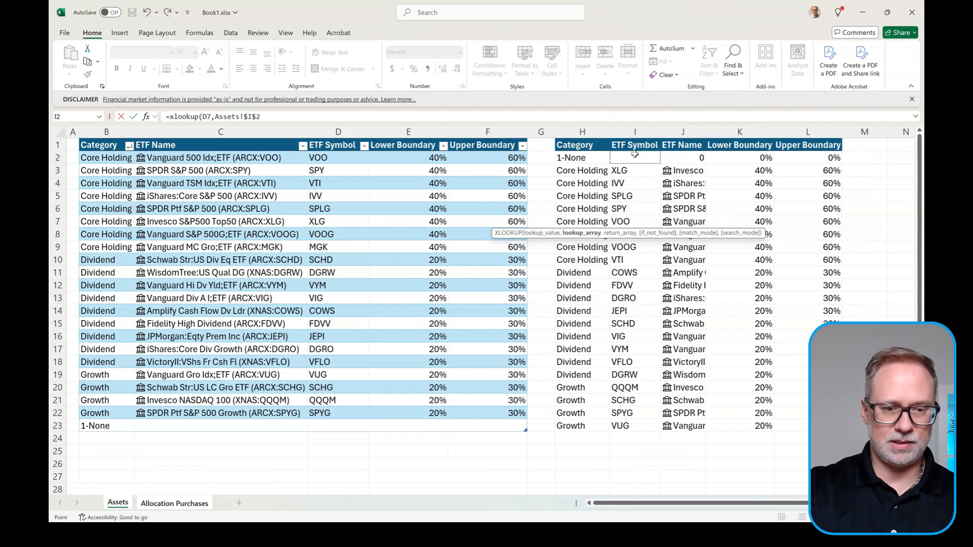
type("#")
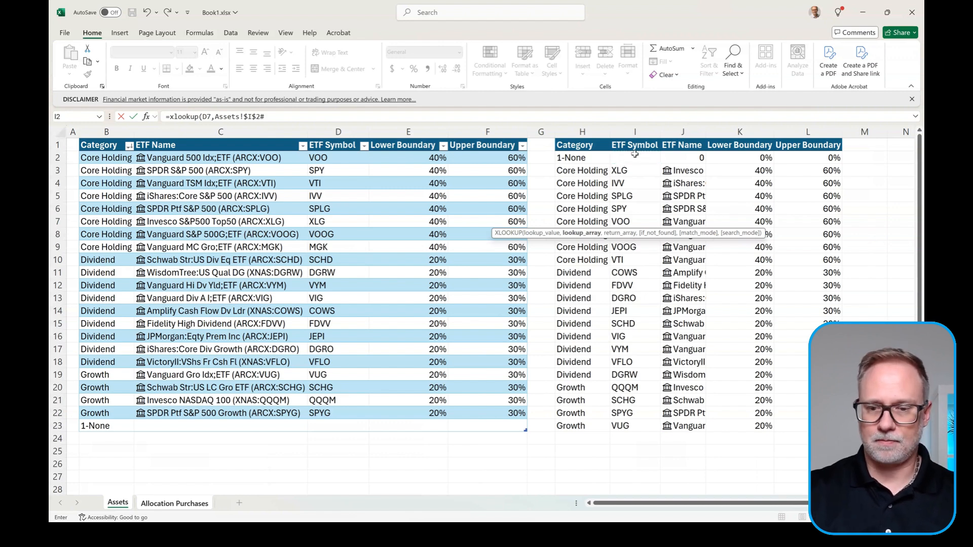
type(",")
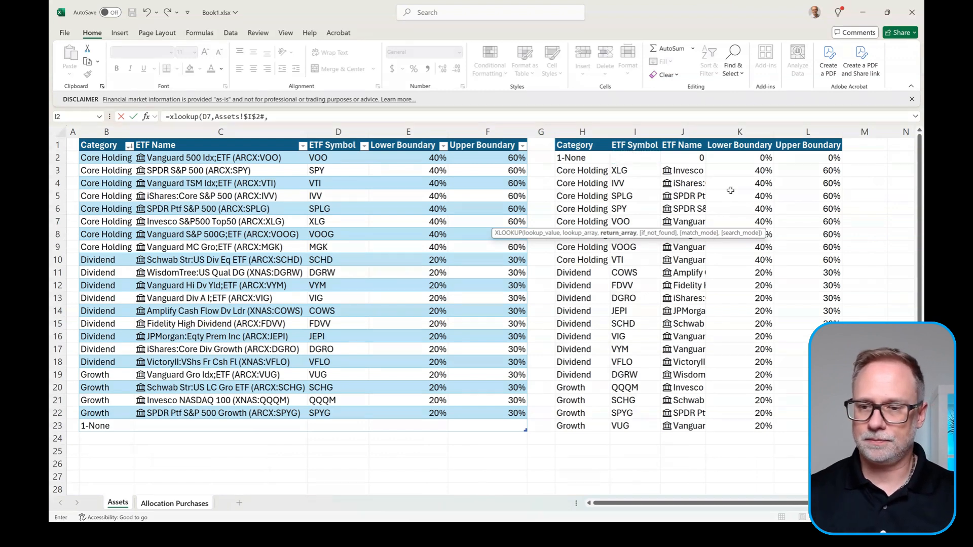
left_click(809, 153)
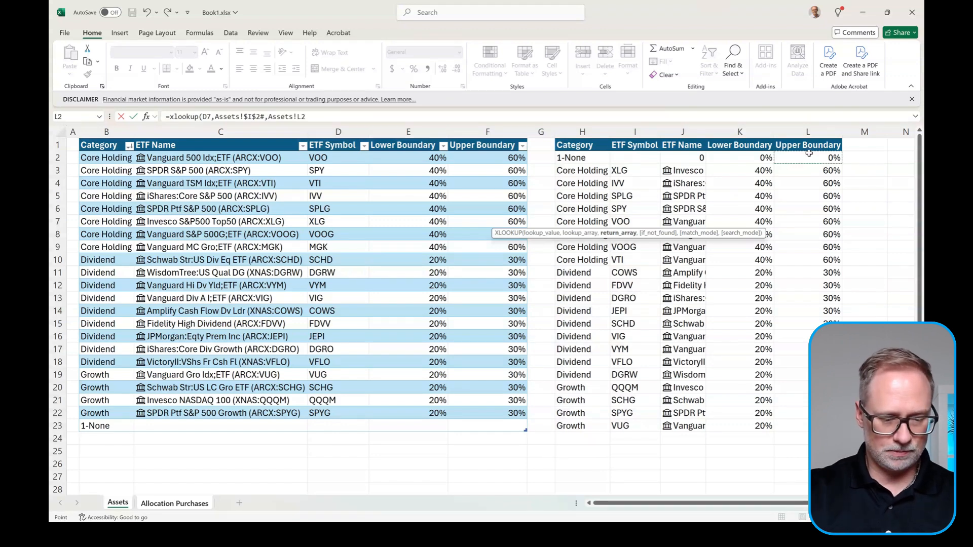
key("F4")
type("#")
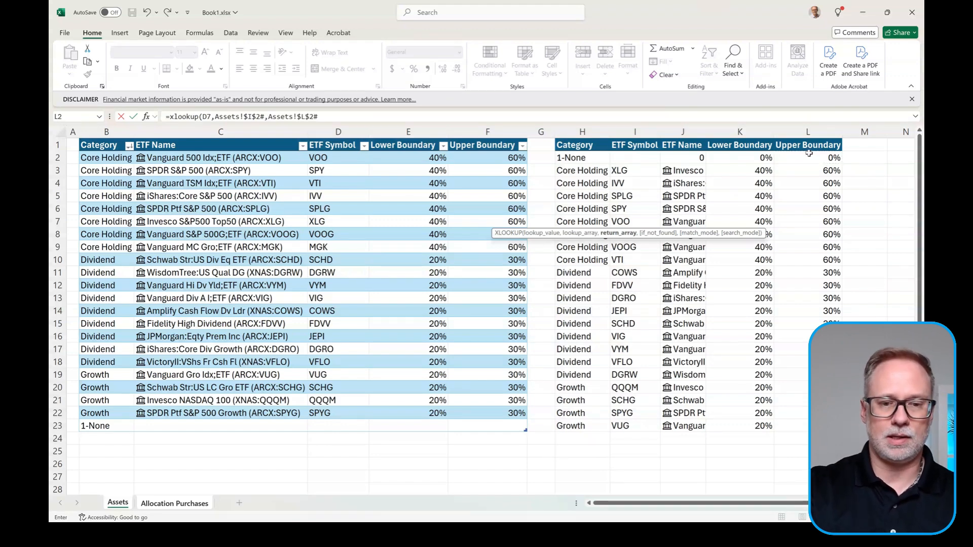
type(",")
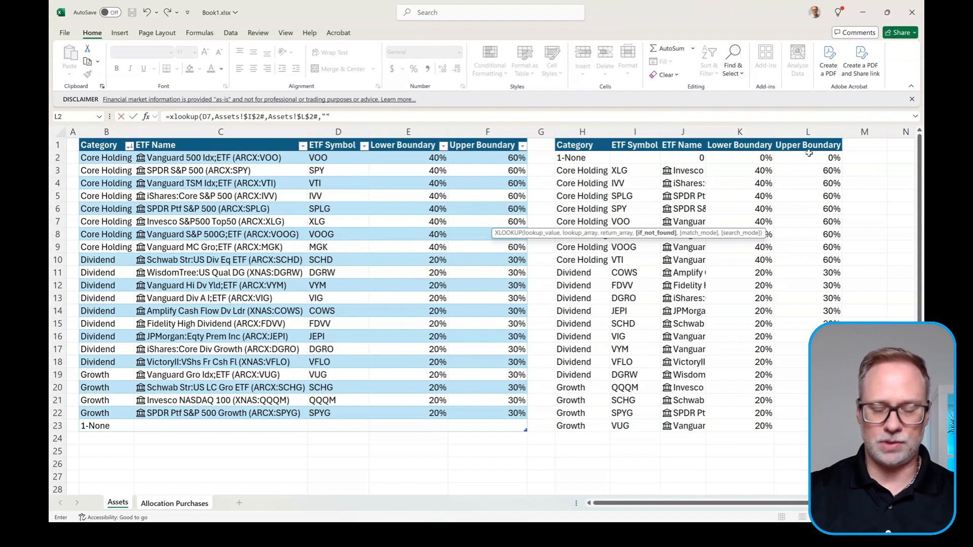
type("\"\",")
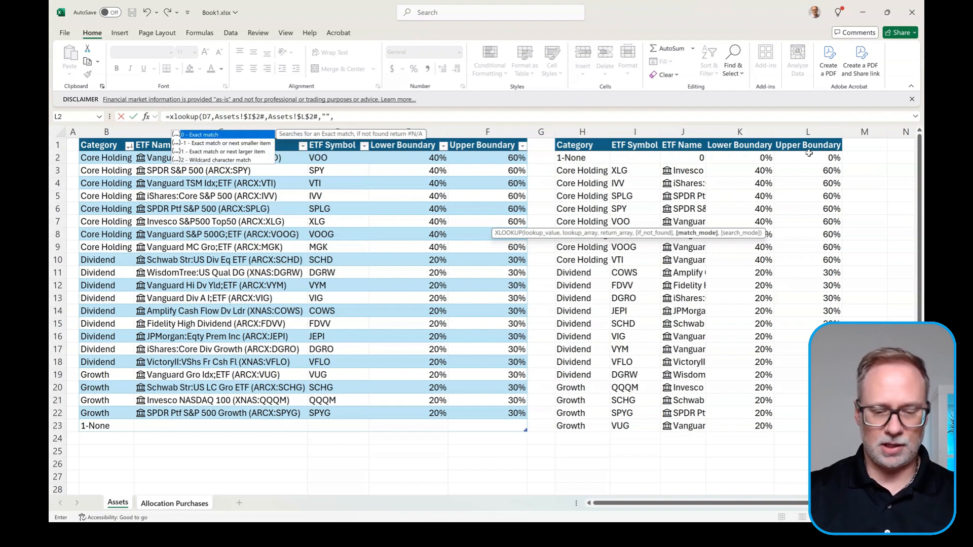
type("0)")
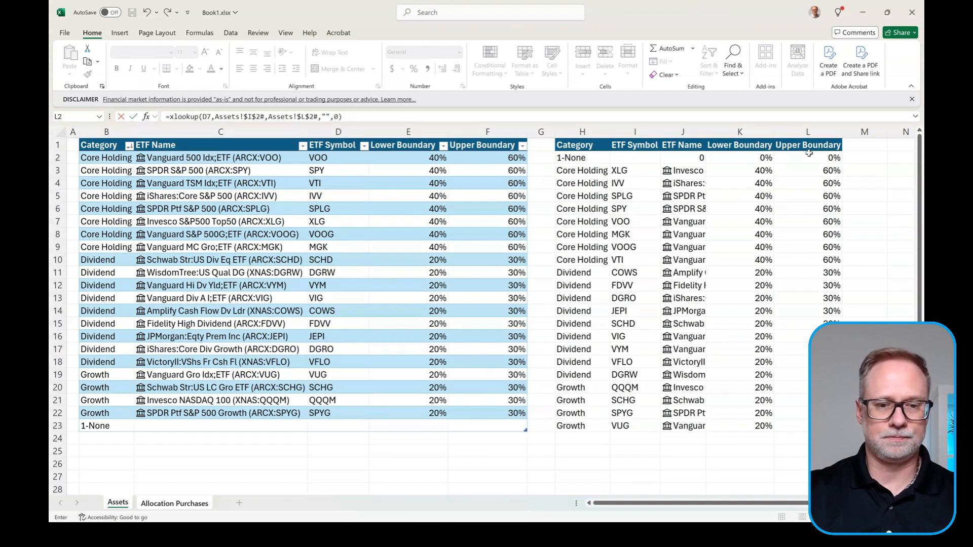
key("Return")
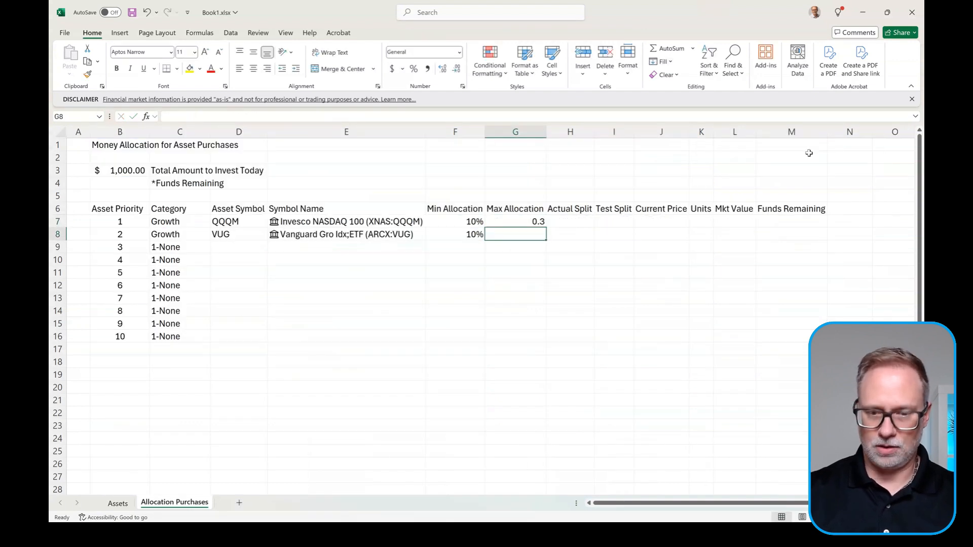
key("Up")
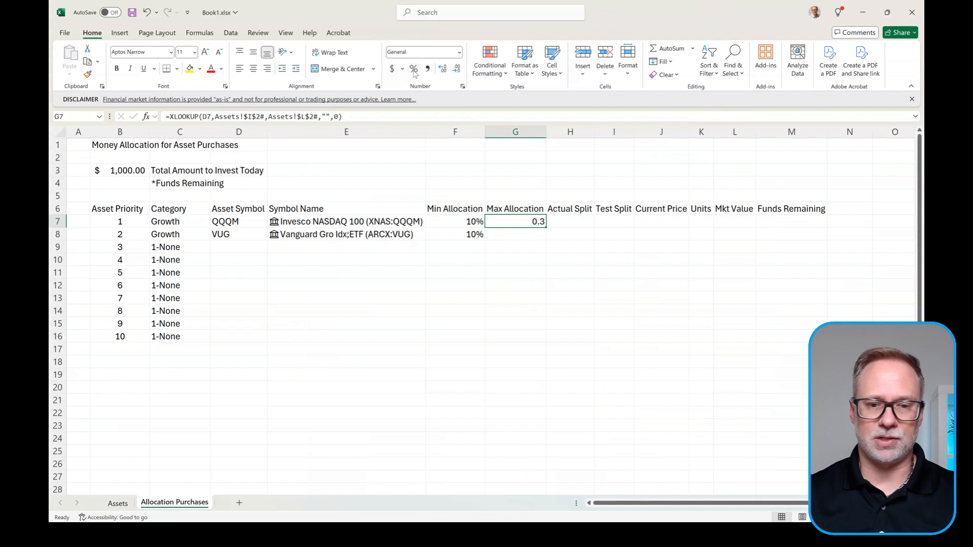
left_click(413, 68)
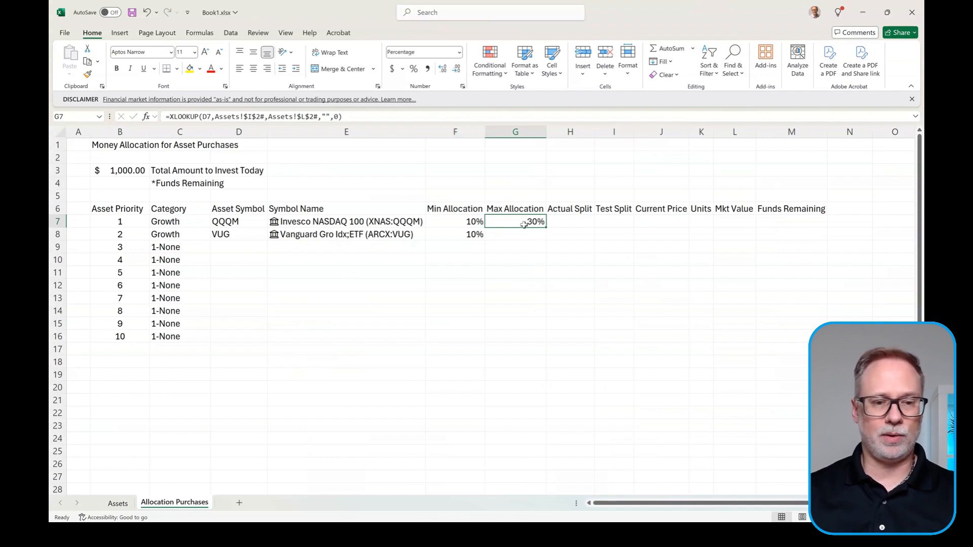
Step: Divide G7's lookup by COUNTIF($C$7:$C$16,C7)
left_click(373, 117)
type("/cou")
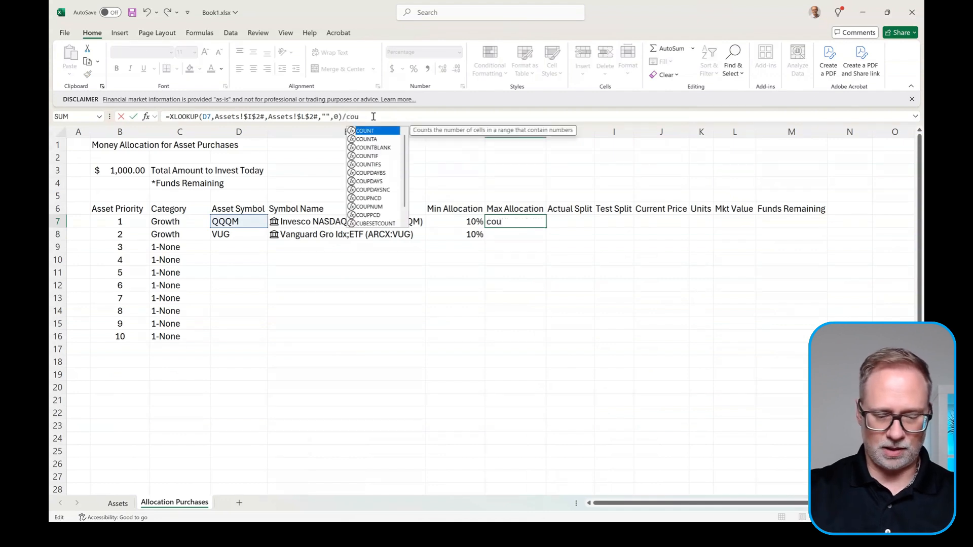
type("ntif(")
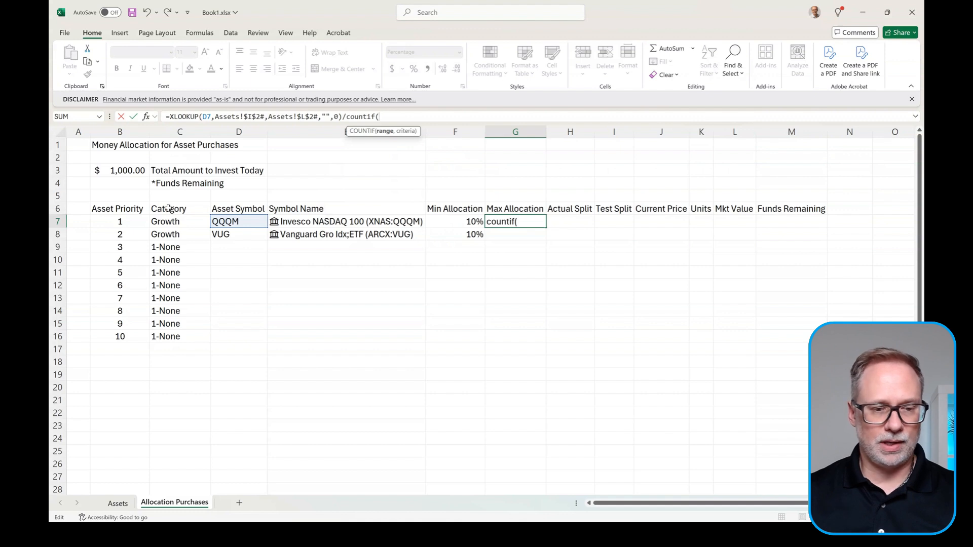
left_click_drag(174, 221, 167, 335)
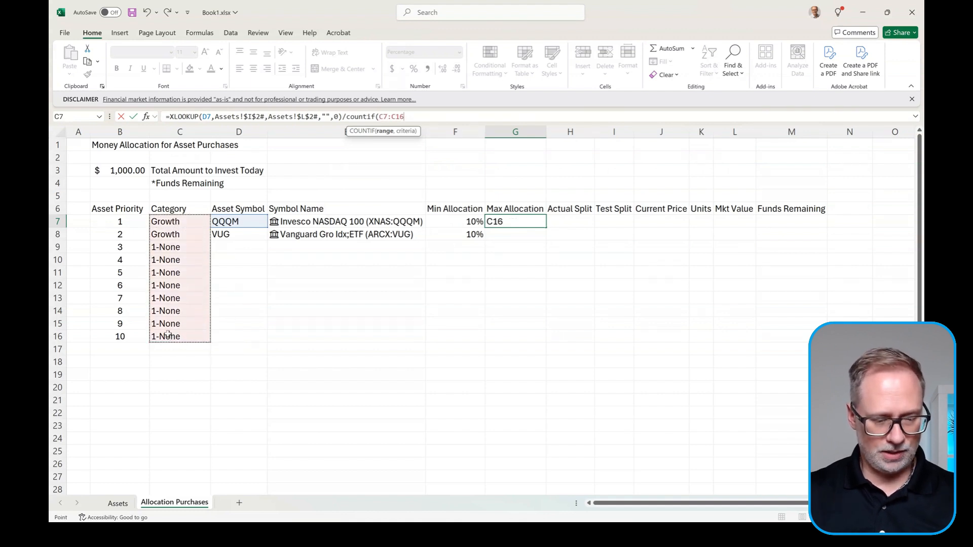
key("F4")
type(",")
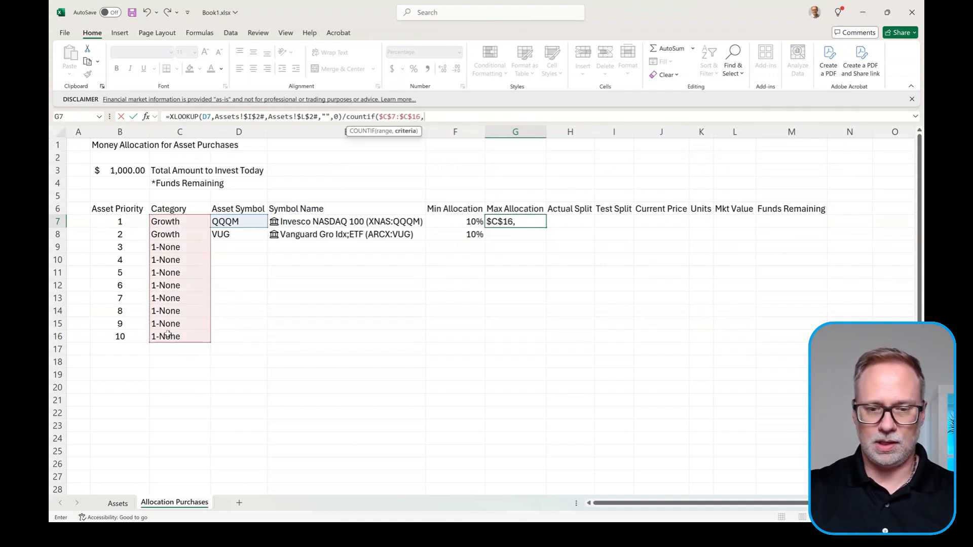
left_click(186, 221)
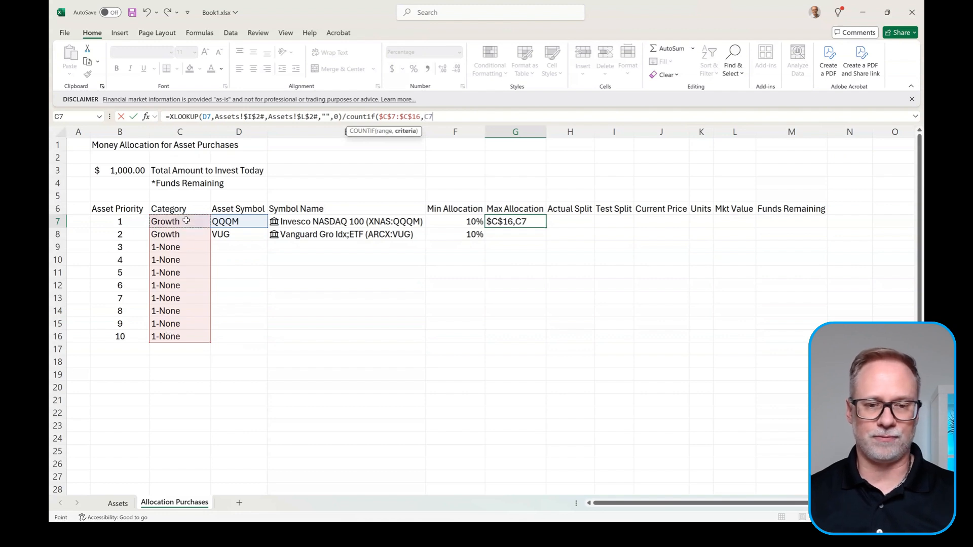
type(")")
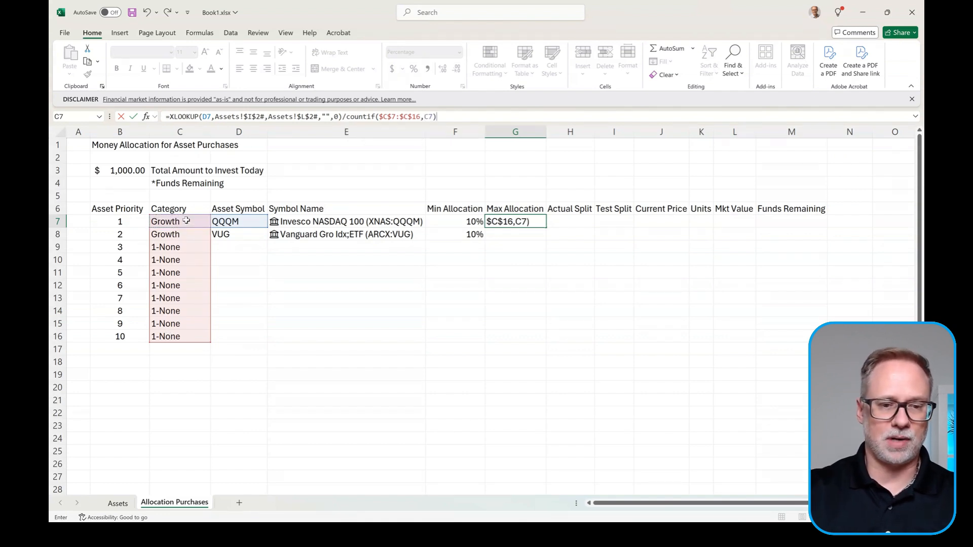
key("Return")
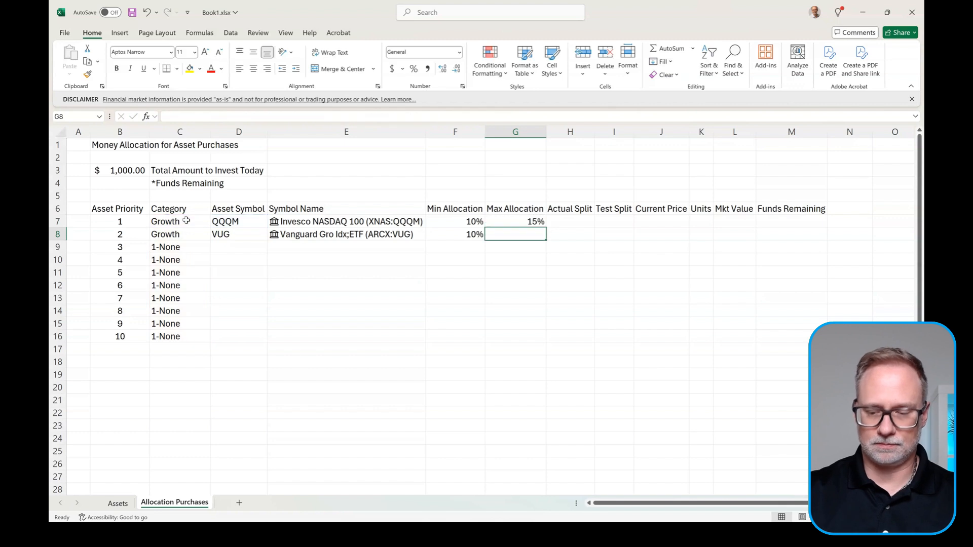
Step: Fill the G7 max allocation formula down to G8 and select the VUG row D8:G8
key("Up")
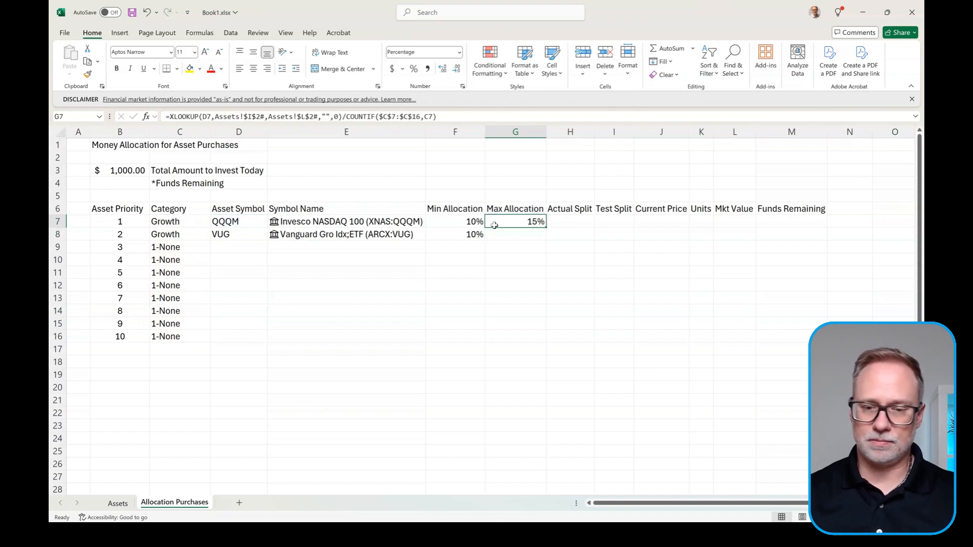
left_click_drag(545, 233, 545, 239)
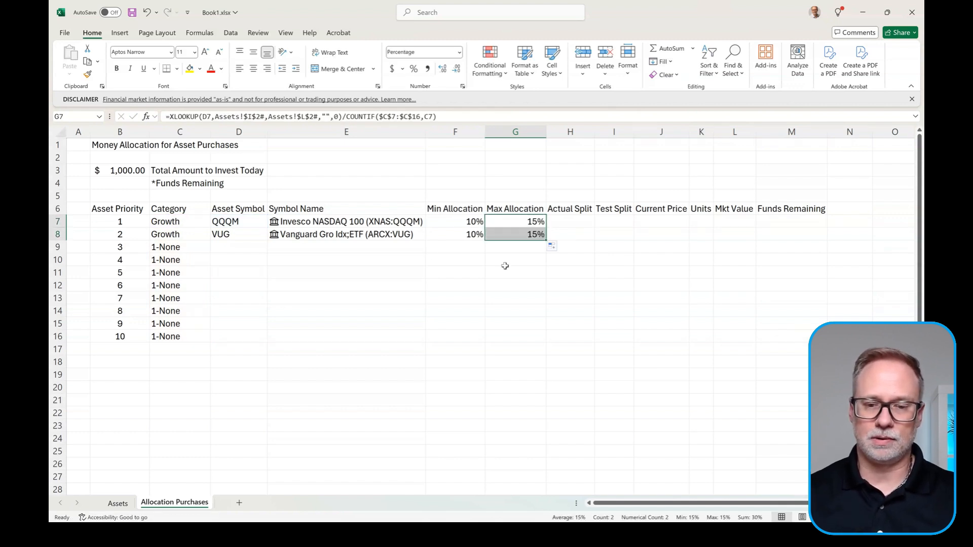
left_click(514, 220)
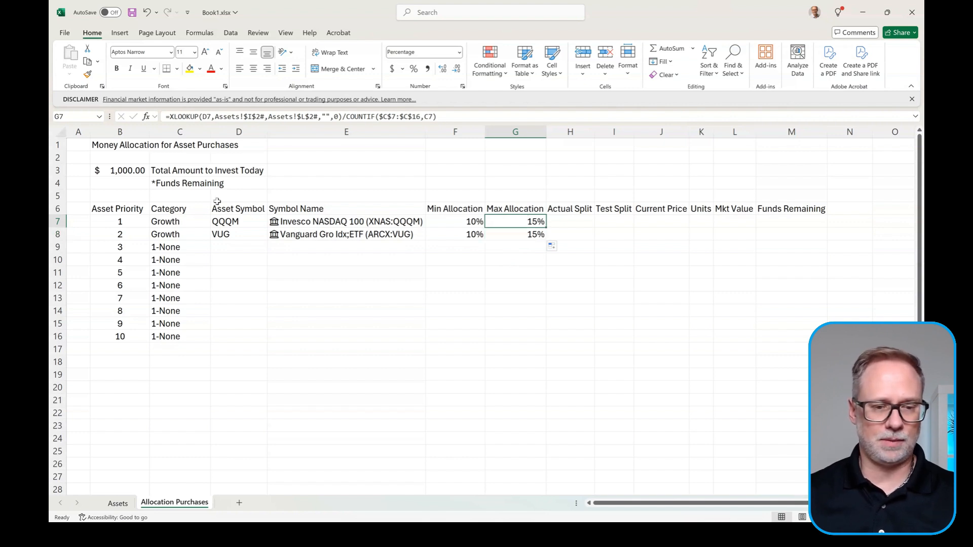
left_click(237, 234)
left_click_drag(236, 234, 491, 234)
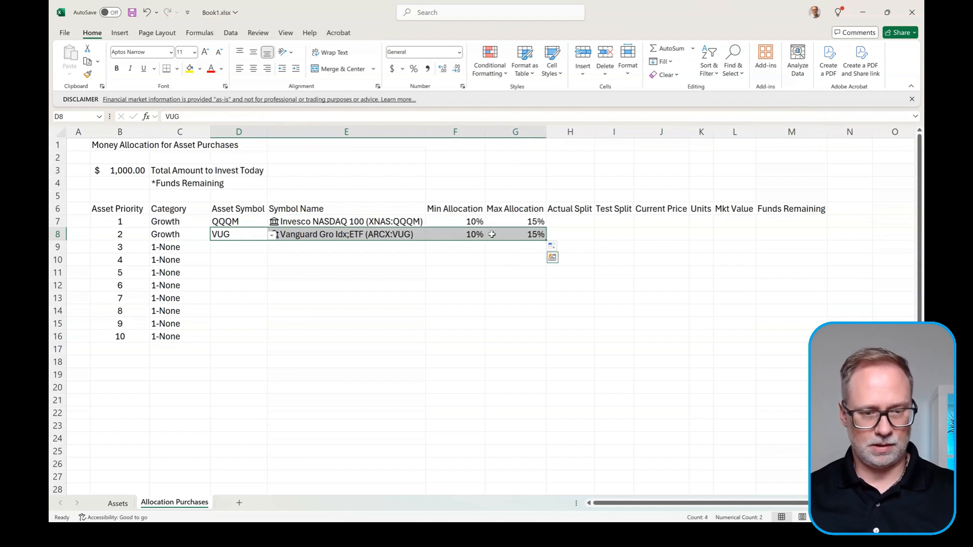
Step: Paste the VUG row's formulas from D8:G8 into rows 9–16
key("ctrl+c")
left_click_drag(247, 247, 238, 333)
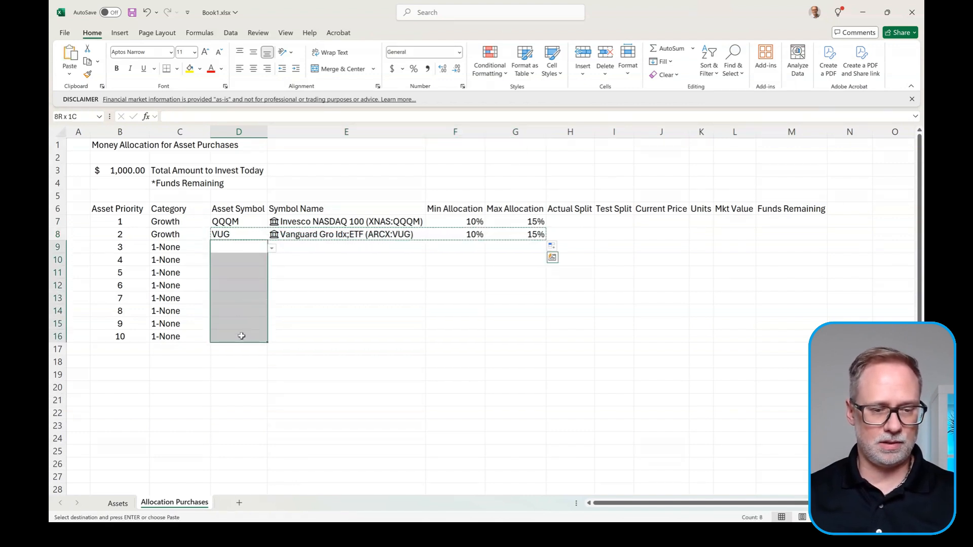
left_click(69, 75)
left_click(84, 105)
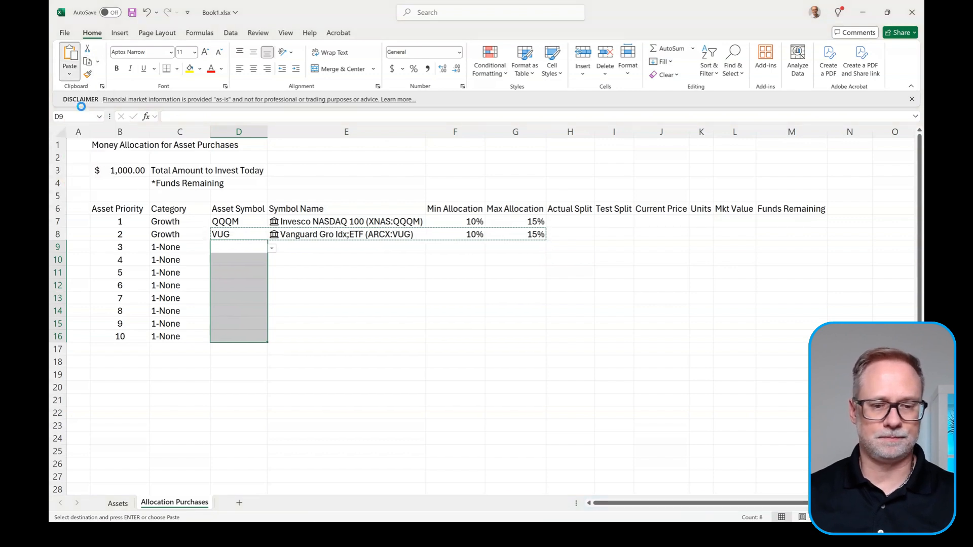
key("Escape")
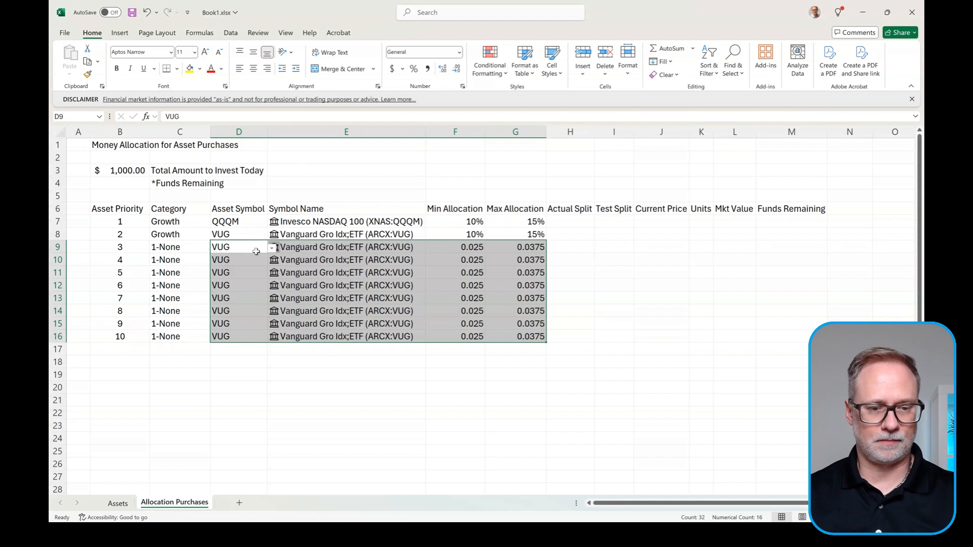
Step: Clear the copied symbols in D9:D16 and check the XLOOKUP formulas in E7 and E9
left_click(256, 251)
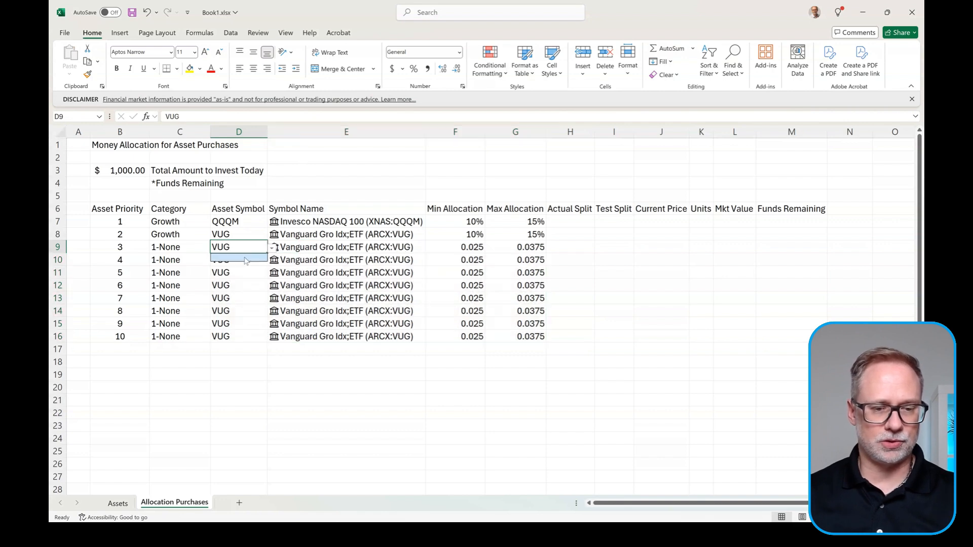
key("Delete")
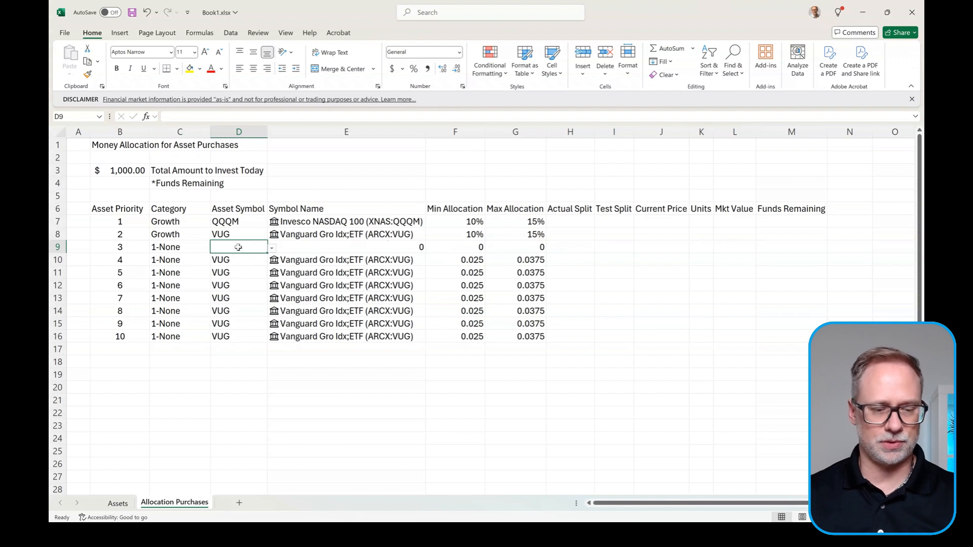
key("ctrl+c")
left_click_drag(238, 260, 237, 335)
key("ctrl+v")
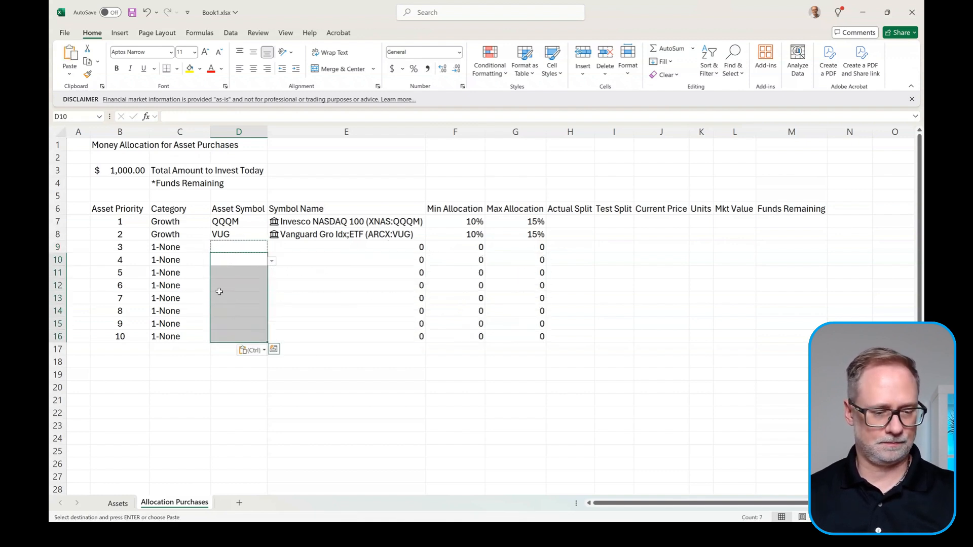
left_click(303, 222)
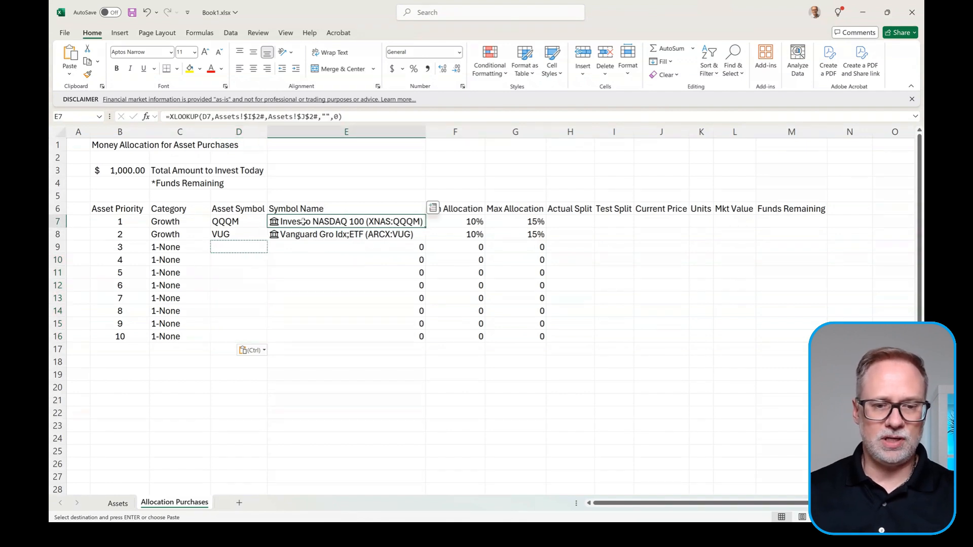
left_click(289, 247)
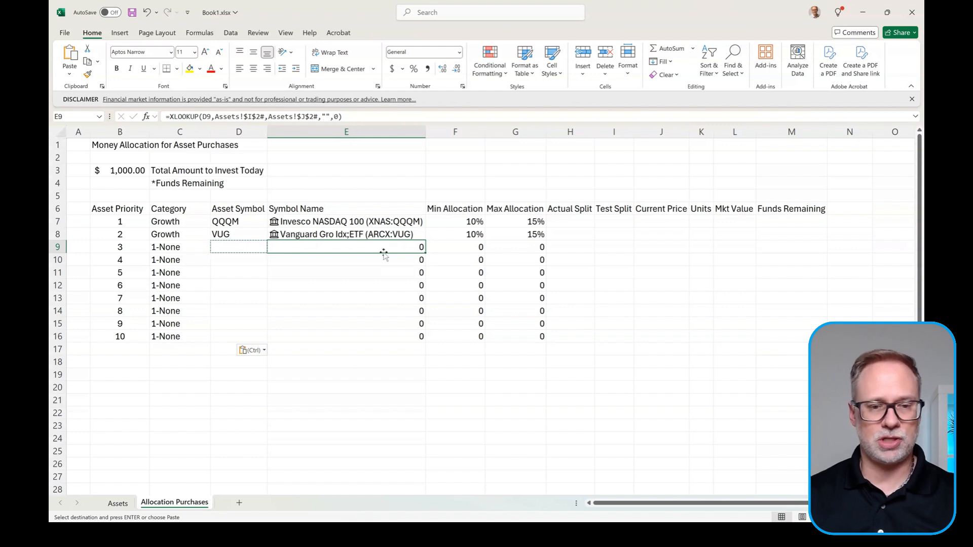
Step: Wrap E7's XLOOKUP in IF(XLOOKUP(...)=0,"",XLOOKUP(...)) to blank out zero results
left_click(316, 226)
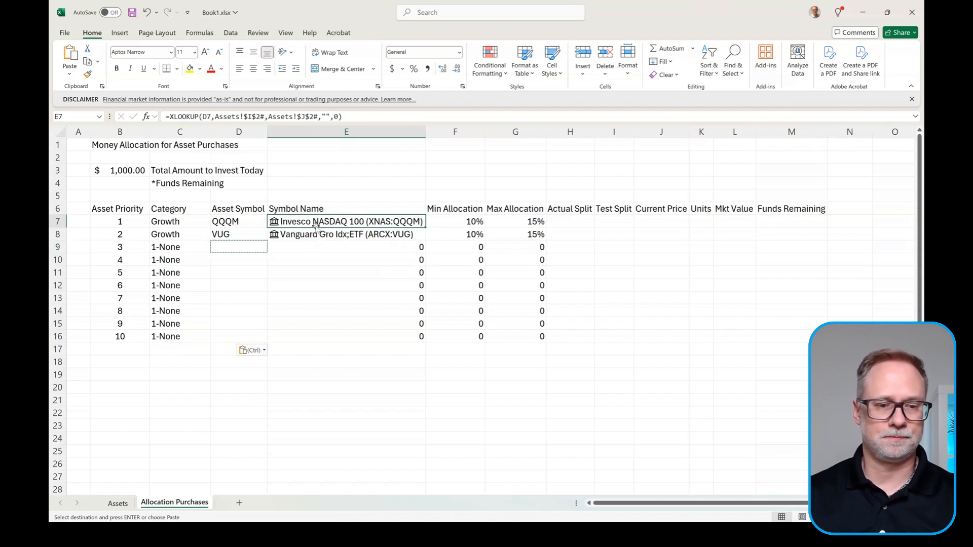
left_click(172, 117)
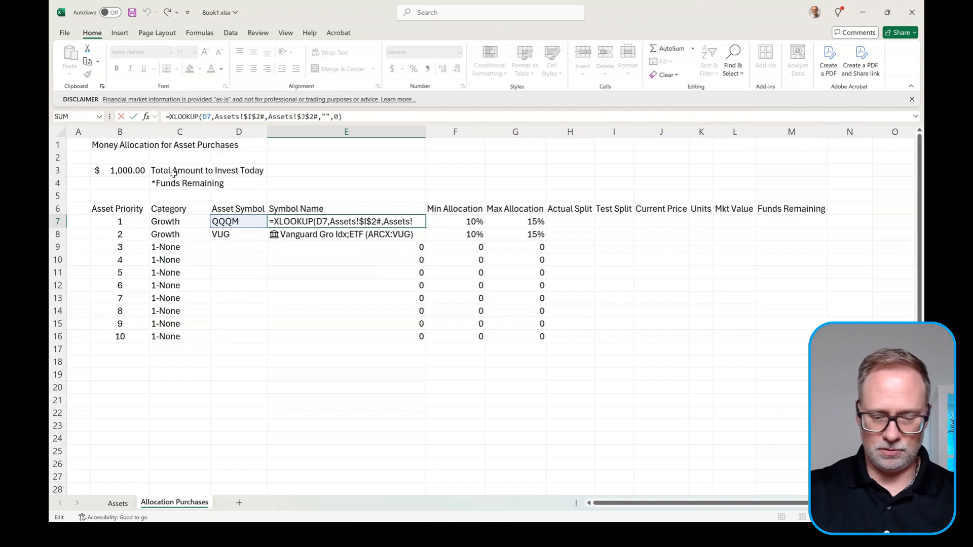
type("if(")
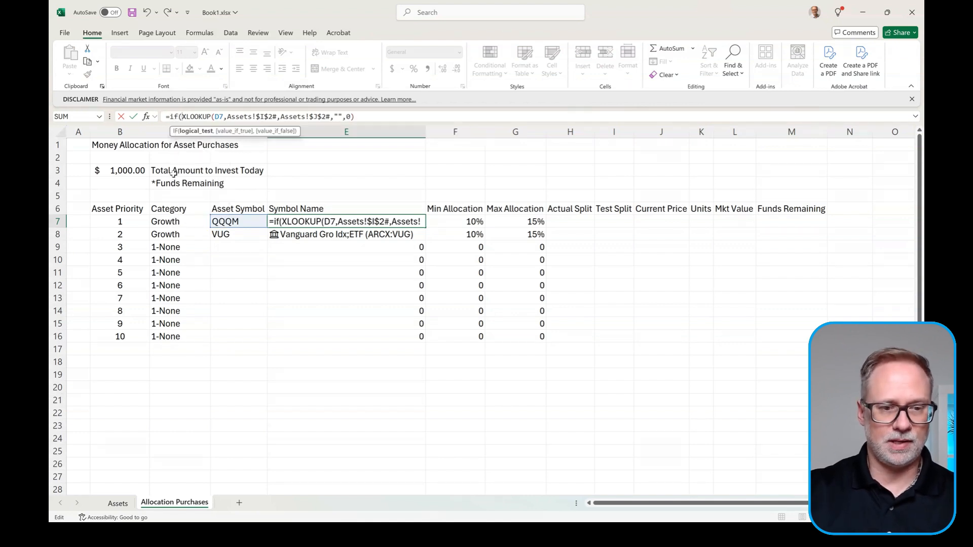
left_click(367, 121)
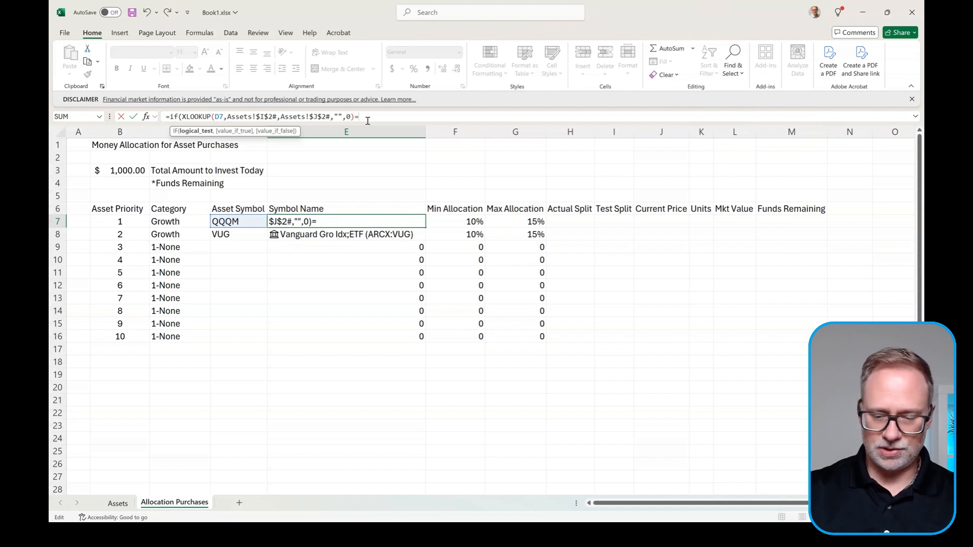
type("=0")
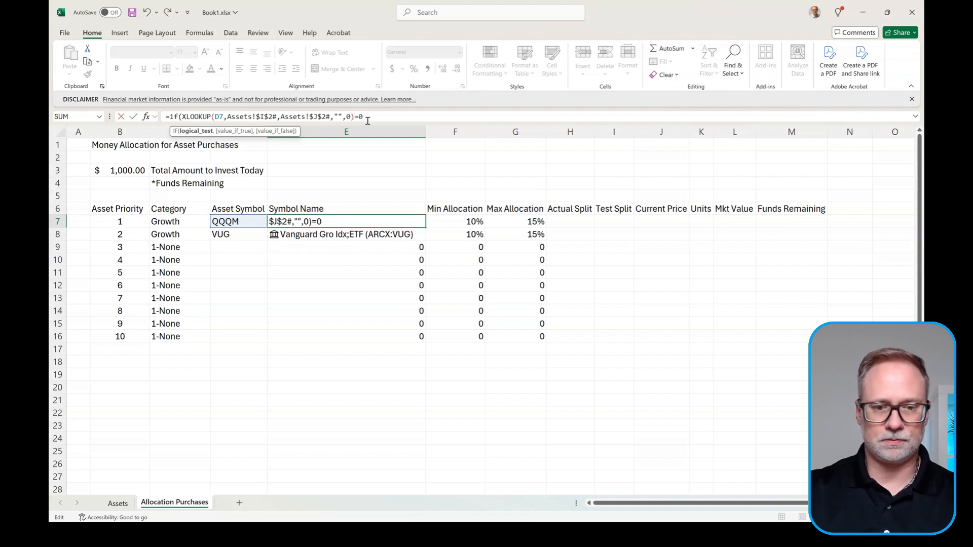
type(",\"\"")
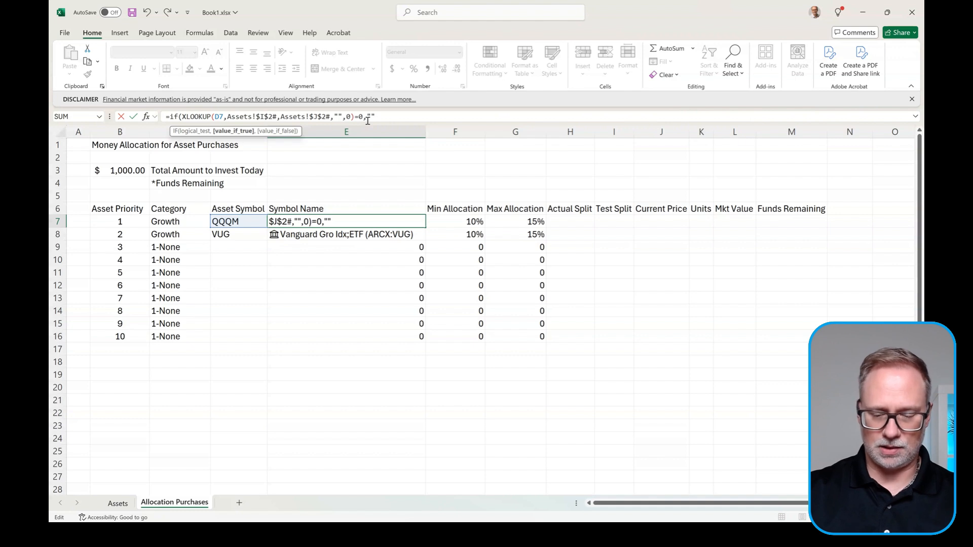
type(",")
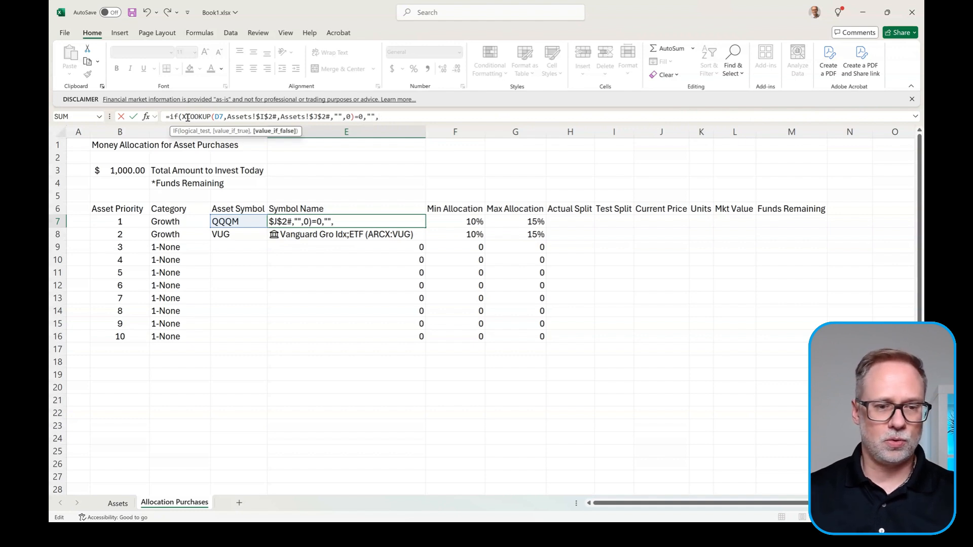
left_click_drag(182, 118, 352, 117)
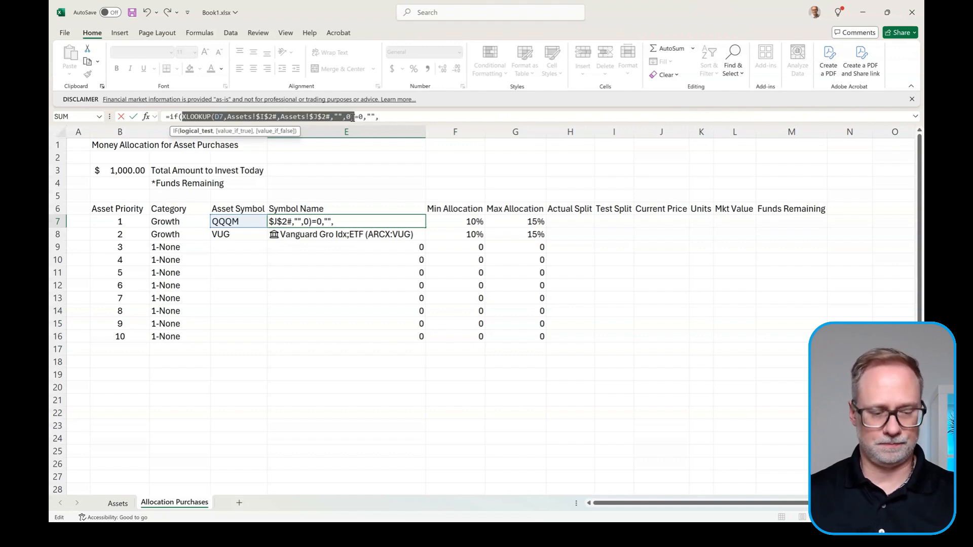
left_click(394, 117)
key("ctrl+v")
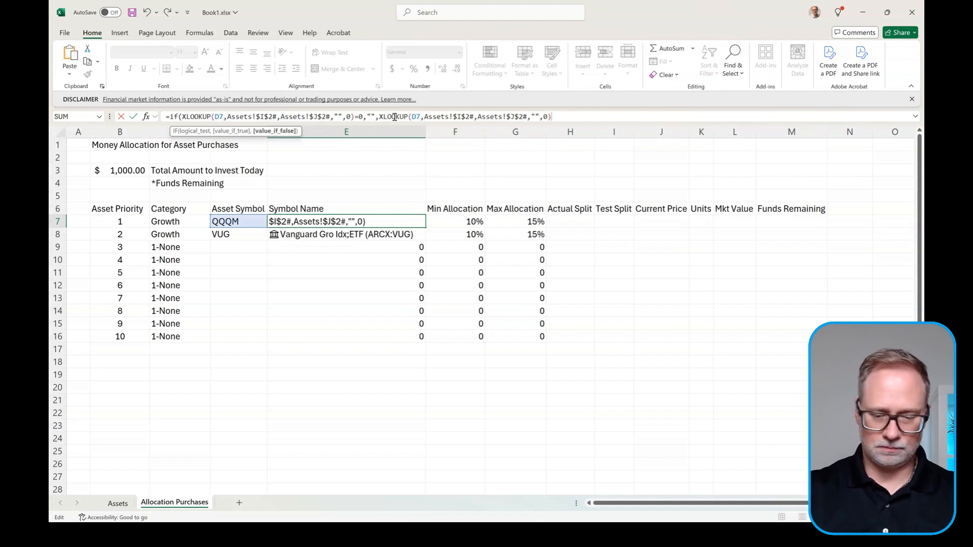
type(")")
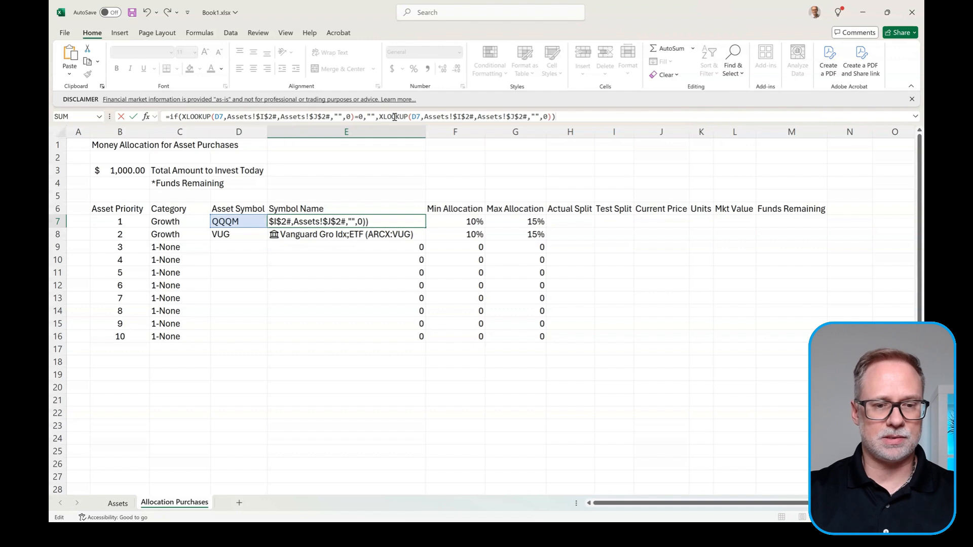
key("Return")
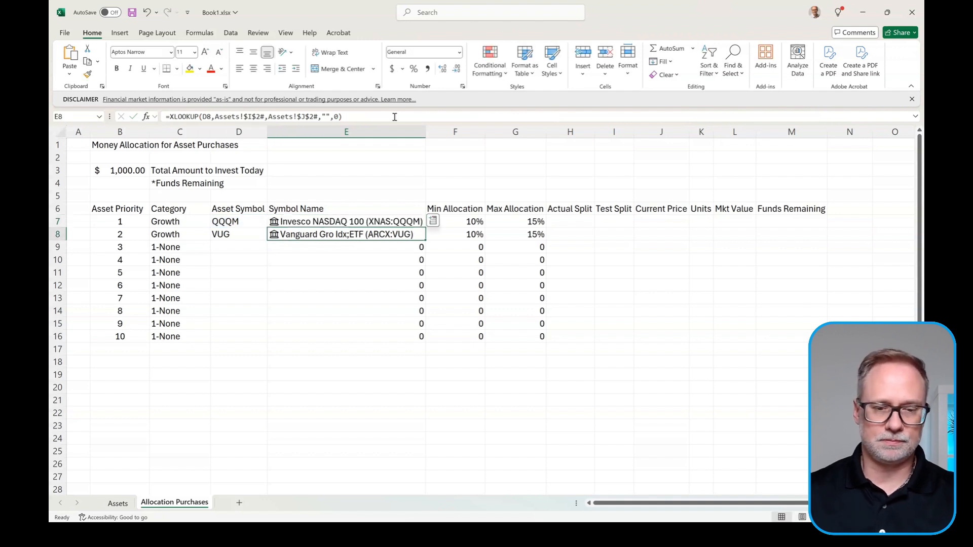
Step: Fill the IF-wrapped Symbol Name formula from E7 down to E16
left_click(403, 223)
left_click_drag(425, 228, 422, 341)
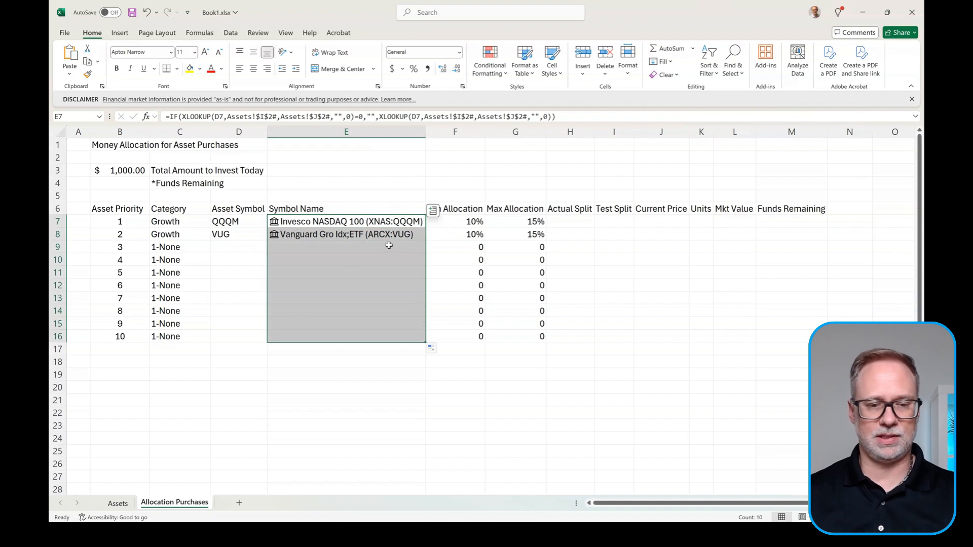
key("Down")
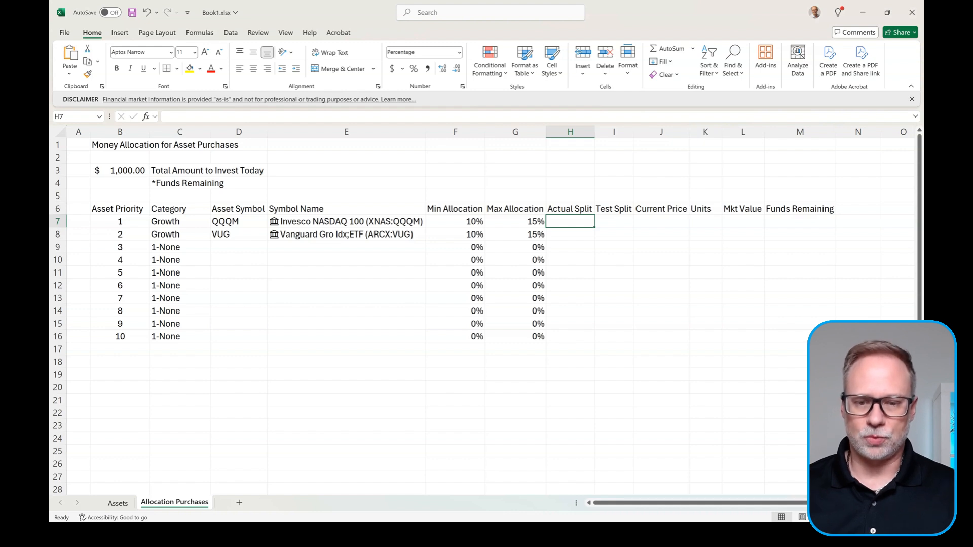
Step: Enter =L7/$B$3 in H7 as QQQM's Actual Split, showing 0.0%
type("=")
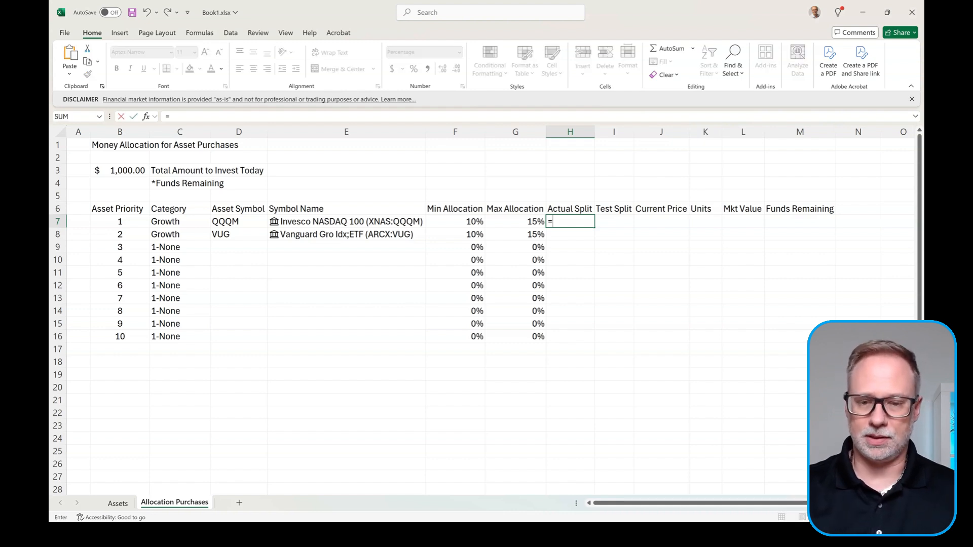
left_click(748, 220)
type("/")
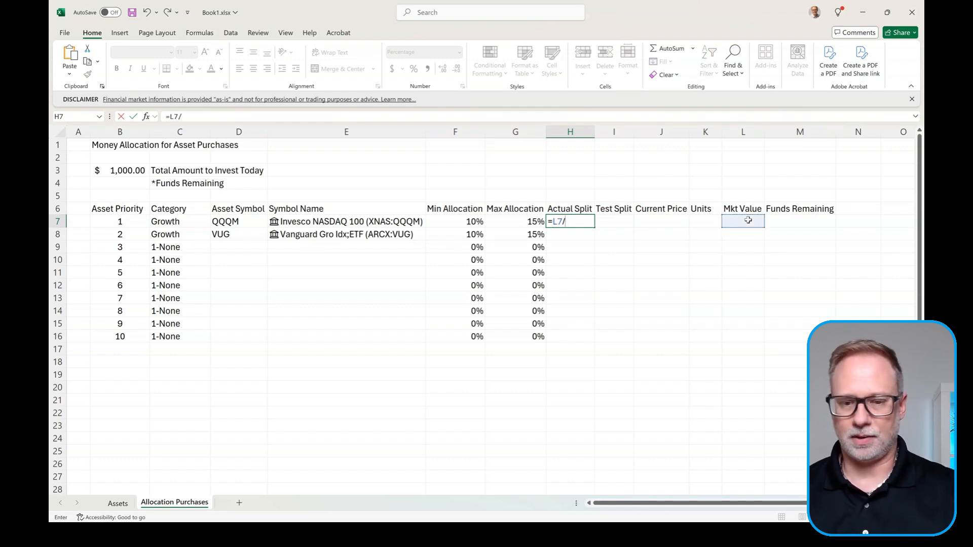
left_click(127, 171)
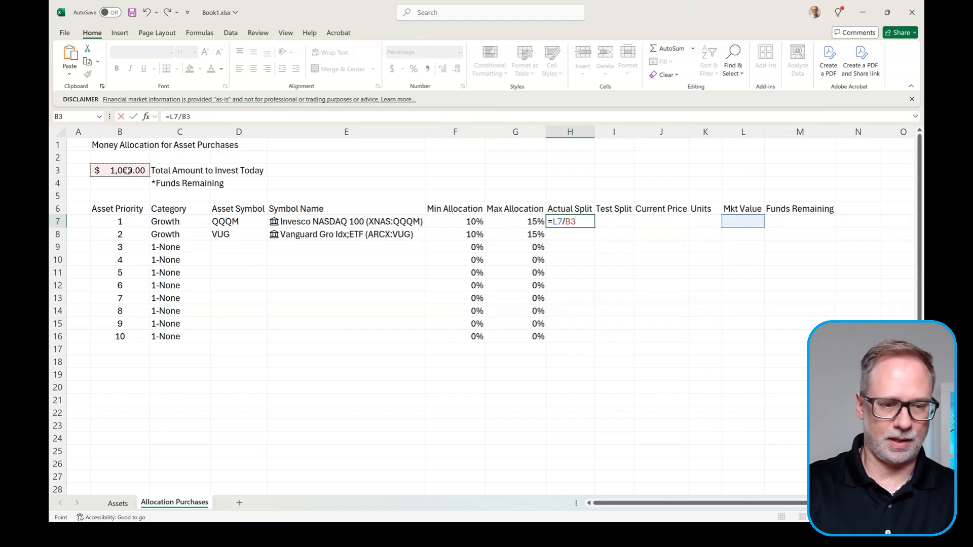
key("F4")
key("Return")
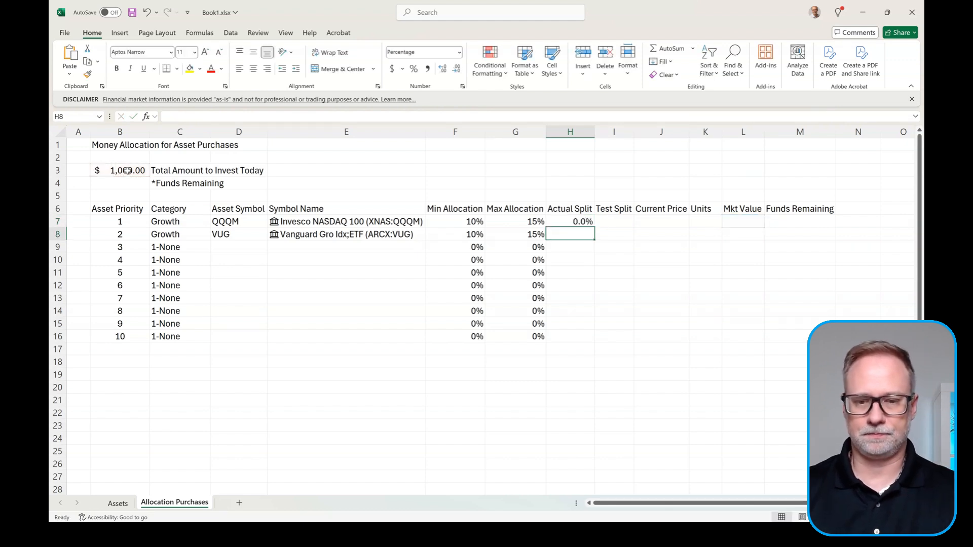
key("Up")
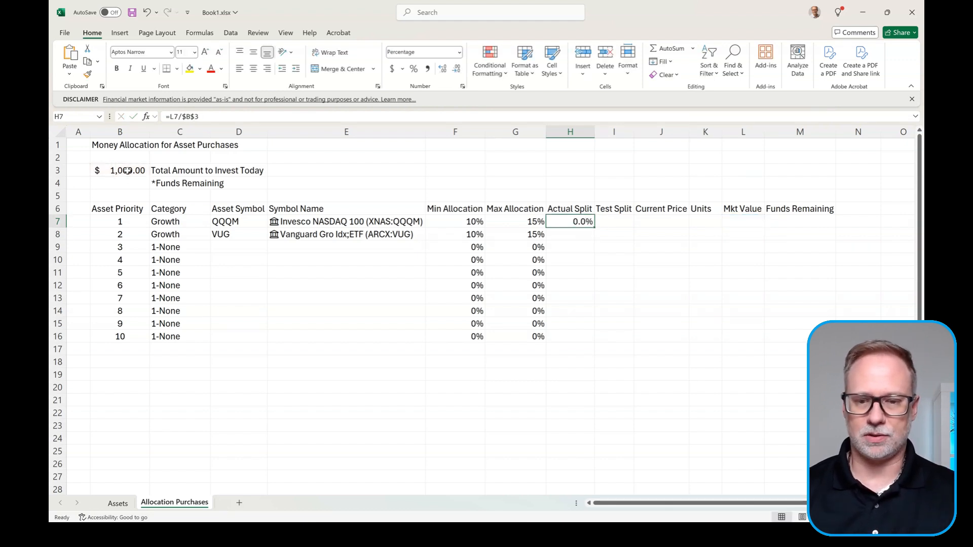
left_click(610, 224)
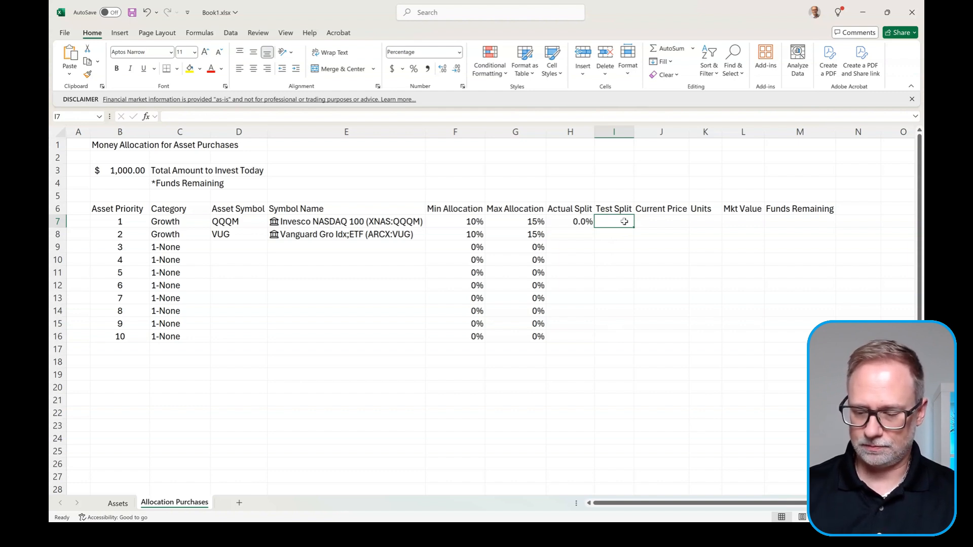
Step: Enter 30% as QQQM's test split in I7
type("30")
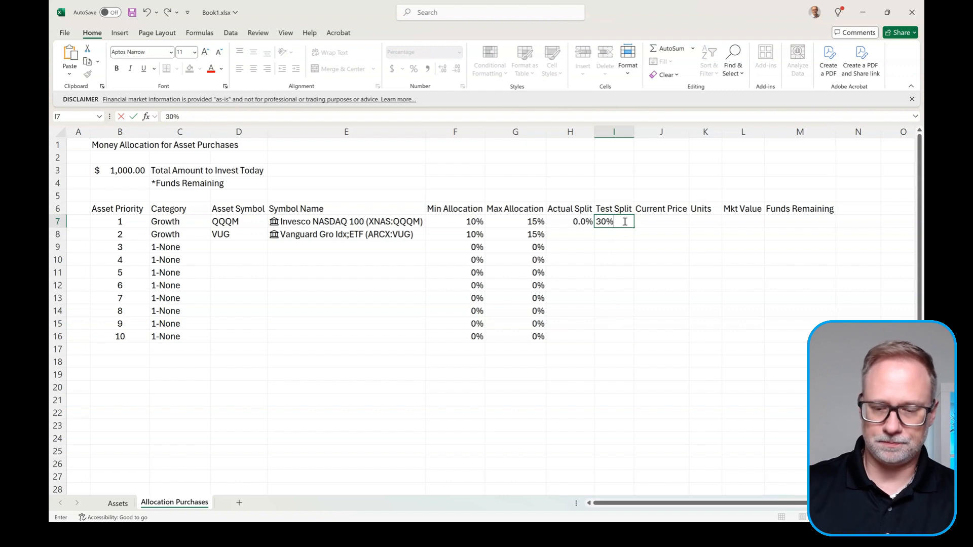
key("Return")
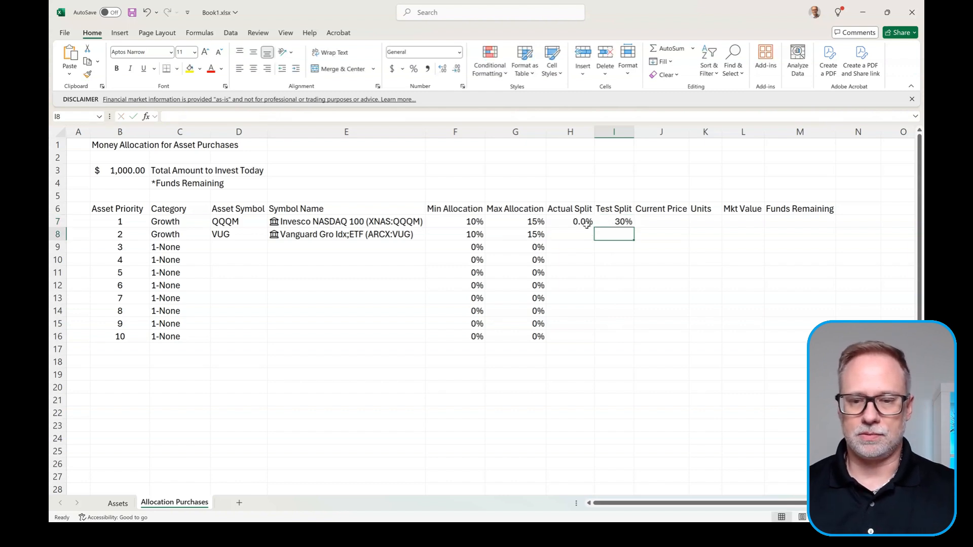
left_click(626, 221)
Step: Insert QQQM's linked Price field into Current Price J7, showing $209.80
left_click(664, 218)
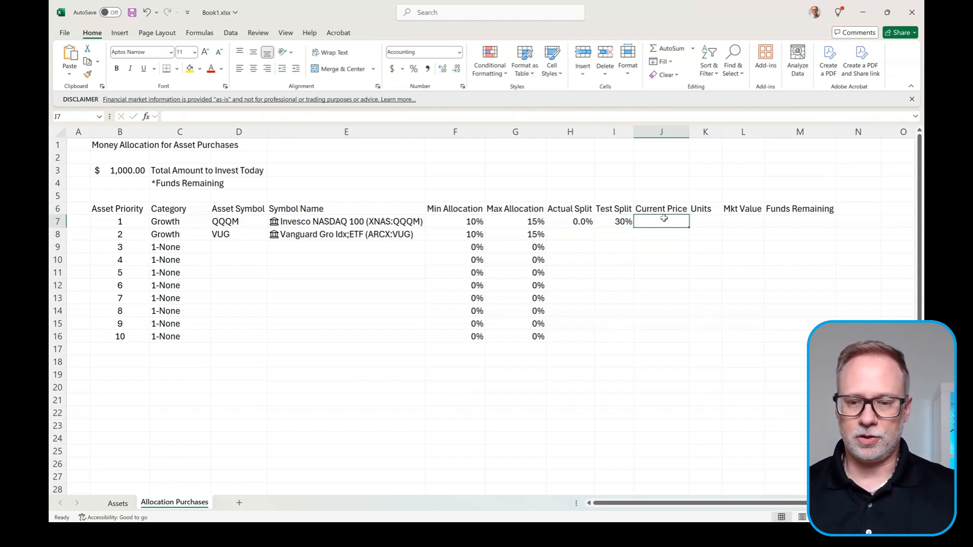
left_click(385, 221)
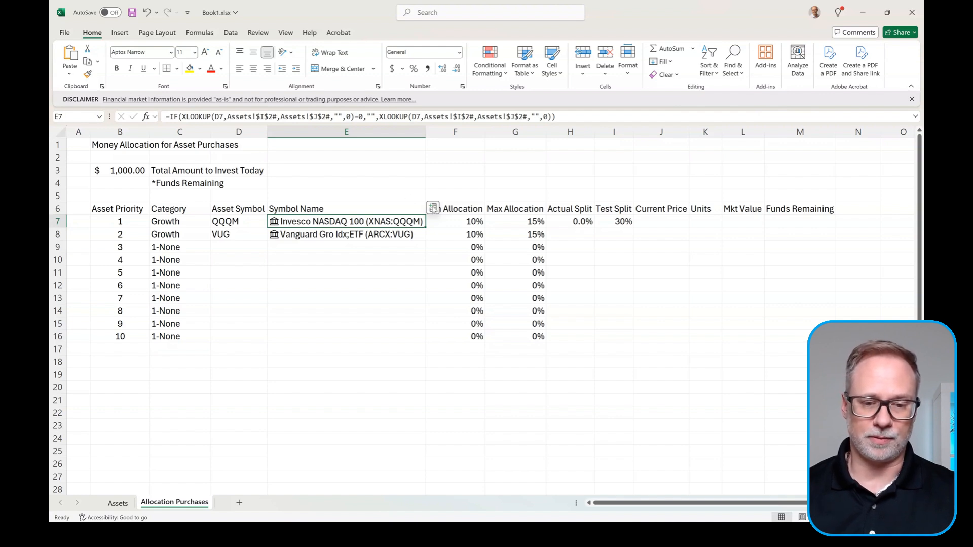
left_click(432, 208)
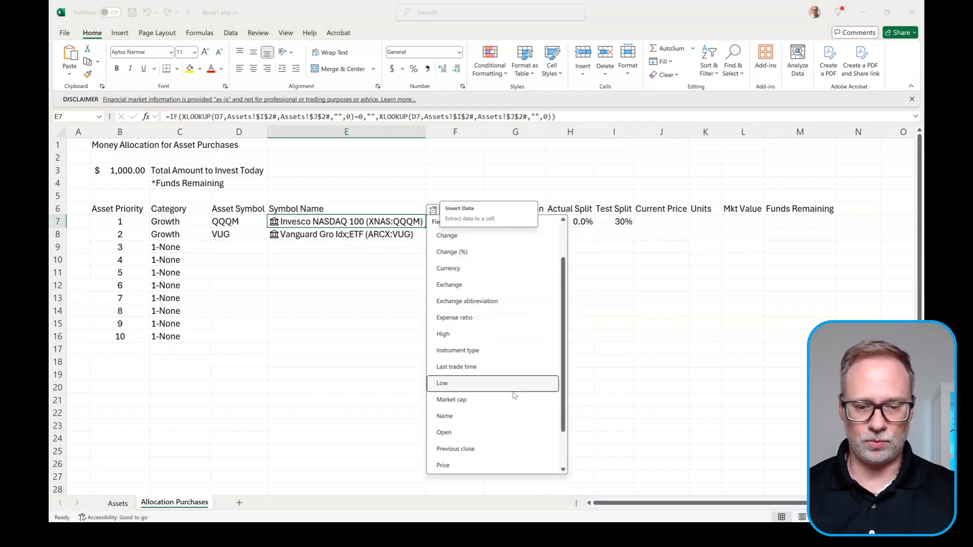
scroll(474, 396, "down", 2)
left_click(474, 417)
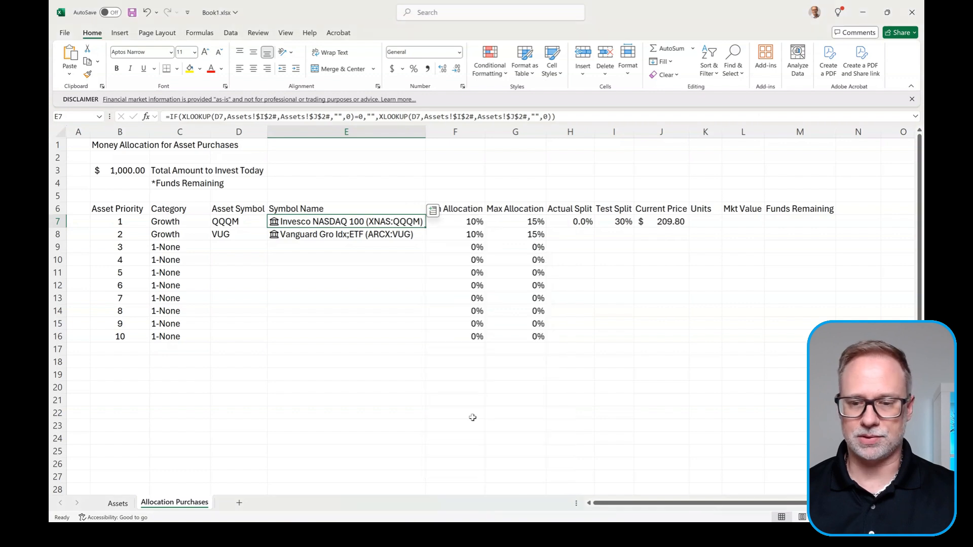
left_click(705, 221)
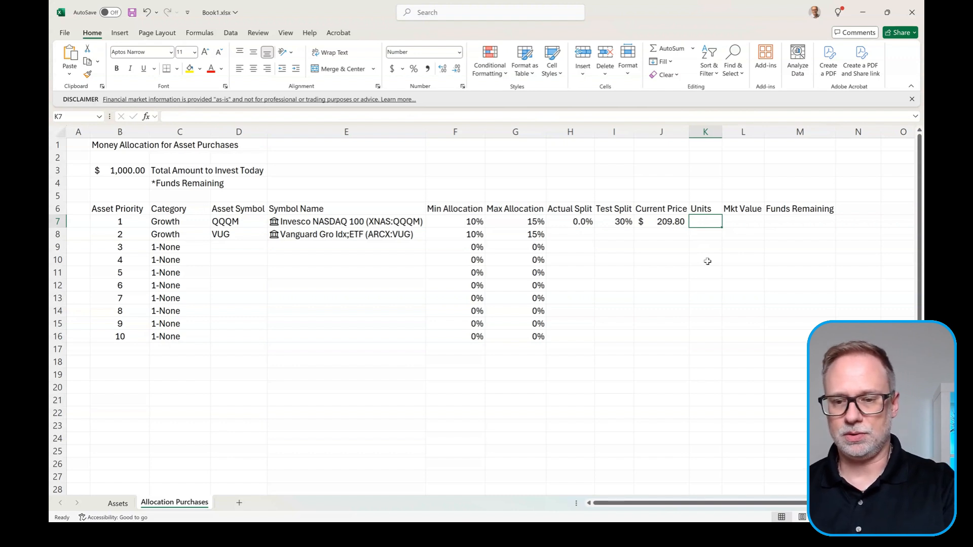
Step: Enter =$B$3*I7/J7 in K7 to compute QQQM's affordable units
type("=")
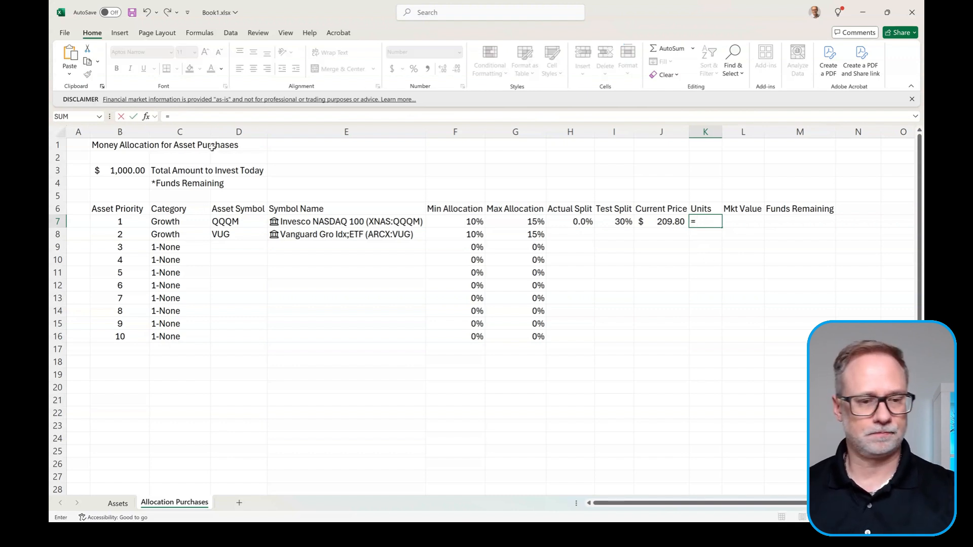
left_click(135, 170)
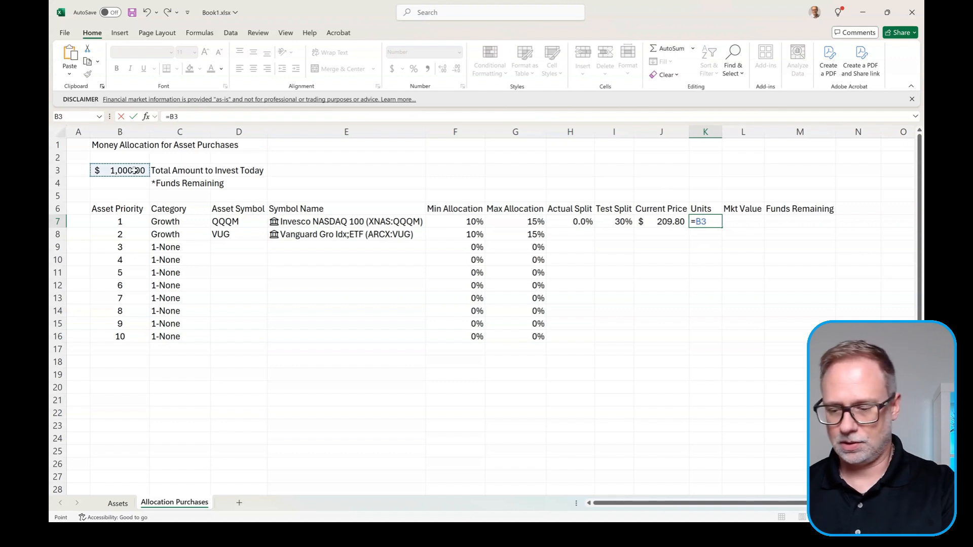
type("*")
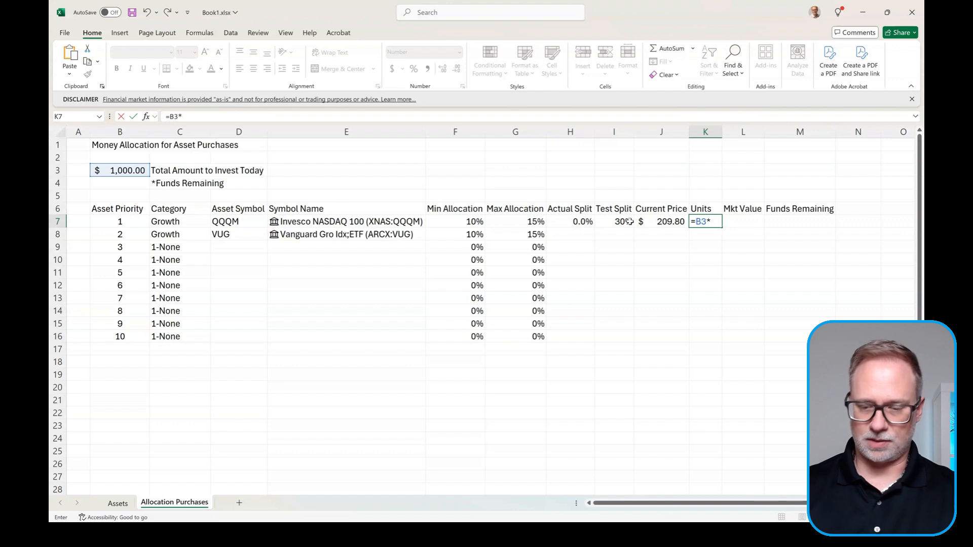
key("F4")
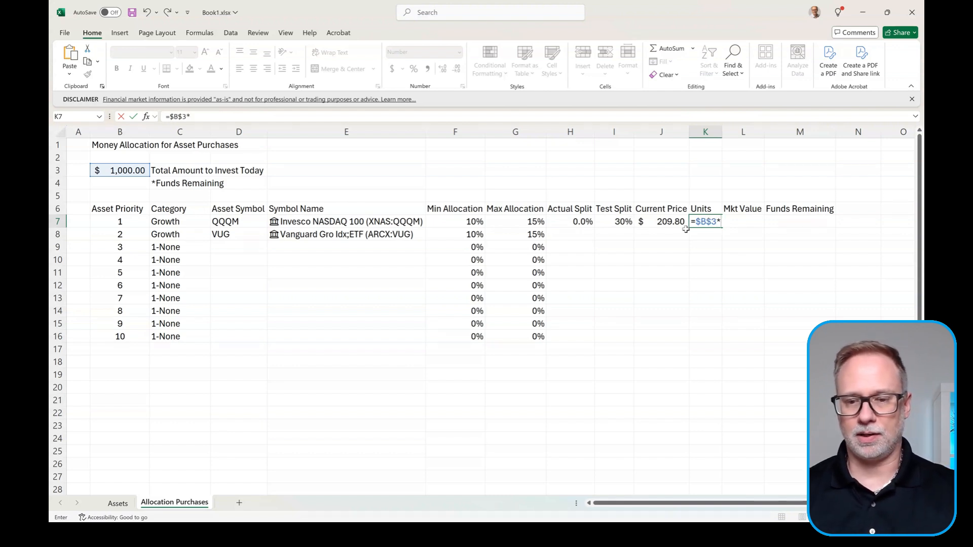
left_click(624, 220)
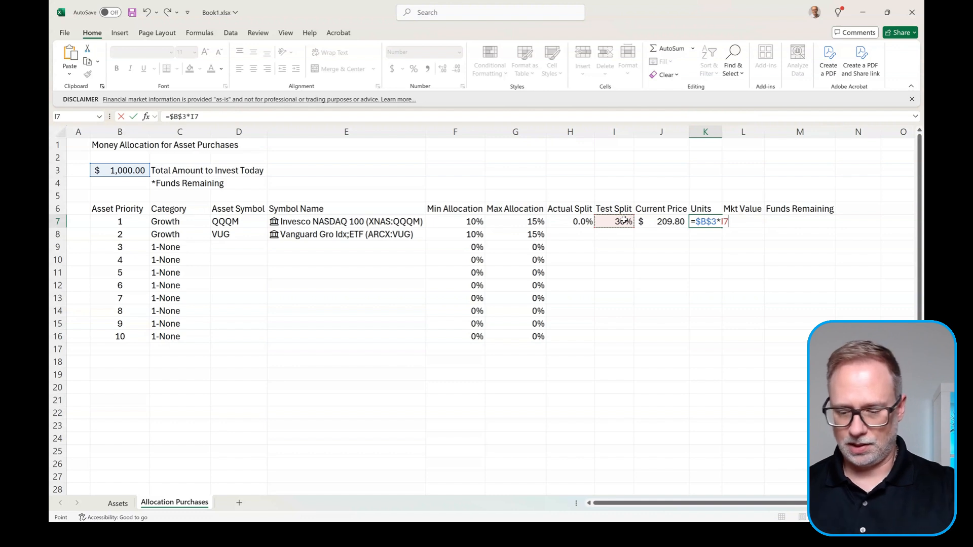
type("/")
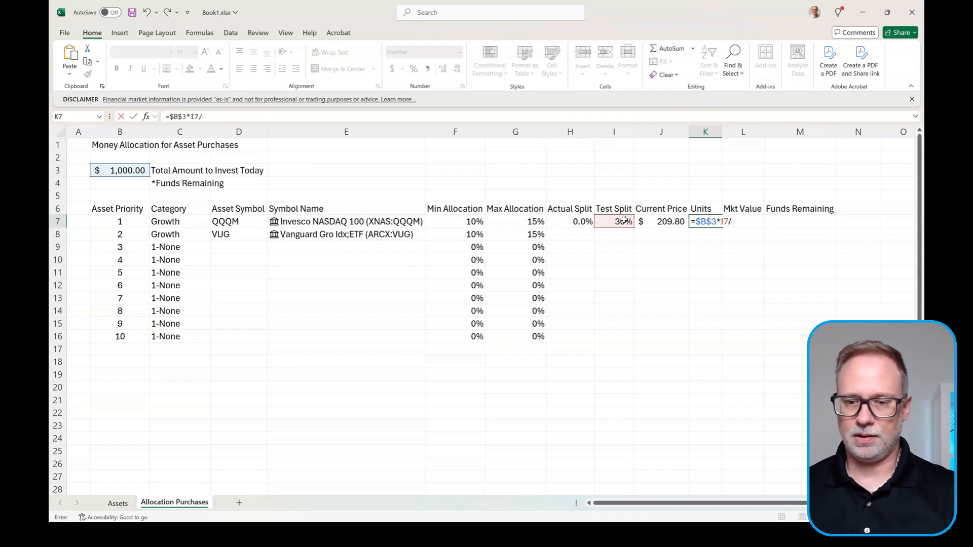
left_click(673, 222)
key("Return")
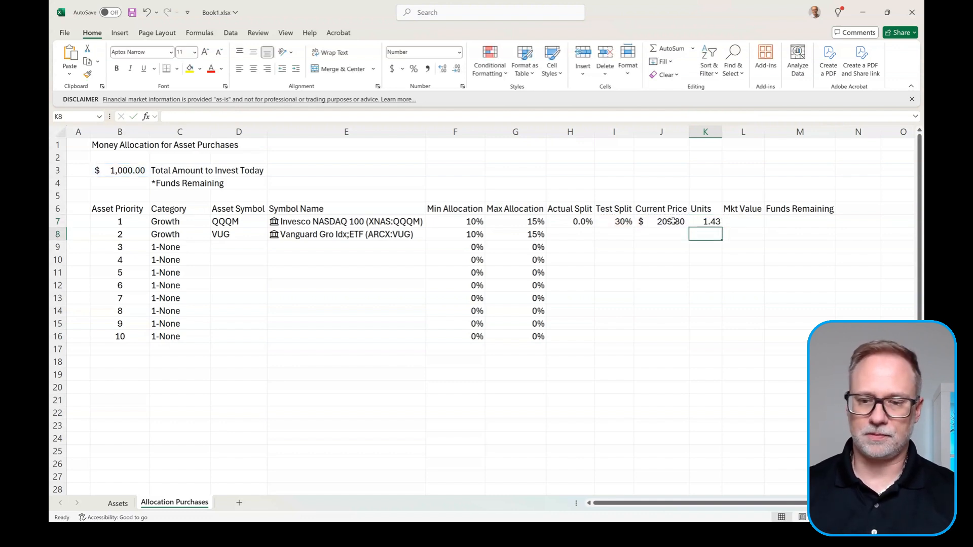
left_click(700, 223)
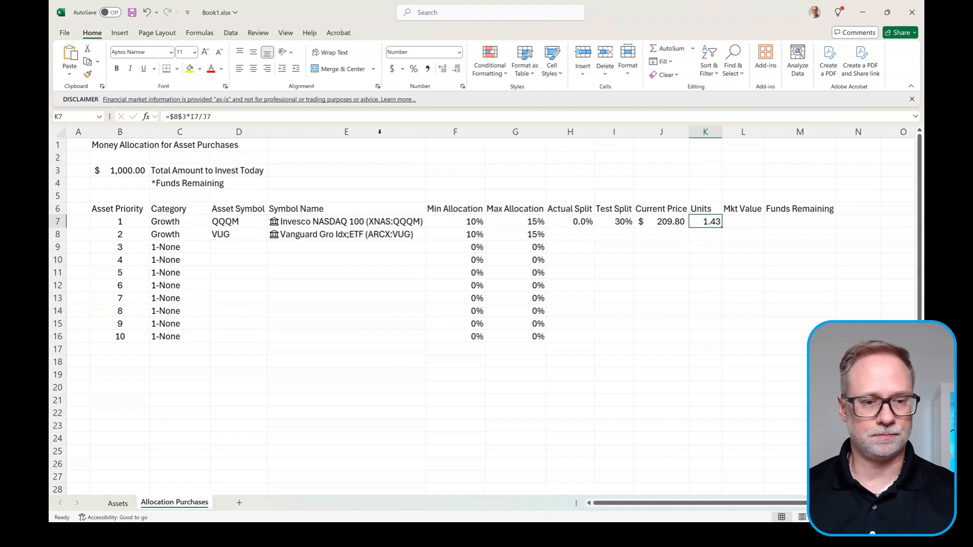
Step: Wrap the units formula as =TRUNC($B$3*I7/J7,0) so it shows 1.00 whole share
left_click(171, 117)
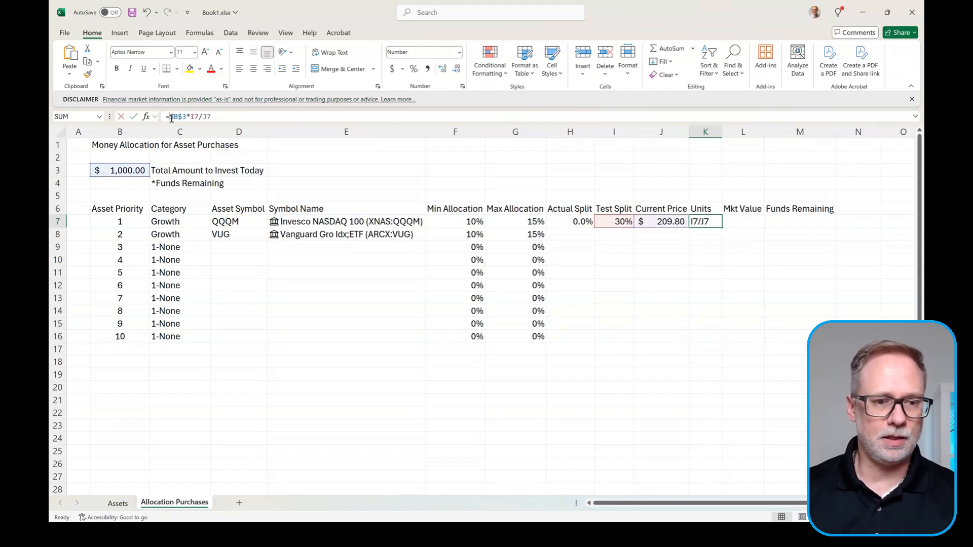
type("trunc")
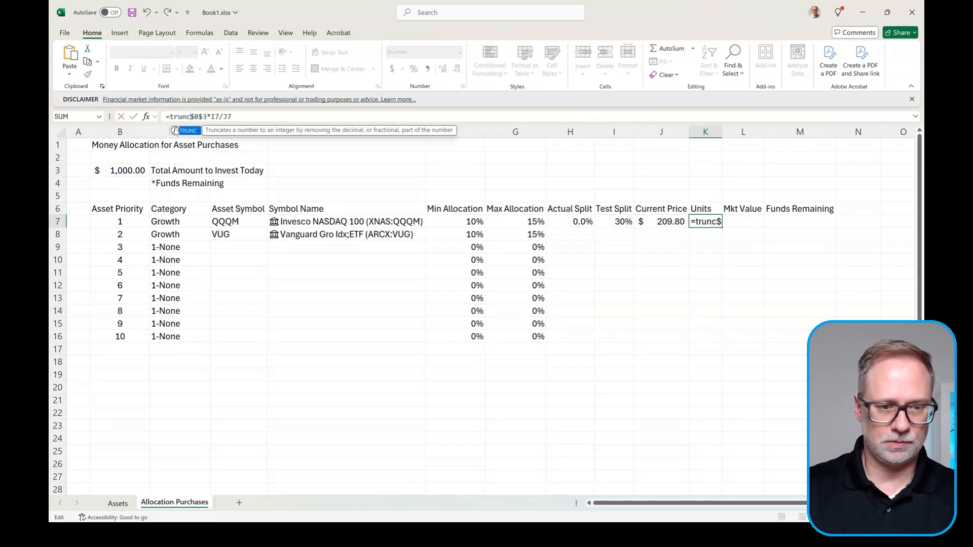
type("(")
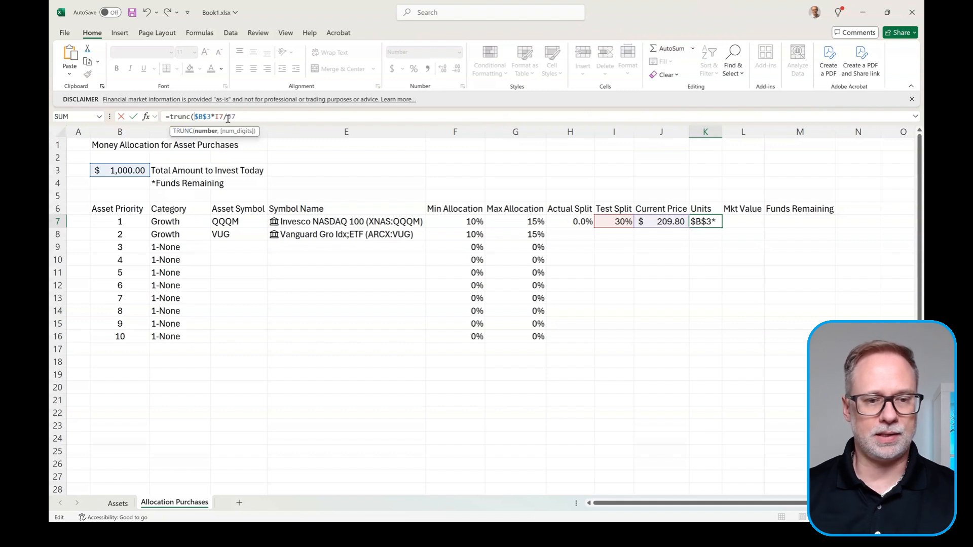
left_click(253, 116)
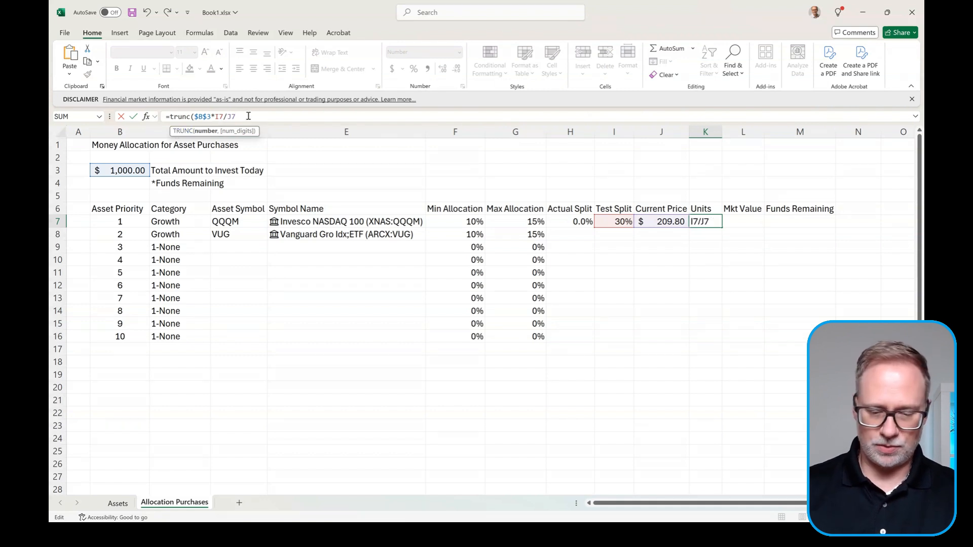
type(",0)")
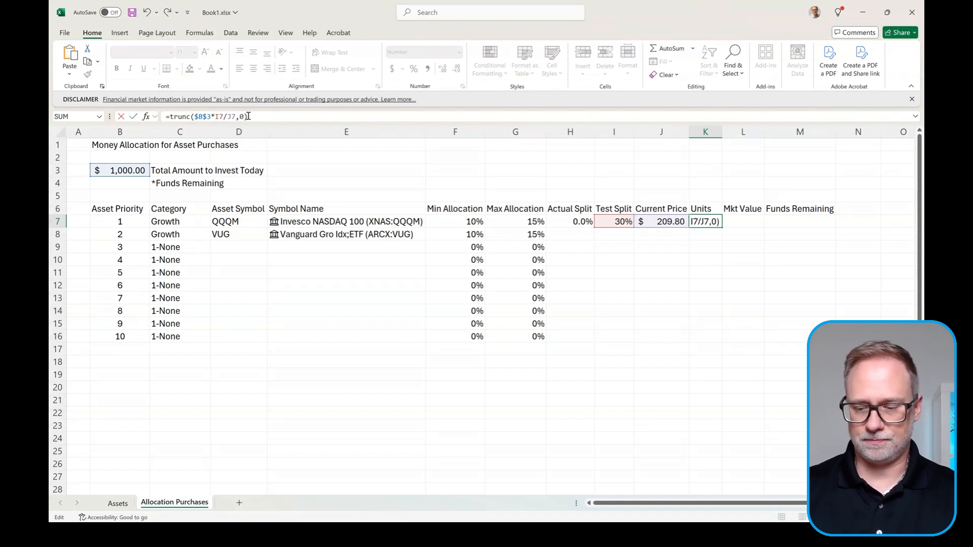
key("Return")
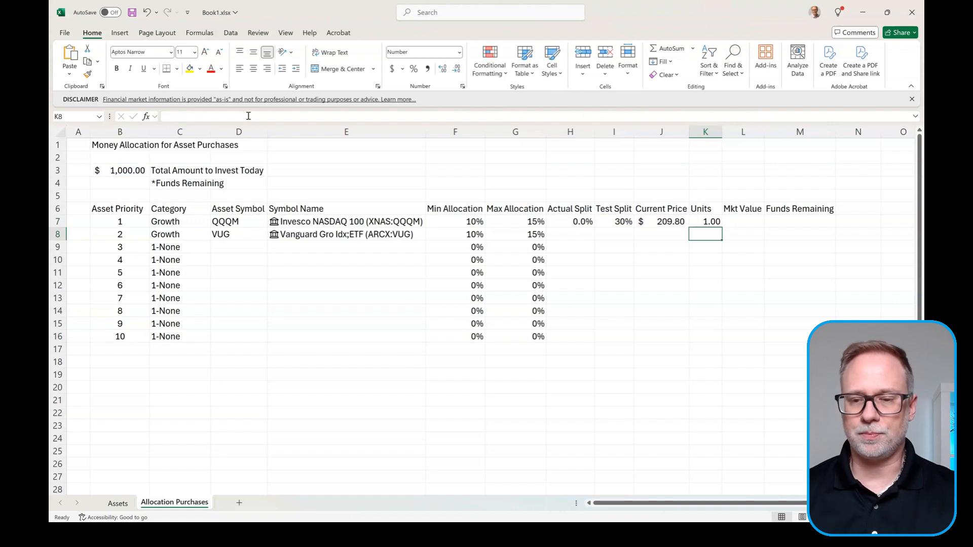
Step: Enter =K7*J7 in L7 for QQQM's market value of $209.80
left_click(707, 222)
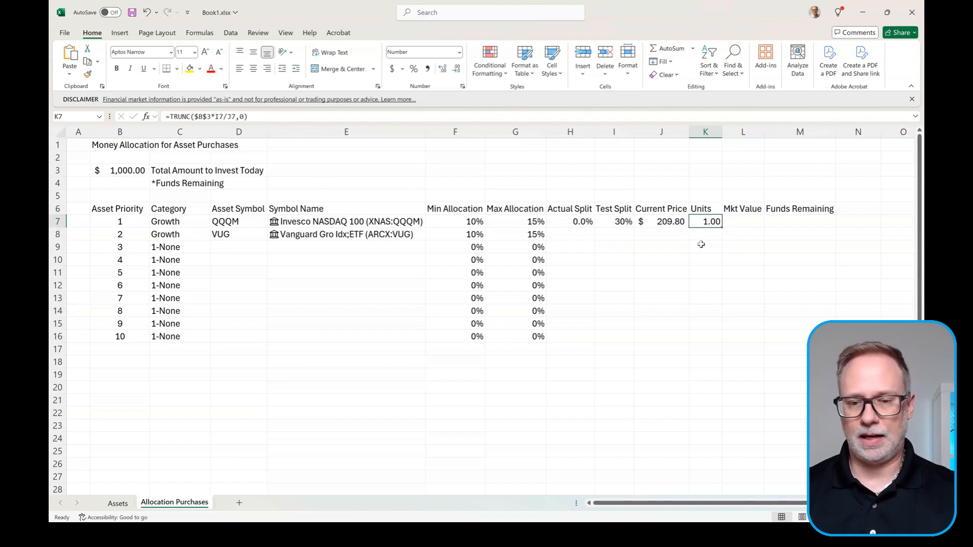
left_click(754, 218)
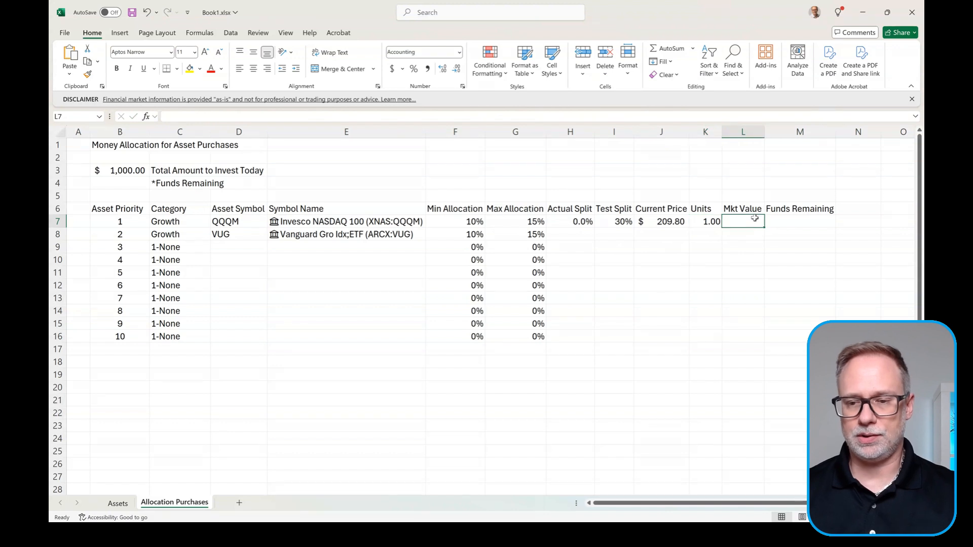
type("=")
left_click(715, 221)
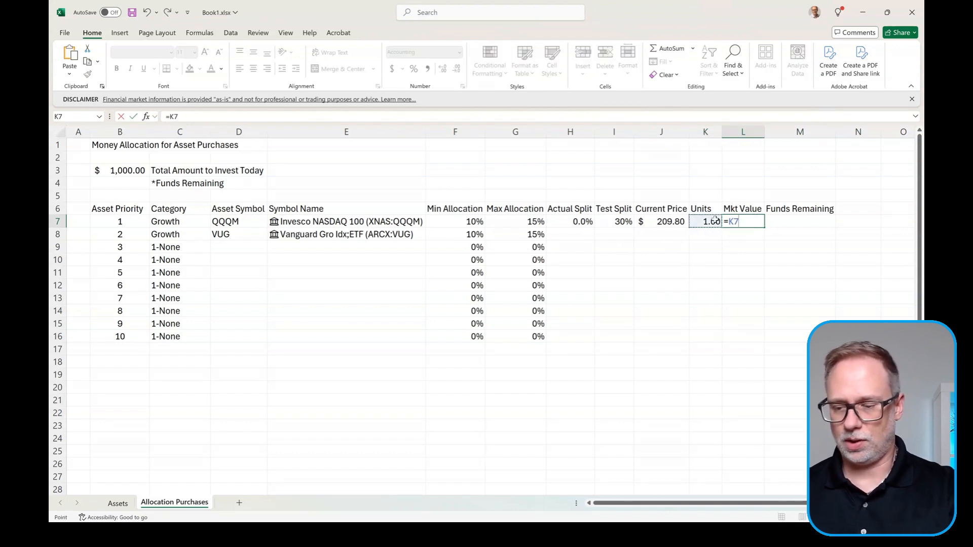
type("*")
left_click(672, 222)
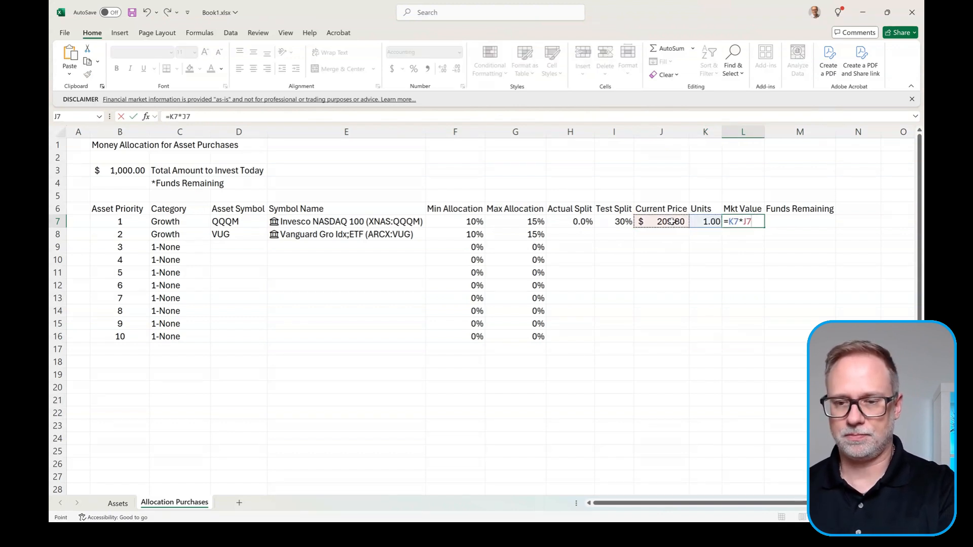
key("Return")
left_click(740, 223)
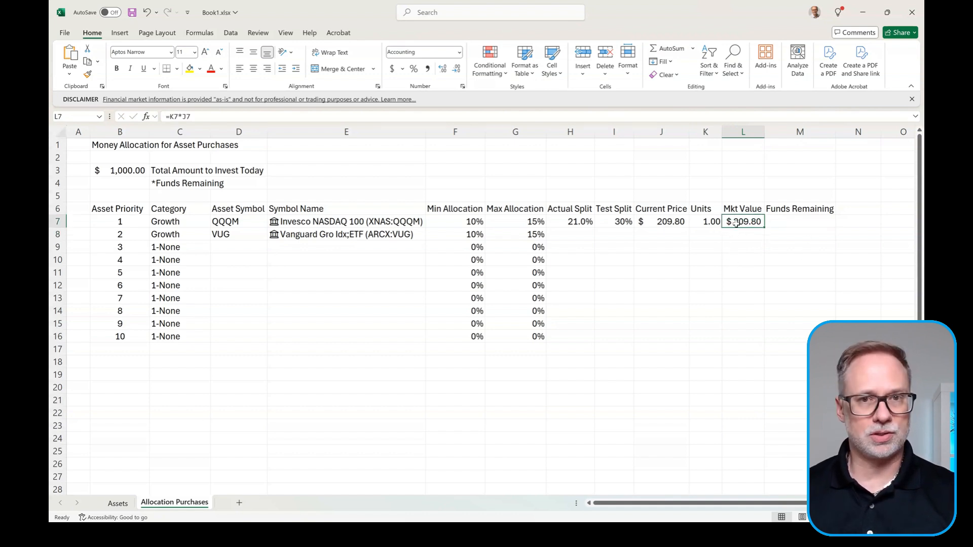
Step: Enter =B3-L7 in M7 for the funds remaining after QQQM
left_click(807, 219)
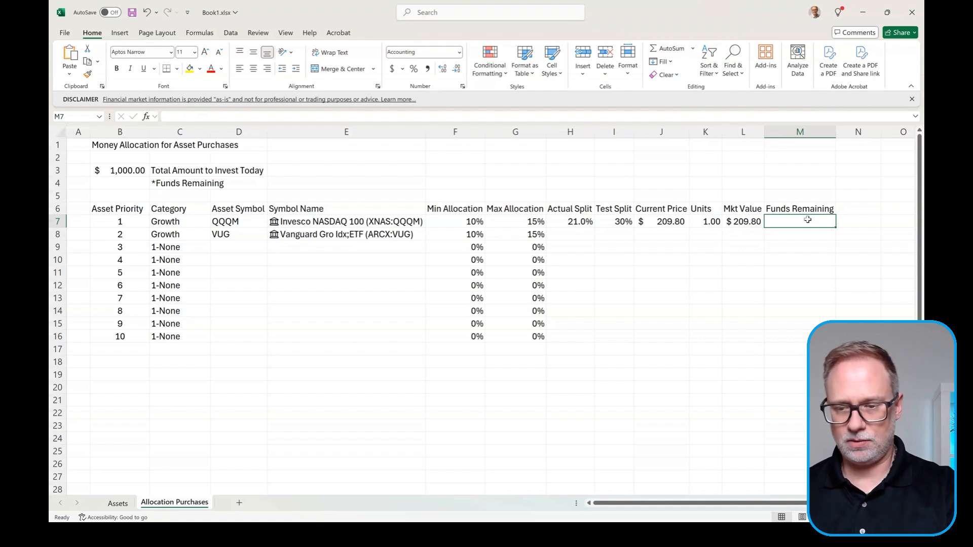
type("=")
left_click(125, 173)
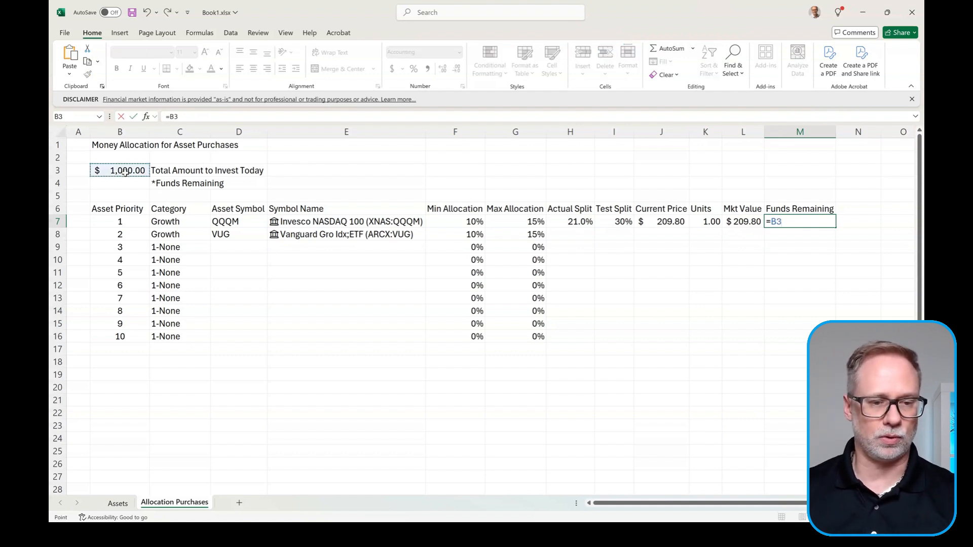
type("-")
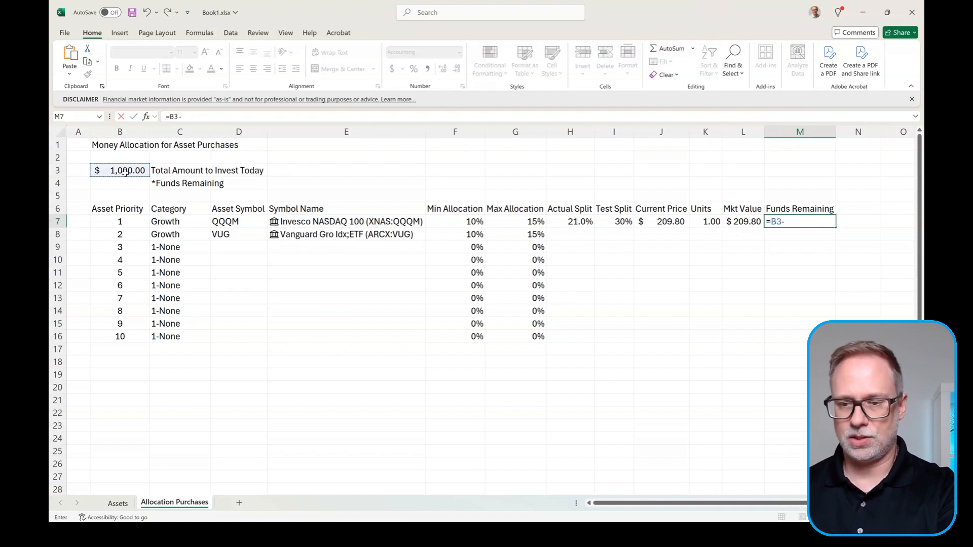
left_click(744, 221)
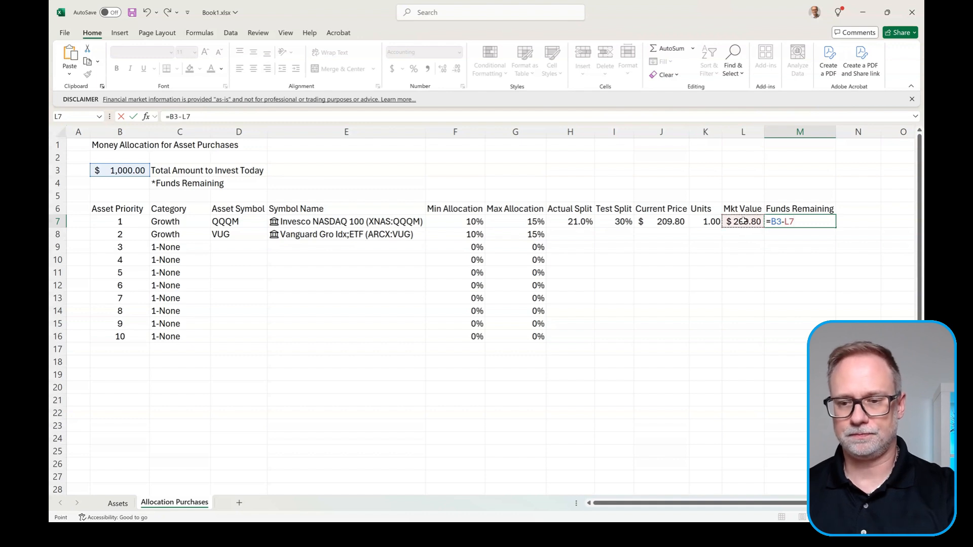
key("Return")
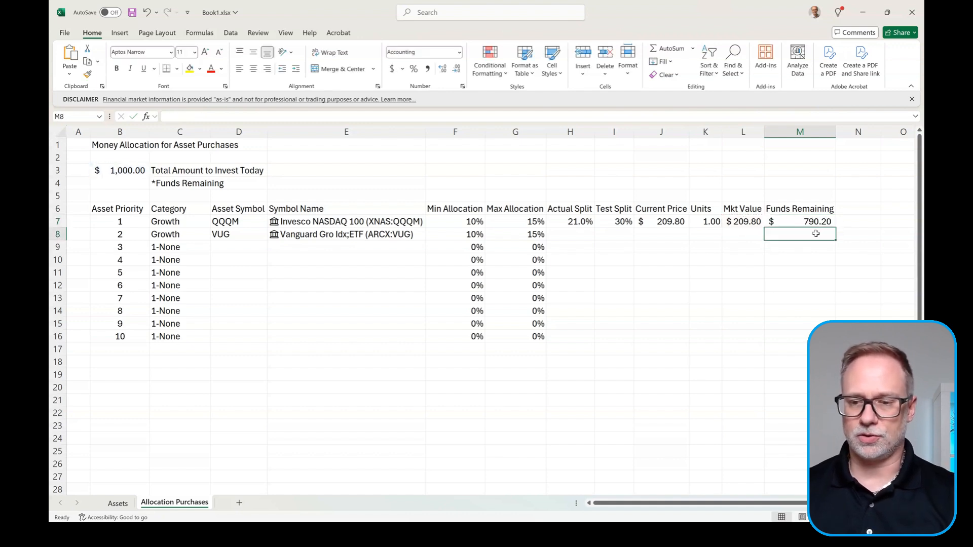
Step: Enter =M7-L8 in M8 and fill it down to M16, showing $790.20
type("=")
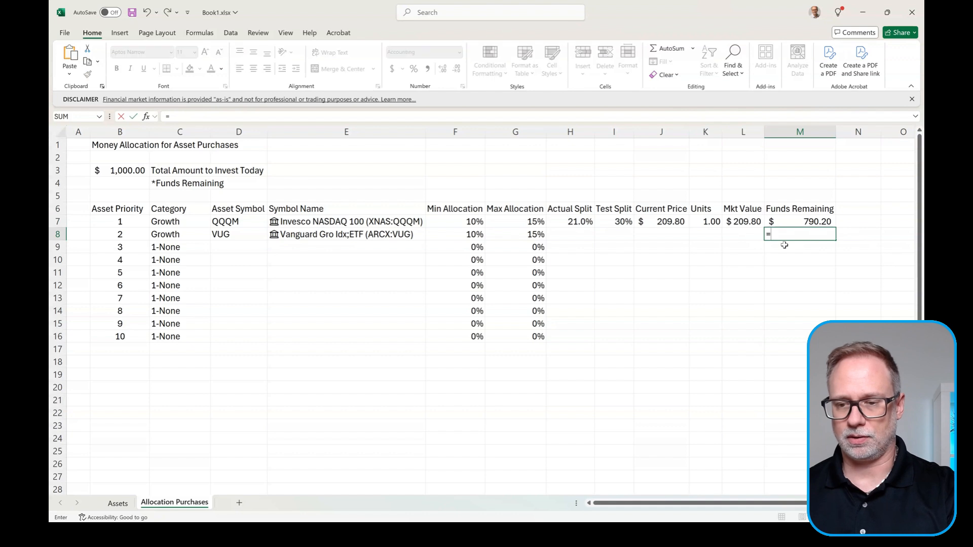
left_click(798, 222)
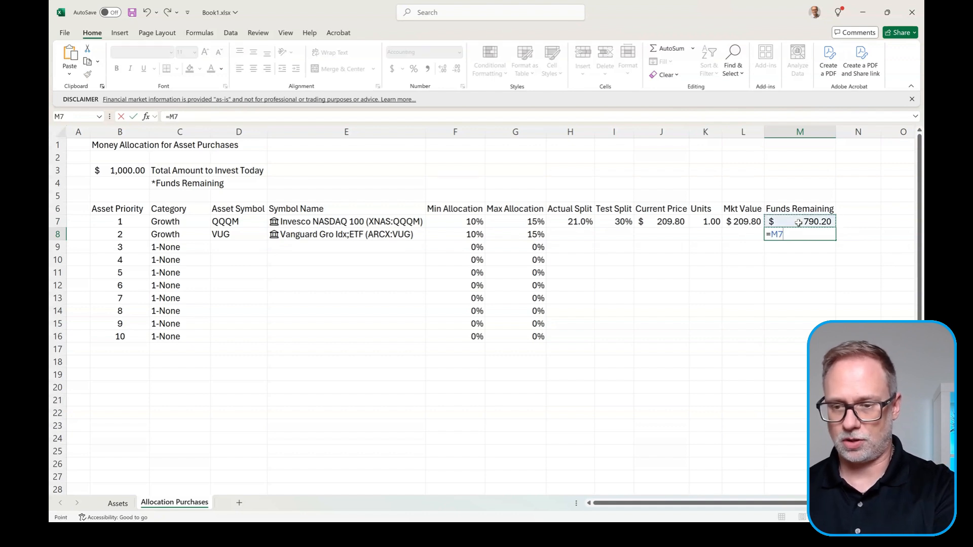
type("-")
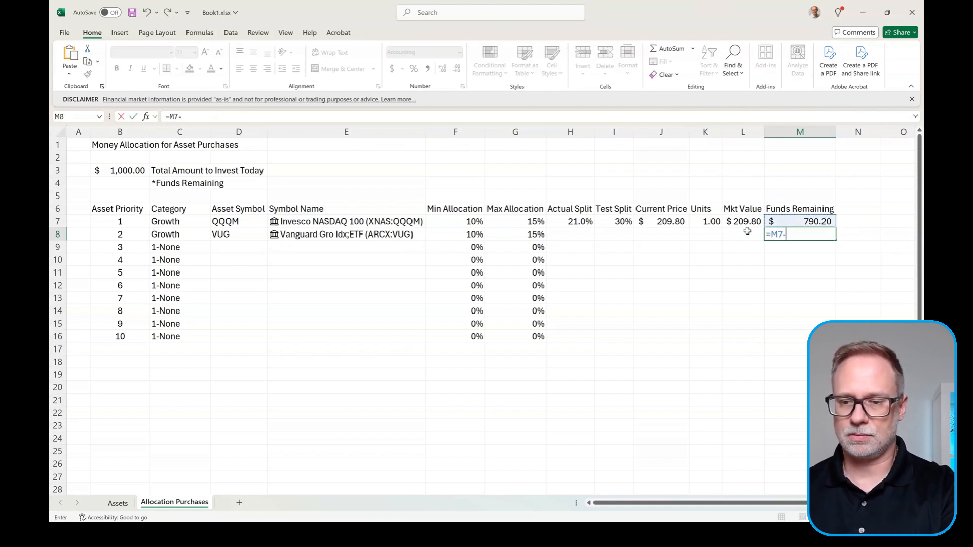
left_click(749, 232)
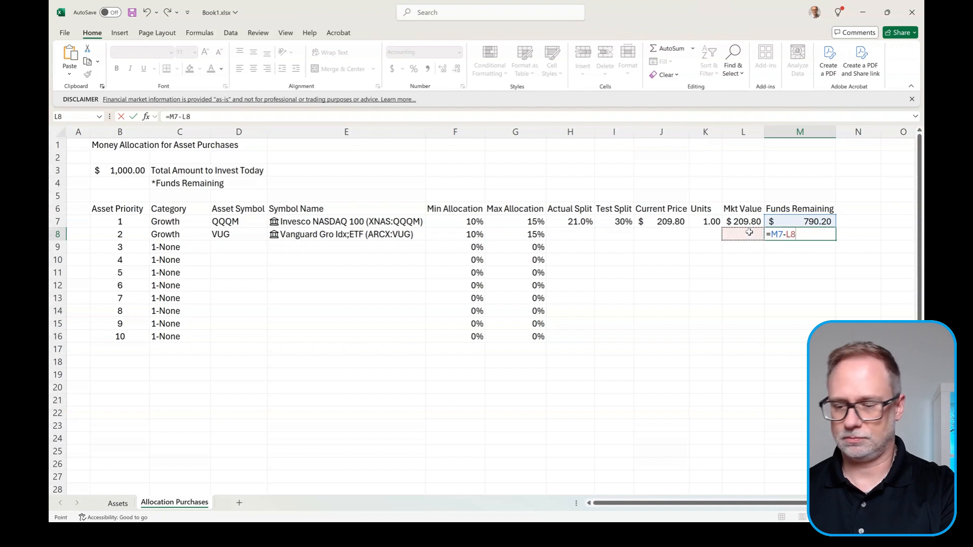
key("Return")
left_click(817, 236)
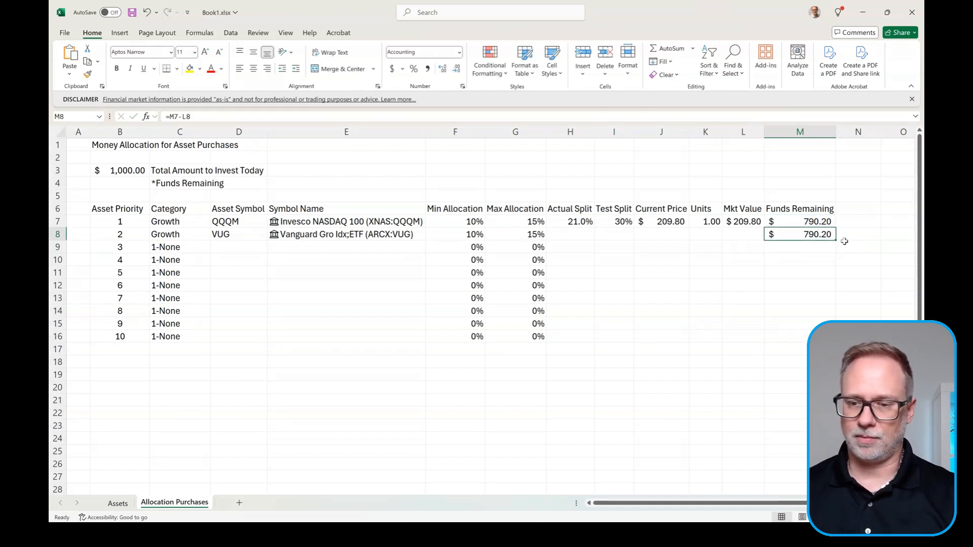
left_click_drag(834, 242, 826, 341)
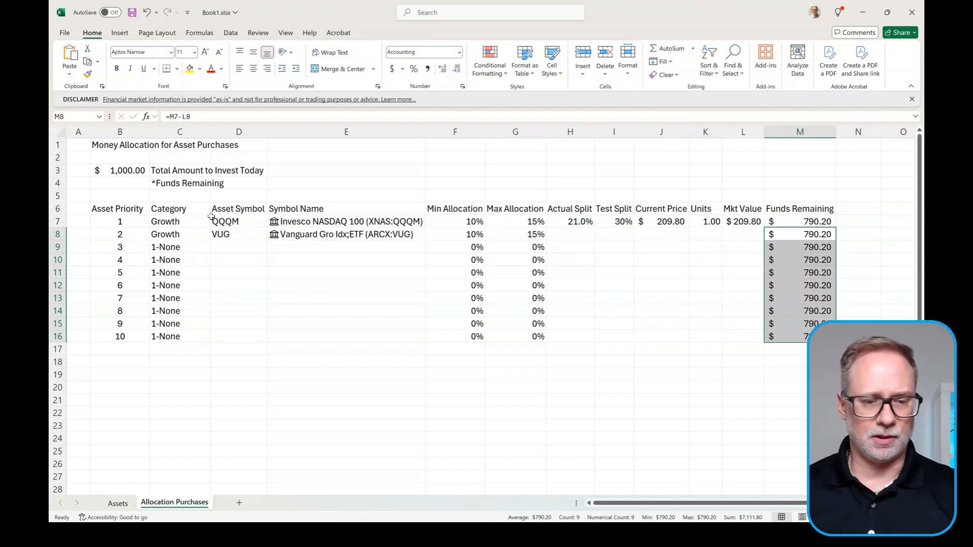
left_click(193, 223)
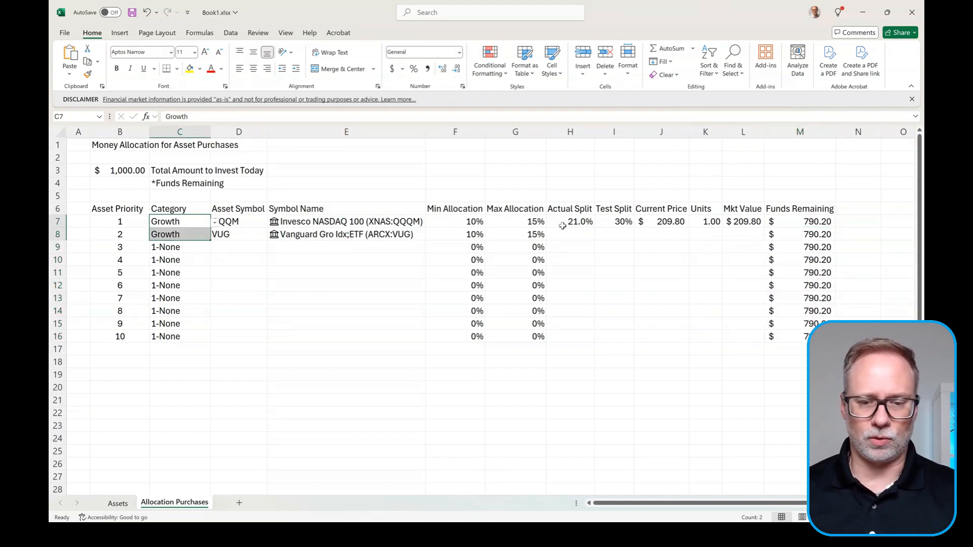
Step: Review QQQM's Min Allocation, Max Allocation and Actual Split formulas
left_click(466, 222)
left_click_drag(467, 221, 467, 234)
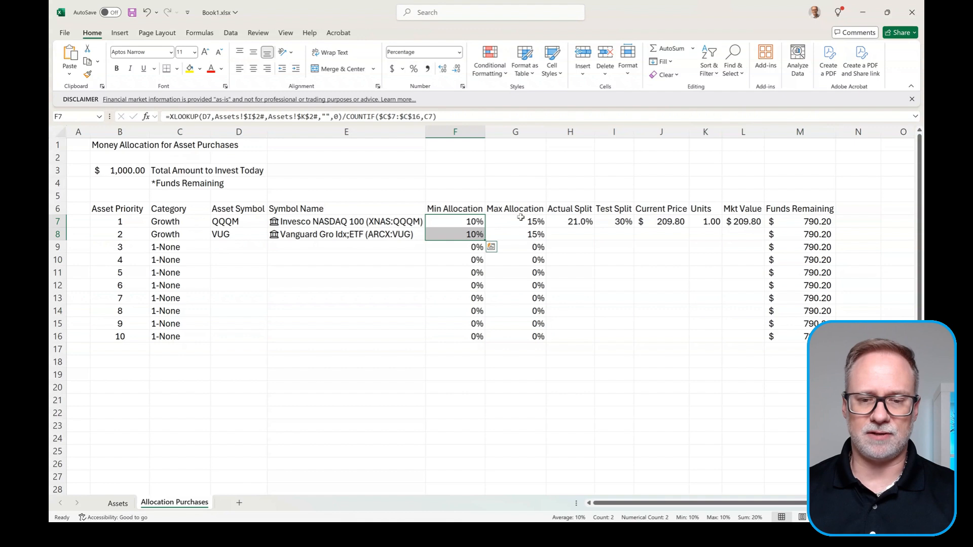
left_click_drag(521, 220, 521, 233)
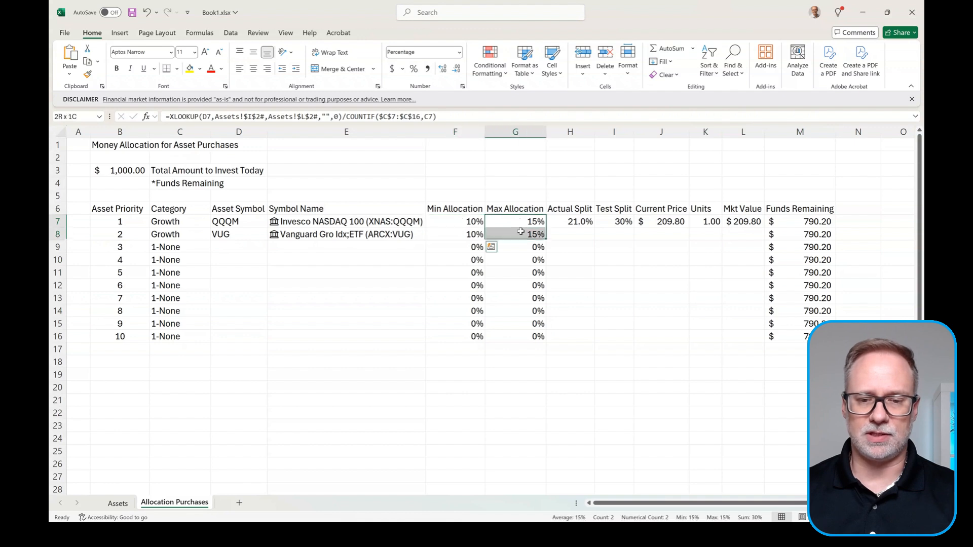
left_click(569, 222)
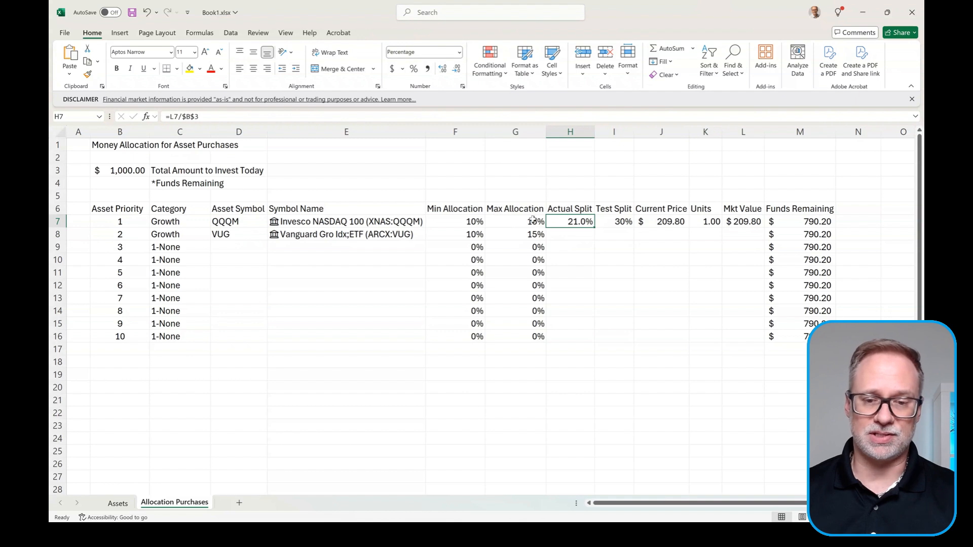
left_click_drag(533, 220, 530, 236)
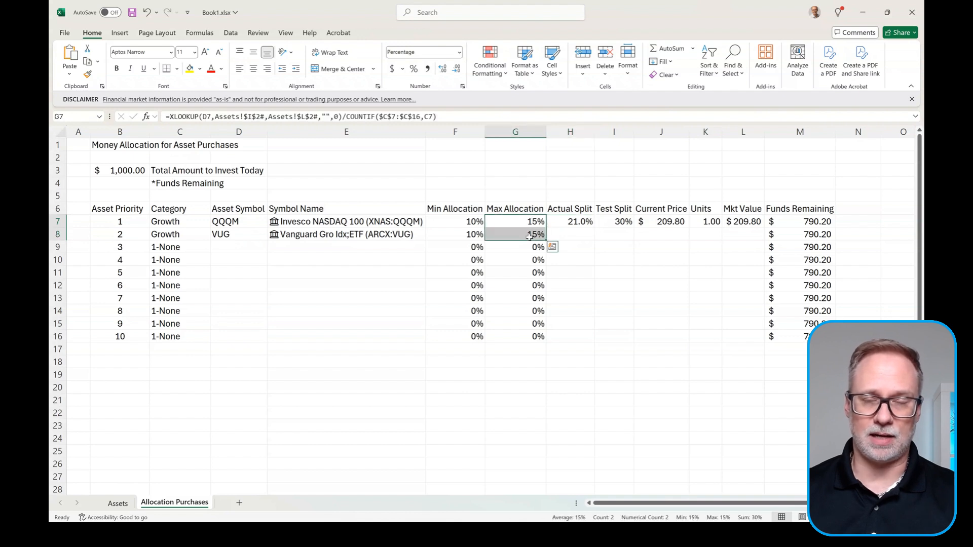
left_click(583, 223)
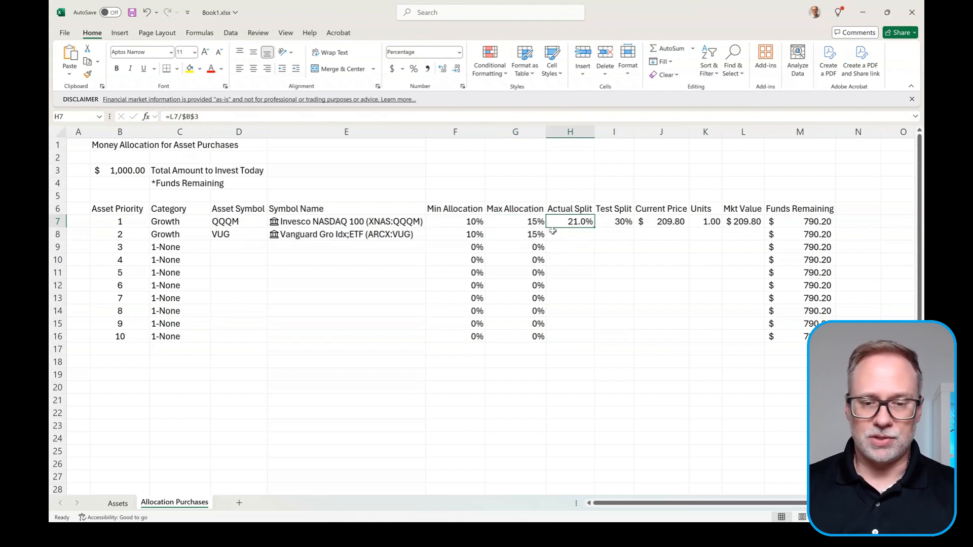
Step: Set row 8's category to 1-None and clear the VUG symbol from D8
left_click(185, 234)
left_click(215, 235)
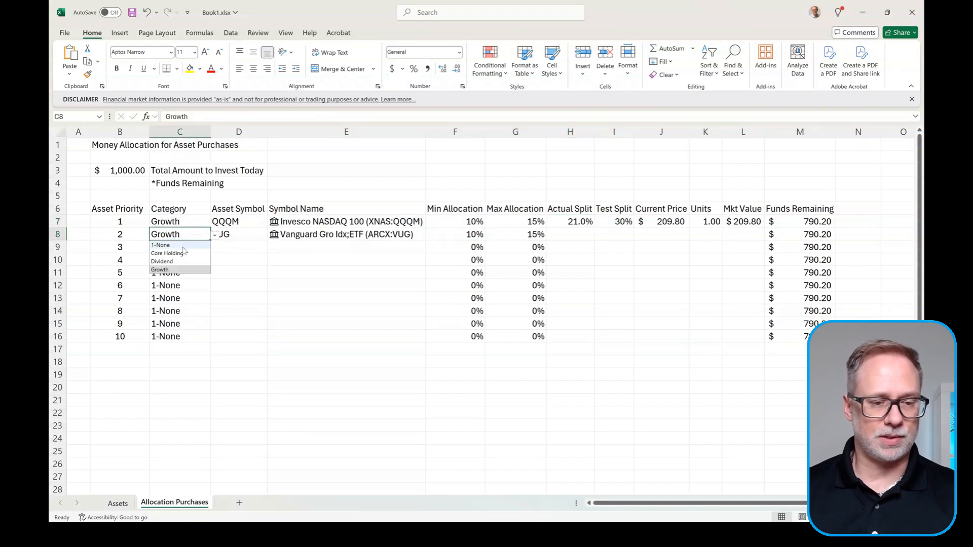
left_click(187, 245)
left_click(253, 237)
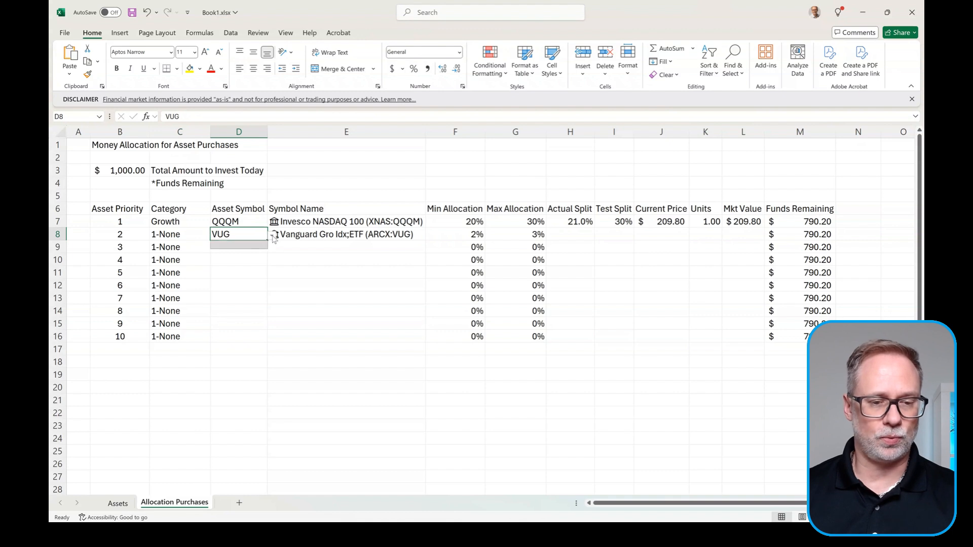
key("Delete")
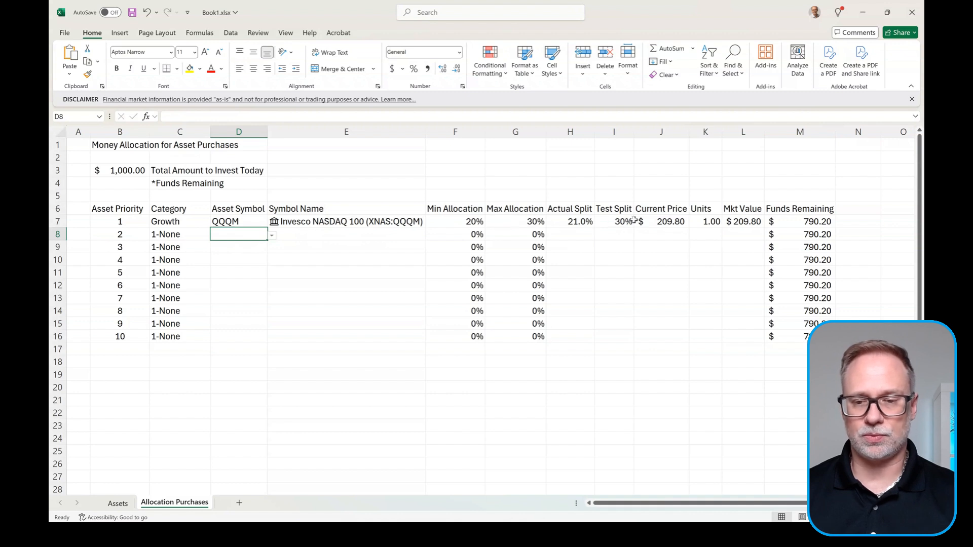
left_click(615, 221)
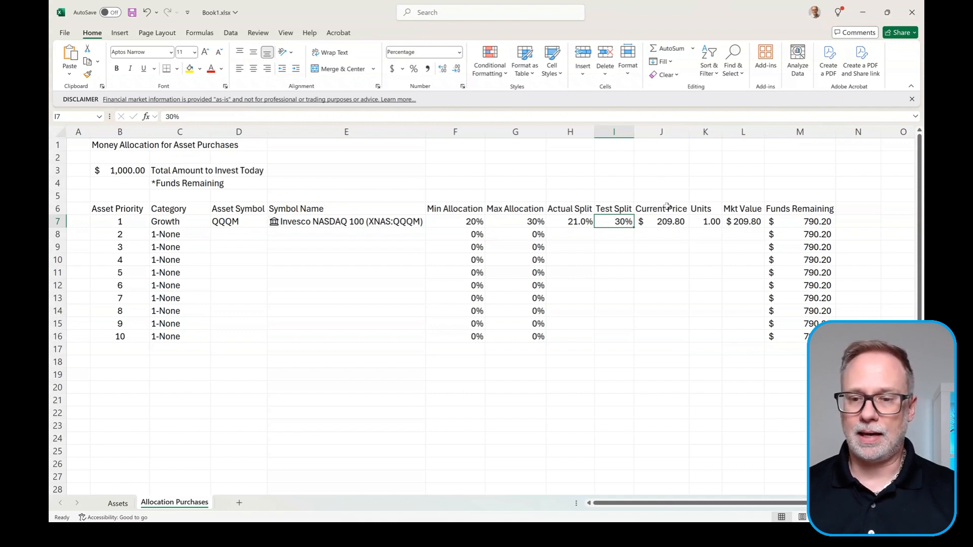
left_click(709, 223)
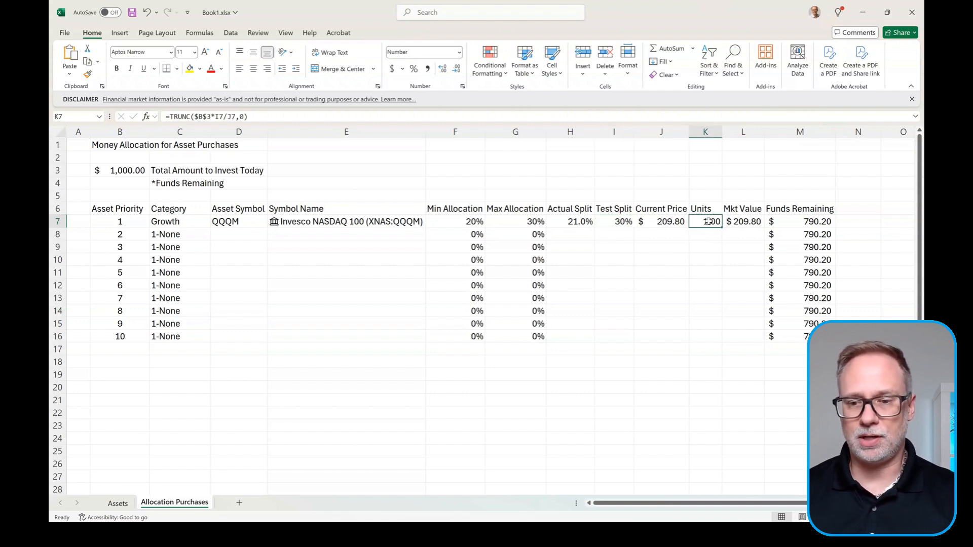
key("Right")
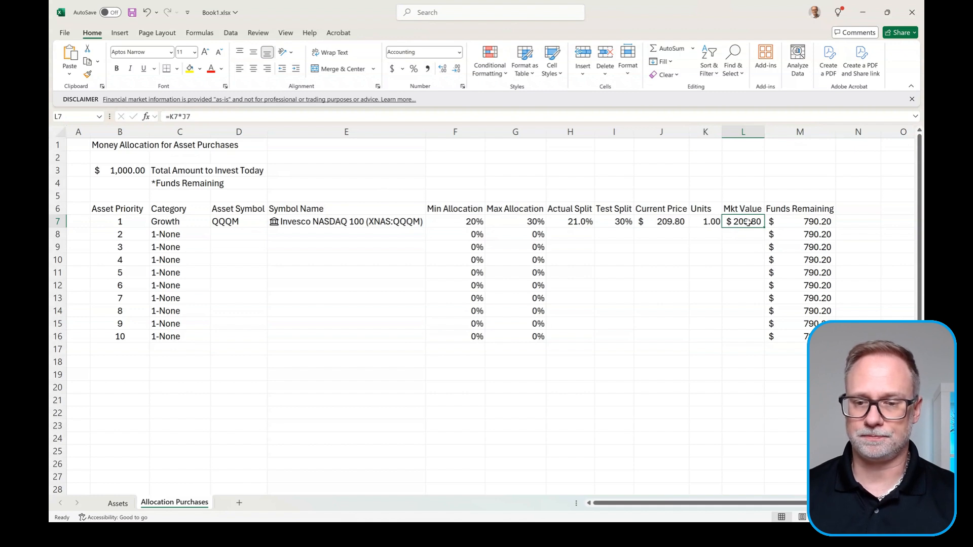
left_click(792, 223)
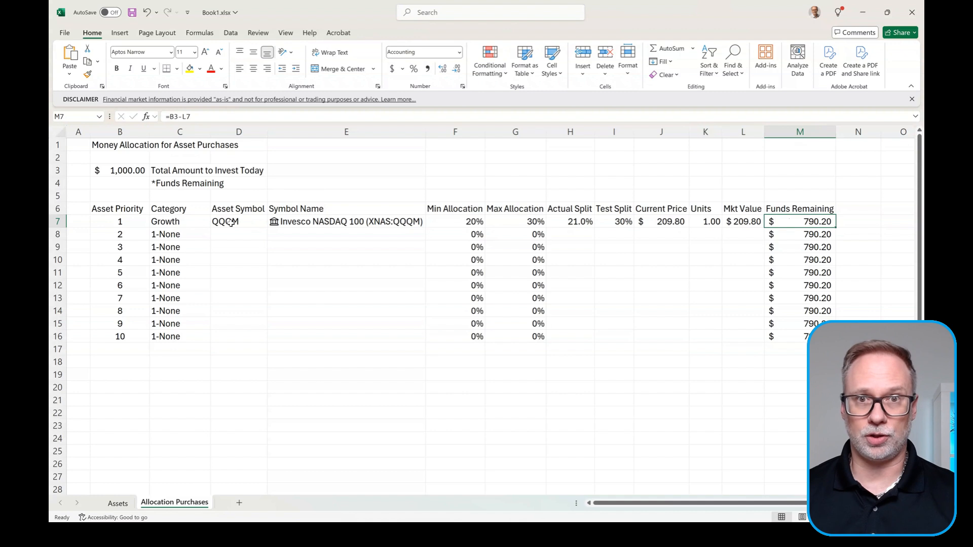
Step: Fill the H7:L7 formulas down to row 16, then copy I7's 30% Test Split for I8:I16
left_click(616, 221)
left_click_drag(575, 223, 754, 340)
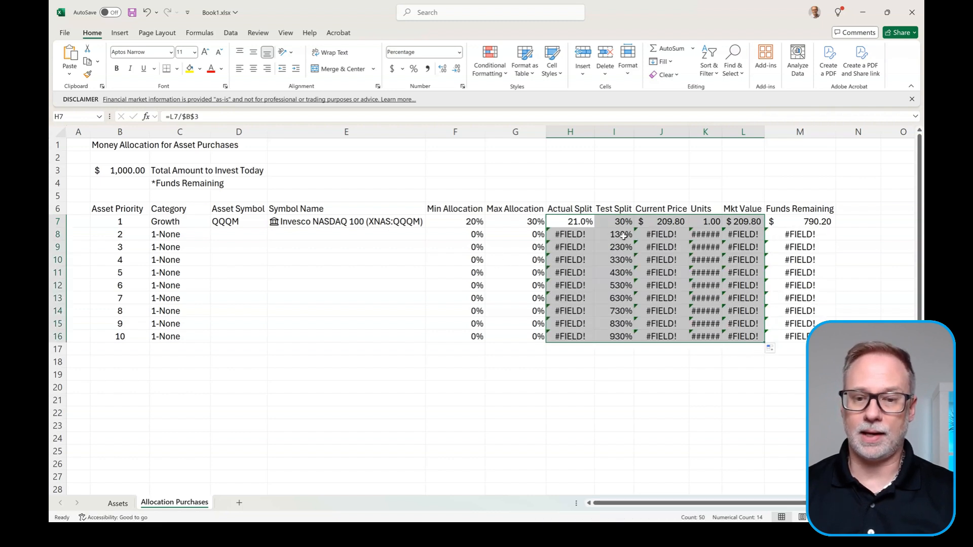
left_click(621, 221)
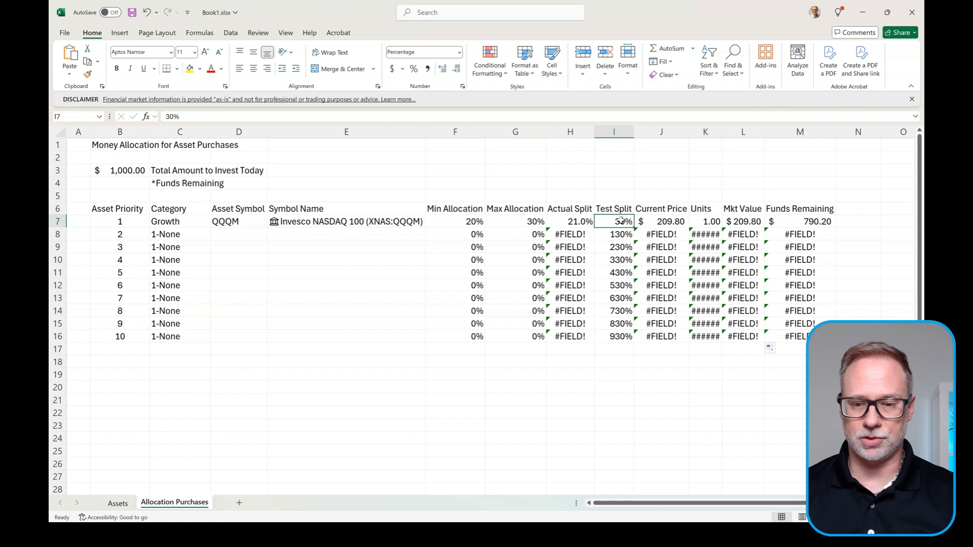
key("ctrl+c")
left_click_drag(622, 235, 621, 334)
Step: Paste 30% into I8:I16 and change J7 to =IFERROR(E7.Price,""), filled down to J16
key("ctrl+v")
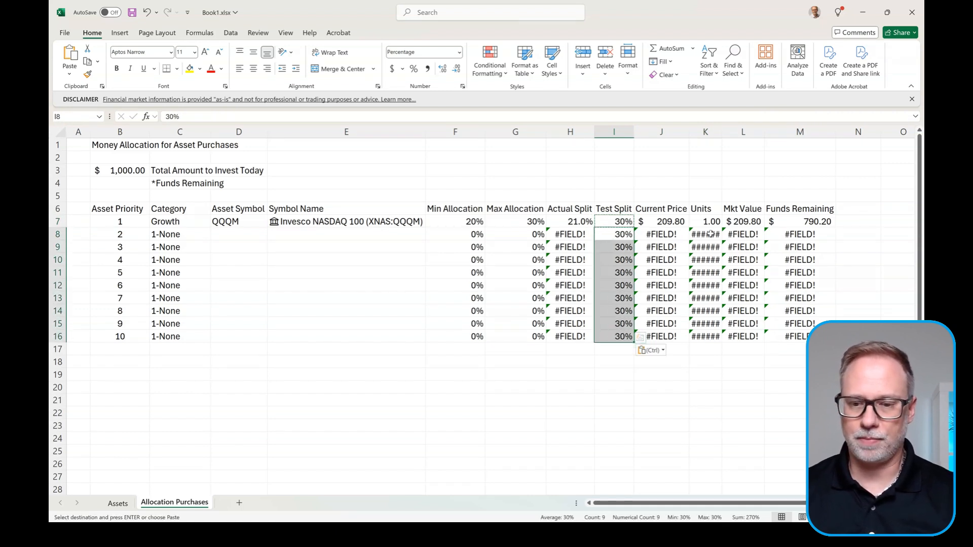
left_click(670, 219)
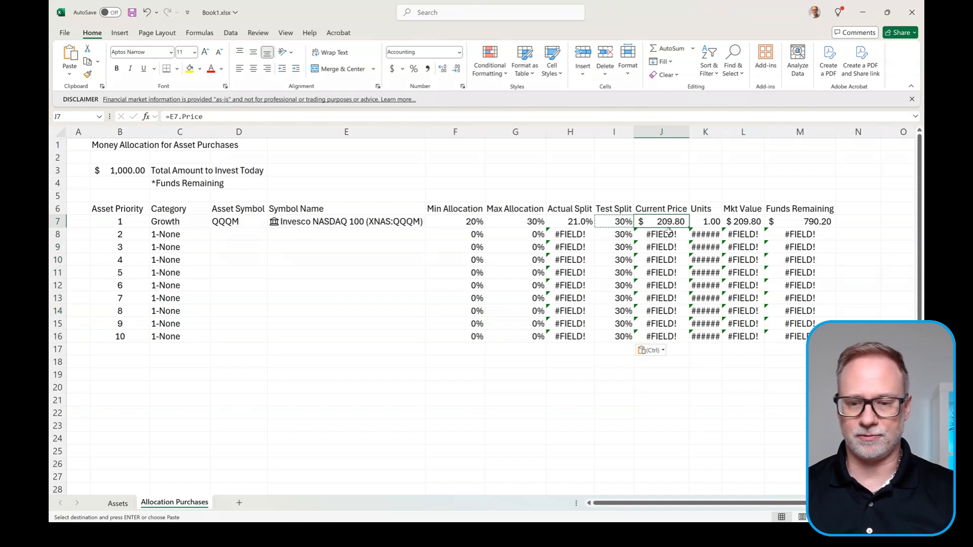
left_click(171, 117)
type("if")
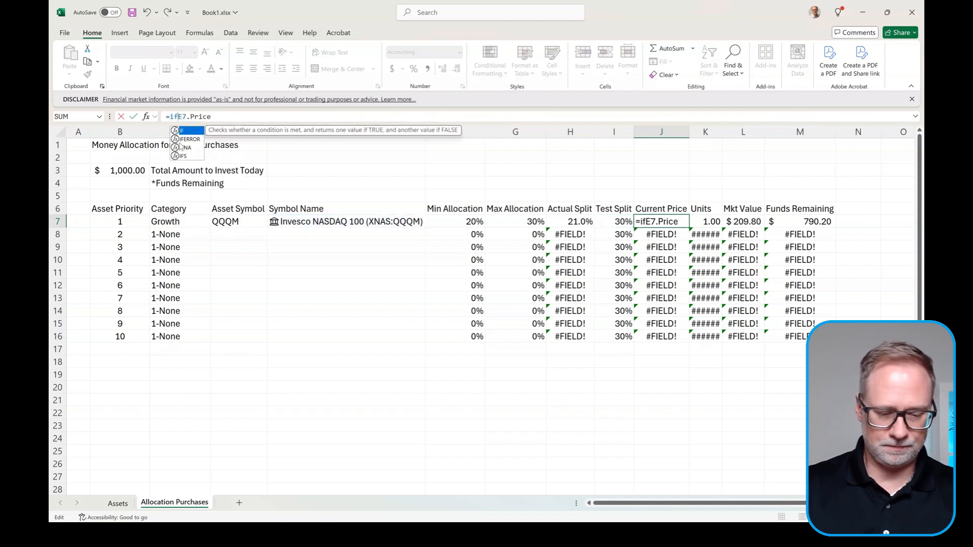
type("error(")
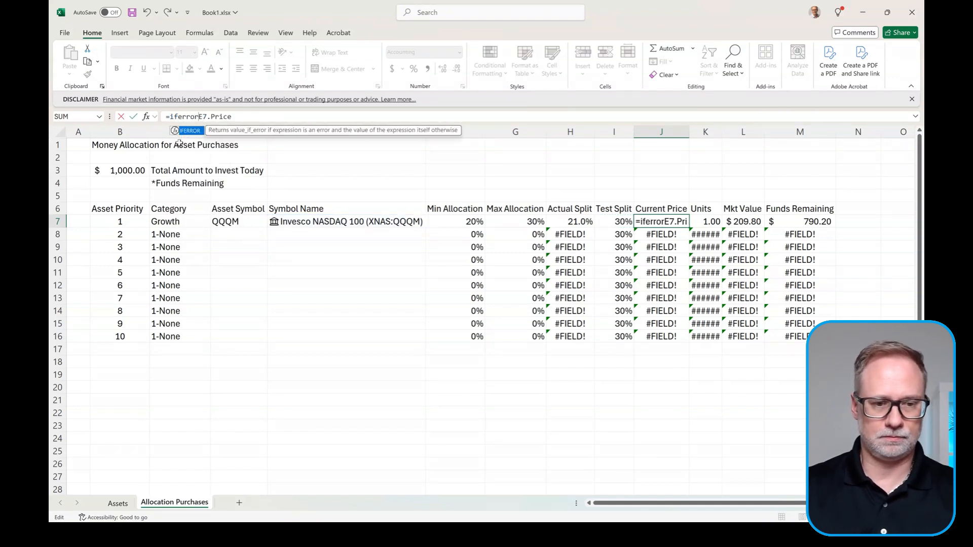
left_click(250, 120)
type(",\"\")")
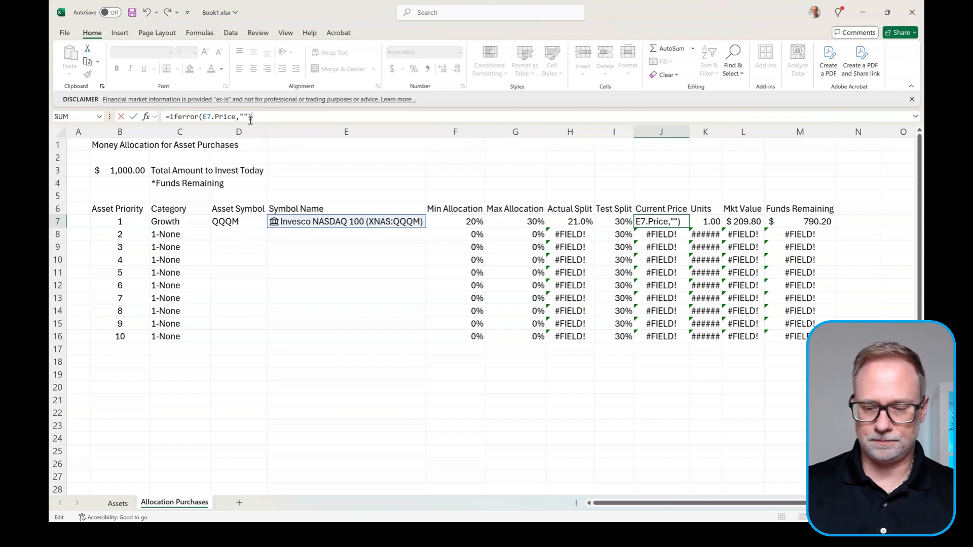
key("Return")
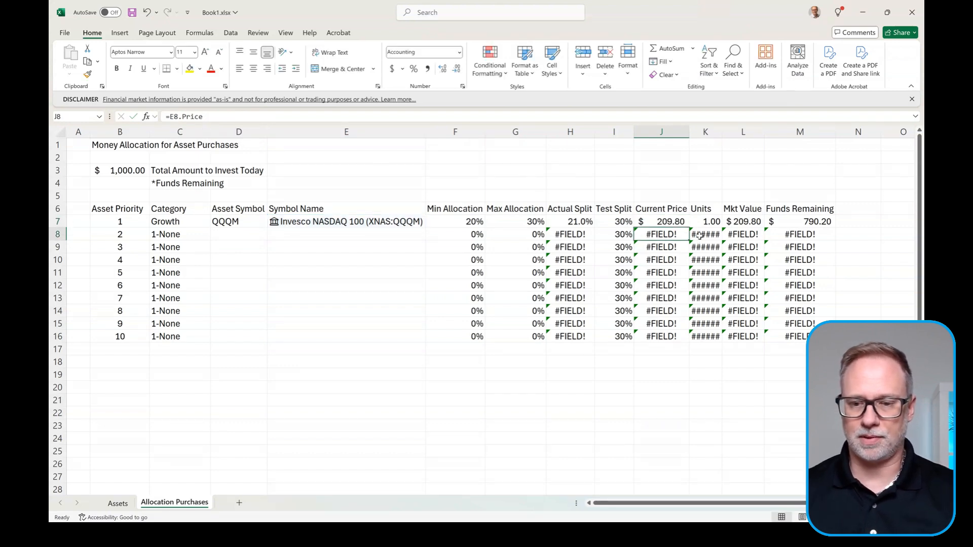
left_click(679, 223)
left_click_drag(688, 228, 688, 339)
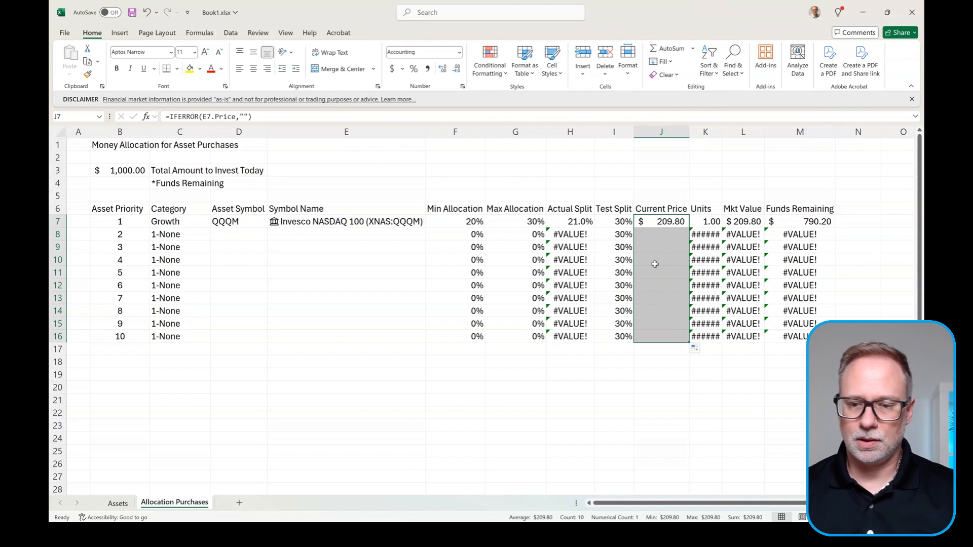
left_click(716, 222)
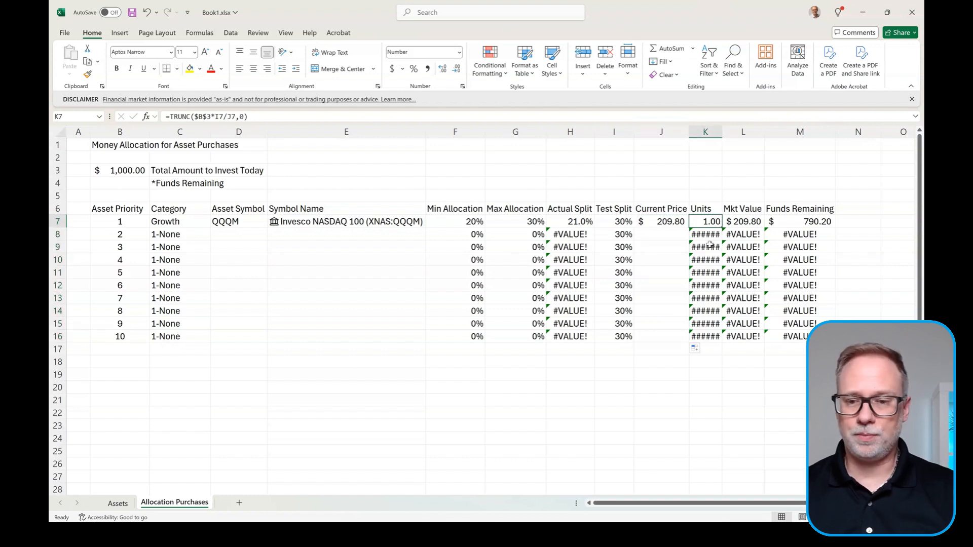
Step: Wrap K7's Units formula in IFERROR returning blank and fill it down to row 16
double_click(722, 132)
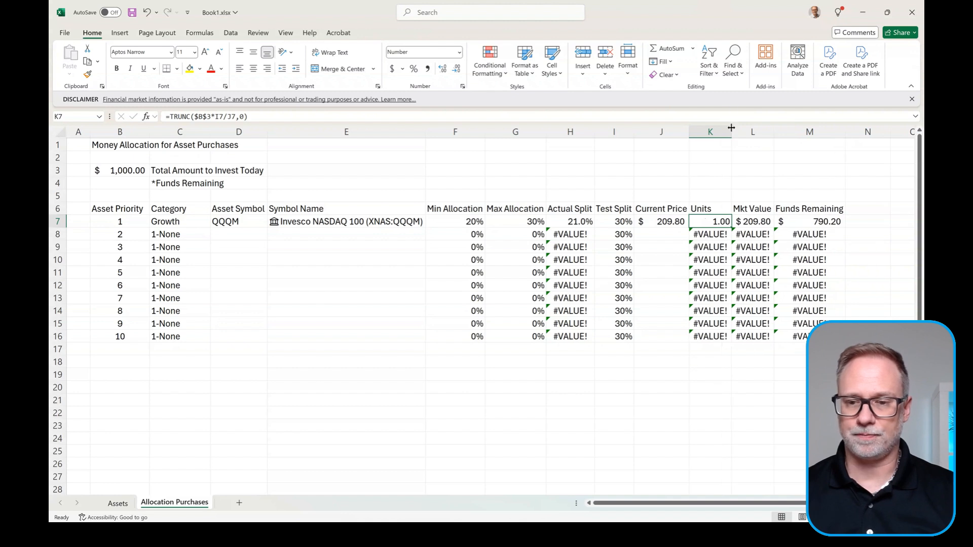
left_click_drag(732, 129, 726, 129)
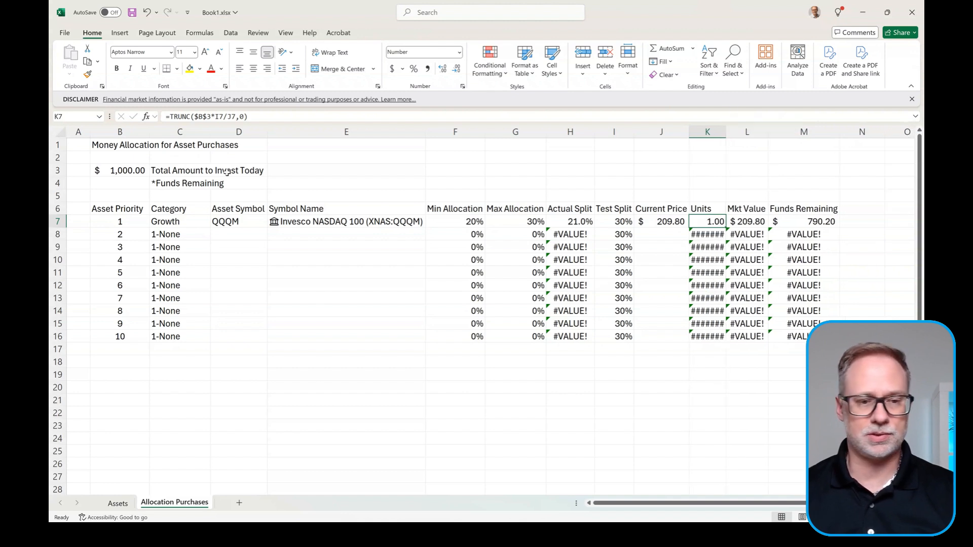
left_click(172, 120)
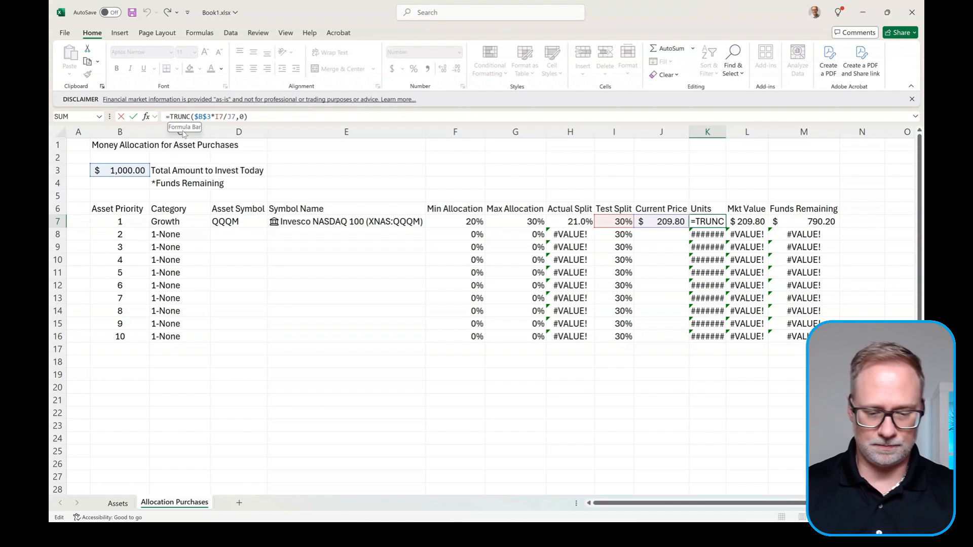
type("iferror")
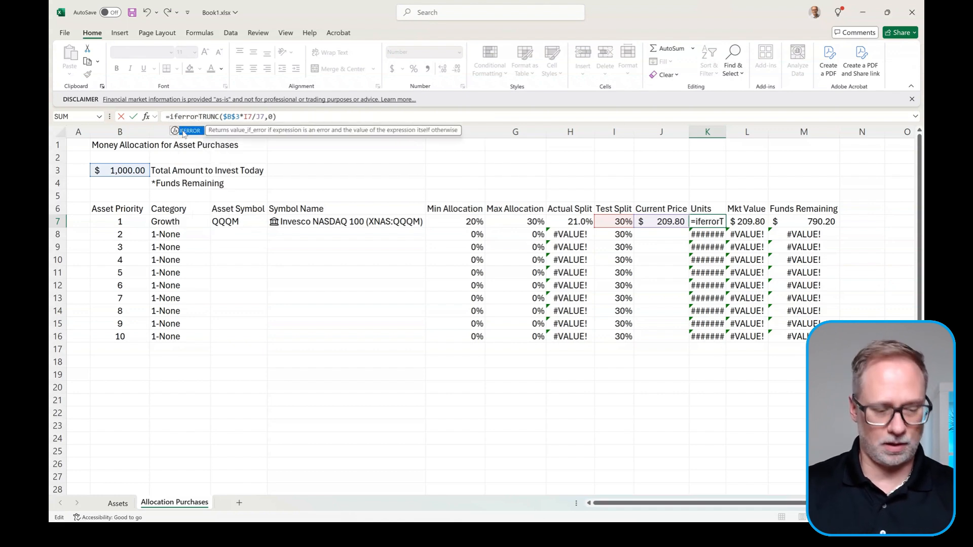
type("(")
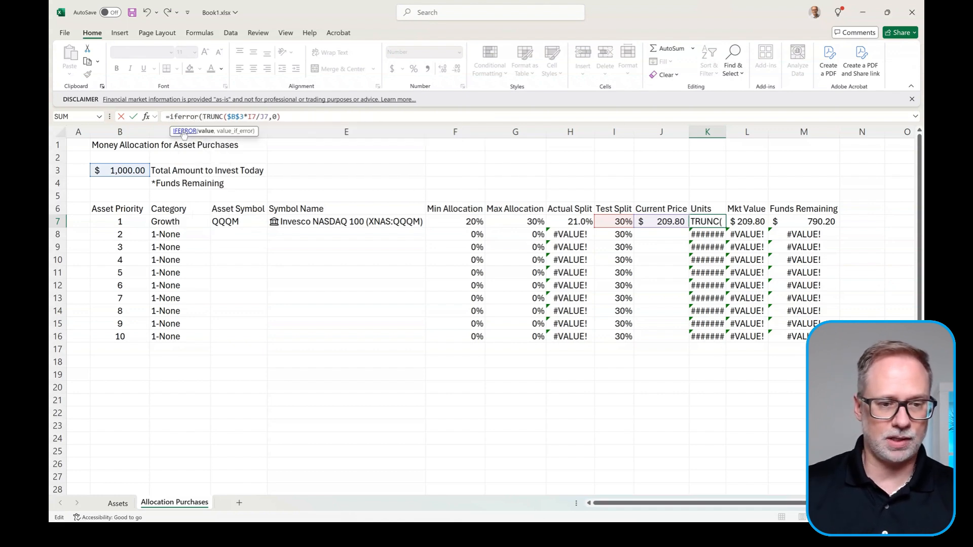
left_click(292, 118)
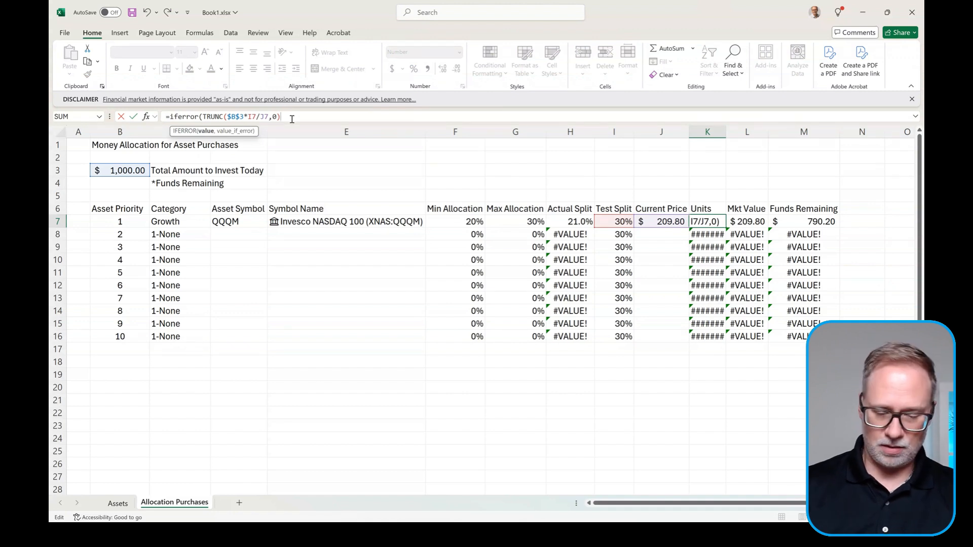
type(",\"\")")
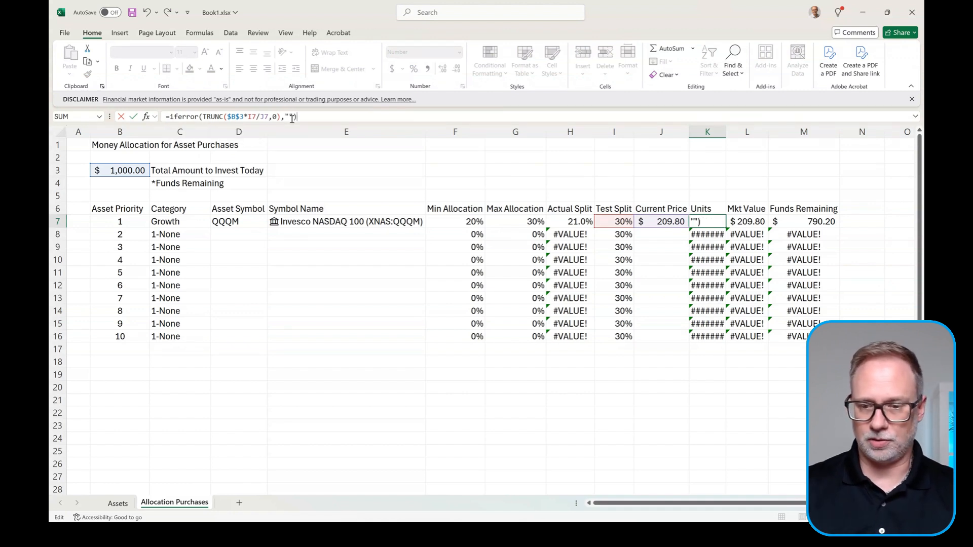
key("Return")
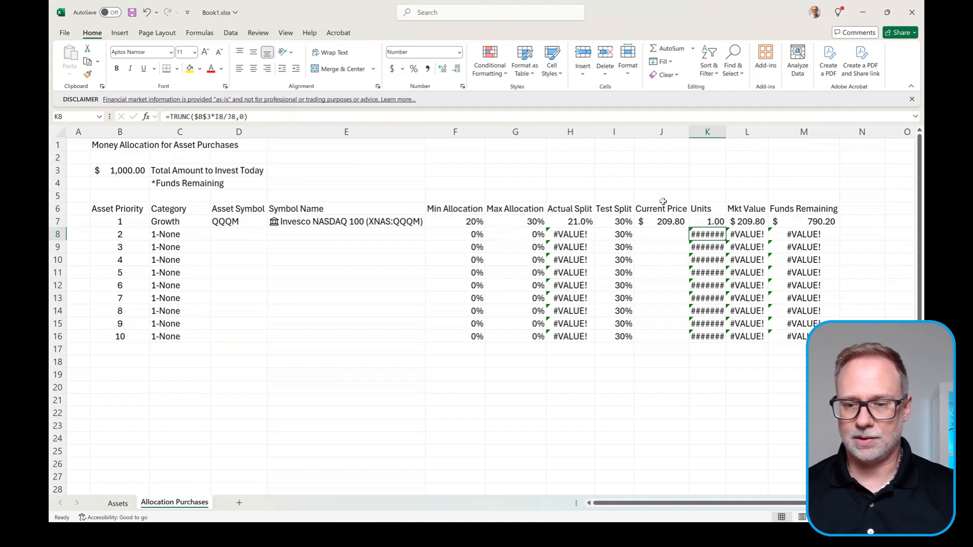
left_click(713, 221)
double_click(726, 228)
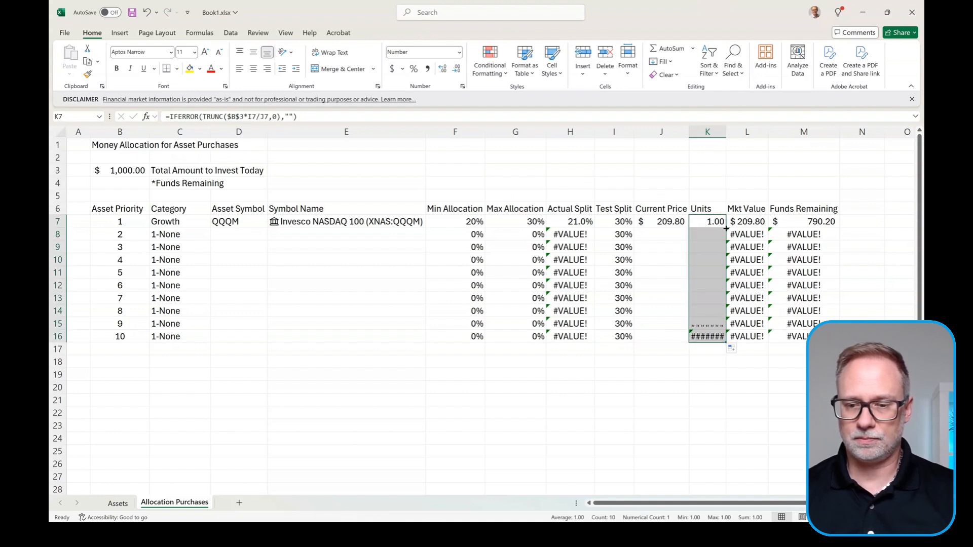
Step: Change L7's Mkt Value formula to =IFERROR(K7*J7,0) and fill it down to L16
left_click(740, 222)
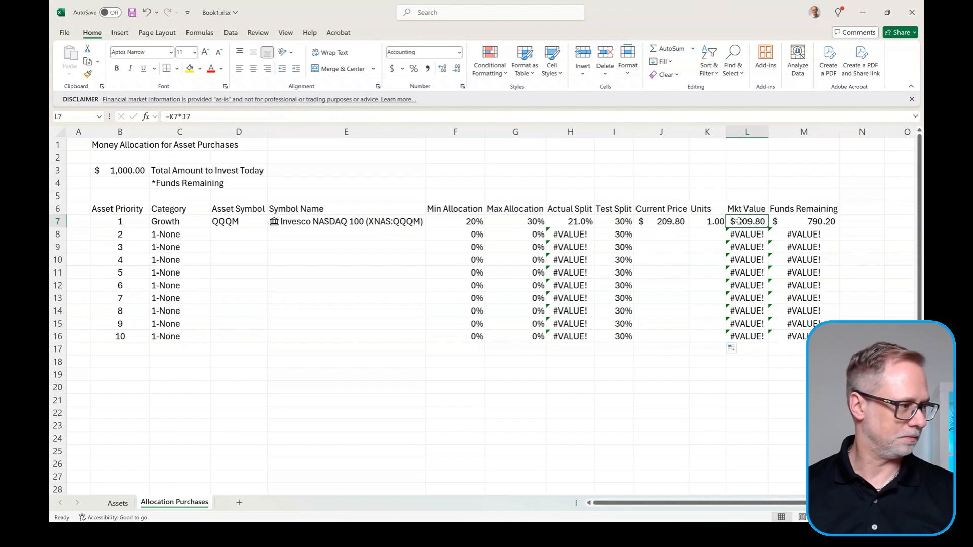
left_click(170, 117)
type("iferr")
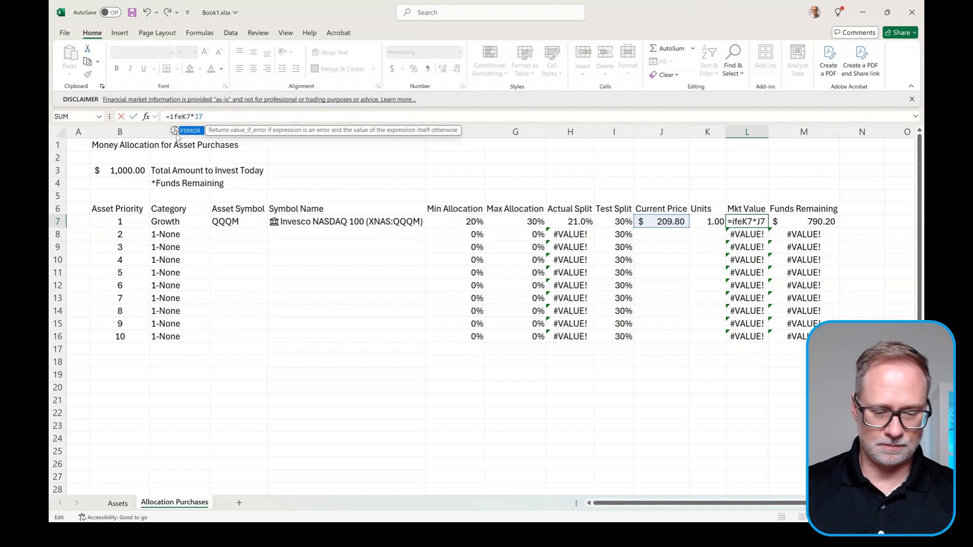
type("or(K7*J7")
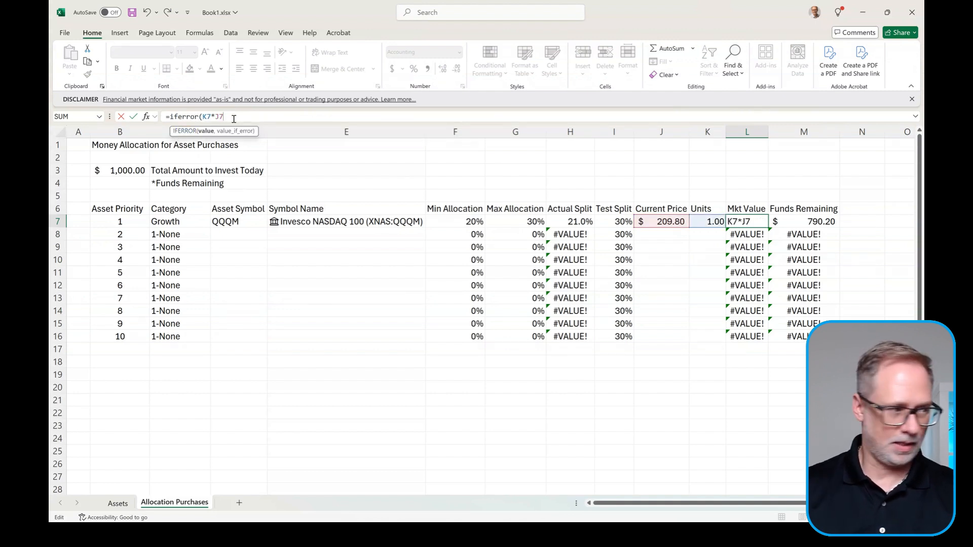
type(",0")
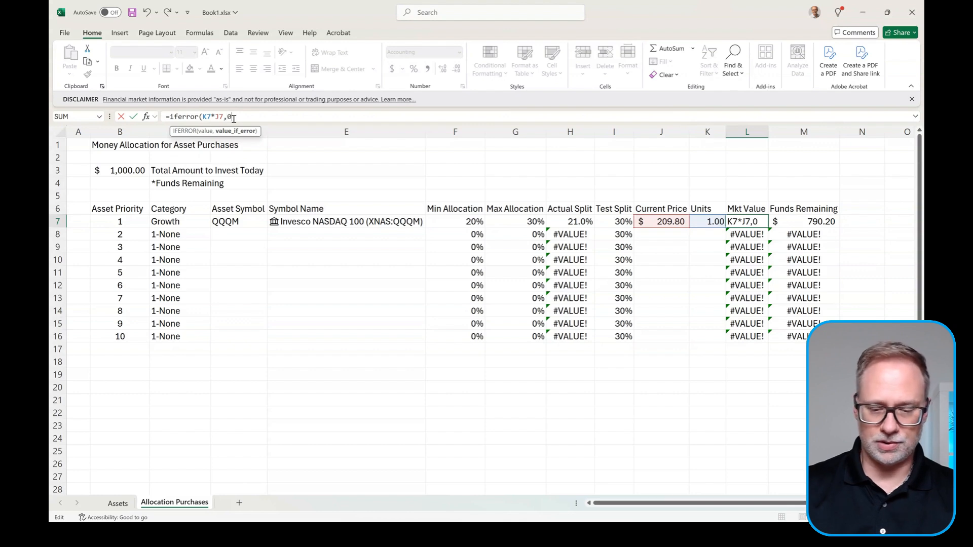
key("Return")
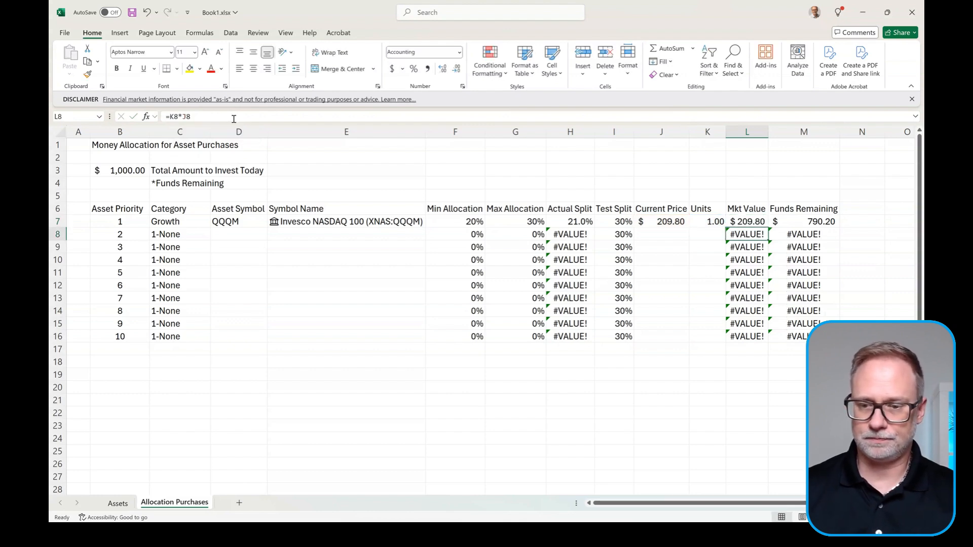
left_click(754, 219)
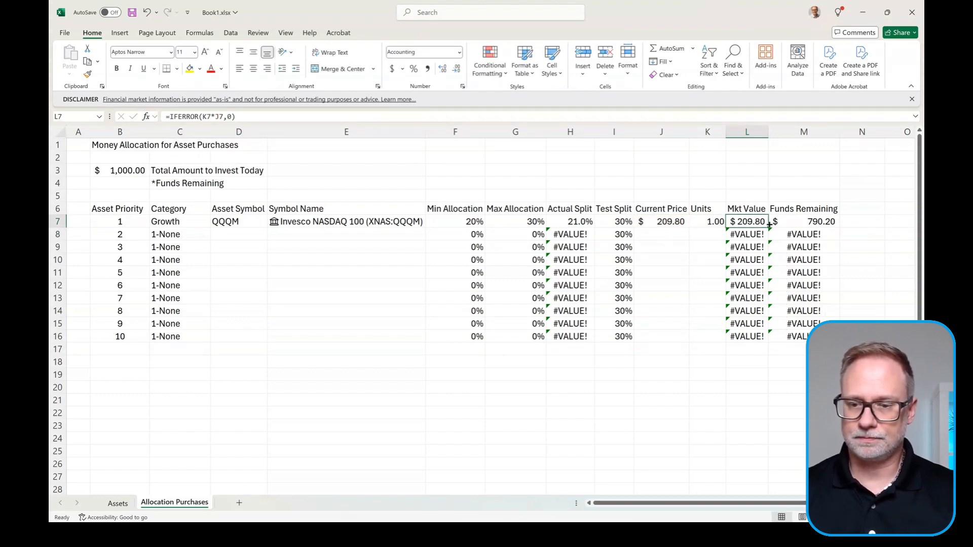
double_click(769, 227)
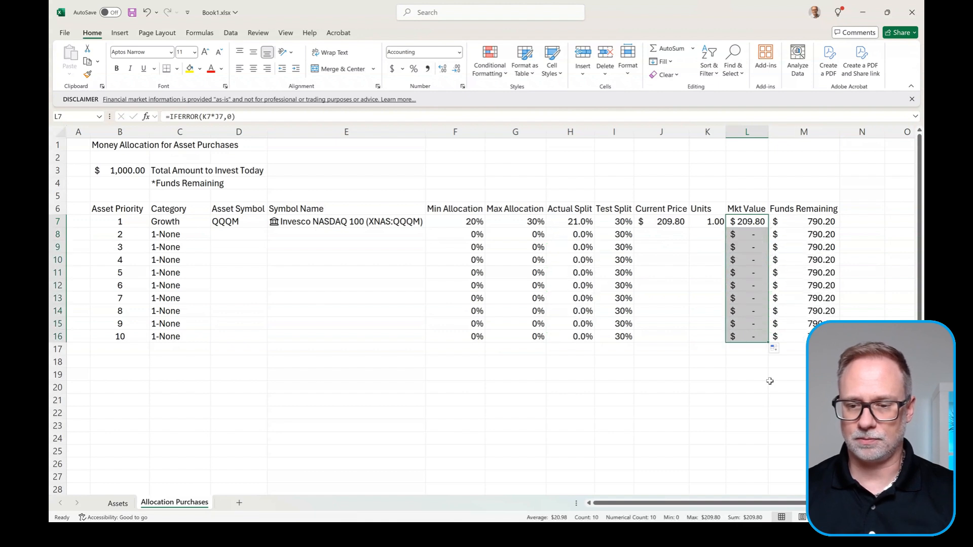
left_click(750, 337)
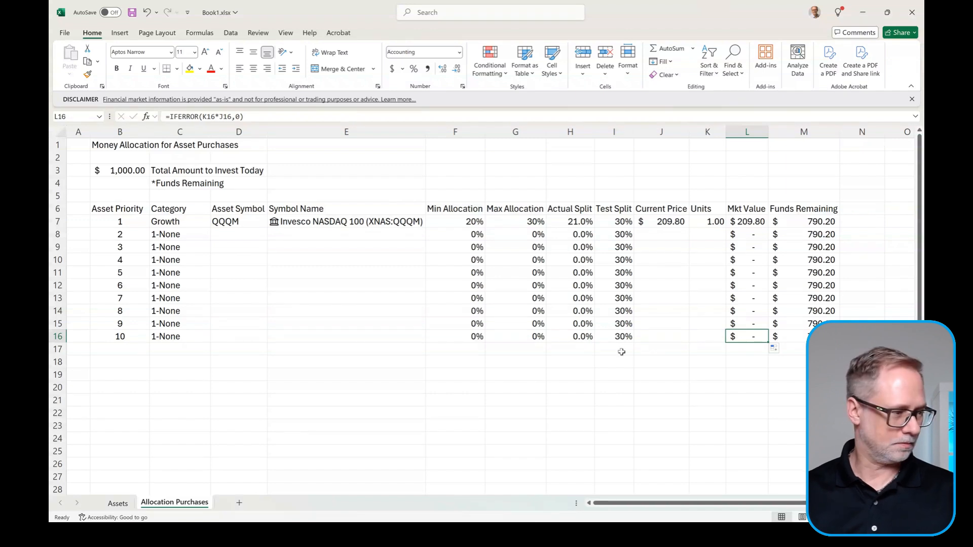
left_click(585, 349)
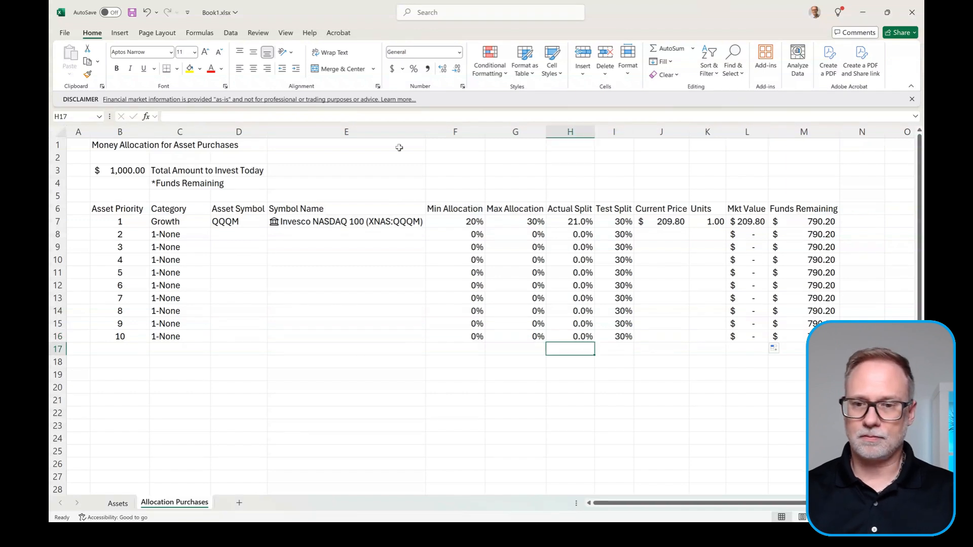
Step: AutoSum Actual Split into H17 and copy the total across to Test Split I17
left_click(667, 48)
key("Return")
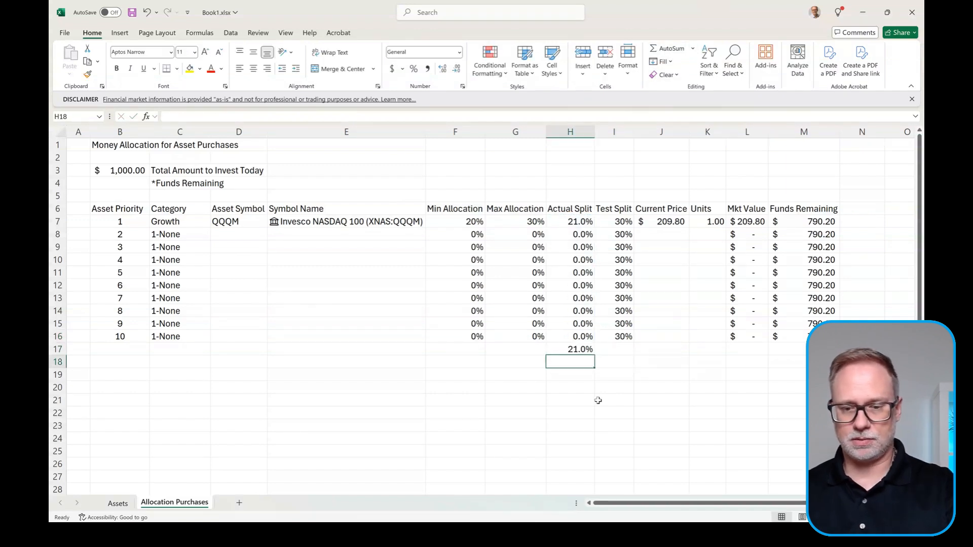
left_click(576, 353)
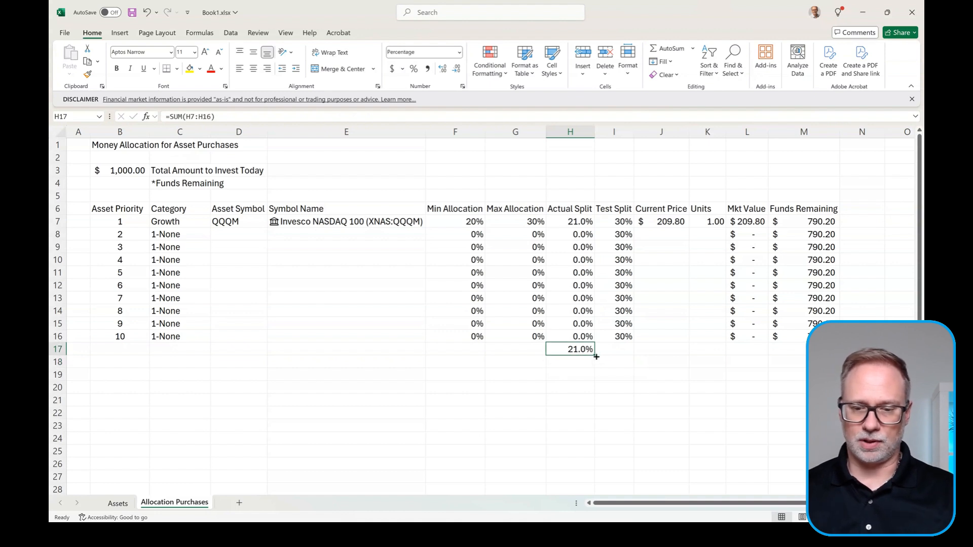
left_click_drag(596, 357, 618, 355)
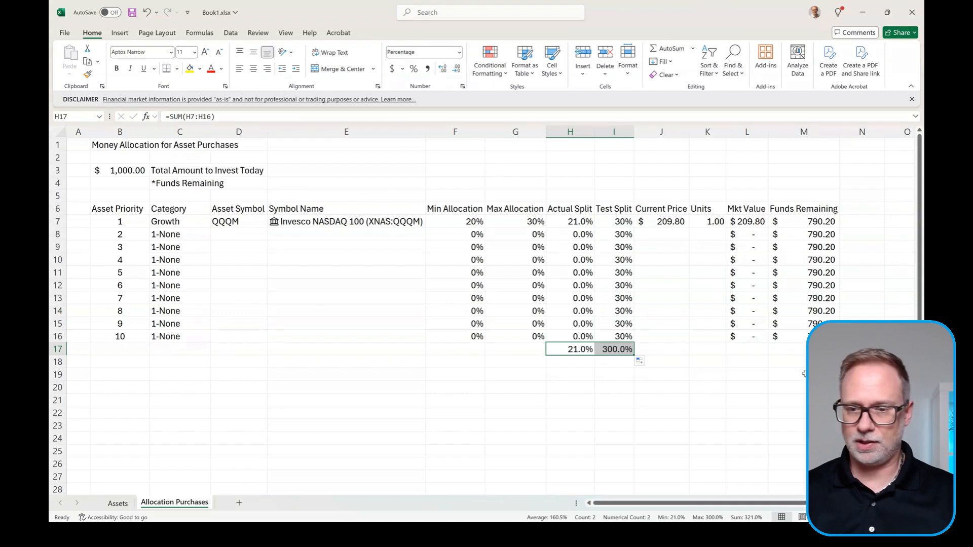
Step: AutoSum the Mkt Value column into L17, giving $209.80
left_click(753, 350)
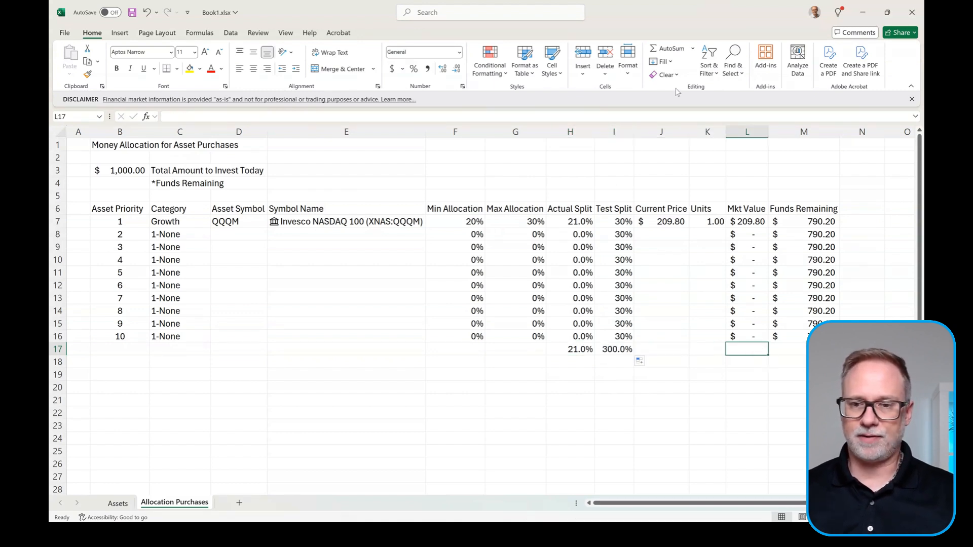
left_click(665, 49)
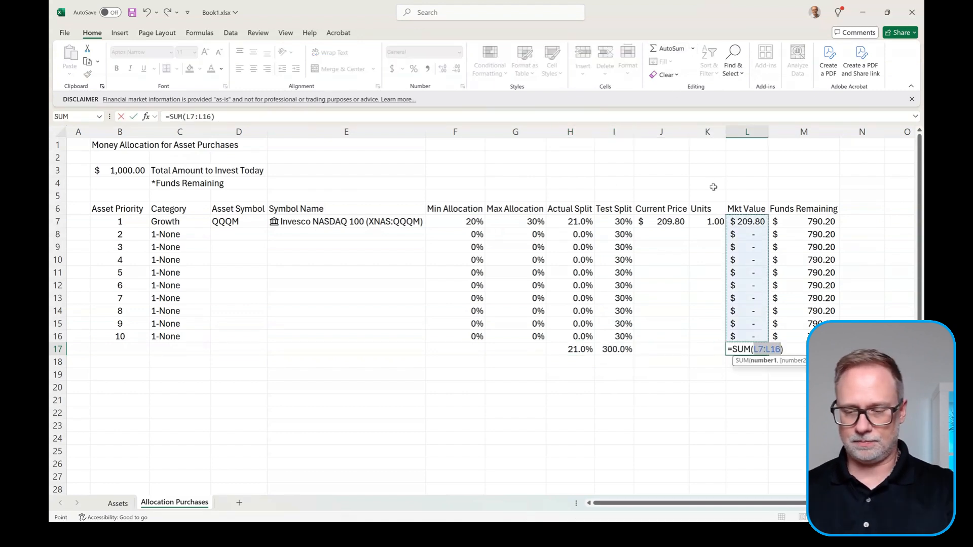
key("ctrl+Return")
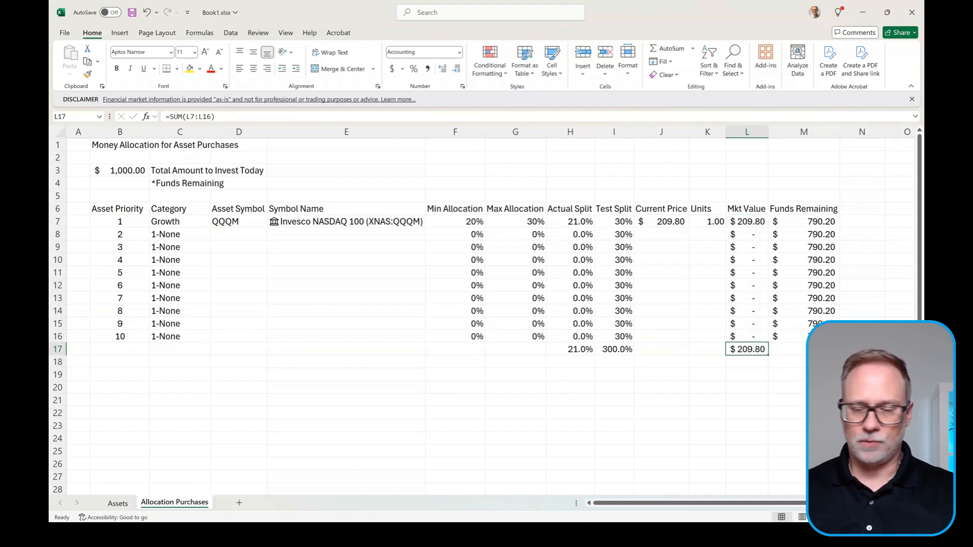
left_click(795, 338)
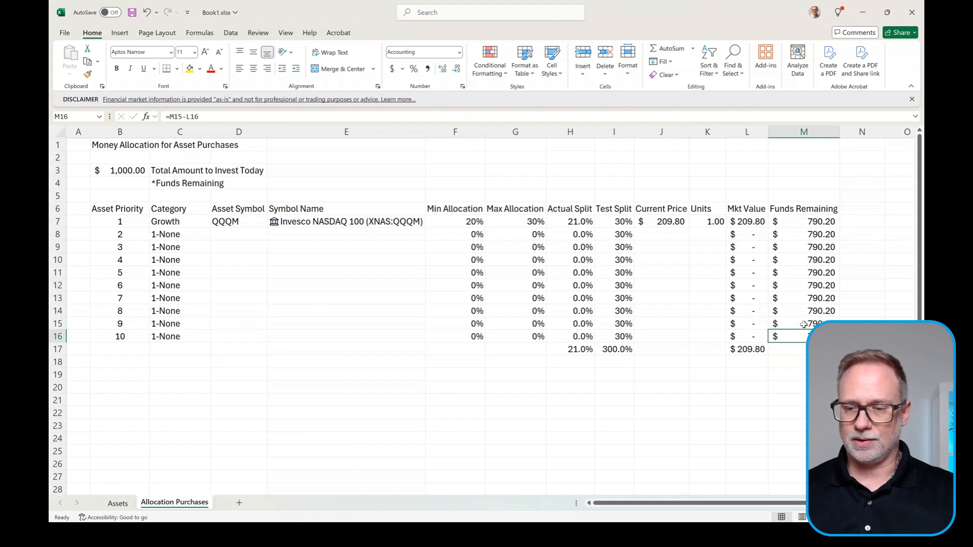
left_click(133, 181)
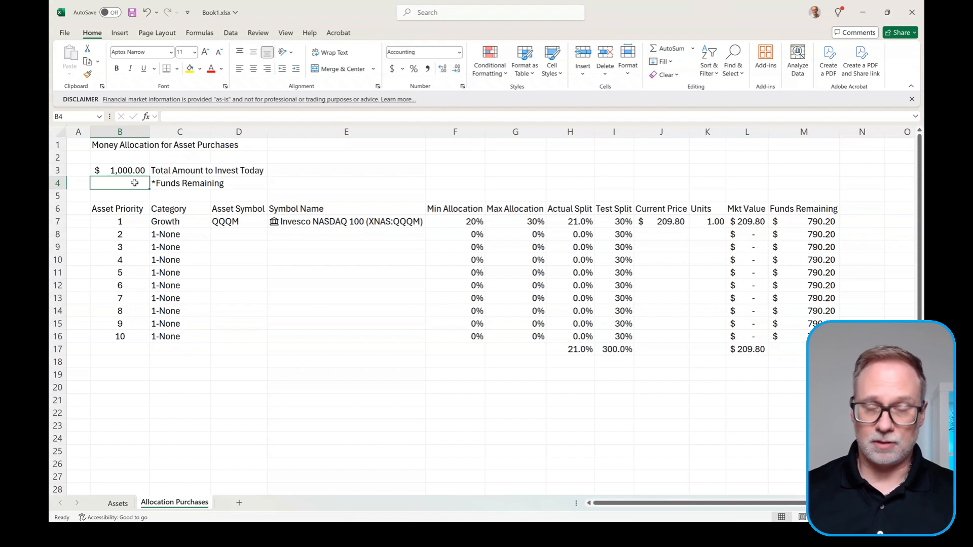
Step: Enter =TAKE($M$7:$M$16,-1) in B4 so it shows $790.20
type("=take")
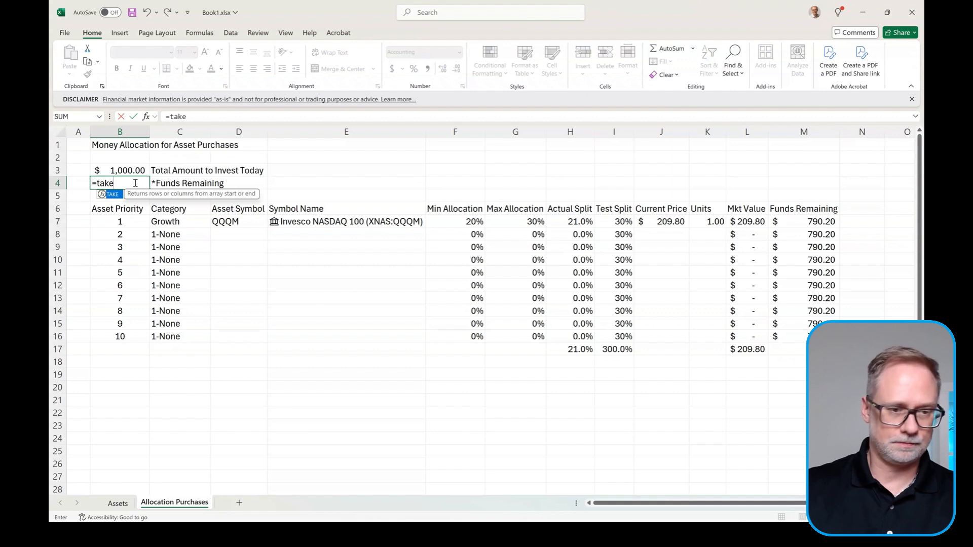
type("(")
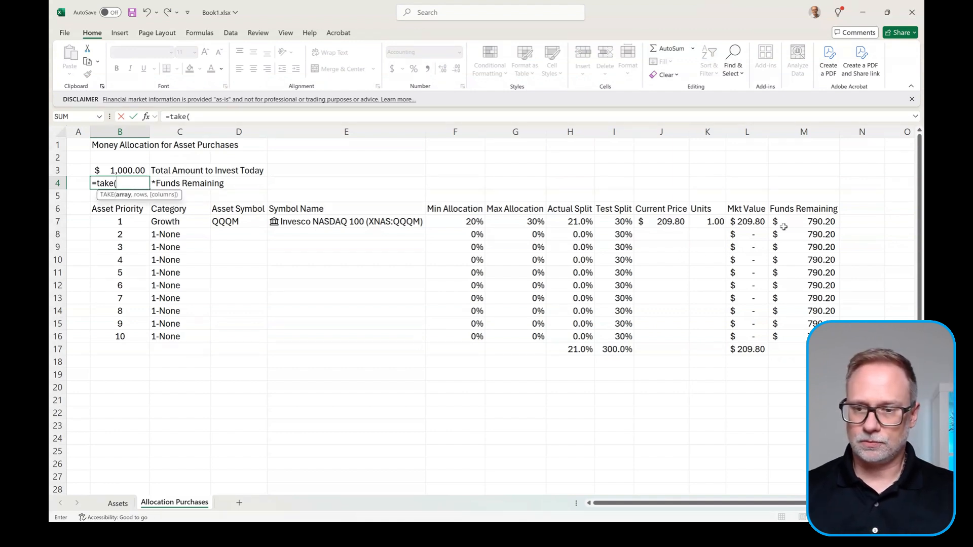
left_click_drag(784, 223, 790, 334)
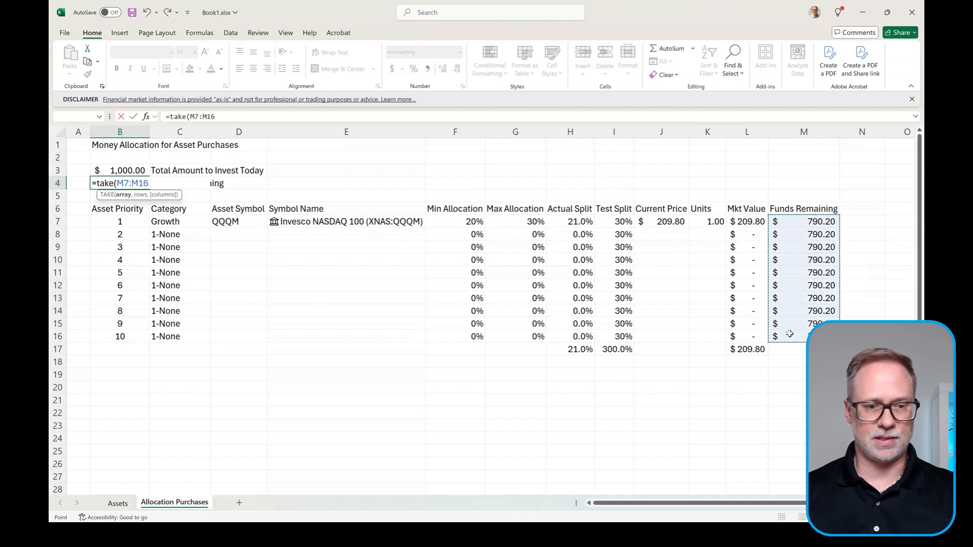
key("F4")
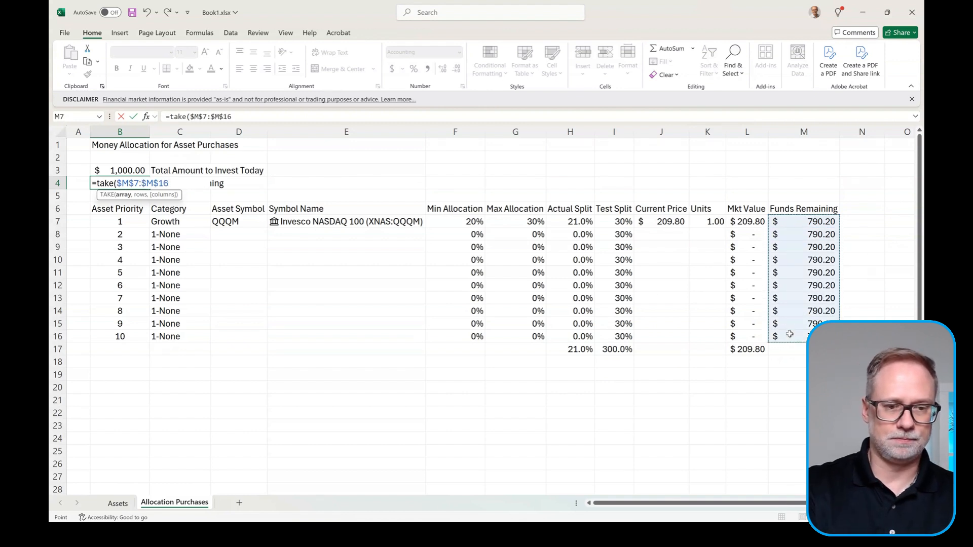
type(",-1")
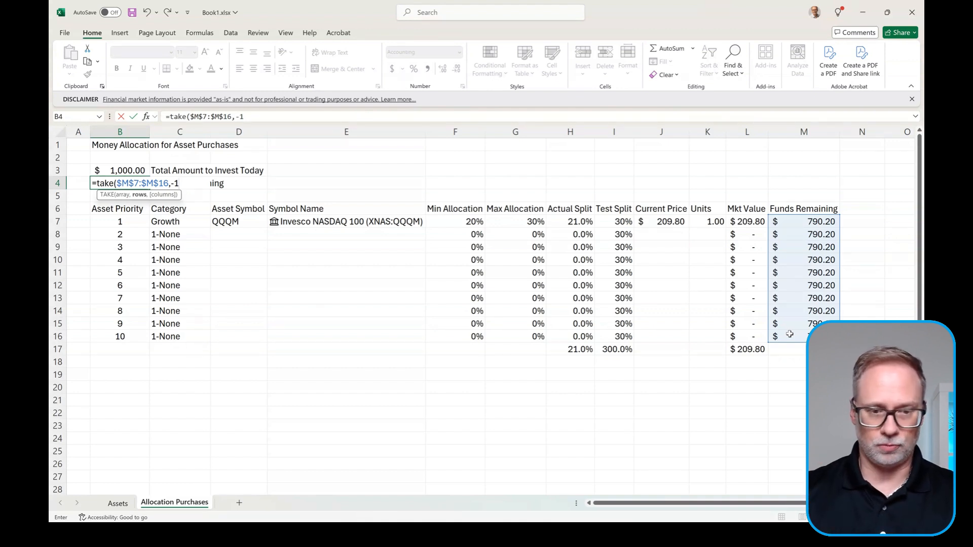
key("Return")
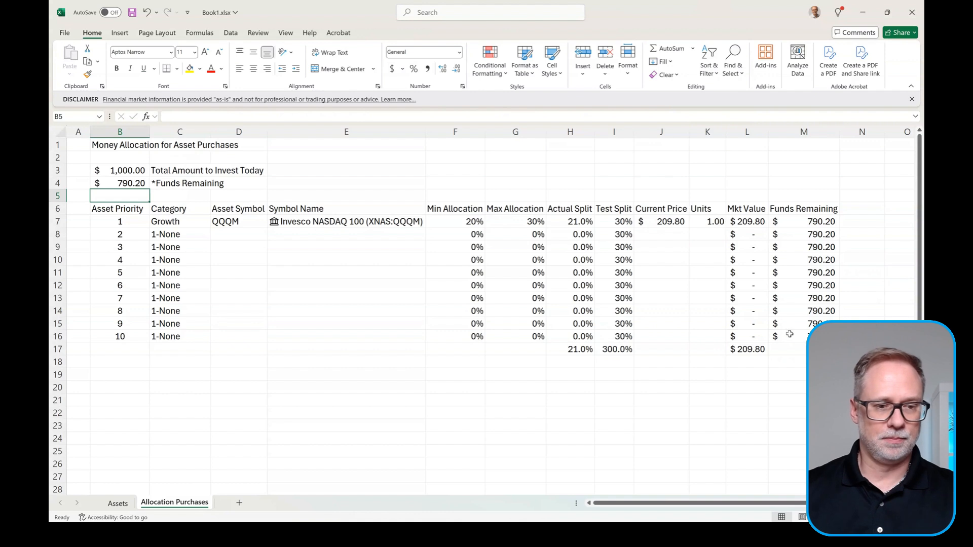
left_click(120, 183)
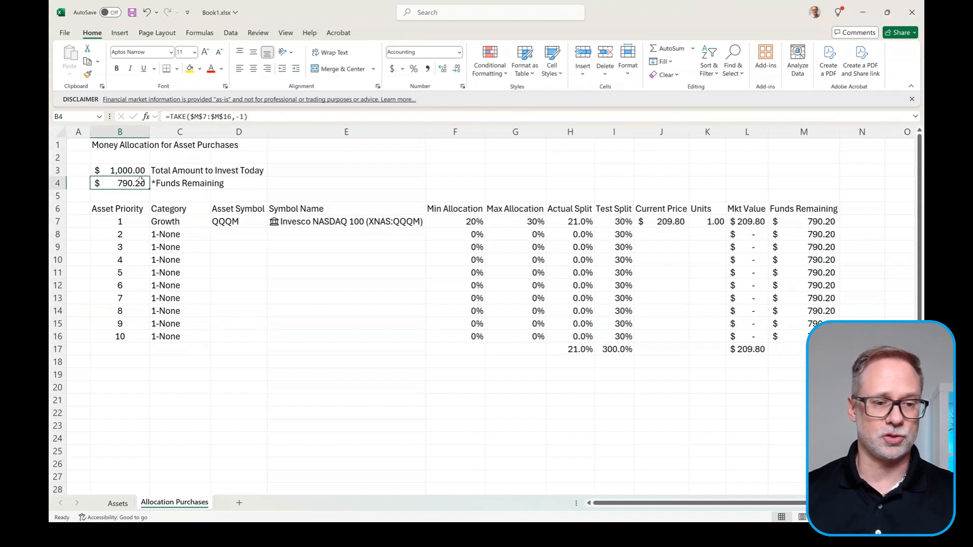
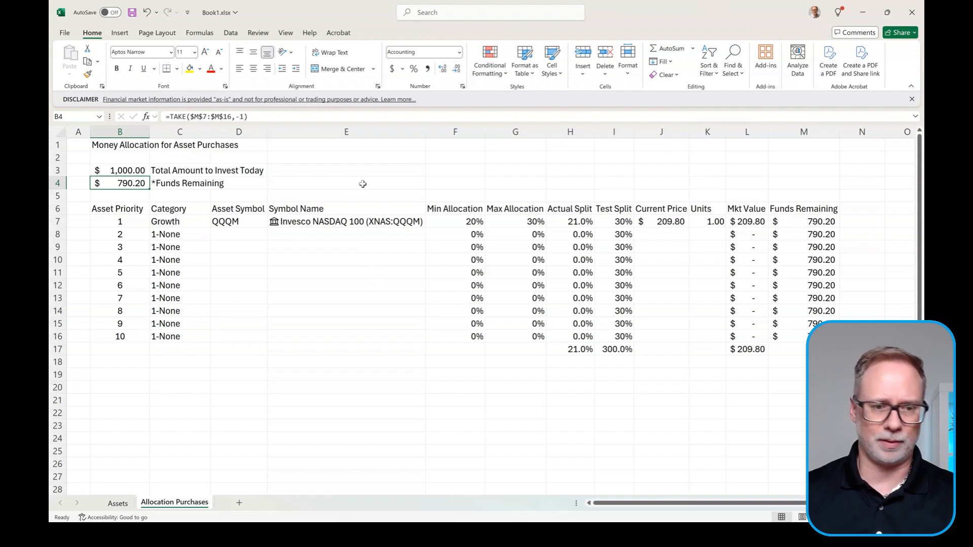
Step: Narrow column A and make the sheet title larger, bold and blue-filled
left_click_drag(90, 131, 83, 132)
left_click(120, 145)
left_click(195, 52)
left_click(200, 68)
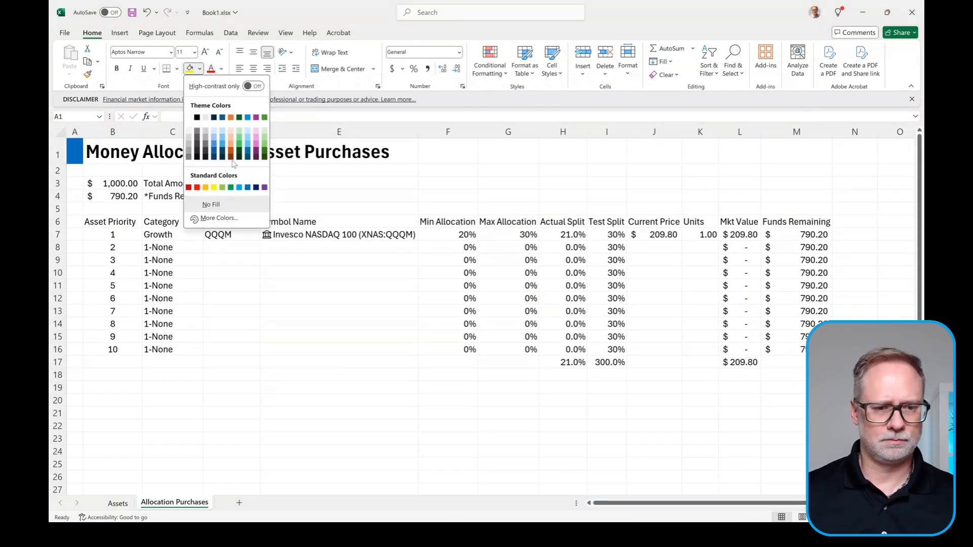
left_click(222, 144)
Step: Bold the Total and Funds labels and give header row B6:M6 blue fill, white bold text and a totals-row top border
left_click_drag(173, 184, 172, 196)
left_click_drag(113, 222, 796, 222)
left_click(201, 69)
left_click(214, 150)
left_click(221, 69)
left_click(210, 131)
left_click(112, 222)
Step: Fill the title row B1:M1 light blue and narrow column A slightly
left_click_drag(113, 363, 796, 363)
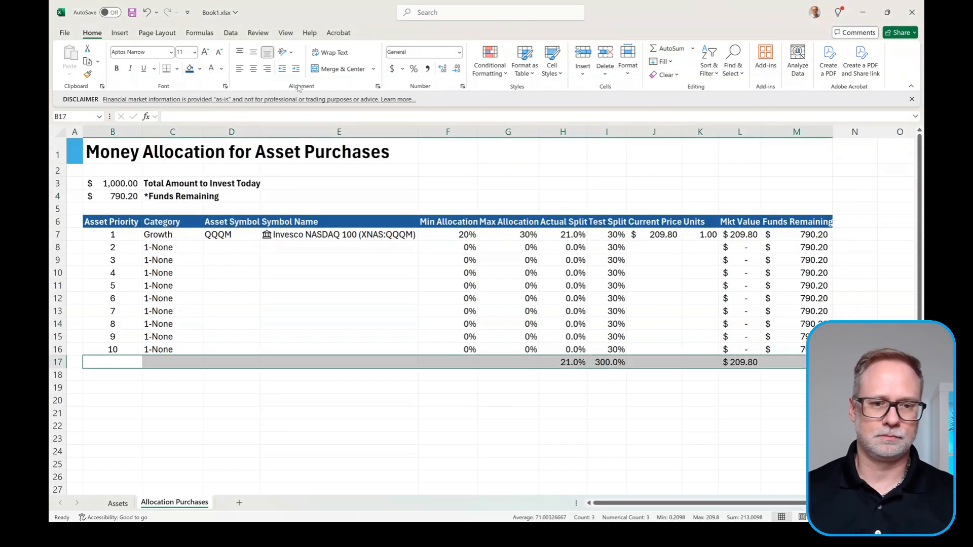
left_click(740, 363)
left_click_drag(113, 152, 797, 152)
left_click(201, 69)
left_click(222, 131)
left_click(75, 153)
left_click_drag(83, 131, 78, 131)
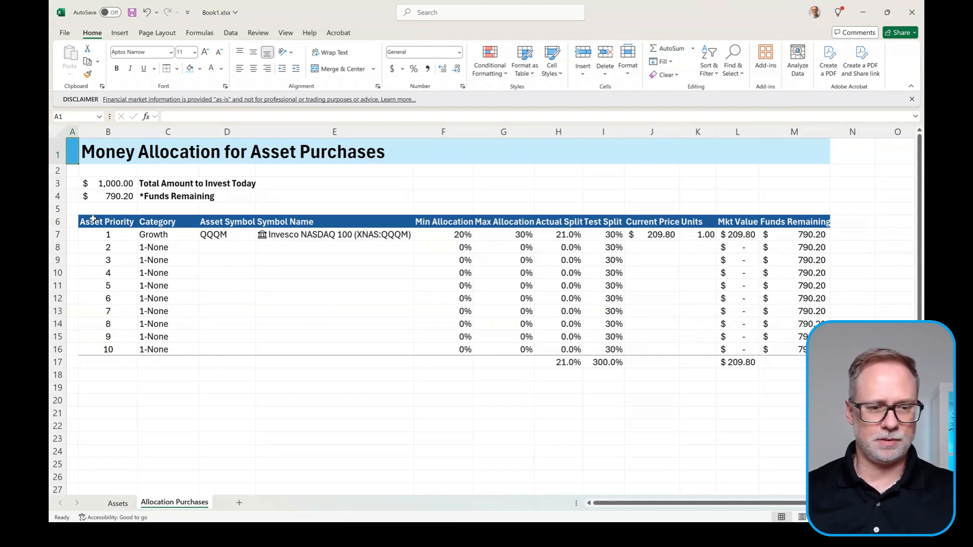
Step: Colour the total amount cell and fill the Test Split cells I7:I16 light blue
left_click(116, 181)
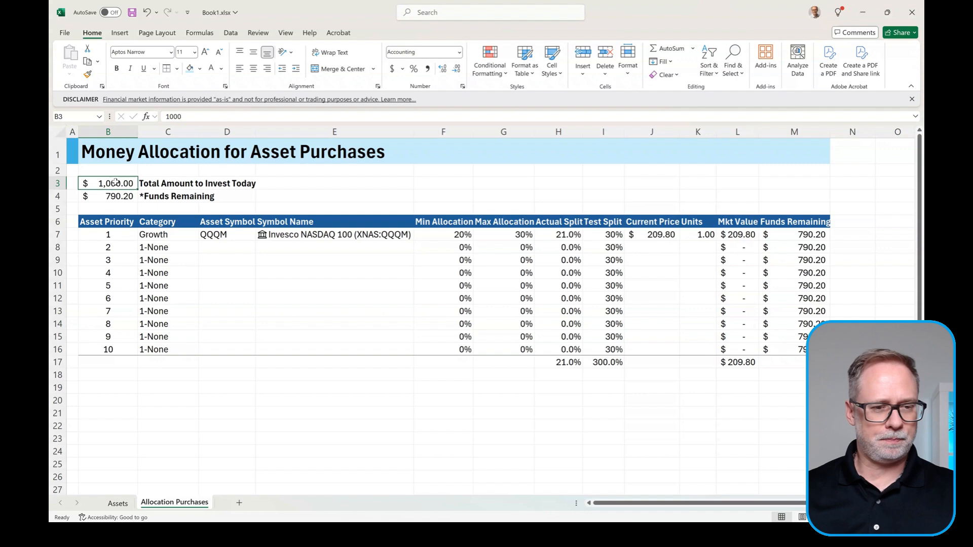
left_click(201, 70)
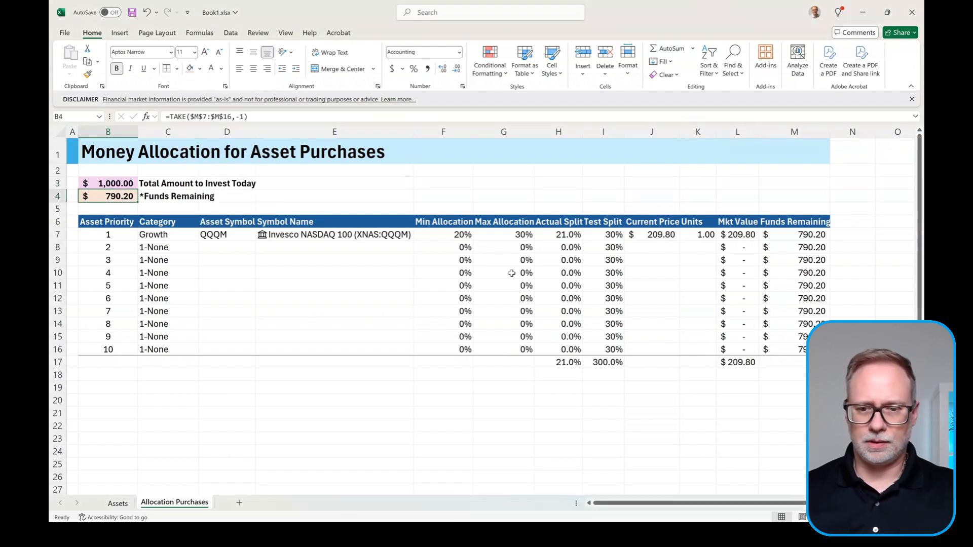
left_click_drag(598, 235, 609, 349)
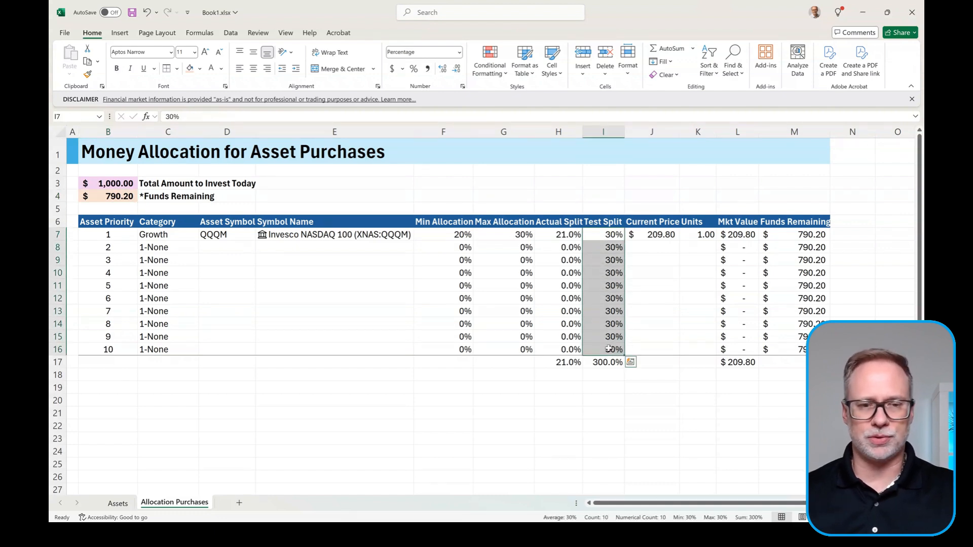
left_click(200, 69)
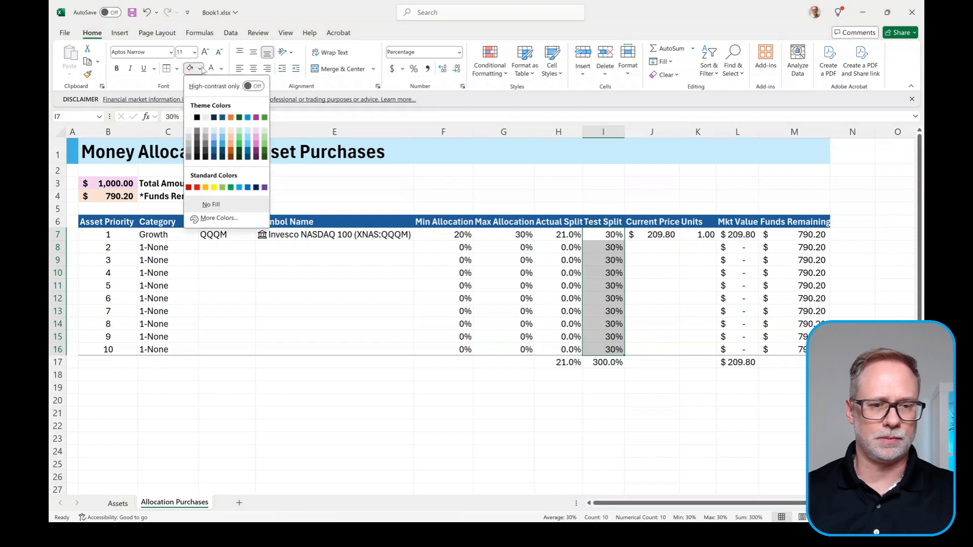
left_click(248, 132)
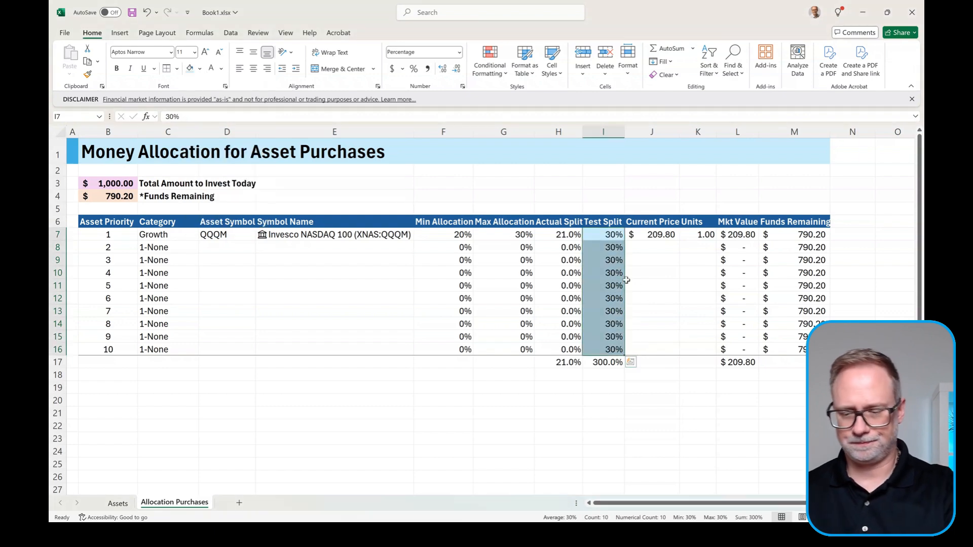
left_click(167, 234)
left_click(203, 235)
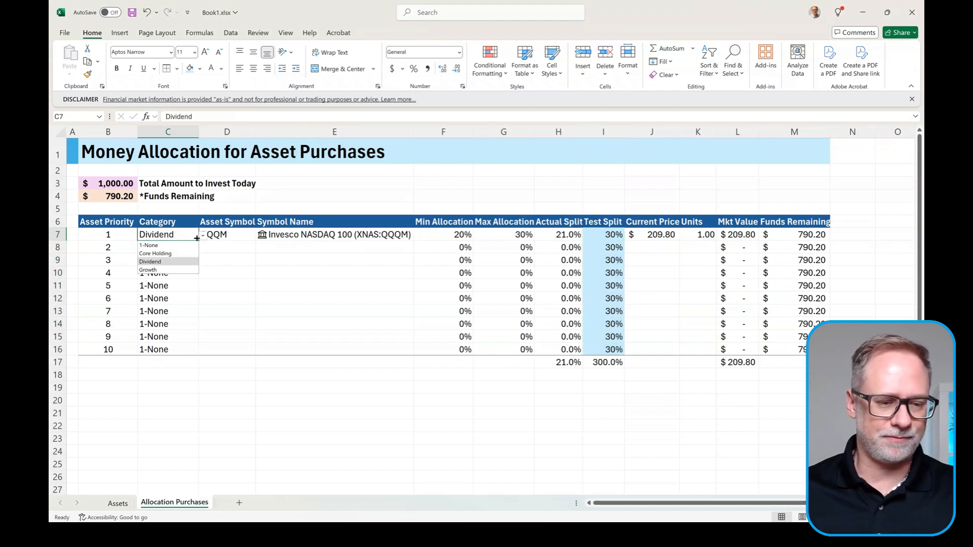
Step: Set the first asset to Core Holding with symbol SPLG
left_click(168, 254)
left_click(230, 235)
left_click(260, 236)
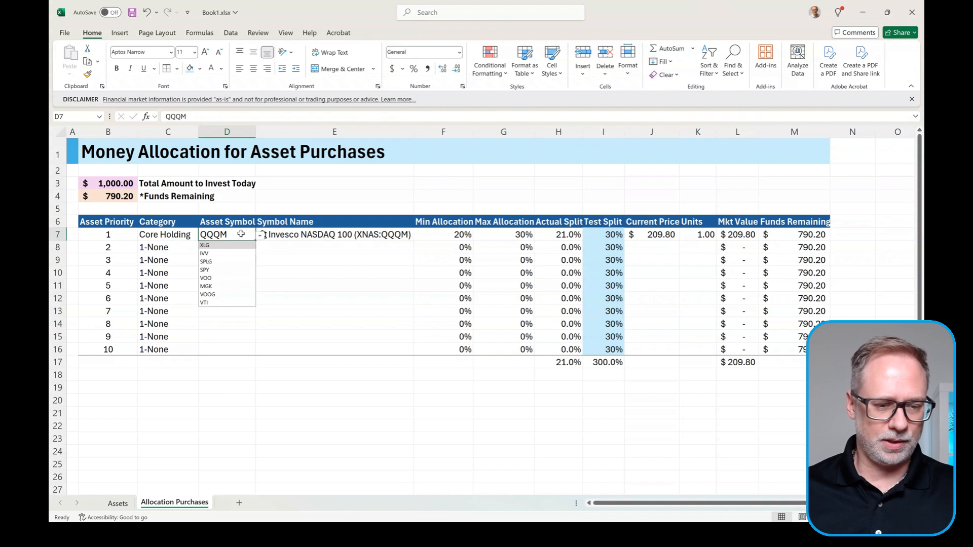
left_click(223, 262)
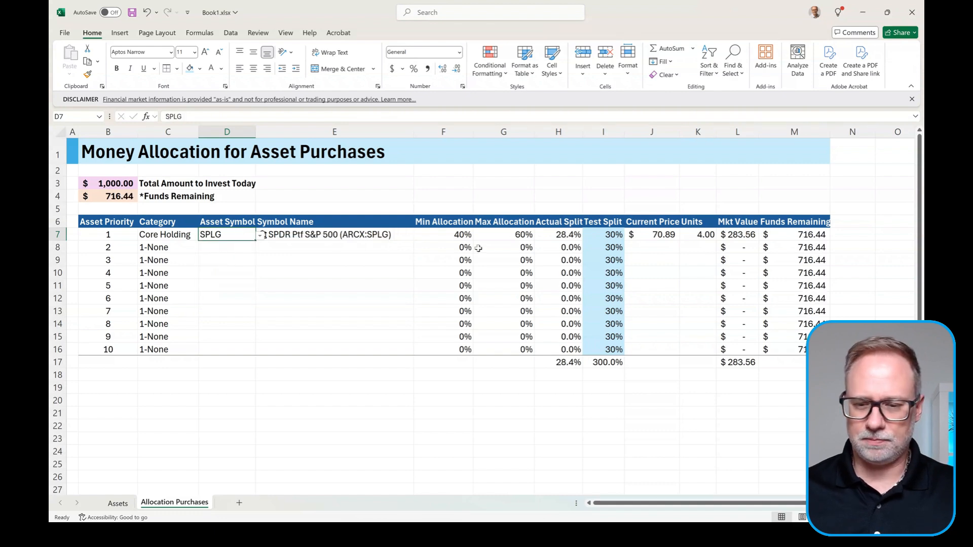
Step: Set the second asset to Dividend with symbol SCHD
left_click(157, 247)
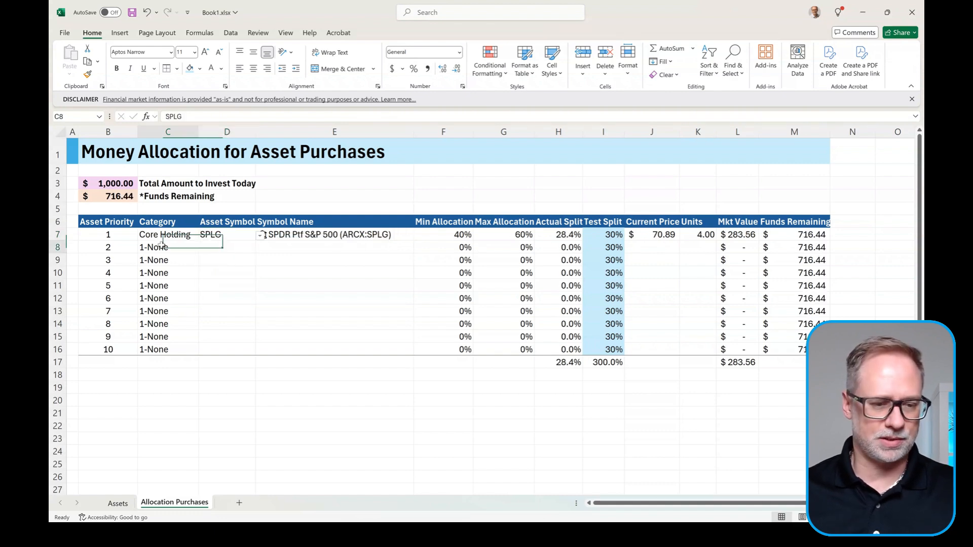
left_click(202, 248)
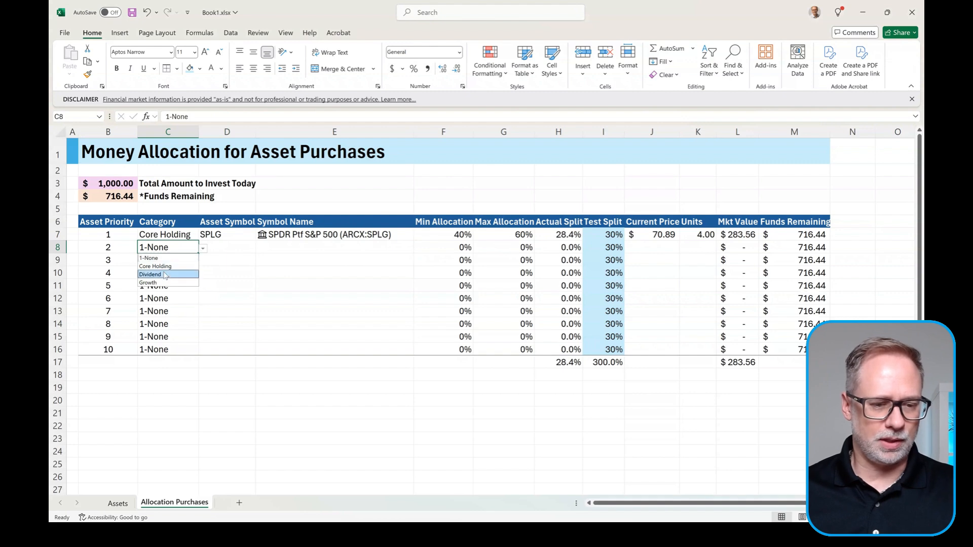
left_click(165, 274)
left_click(233, 248)
left_click(260, 249)
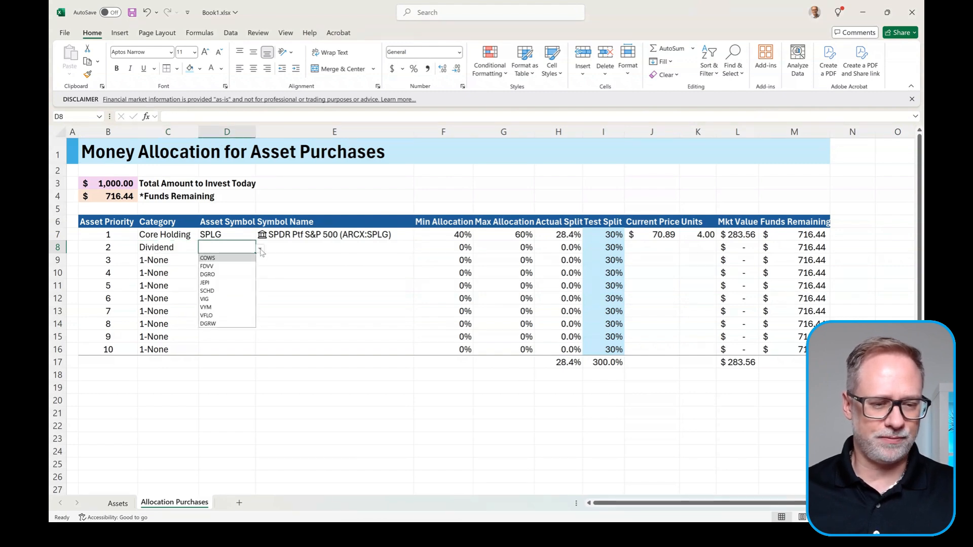
left_click(219, 291)
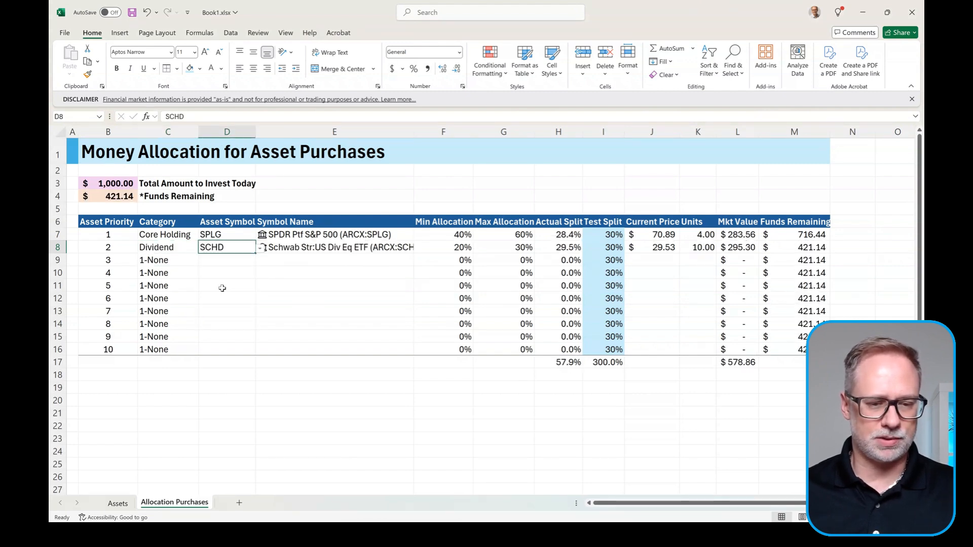
Step: Set the third asset to Growth with symbol QQQM
left_click(184, 263)
left_click(203, 261)
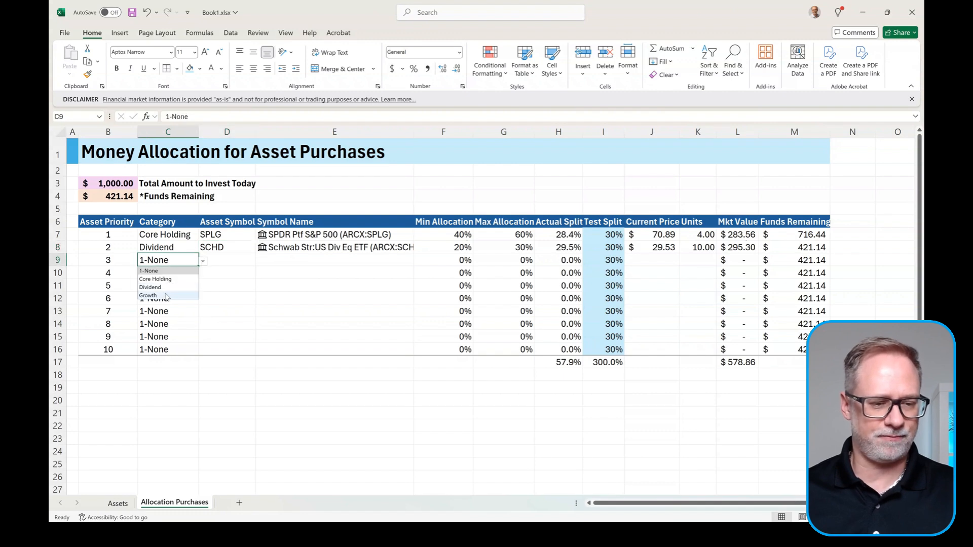
left_click(165, 295)
left_click(223, 259)
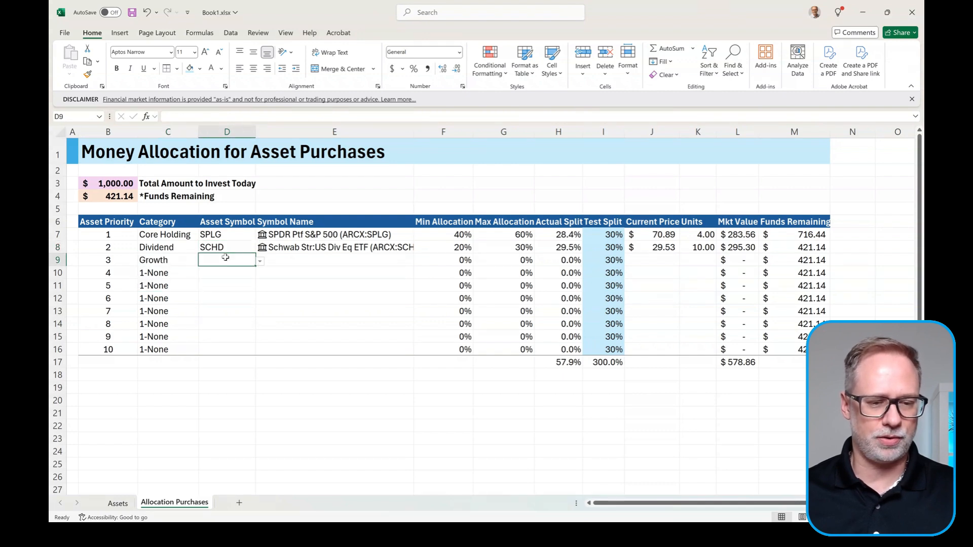
left_click(260, 261)
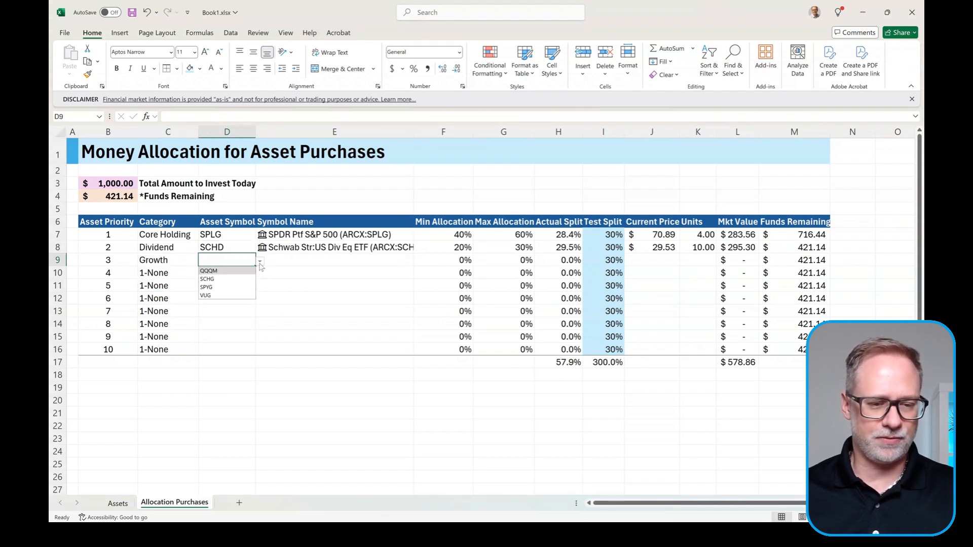
left_click(231, 272)
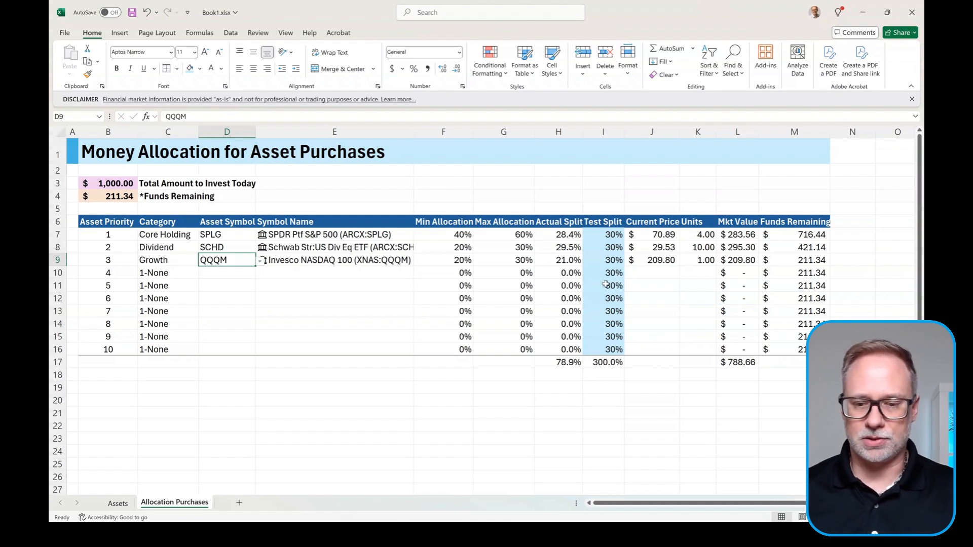
left_click(602, 236)
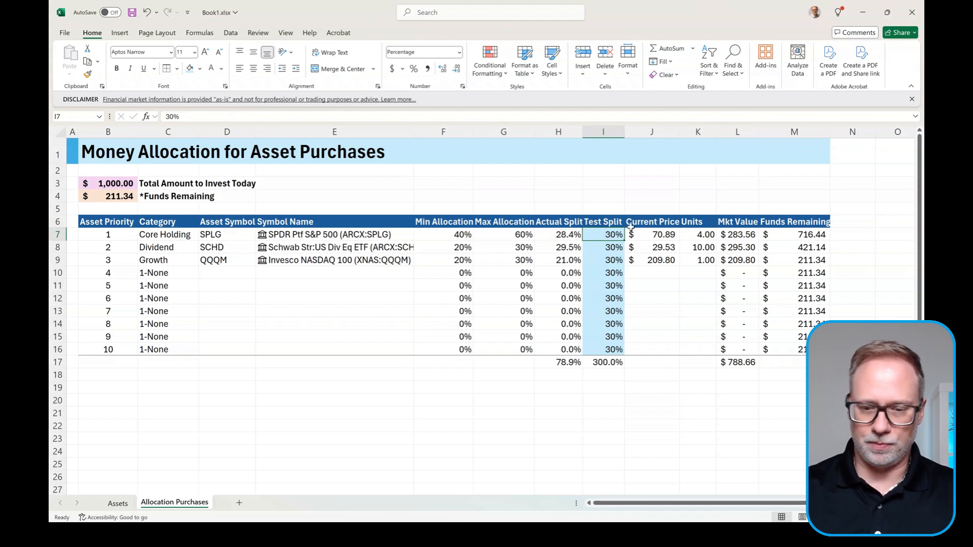
type("50")
key("Return")
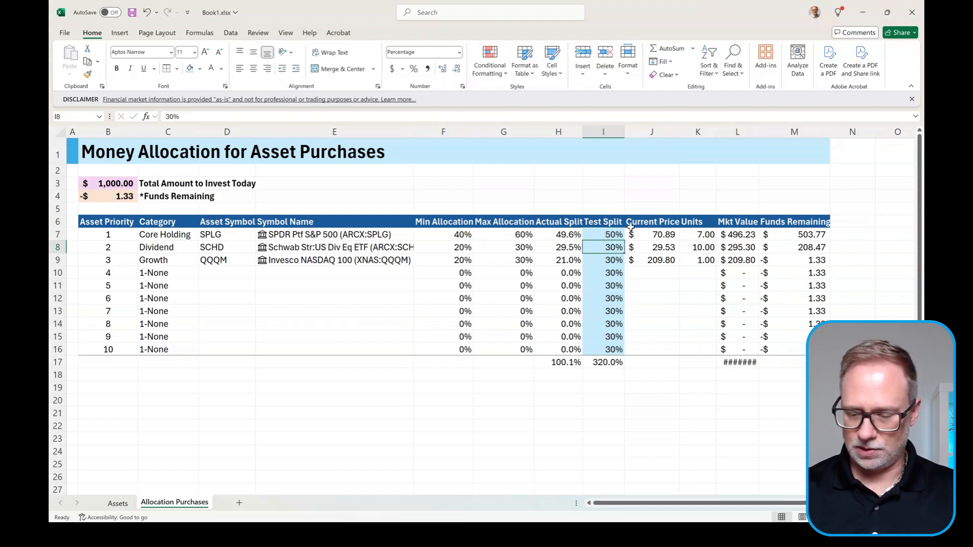
type("25")
key("Return")
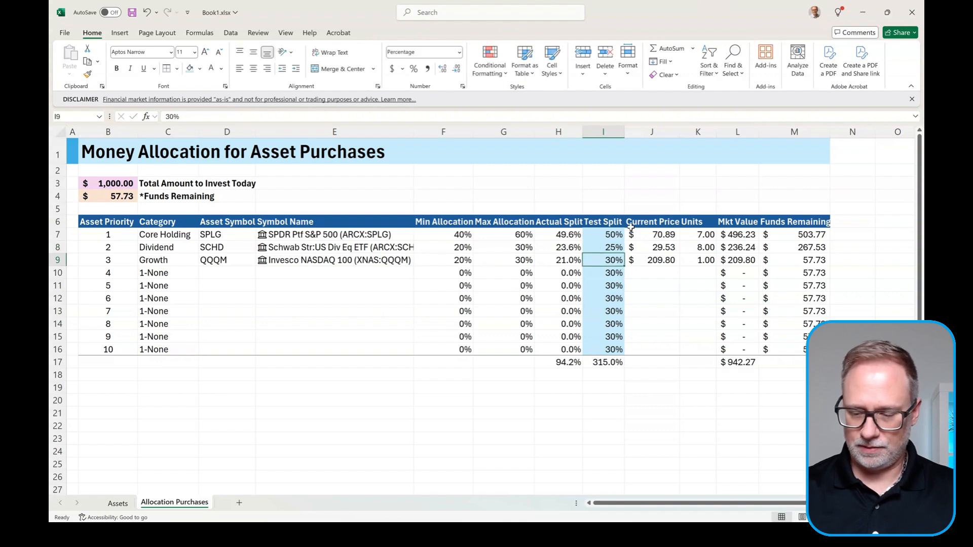
type("25")
key("Return")
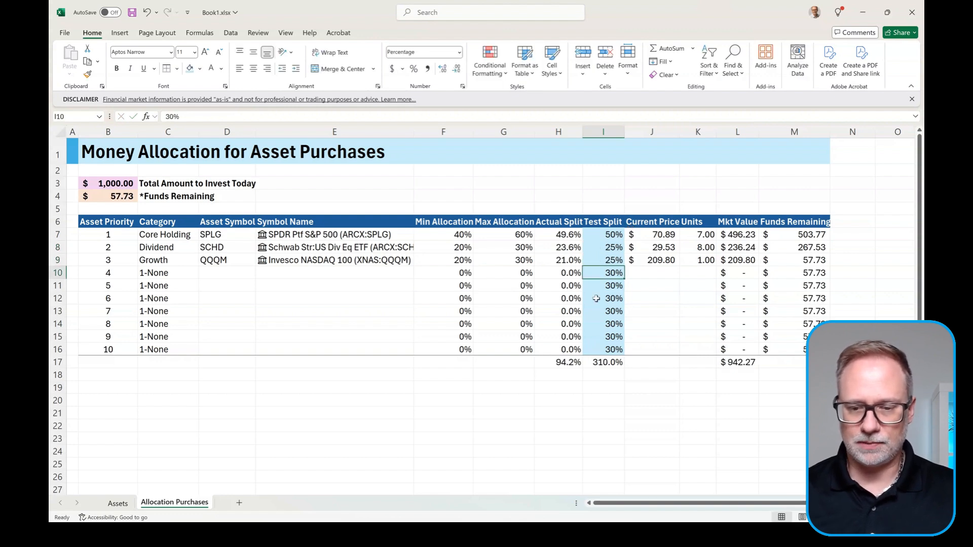
left_click_drag(614, 273, 615, 324)
left_click_drag(616, 346, 615, 348)
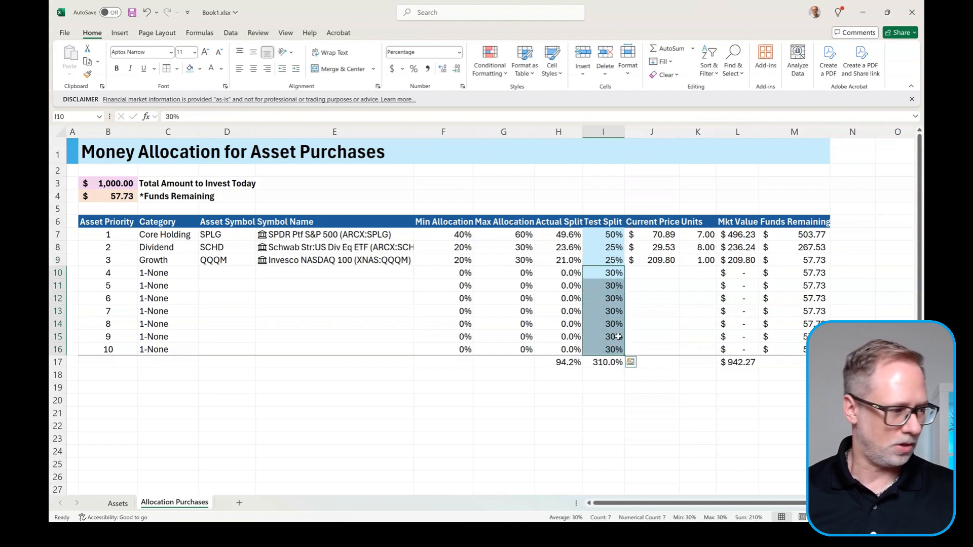
key("Delete")
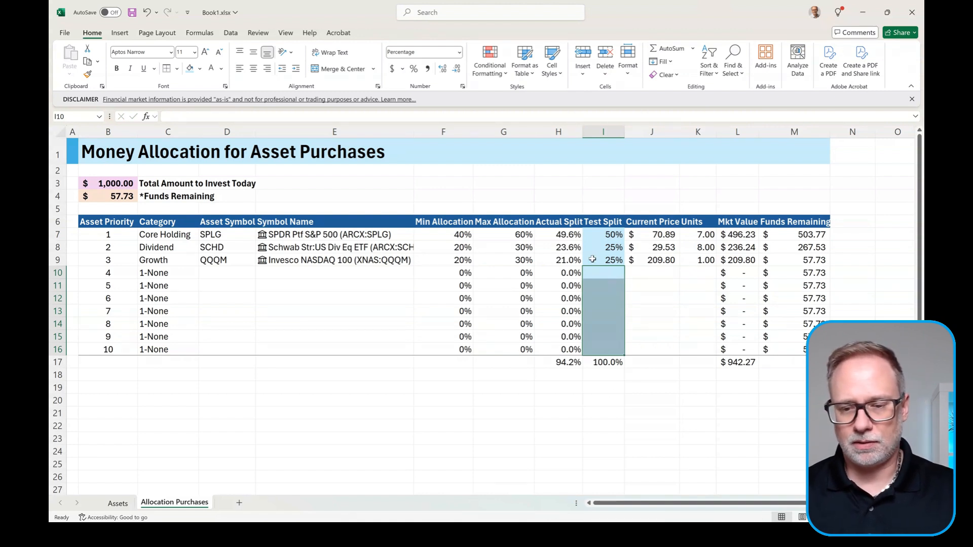
left_click(613, 364)
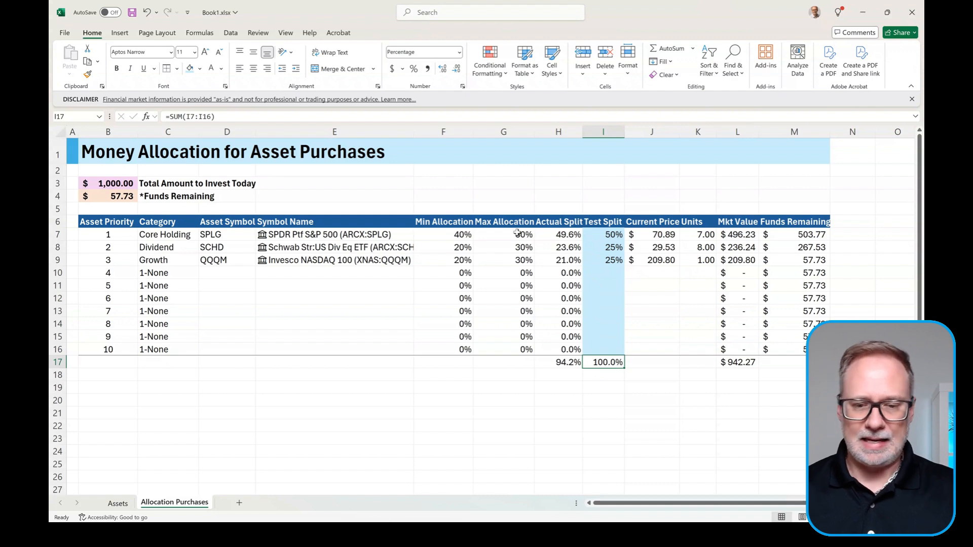
left_click(558, 363)
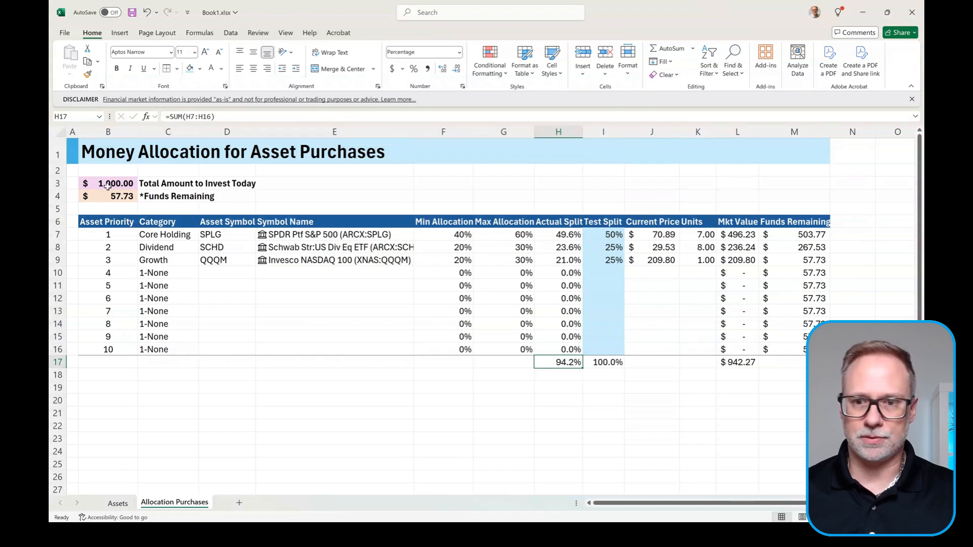
left_click_drag(697, 235, 700, 256)
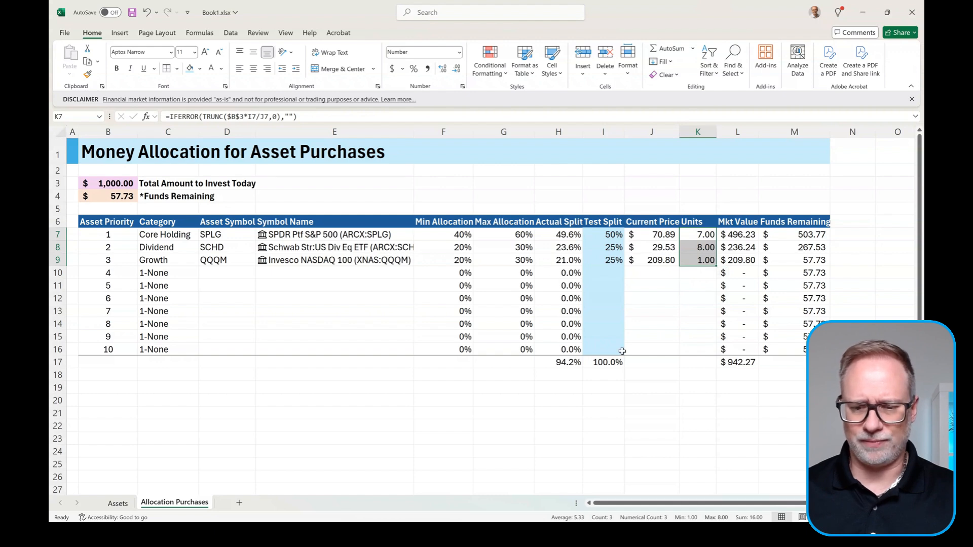
Step: Check the Funds Remaining and SCHD price formulas, then set I8's test split to 27
left_click(765, 351)
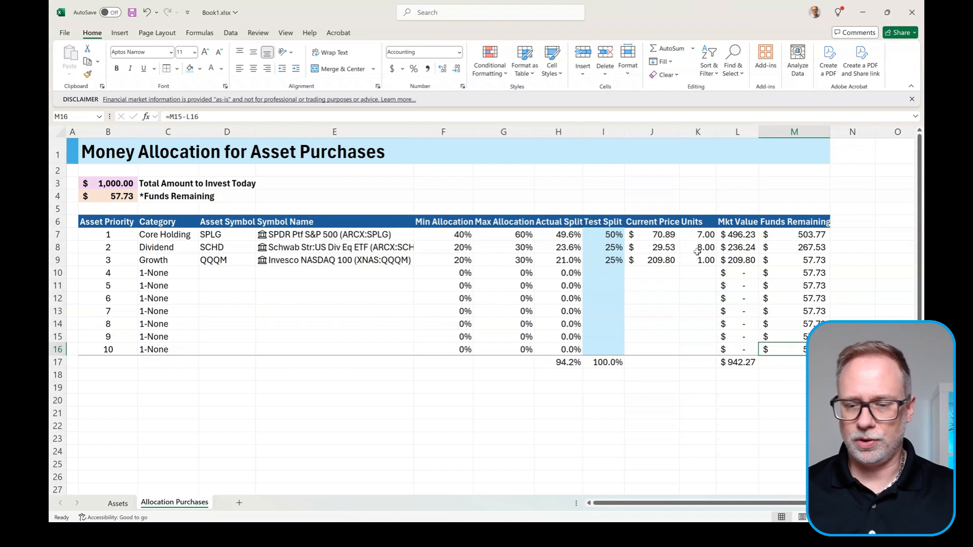
left_click(656, 247)
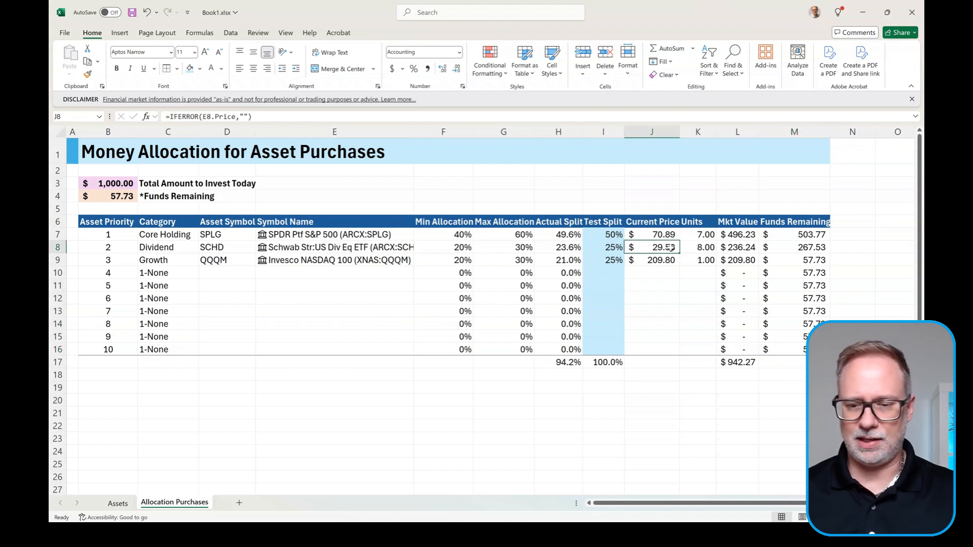
left_click(598, 248)
type("27")
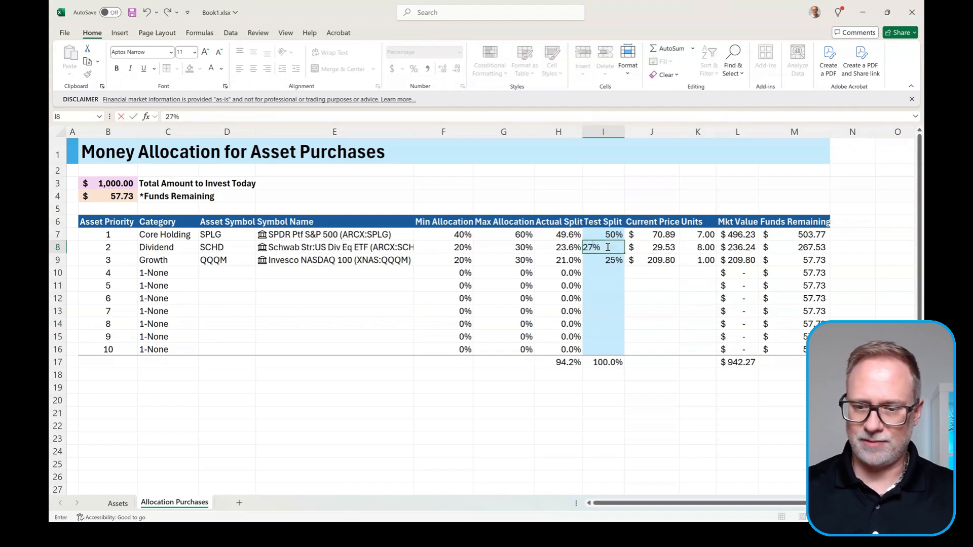
key("Return")
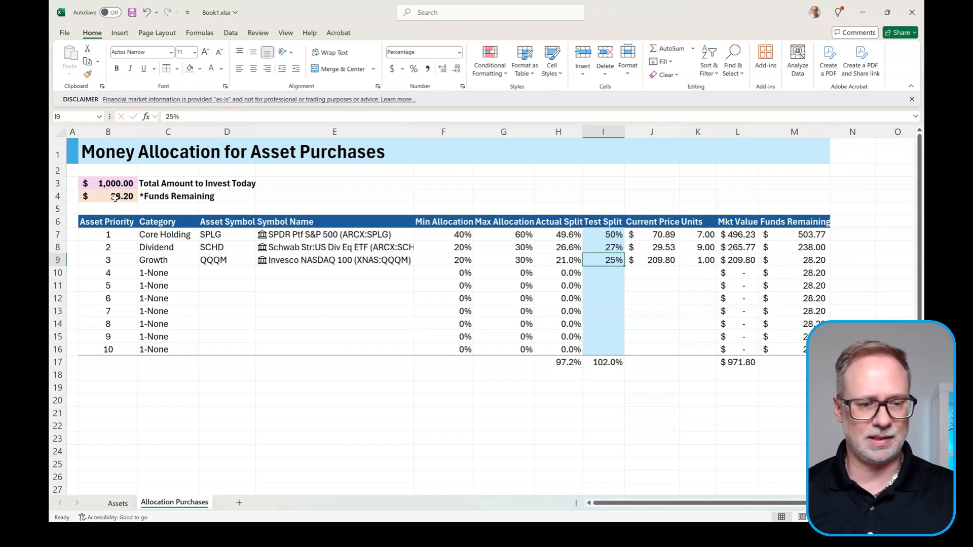
Step: Review funds remaining in B4 and the Test and Actual Split totals, then show the Data tab
left_click(115, 198)
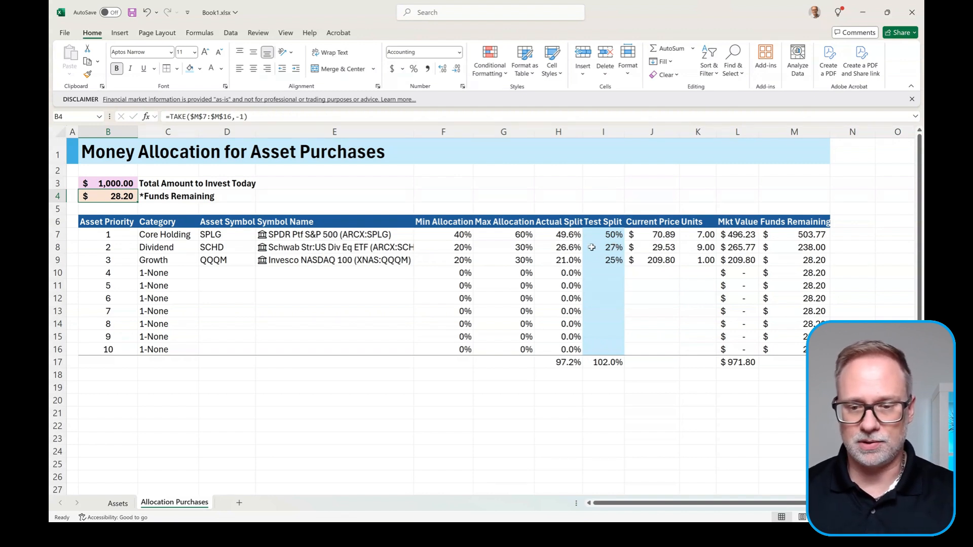
left_click(612, 361)
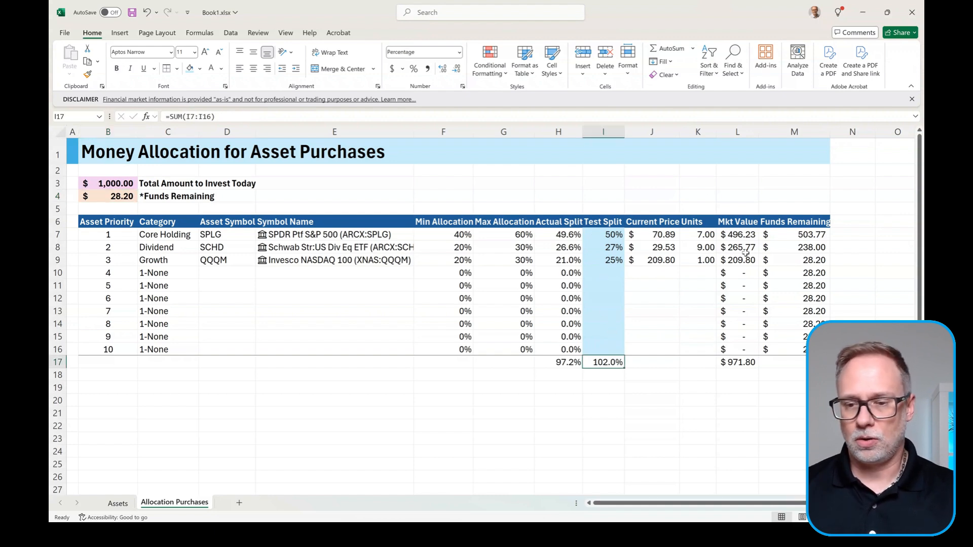
left_click(567, 362)
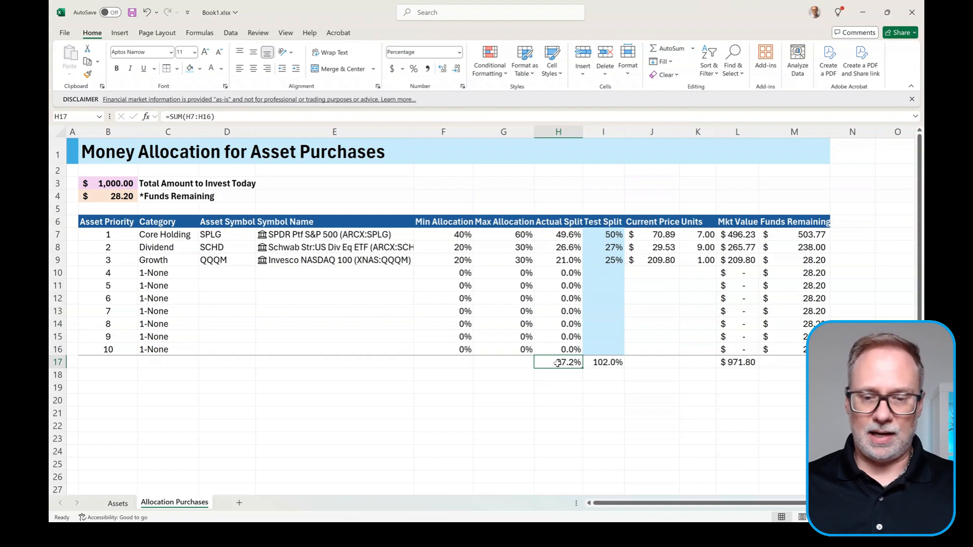
left_click(231, 34)
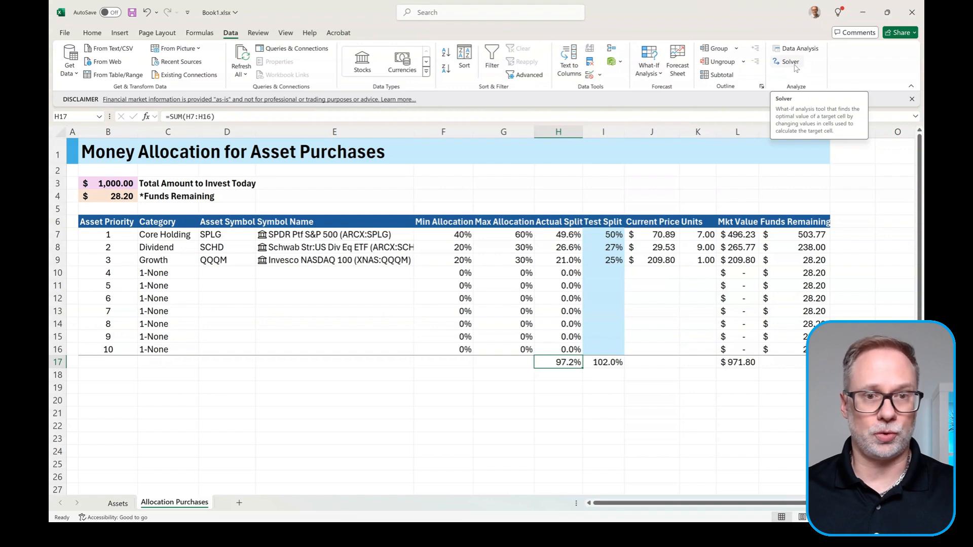
left_click(65, 34)
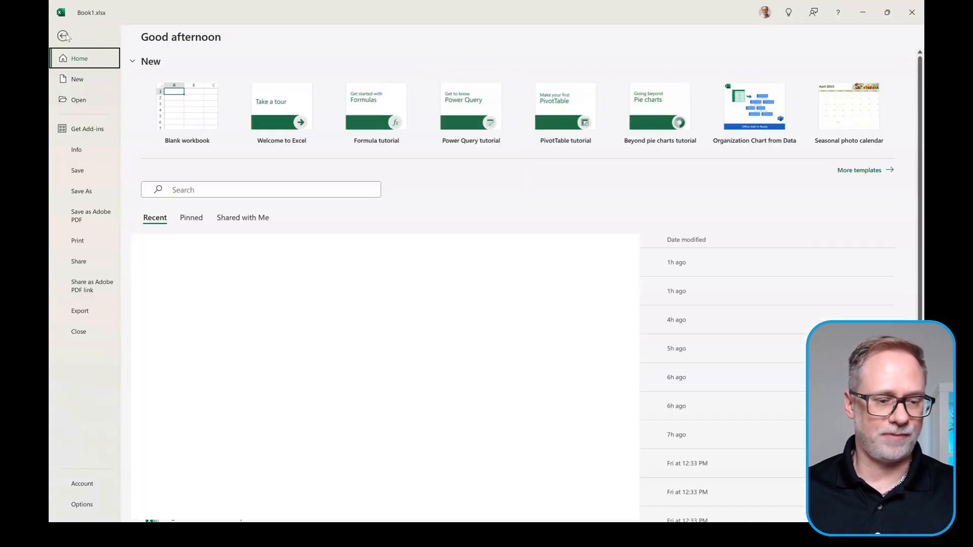
left_click(84, 503)
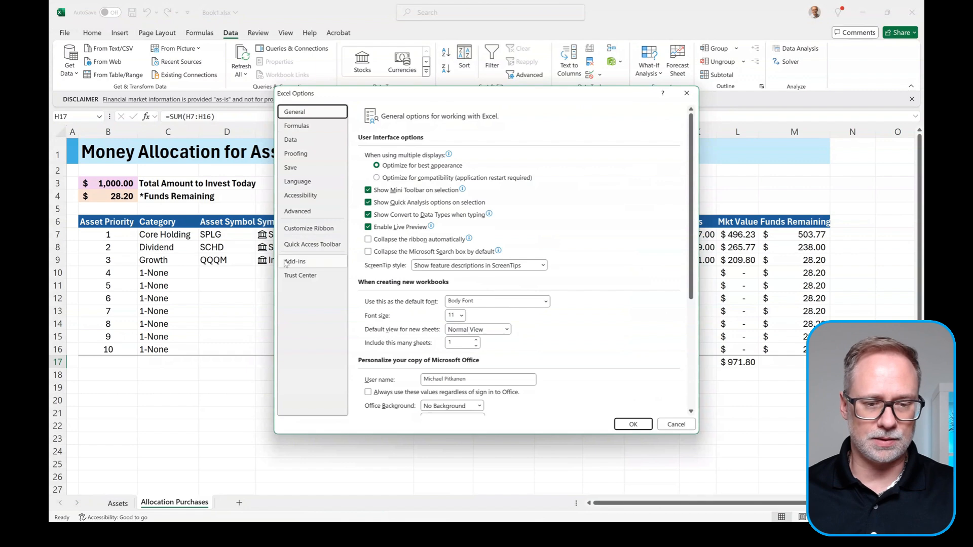
left_click(312, 267)
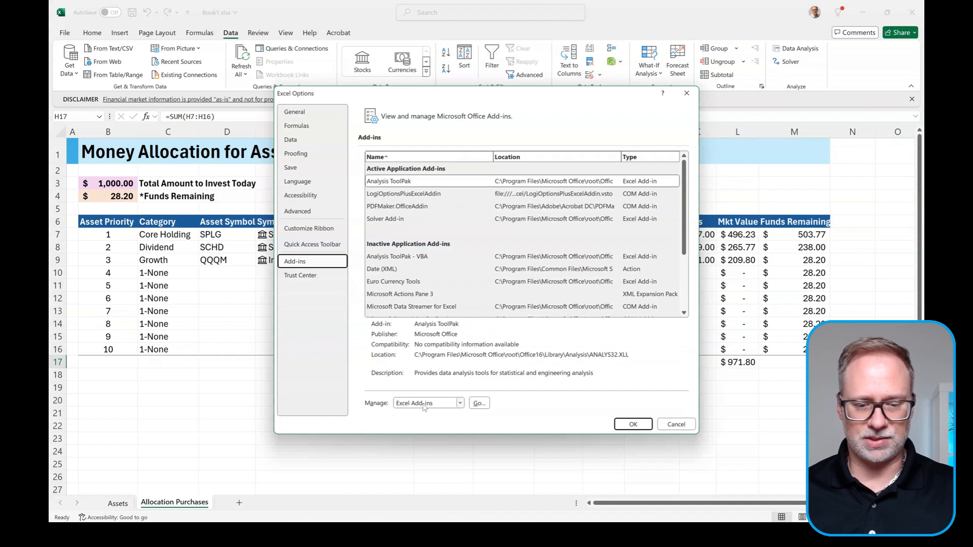
left_click(478, 404)
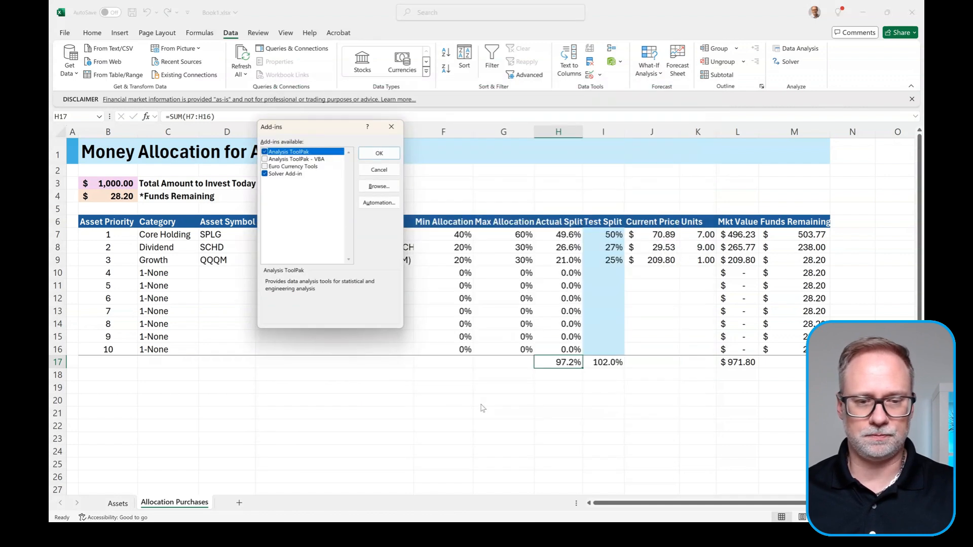
left_click_drag(297, 126, 310, 129)
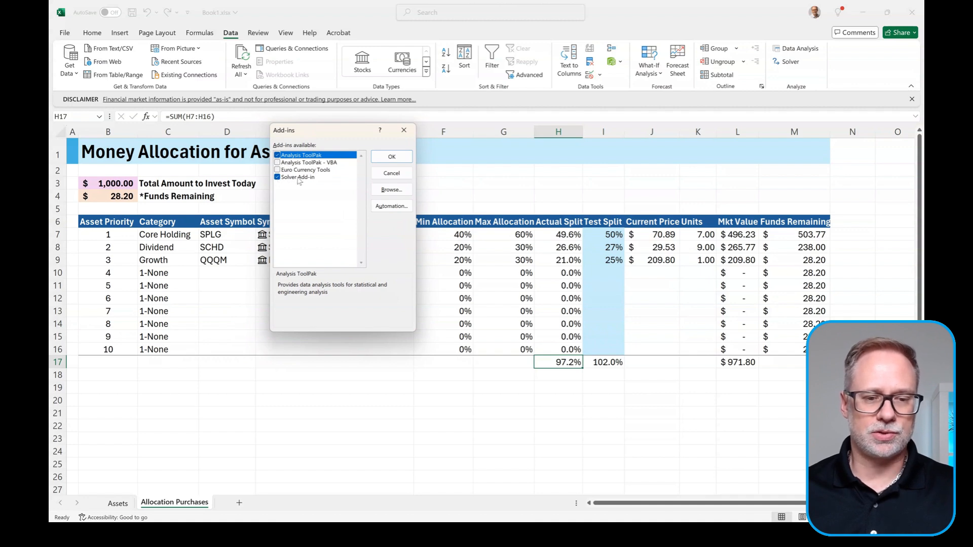
left_click(392, 157)
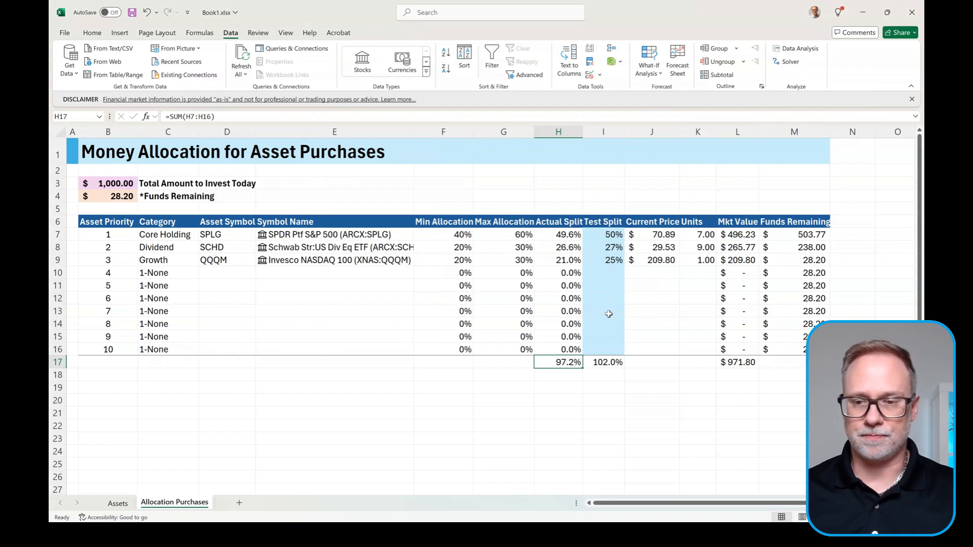
Step: In Solver, set the objective to minimise funds remaining in $B$4
left_click(791, 62)
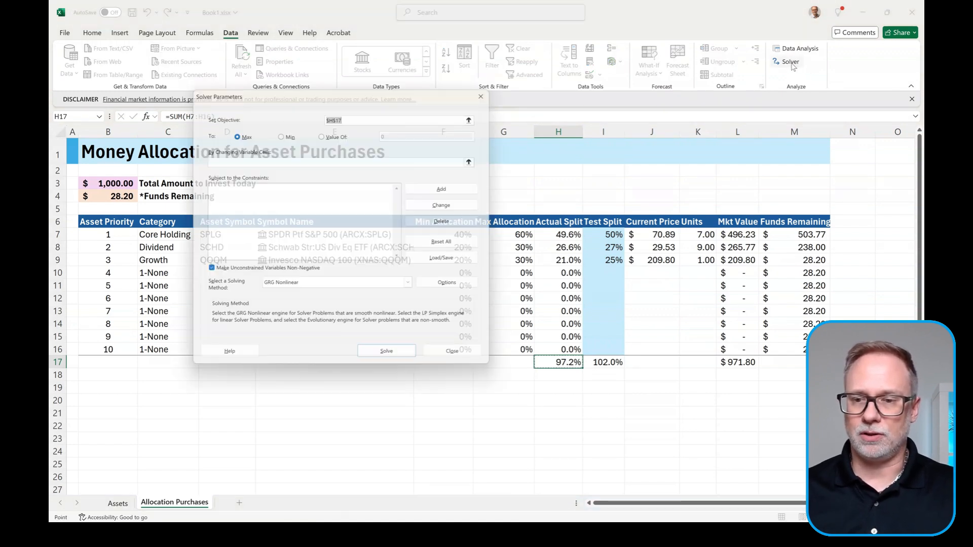
left_click_drag(397, 97, 485, 126)
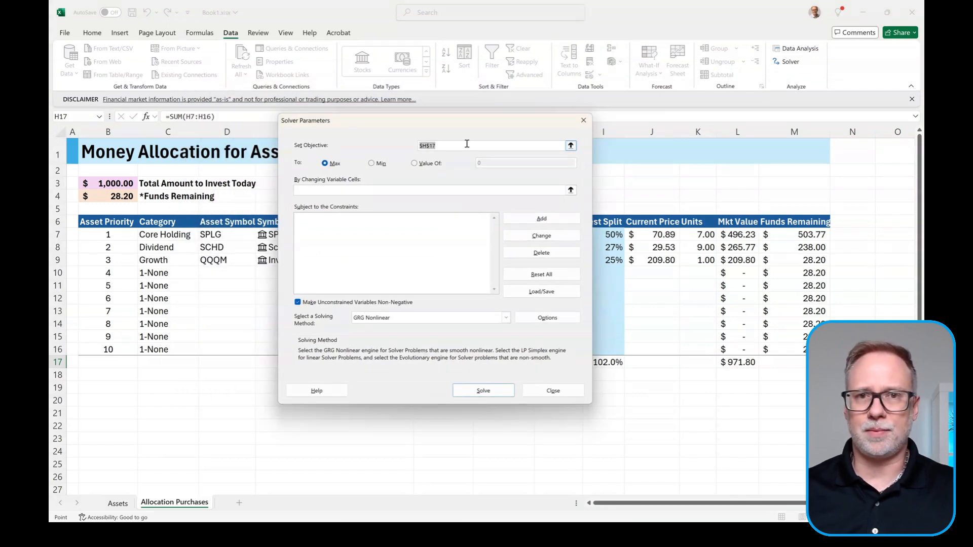
left_click_drag(485, 122, 577, 119)
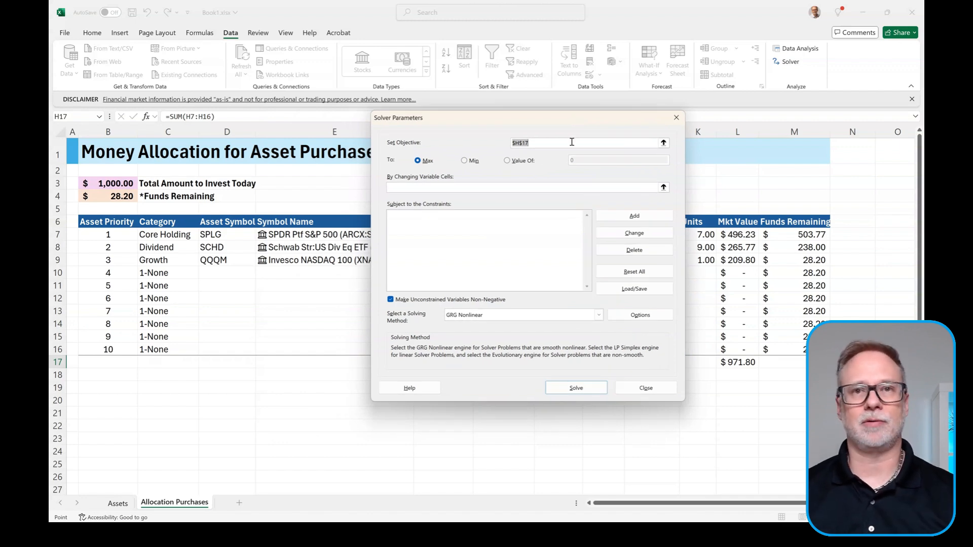
left_click(663, 142)
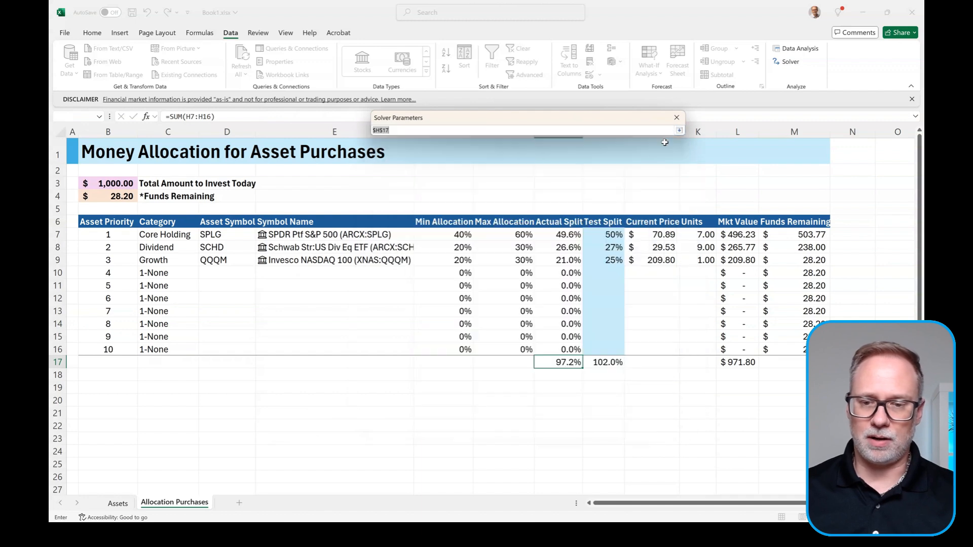
left_click(116, 196)
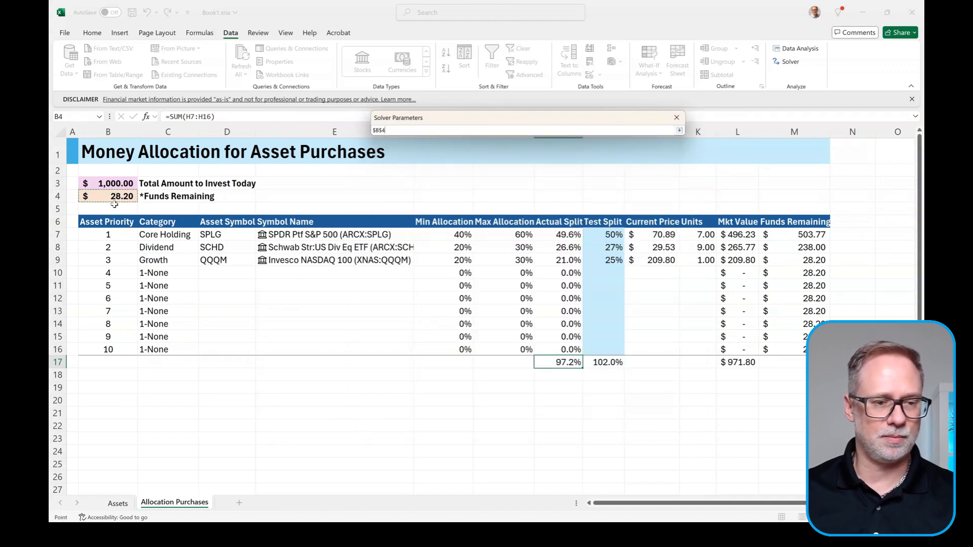
left_click(679, 131)
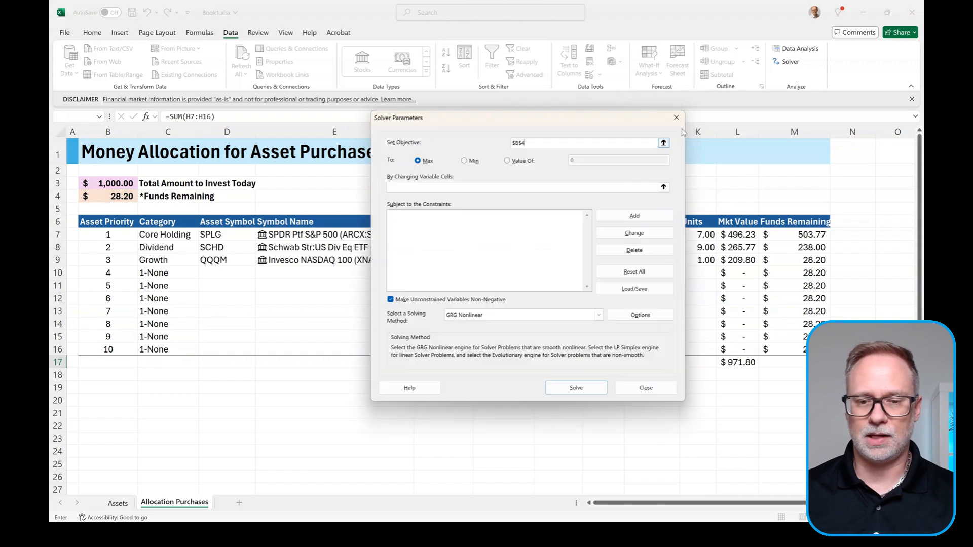
left_click(466, 160)
Step: Set Solver's changing variable cells to the Test Split range $I$7:$I$16
left_click_drag(588, 125, 344, 118)
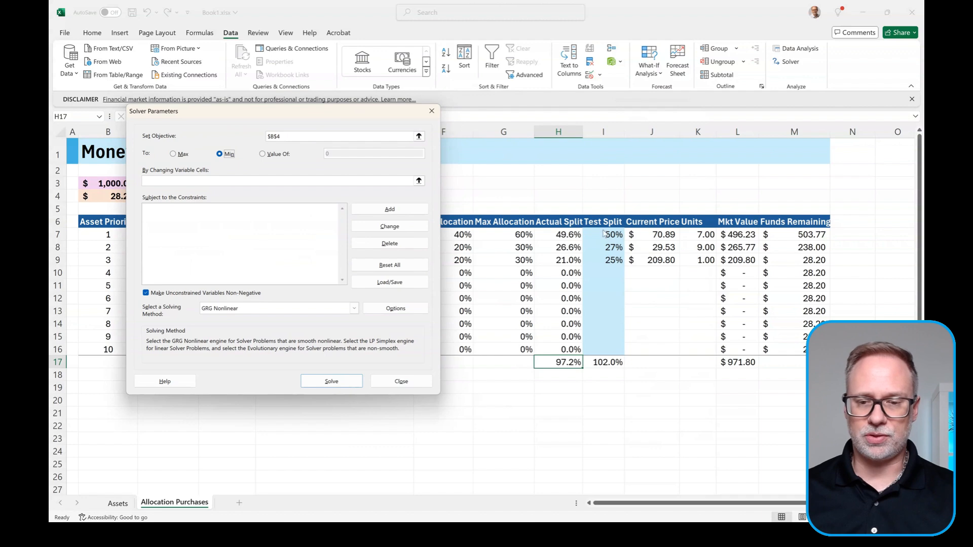
left_click(420, 182)
left_click(607, 235)
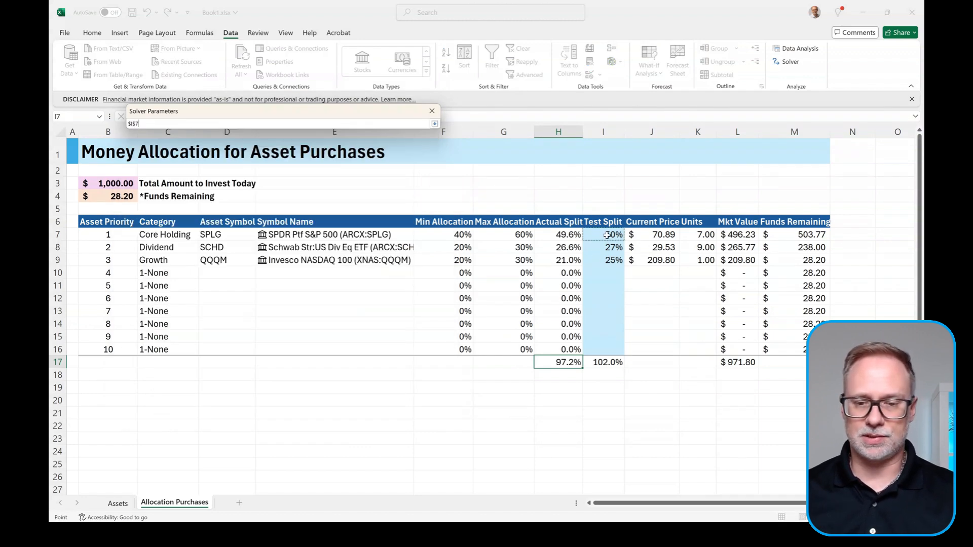
left_click_drag(607, 235, 597, 349)
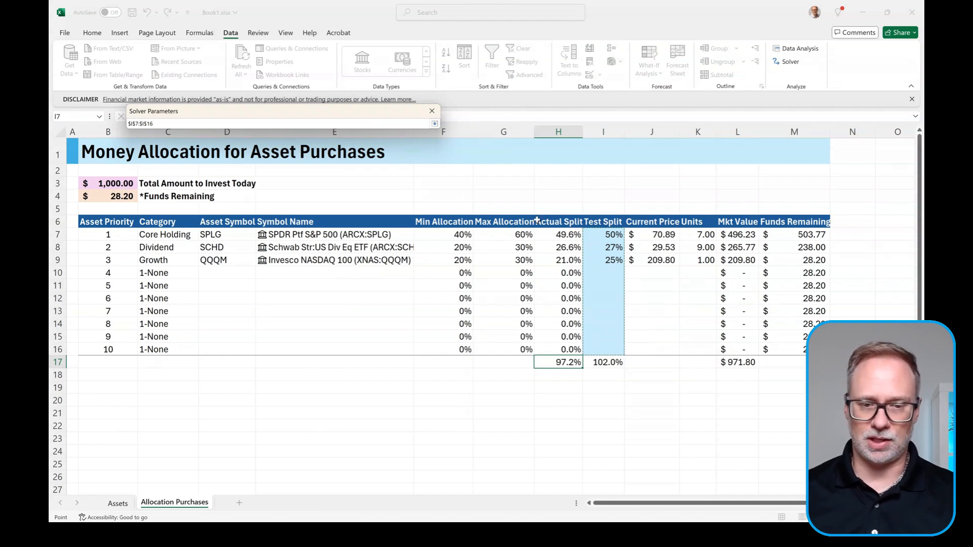
left_click(434, 123)
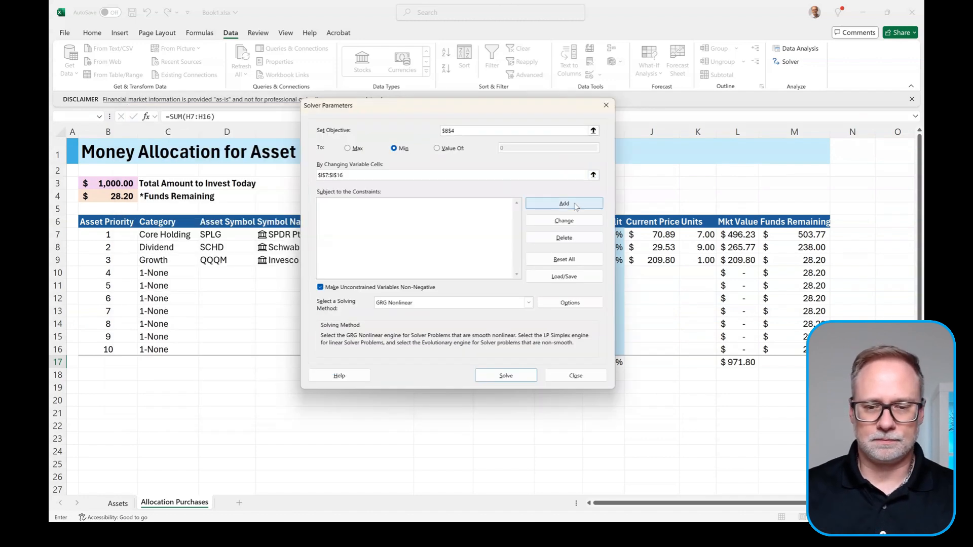
Step: Add a Solver constraint requiring funds remaining $B$4 >= 0
left_click(577, 205)
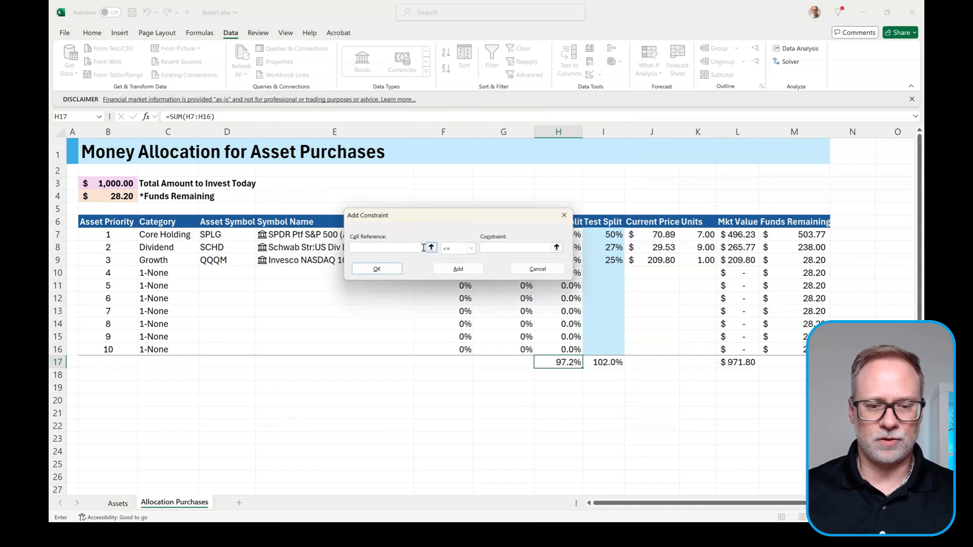
left_click(111, 196)
left_click(471, 249)
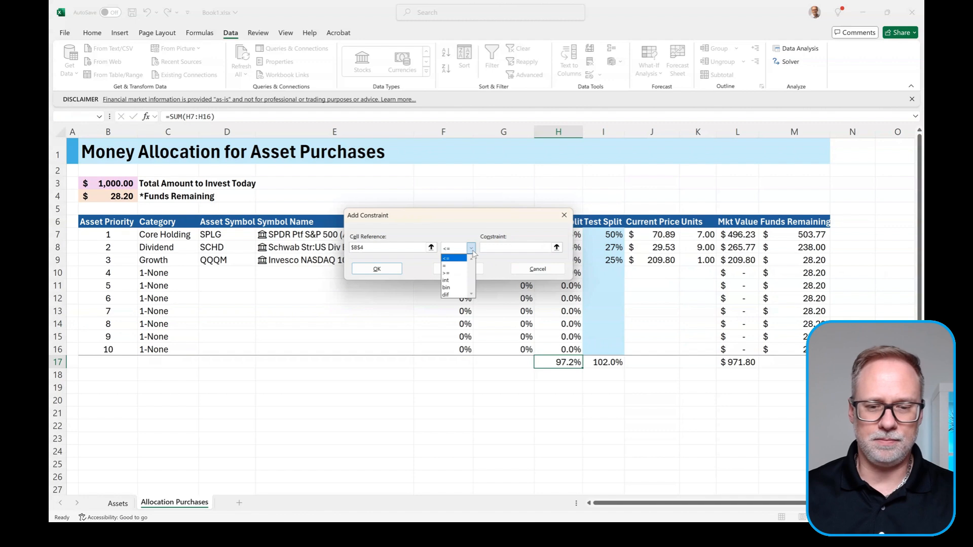
left_click(446, 273)
left_click(508, 249)
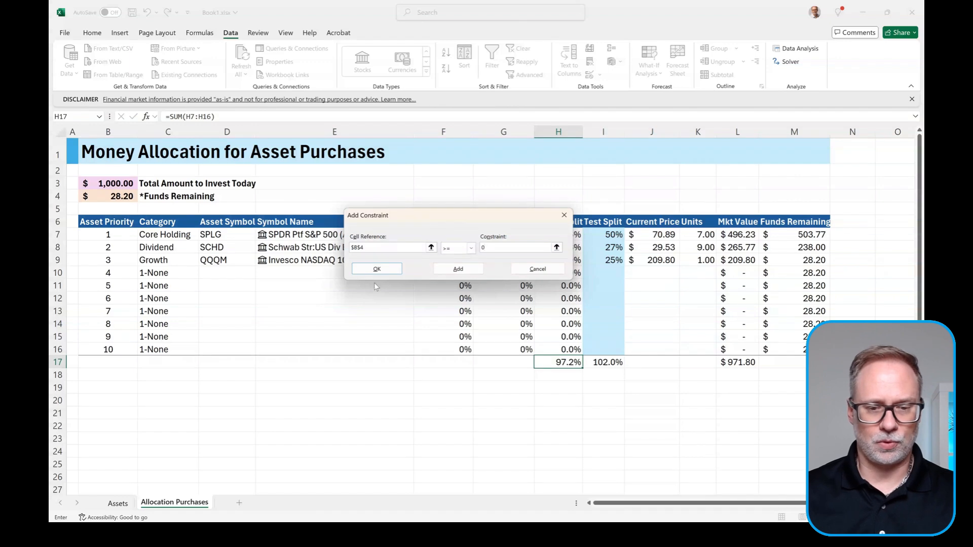
left_click(377, 269)
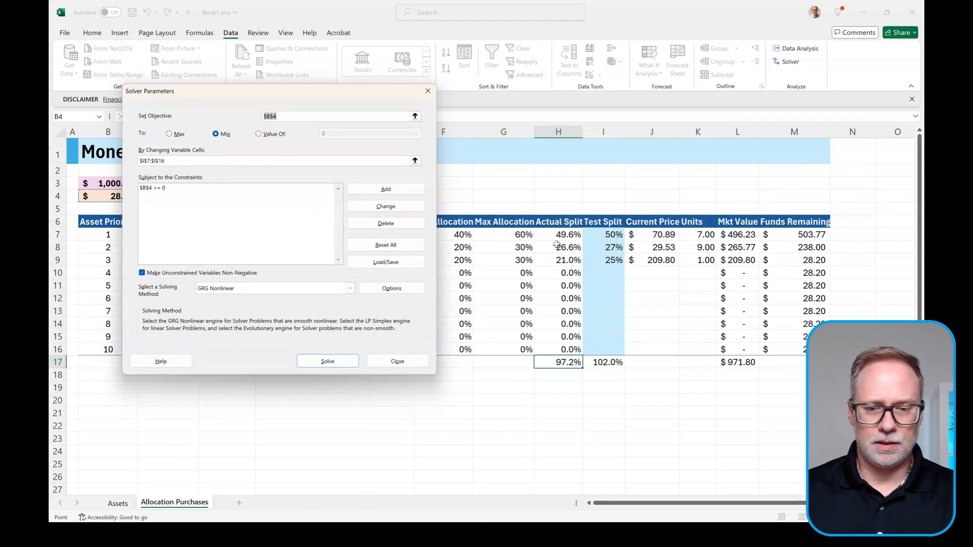
Step: Add the constraint Actual Split $H$7:$H$16 <= Max Allocation $G$7:$G$16
left_click(376, 186)
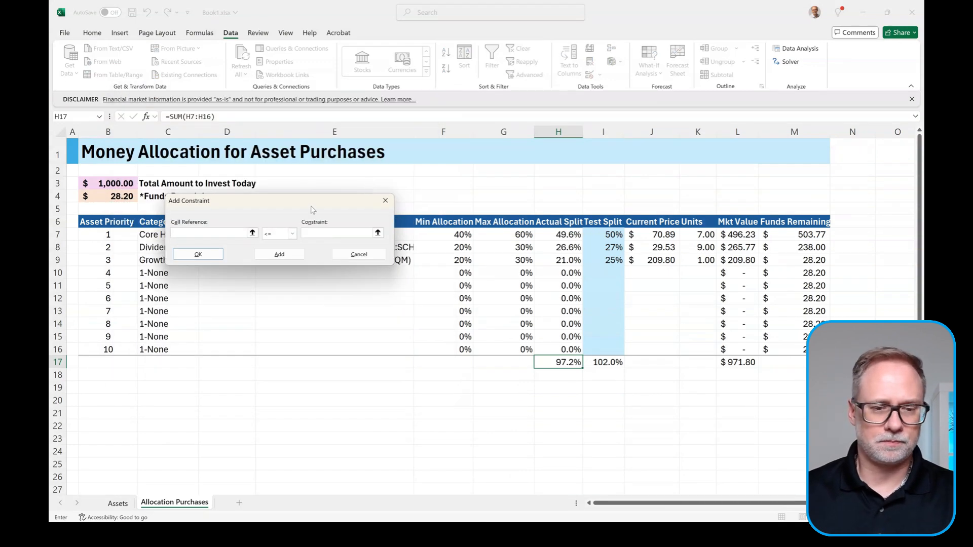
left_click_drag(291, 205, 704, 118)
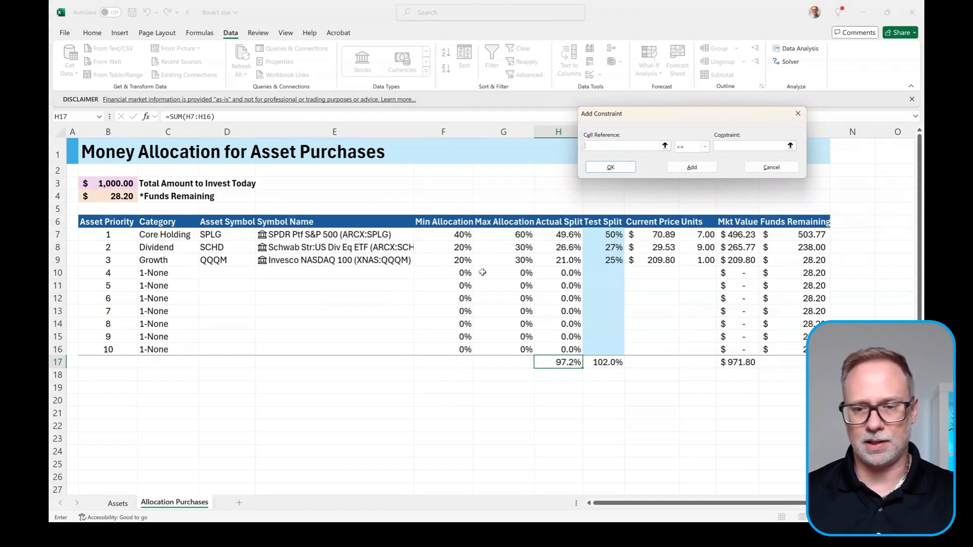
left_click_drag(551, 234, 562, 349)
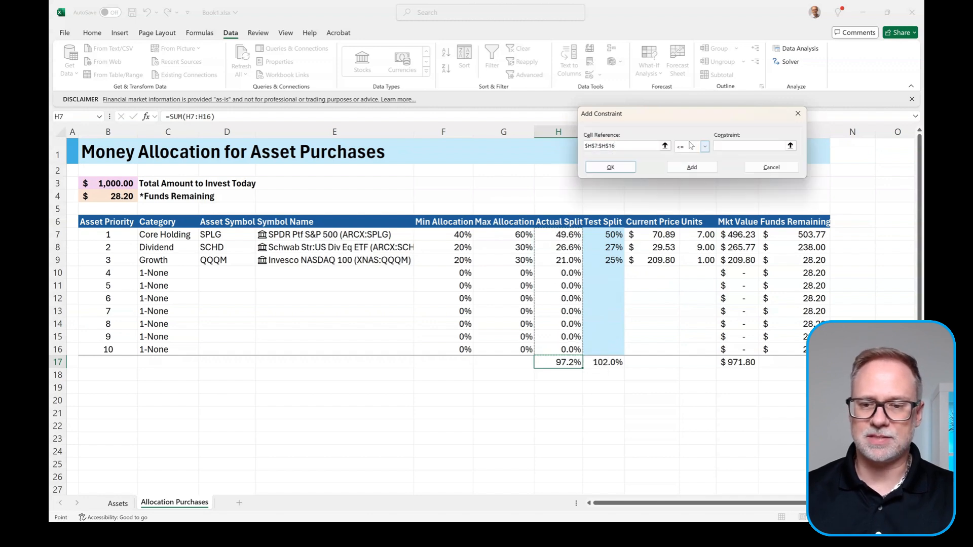
left_click(743, 145)
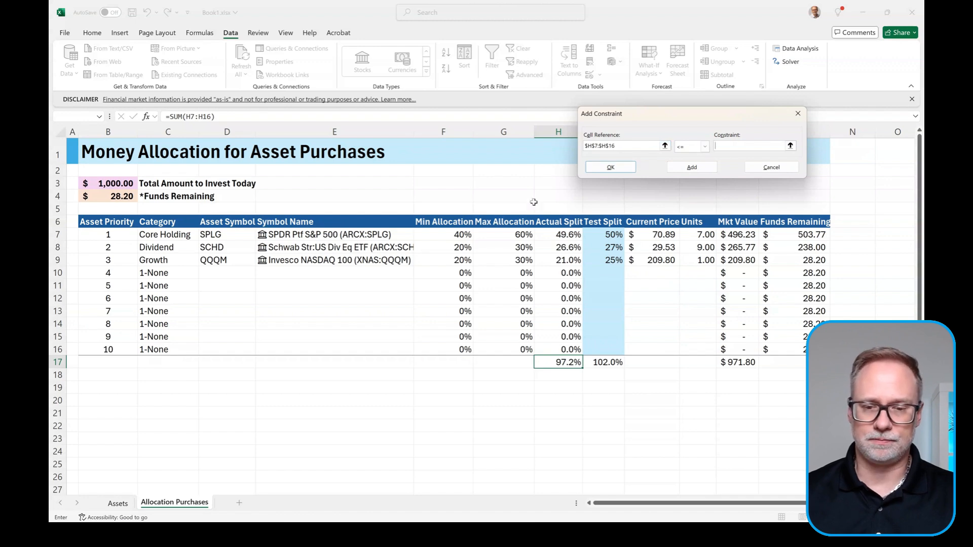
left_click_drag(514, 235, 518, 348)
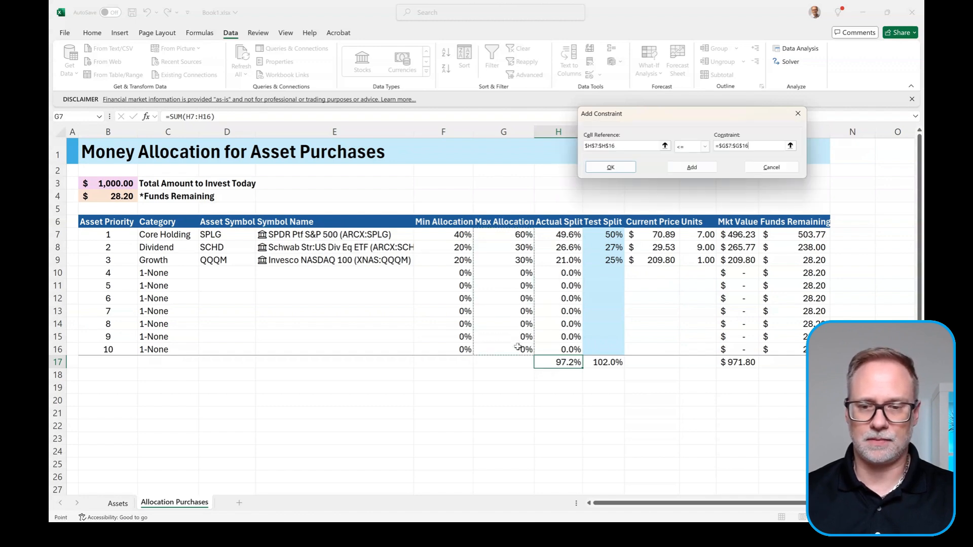
left_click(691, 168)
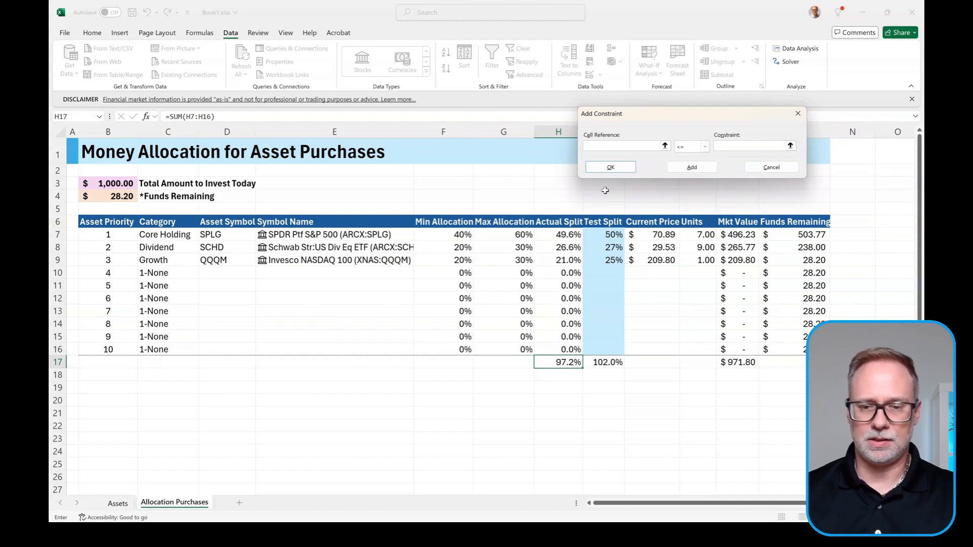
Step: Add the constraint Actual Split $H$7:$H$16 >= Min Allocation $F$7:$F$16
left_click_drag(550, 235, 555, 349)
left_click(703, 151)
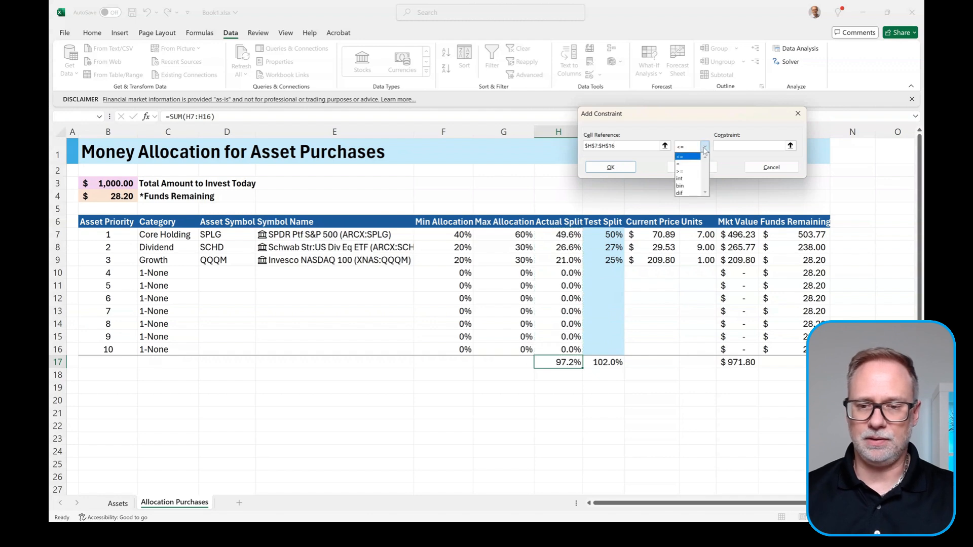
left_click(688, 170)
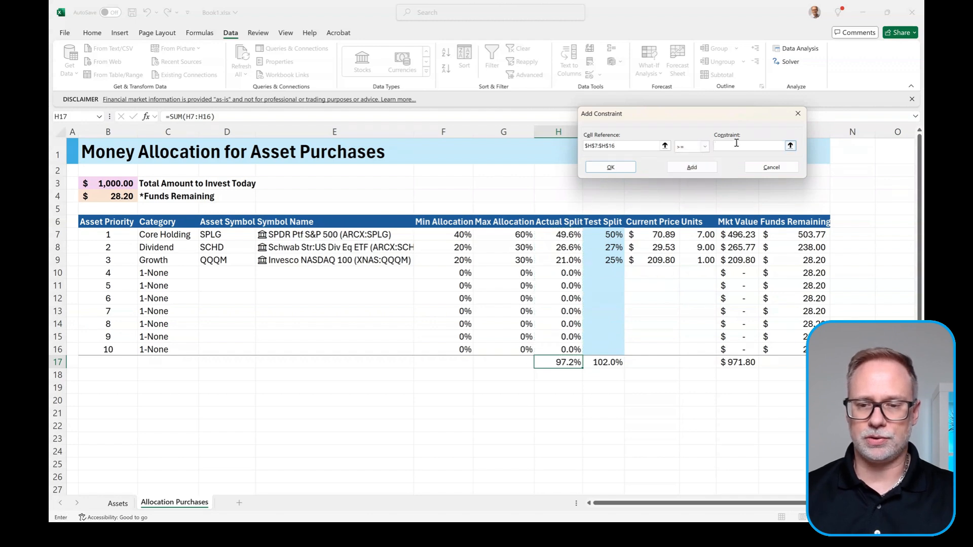
left_click_drag(443, 234, 441, 344)
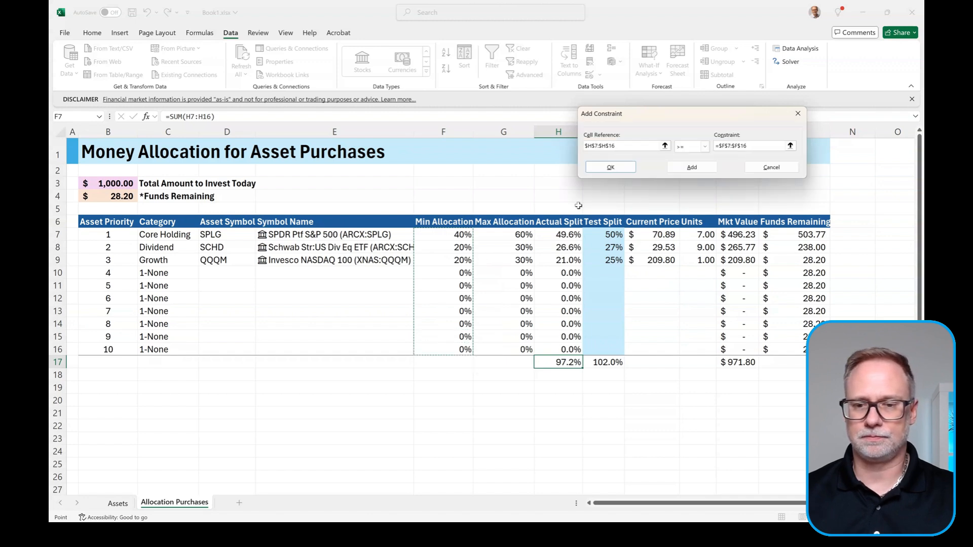
left_click(611, 168)
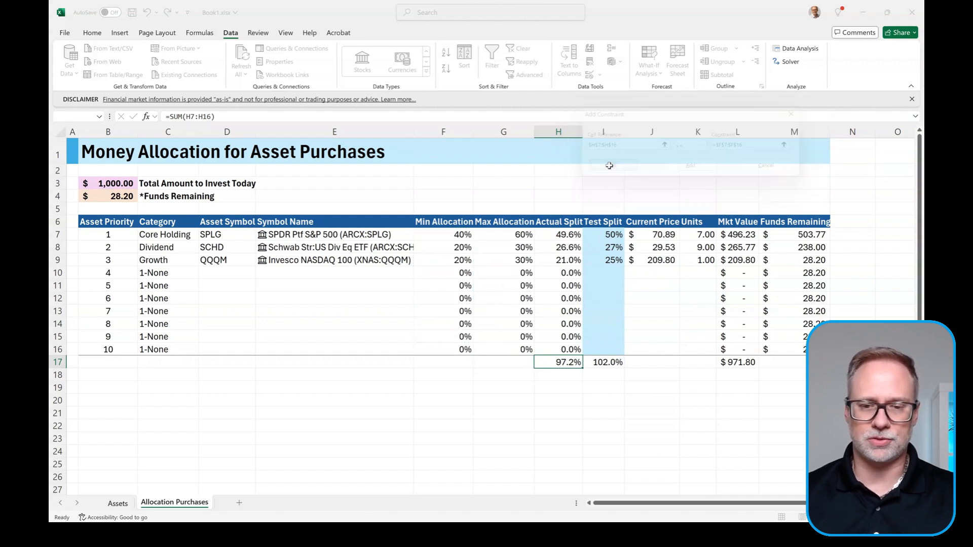
Step: Add the constraint Test Split $I$7:$I$16 <= Max Allocation $G$7:$G$16
left_click_drag(677, 10, 779, 50)
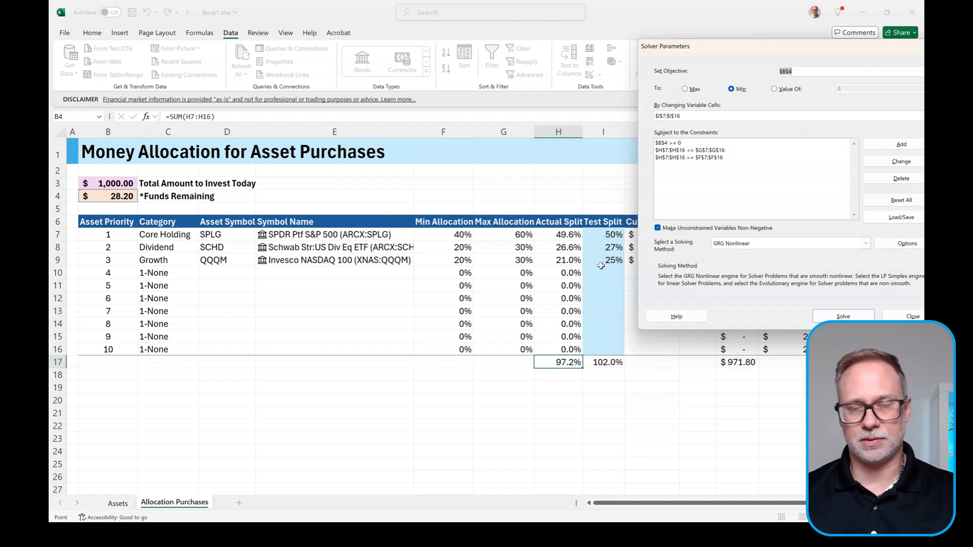
left_click(894, 145)
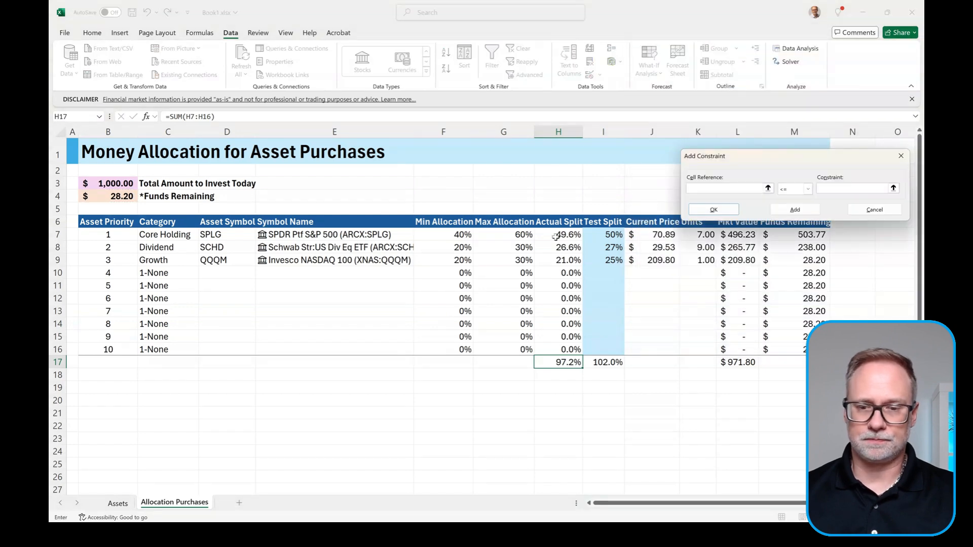
left_click_drag(609, 234, 598, 348)
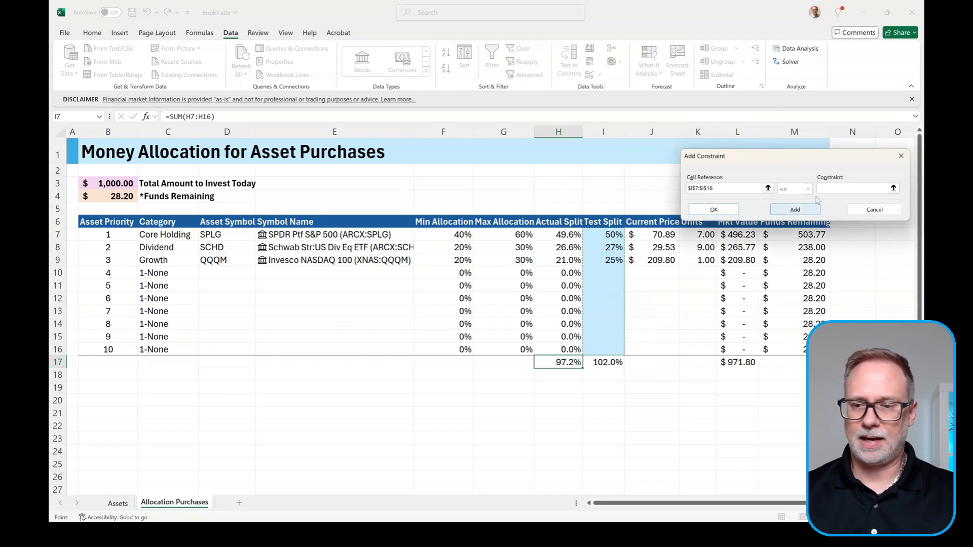
left_click(840, 190)
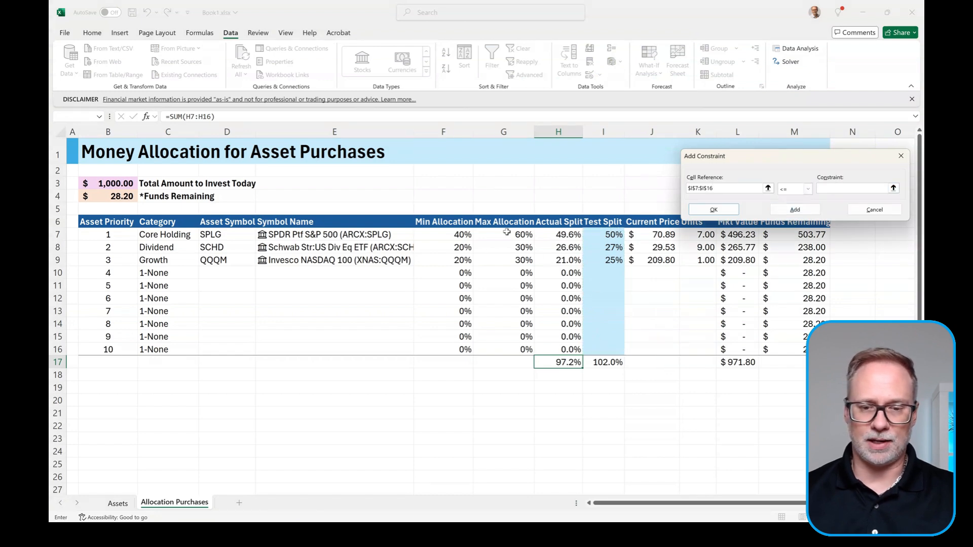
left_click_drag(506, 234, 505, 347)
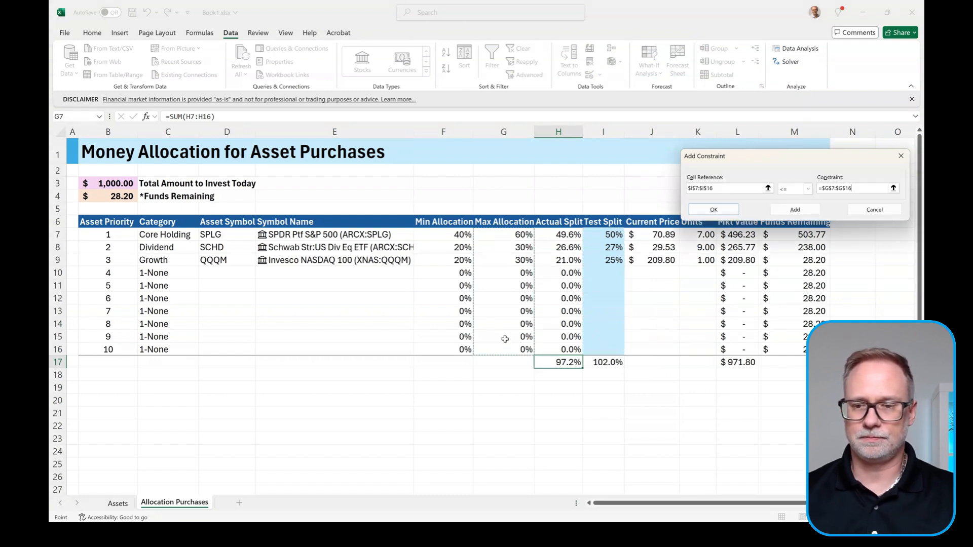
left_click(792, 214)
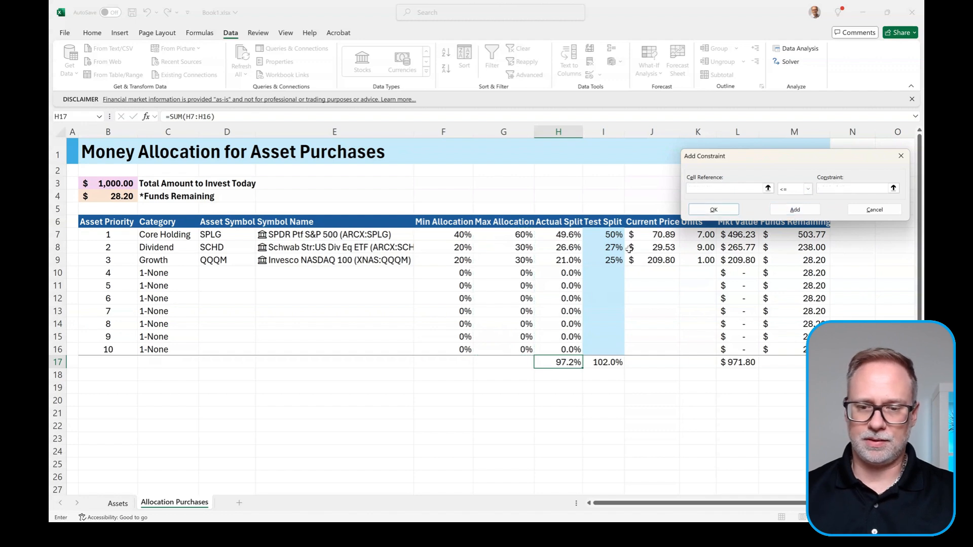
Step: Add Test Split $I$7:$I$16 >= Min Allocation $F$7:$F$16 and uncheck Make Unconstrained Variables Non-Negative
left_click_drag(598, 235, 591, 350)
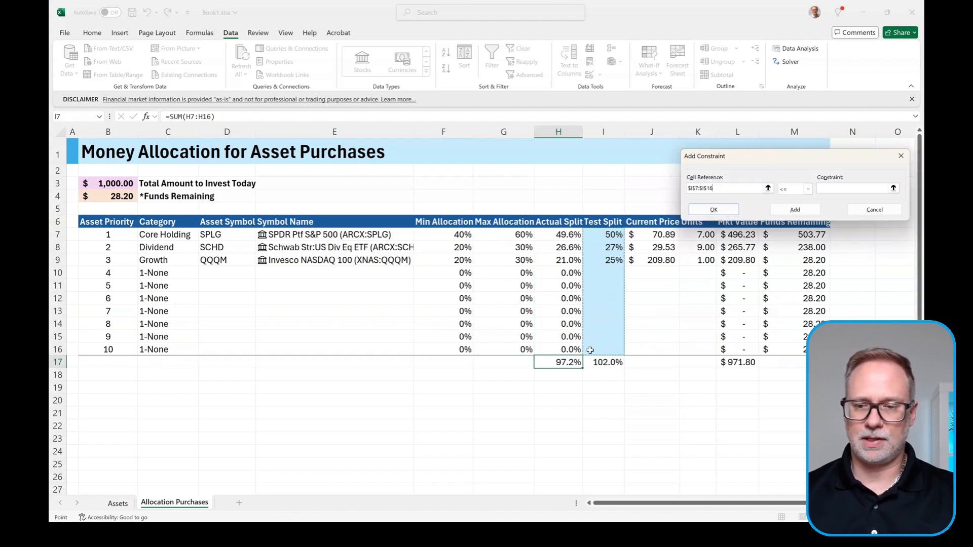
left_click(808, 189)
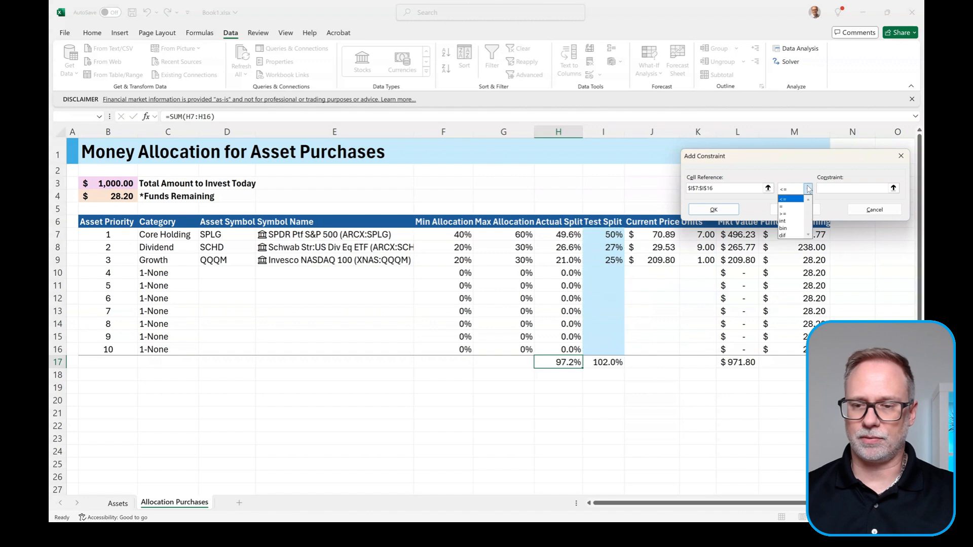
left_click(788, 215)
left_click_drag(446, 231, 440, 345)
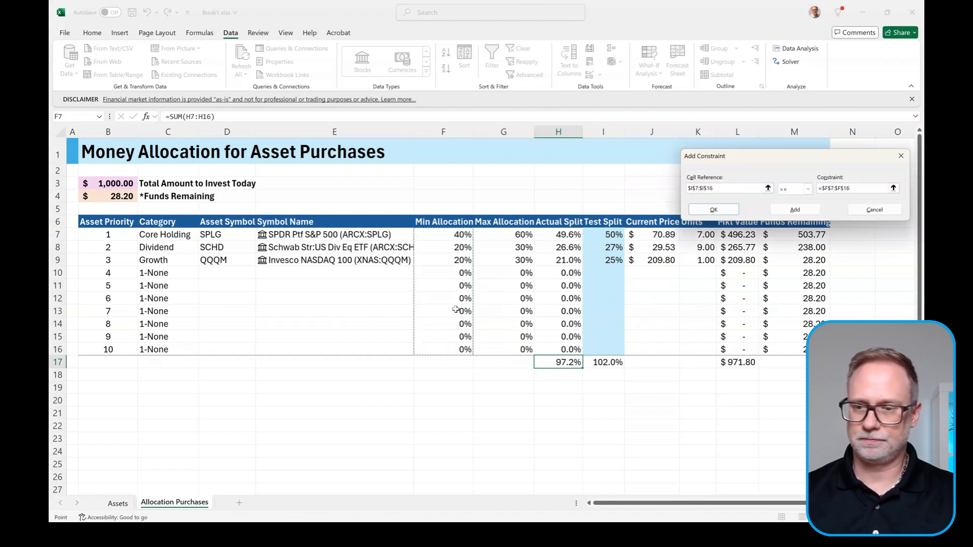
left_click(716, 210)
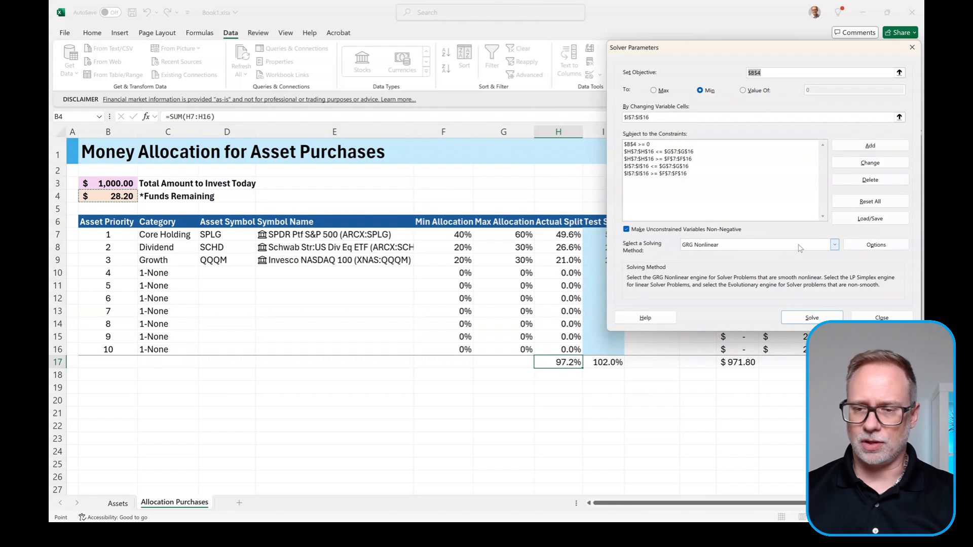
left_click(835, 244)
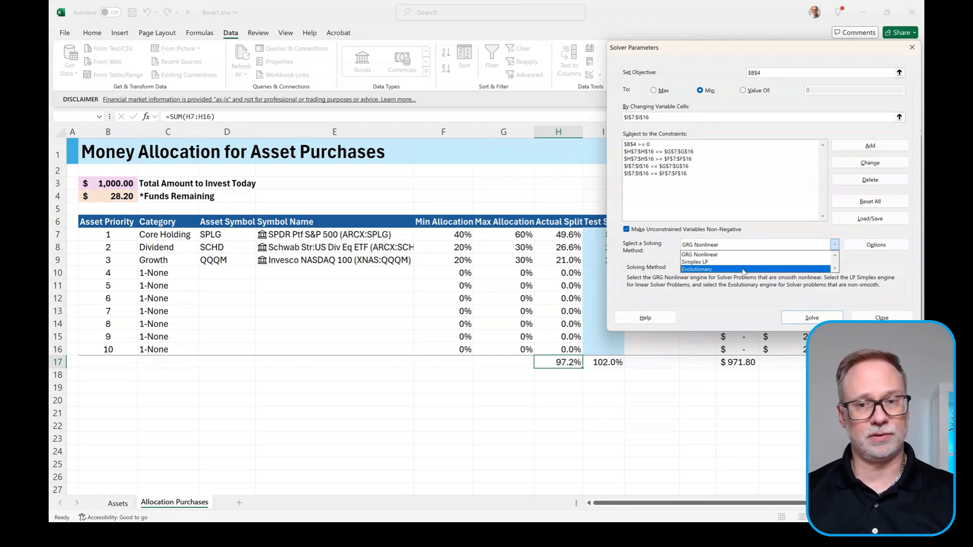
left_click(764, 236)
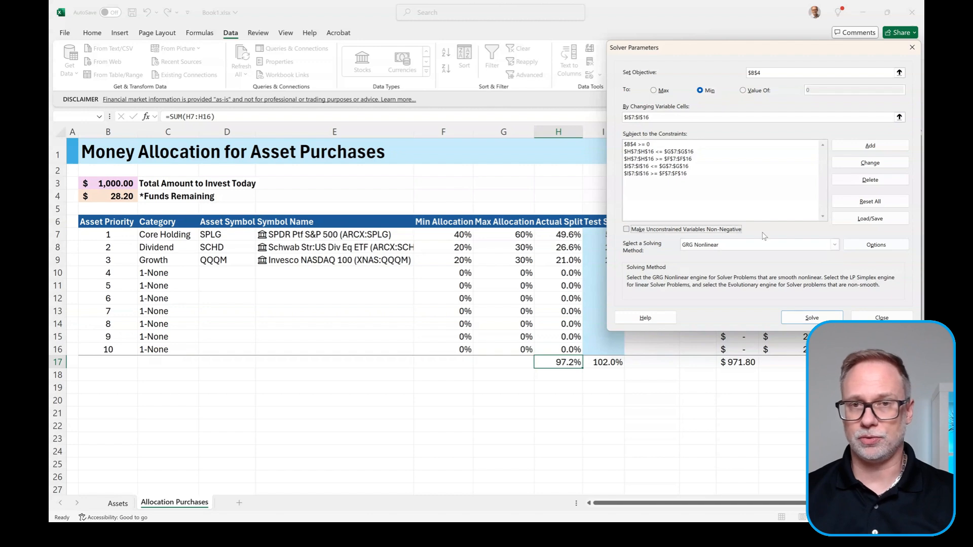
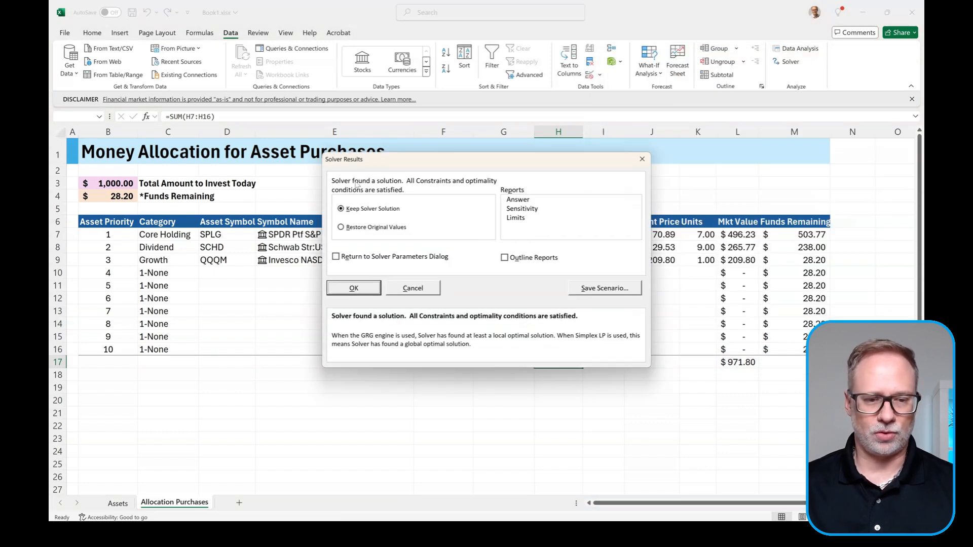
Step: Keep the Solver solution (50%, 27%, 25% splits, $28.20 left) and select the Test Split cells
left_click(354, 288)
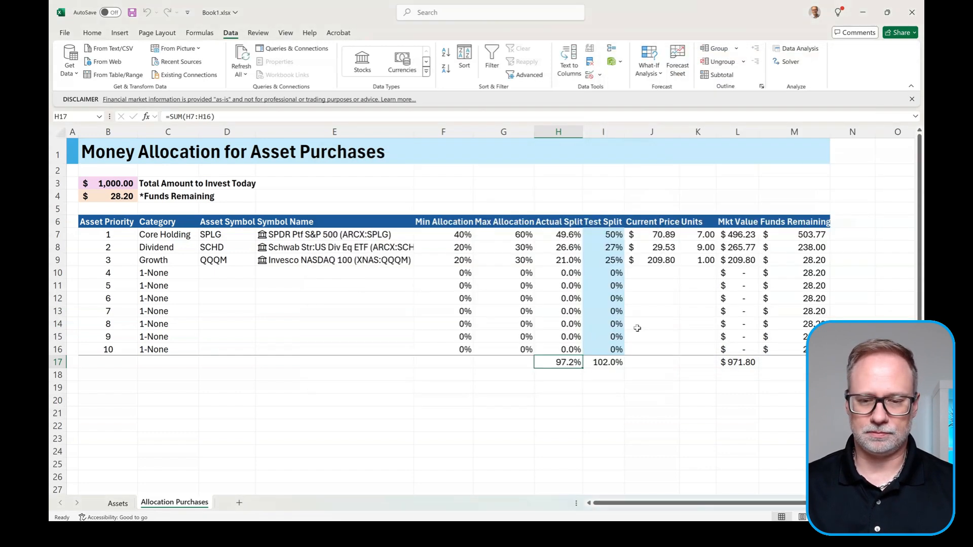
left_click_drag(610, 233, 602, 351)
Step: Clear Test Split I7:I16 and re-run Solver, accepting the infeasible result with $468.37 remaining
key("Delete")
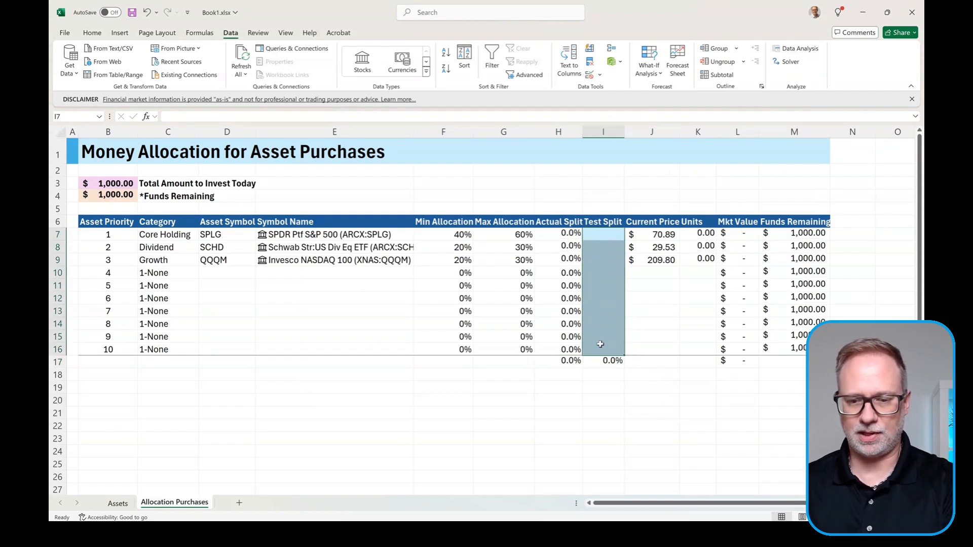
left_click(787, 61)
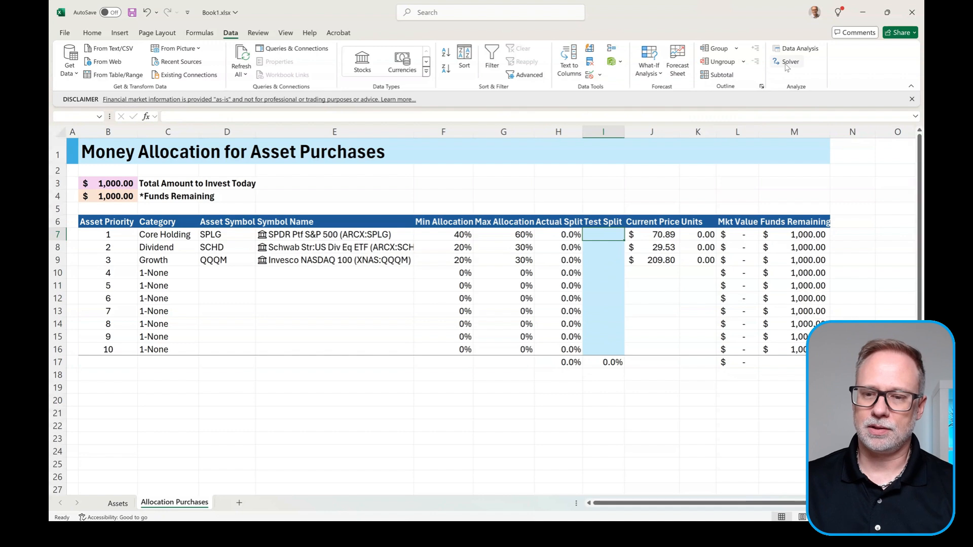
left_click(793, 328)
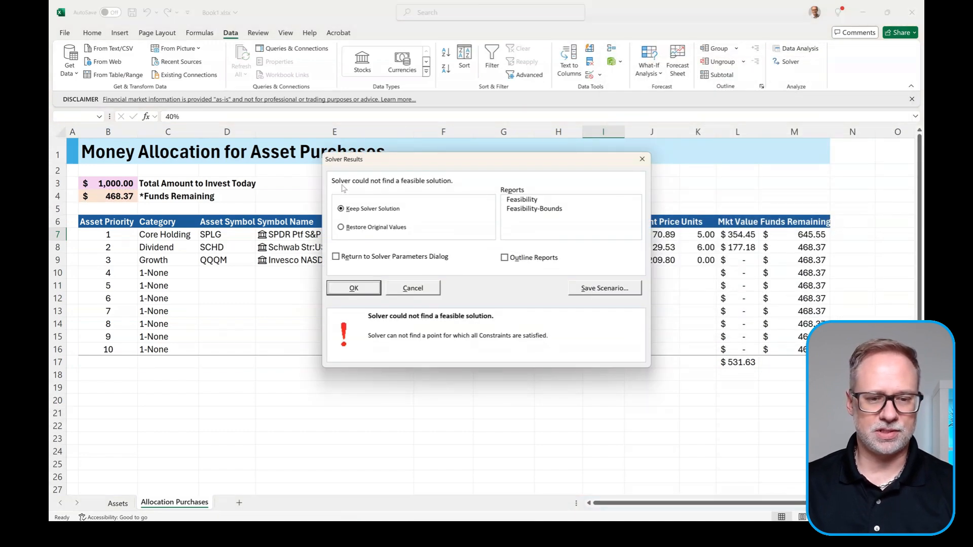
left_click(353, 288)
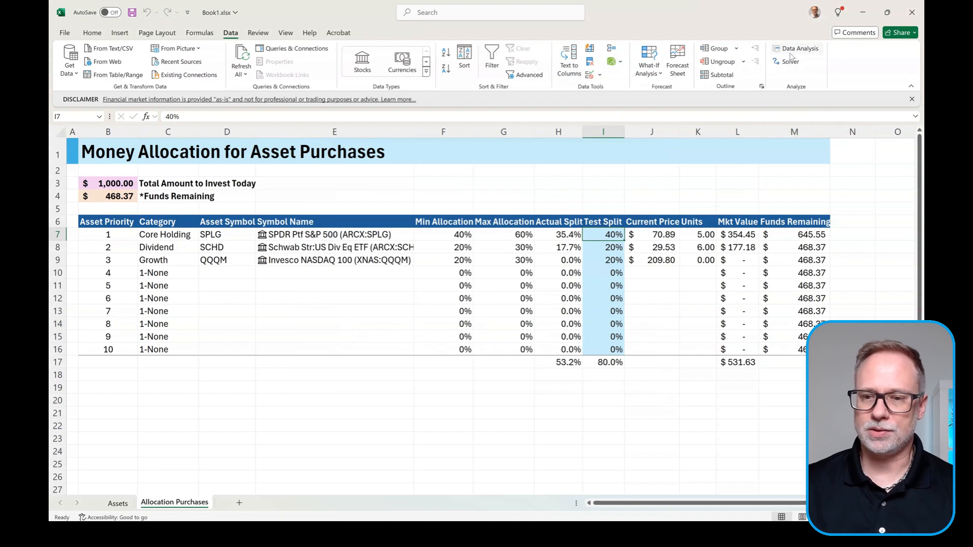
Step: Enable Use Multistart under GRG Nonlinear options and re-solve, keeping 59%, 22%, 25% splits with $16.37 left
left_click(789, 61)
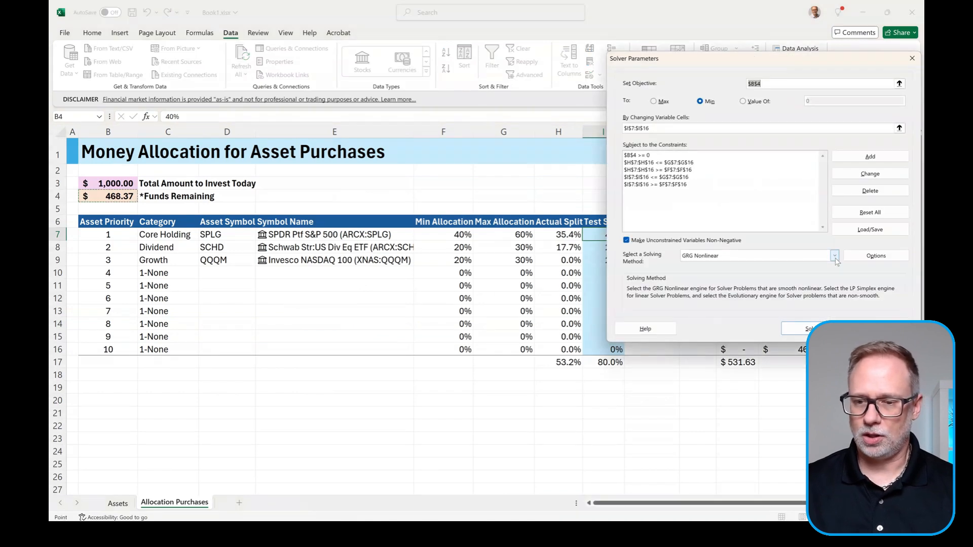
left_click(856, 258)
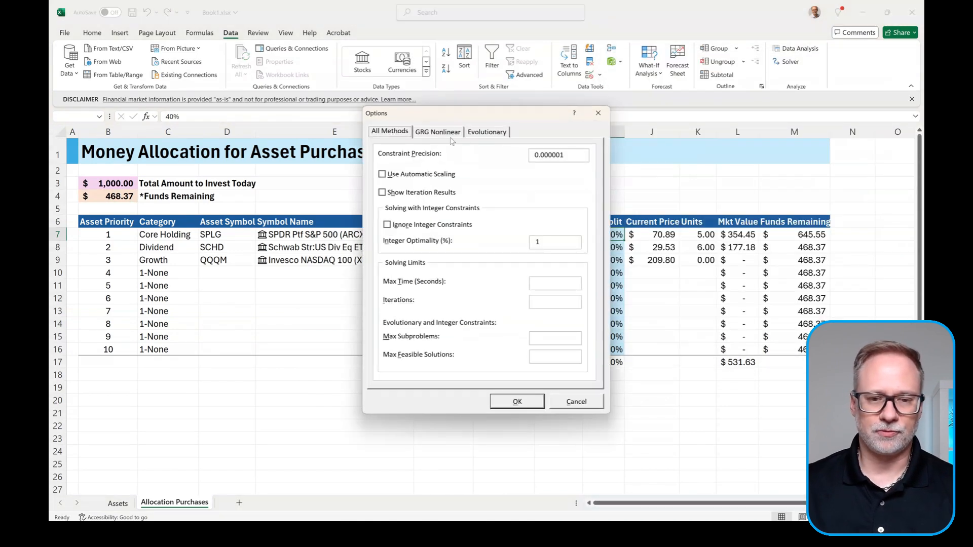
left_click(441, 133)
left_click(388, 220)
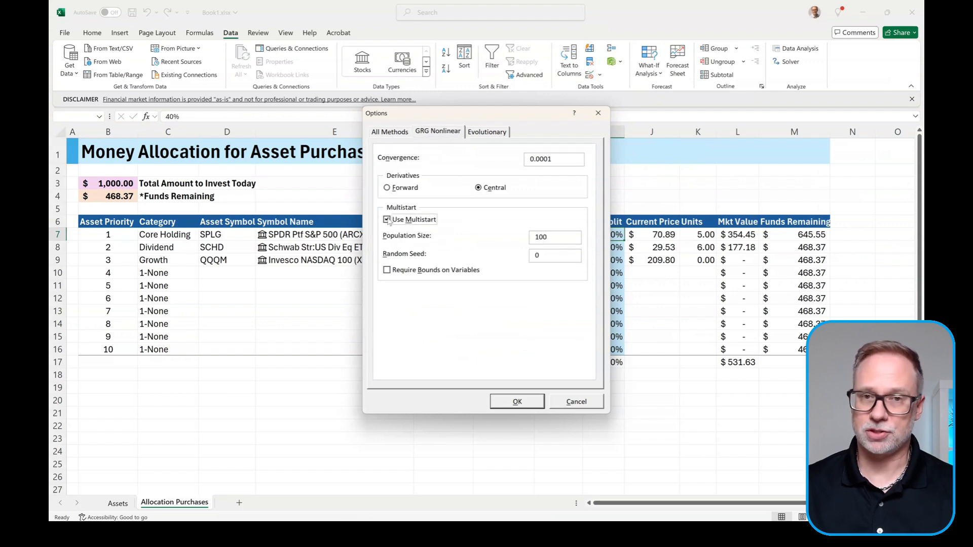
left_click(521, 408)
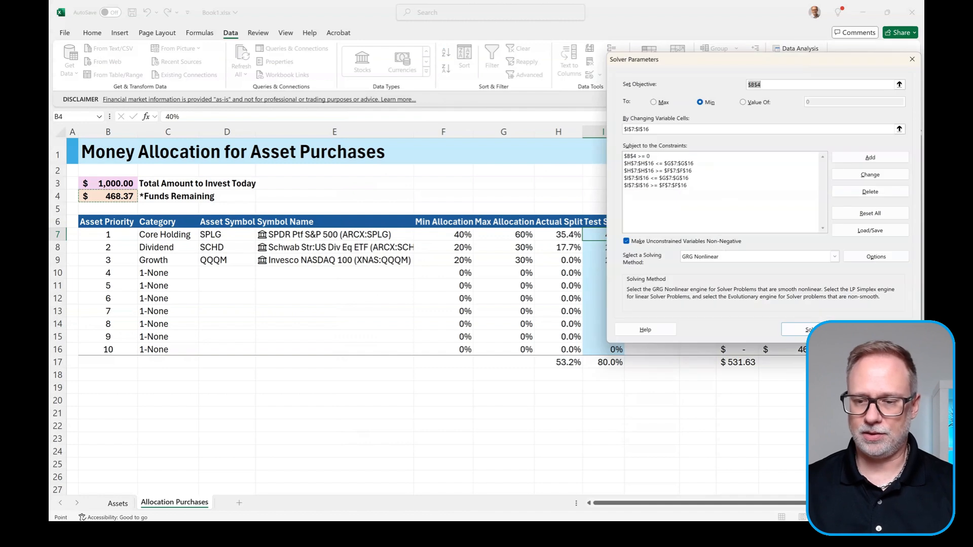
left_click(800, 329)
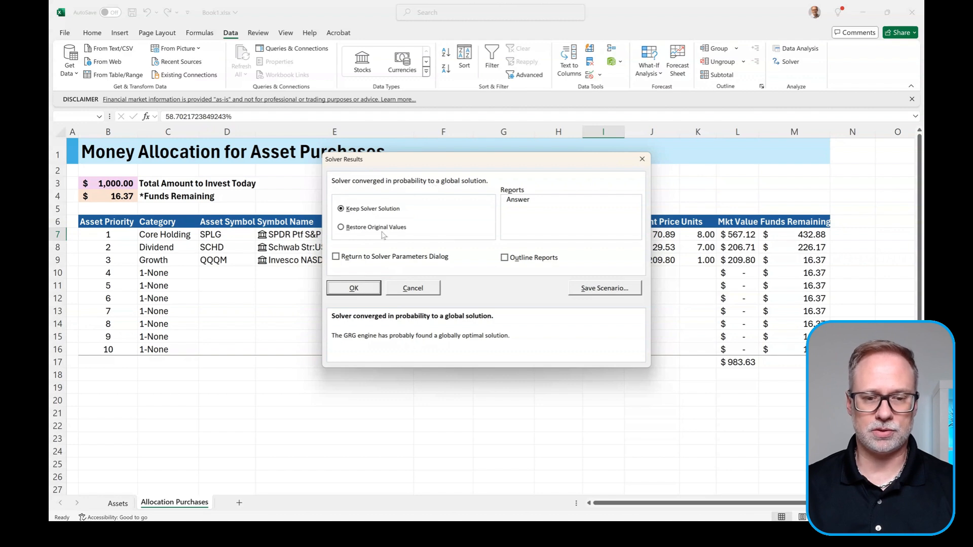
left_click(357, 288)
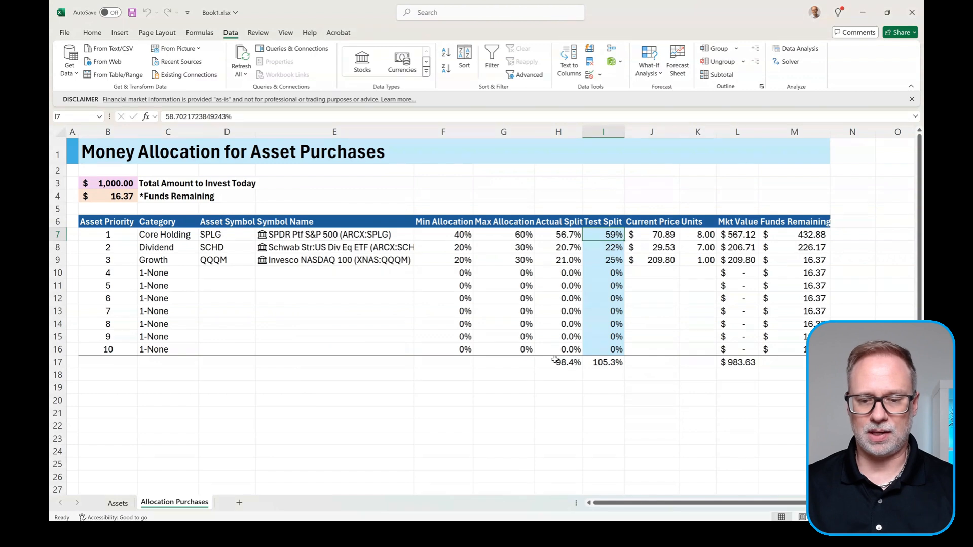
left_click(108, 196)
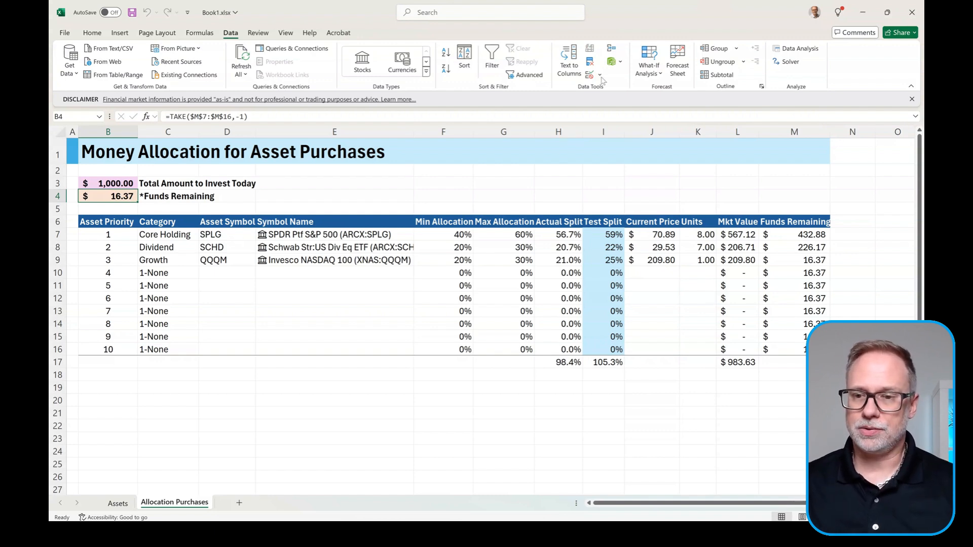
Step: Switch Solver's solving method to Evolutionary and re-solve, keeping the 59%, 22%, 25% splits
left_click(793, 65)
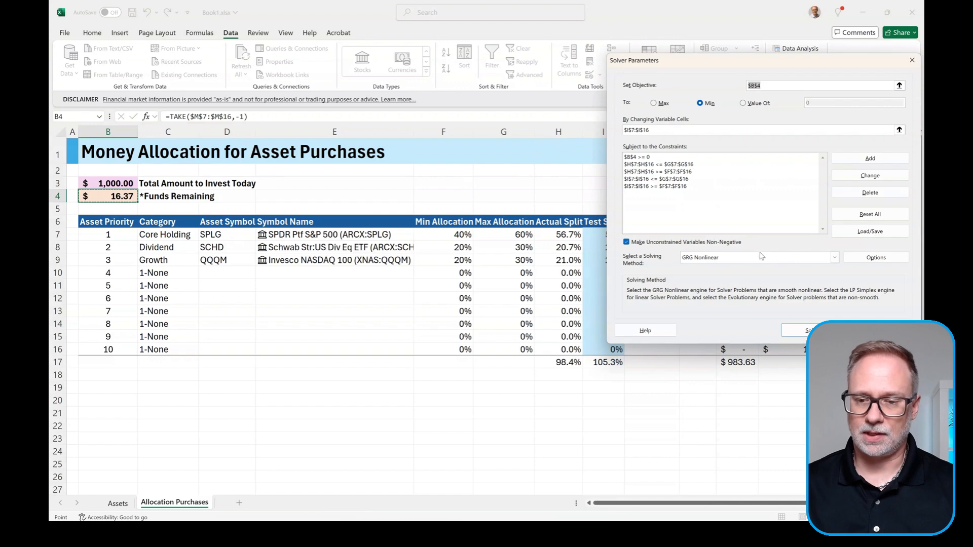
left_click(833, 257)
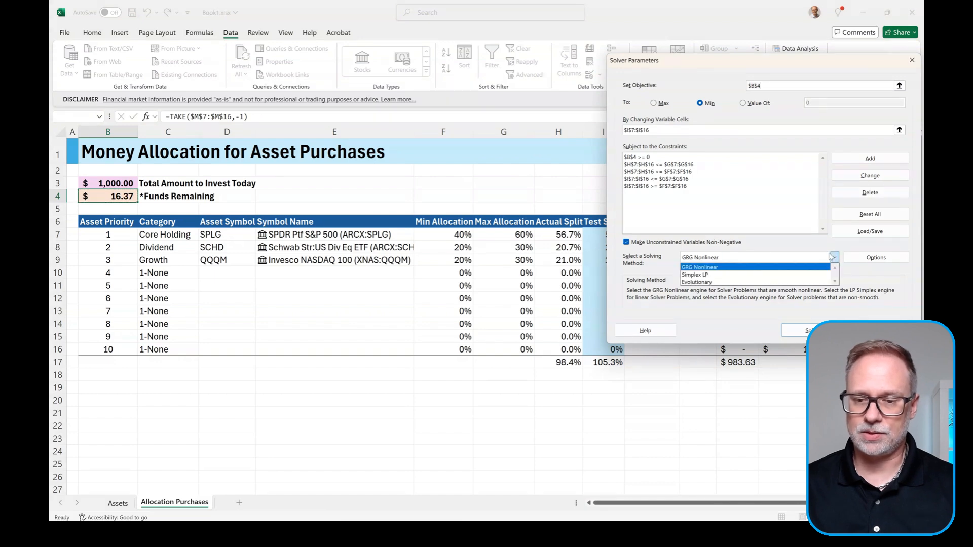
left_click(711, 282)
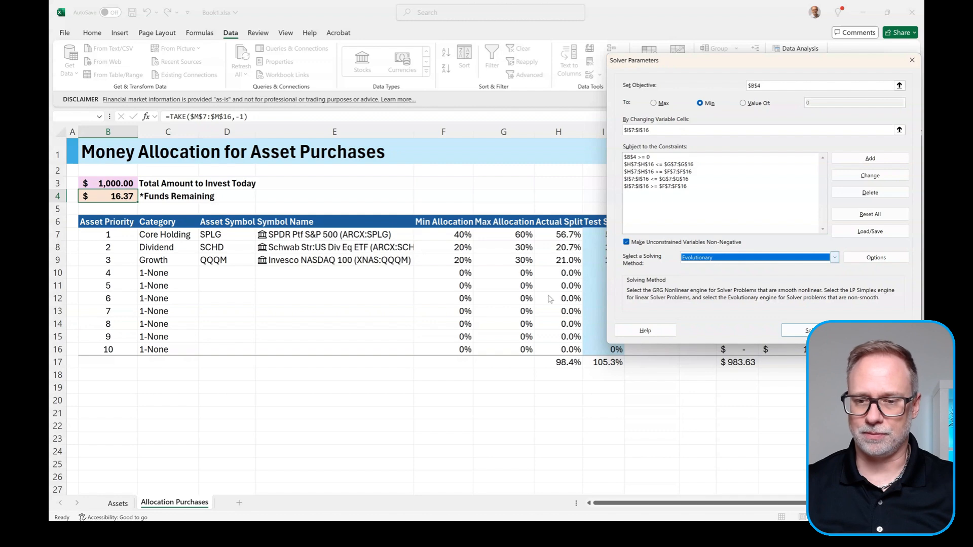
left_click(795, 330)
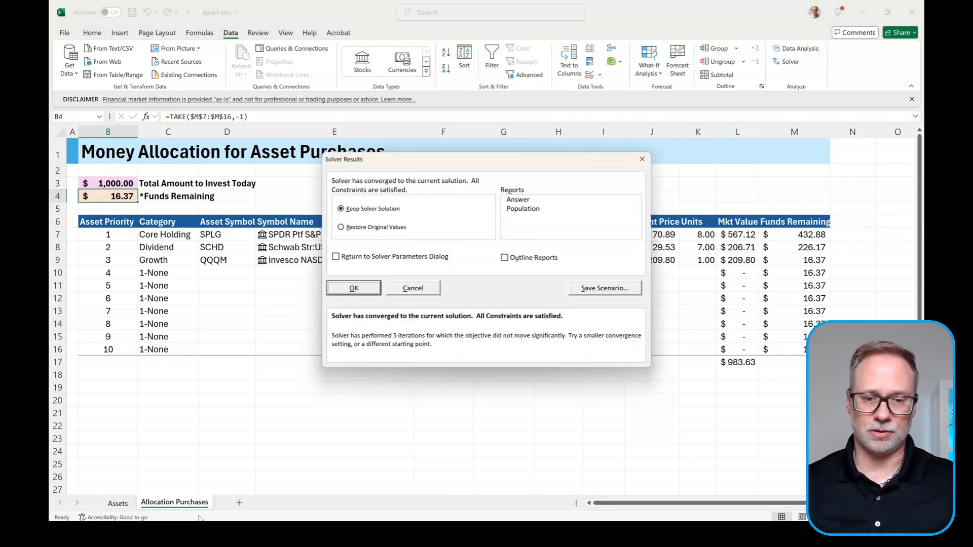
left_click(353, 288)
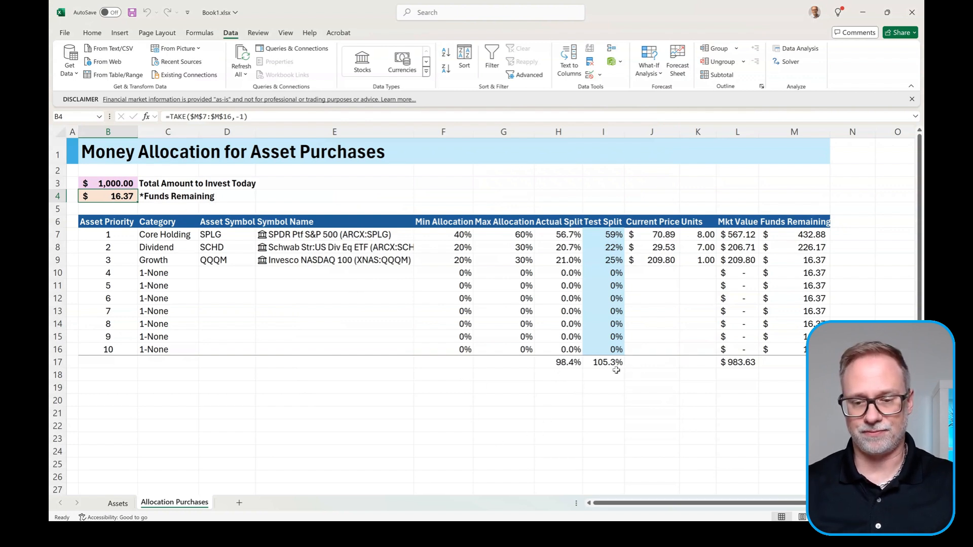
Step: Format the Units values K7:K16 as centred whole numbers with no decimals
left_click(706, 234)
left_click_drag(706, 235, 707, 350)
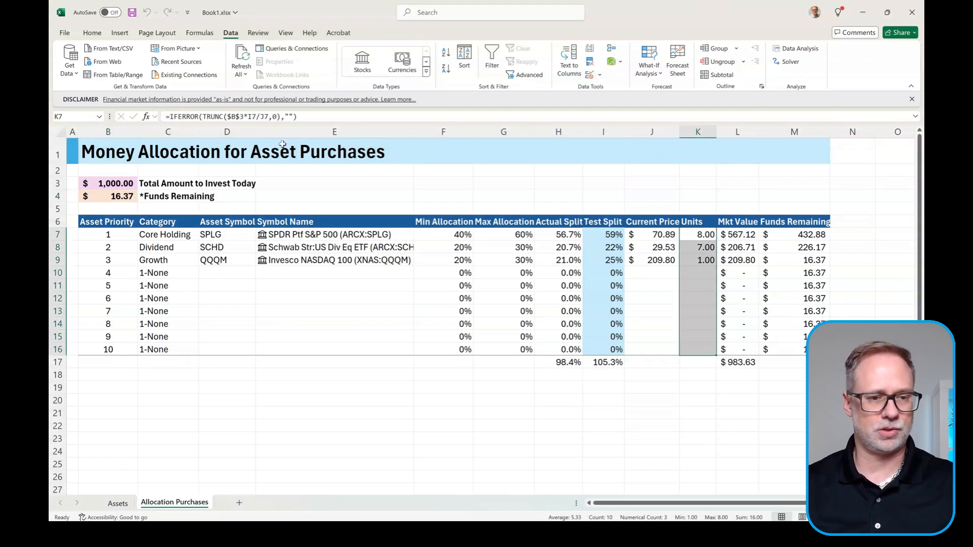
left_click(93, 32)
left_click(457, 69)
left_click(457, 69)
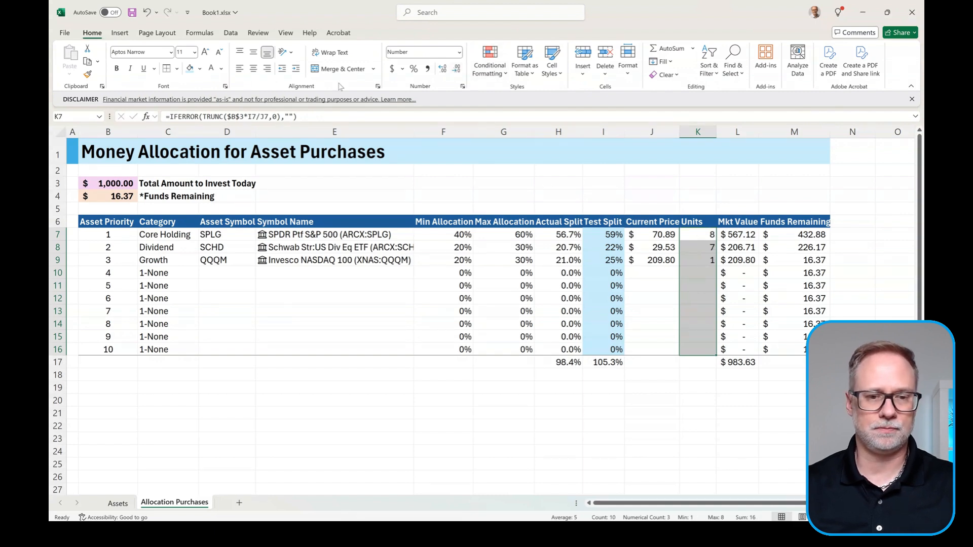
left_click(252, 68)
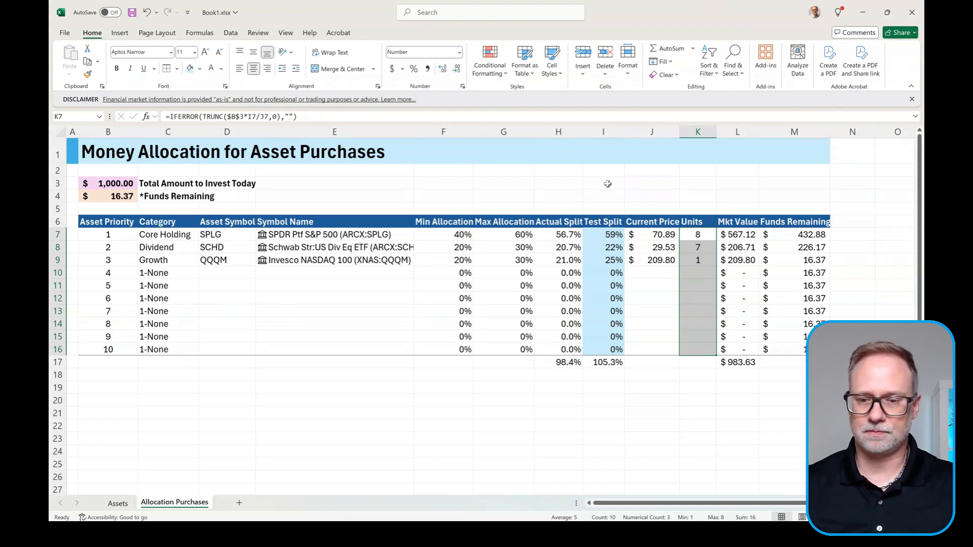
left_click(683, 260)
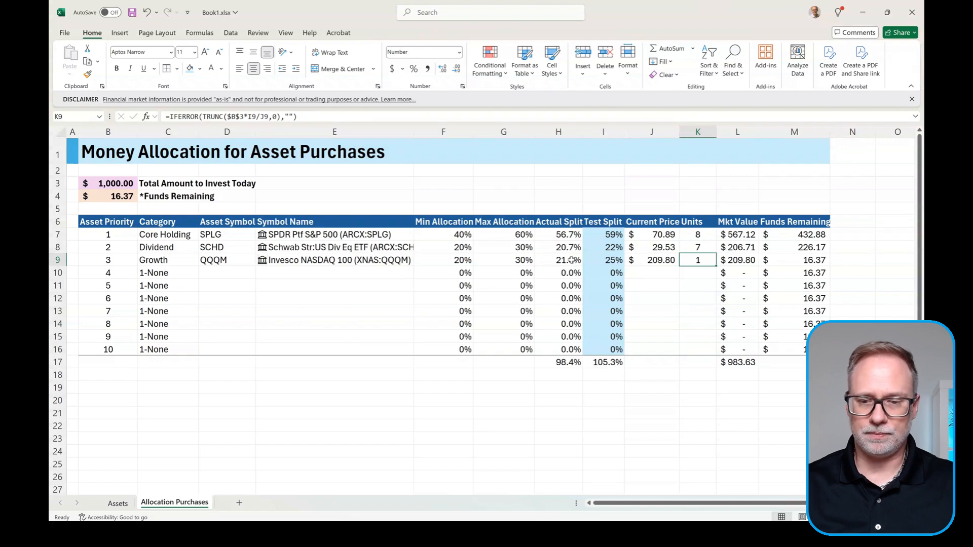
Step: Change the Growth symbol in D9 to SCHG and clear the Test Split values I7:I16
left_click(227, 261)
left_click(259, 265)
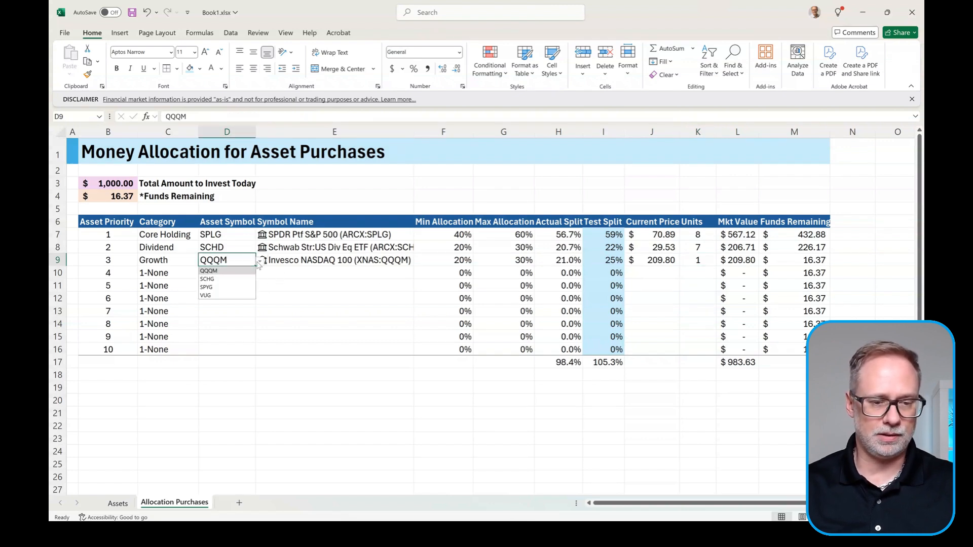
left_click(215, 278)
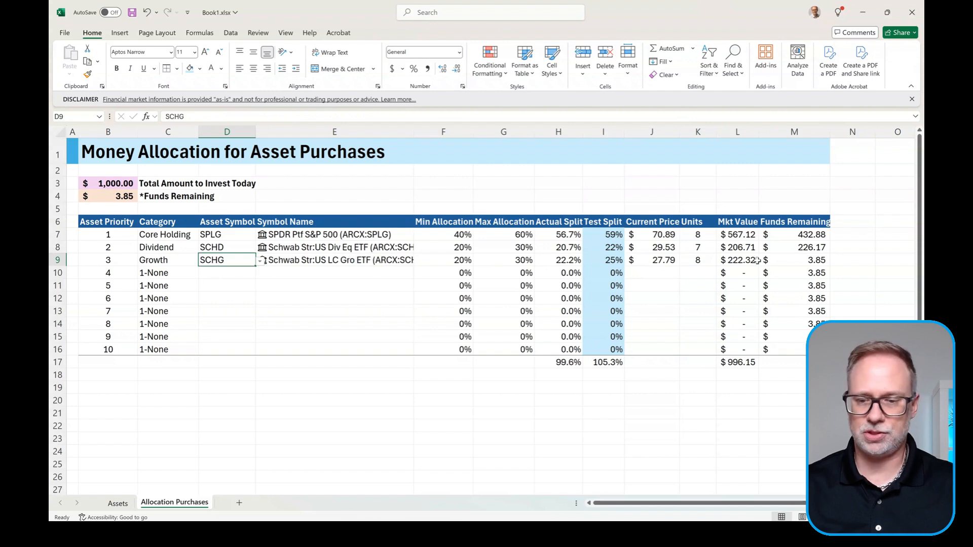
left_click(655, 261)
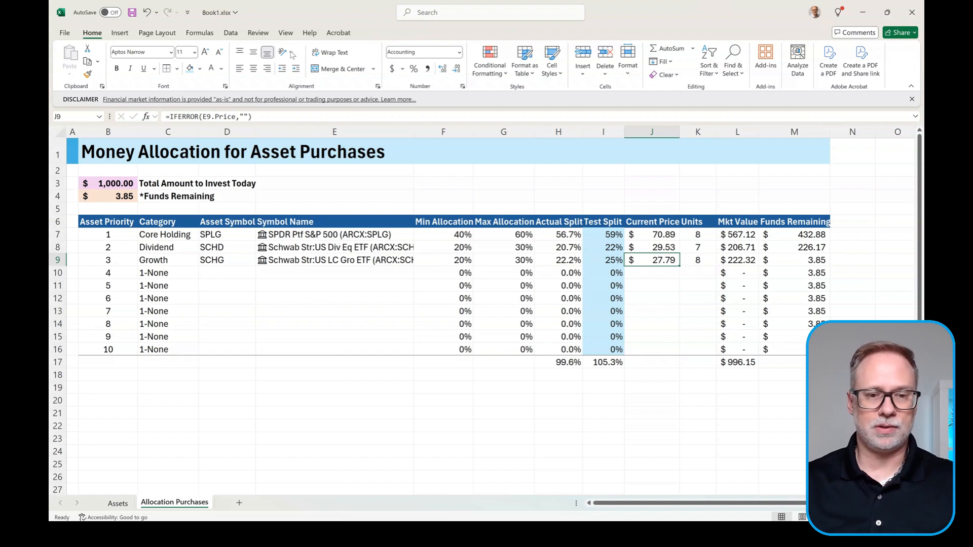
left_click_drag(611, 233, 611, 357)
key("Delete")
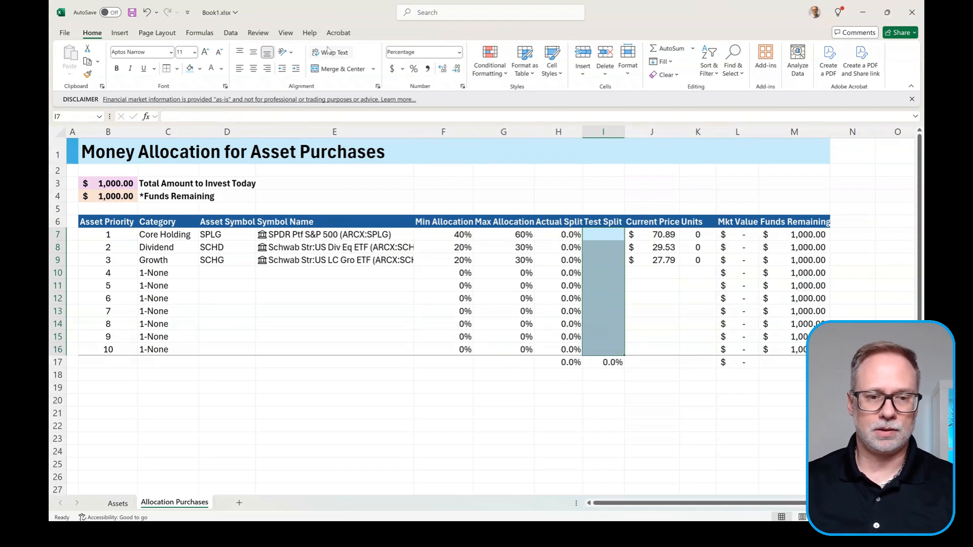
Step: Re-solve with SCHG, keeping 60%, 23%, 24% splits, 8, 7, 8 units and $3.85 remaining
left_click(230, 34)
left_click(787, 61)
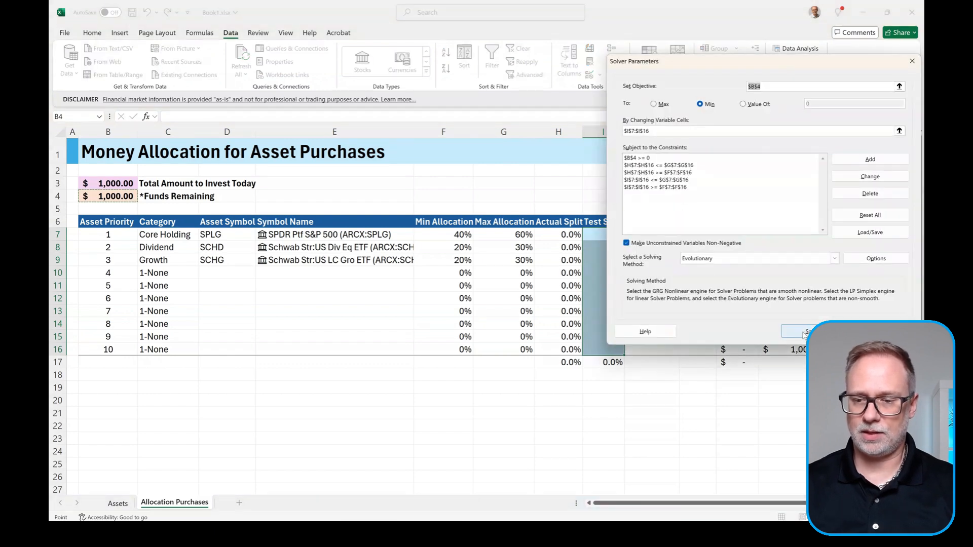
left_click(803, 332)
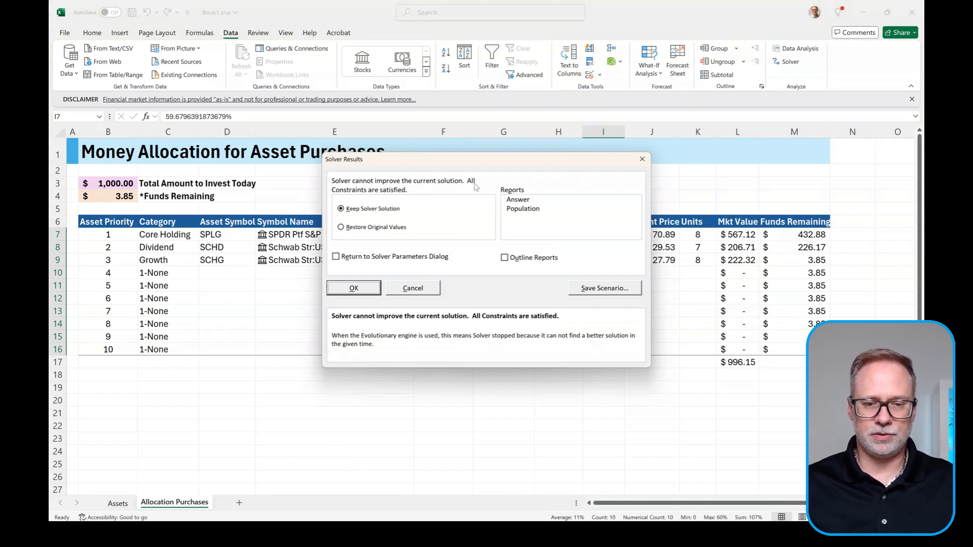
left_click(351, 287)
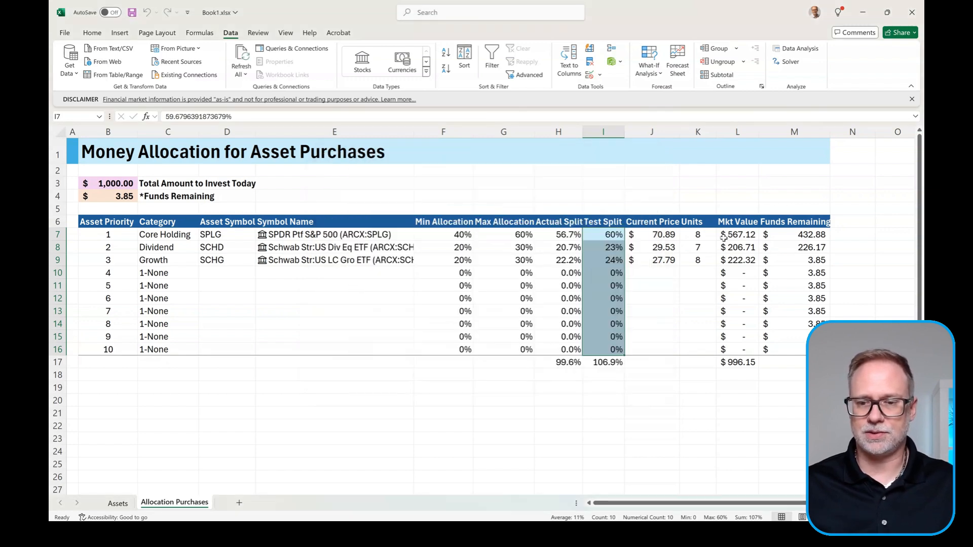
left_click_drag(698, 234, 706, 260)
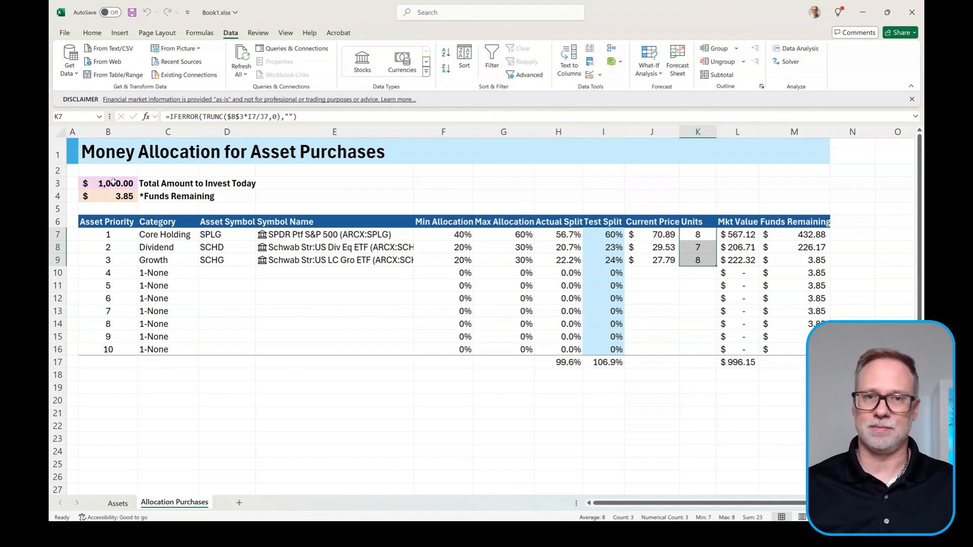
key("ctrl+Home")
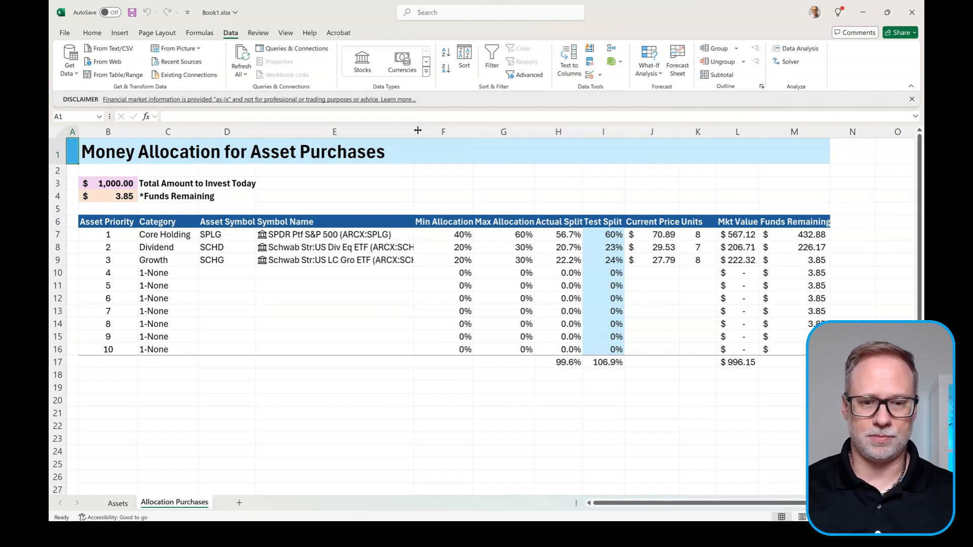
Step: Widen column E so symbol names show and make the row 17 totals bold
left_click_drag(414, 129, 429, 130)
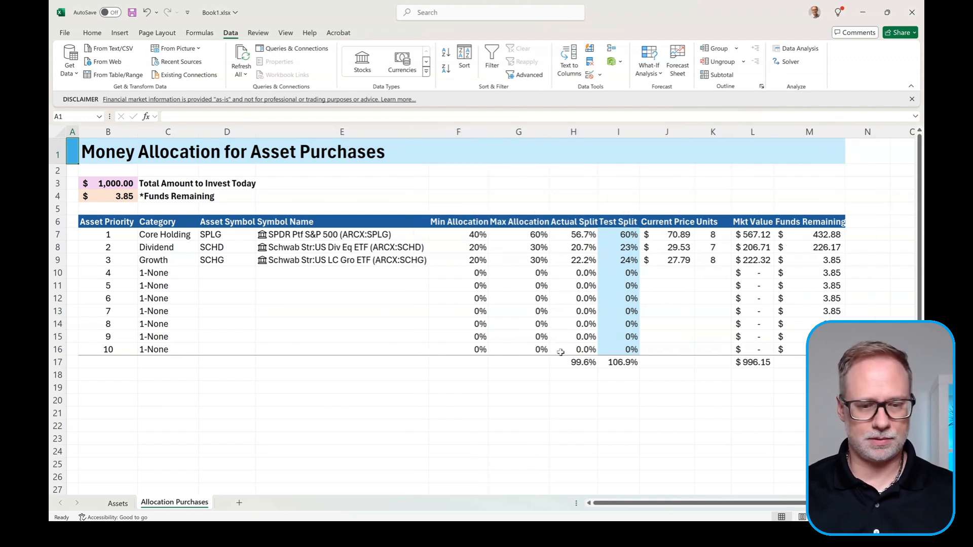
left_click(58, 362)
key("ctrl+b")
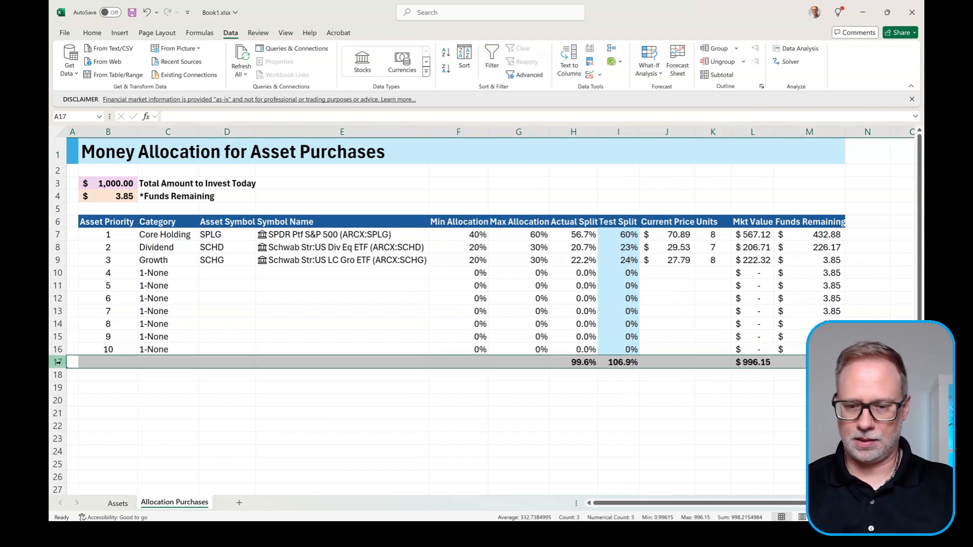
left_click(158, 377)
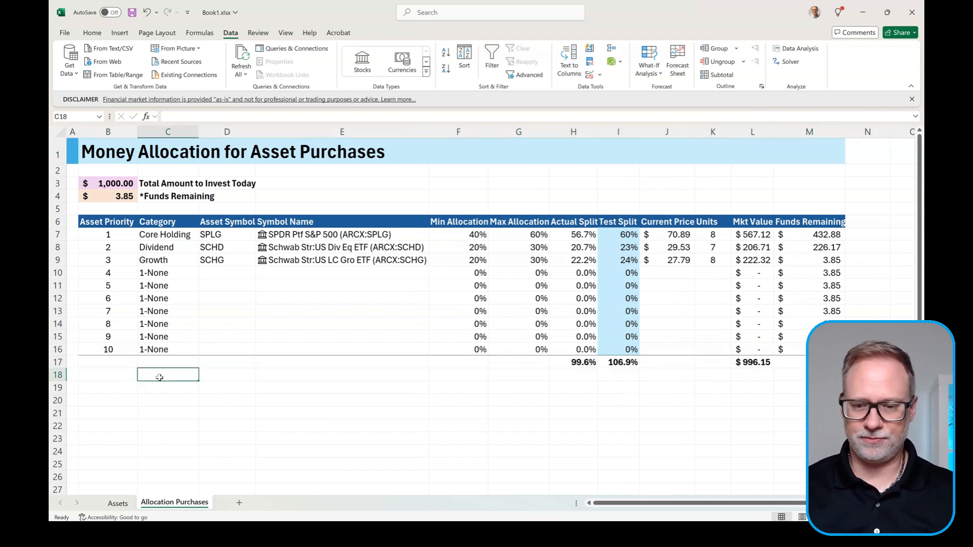
Step: Copy B19:B29 from DCA Fund Maximization v2 and paste it into Book1 at B19
left_click(119, 391)
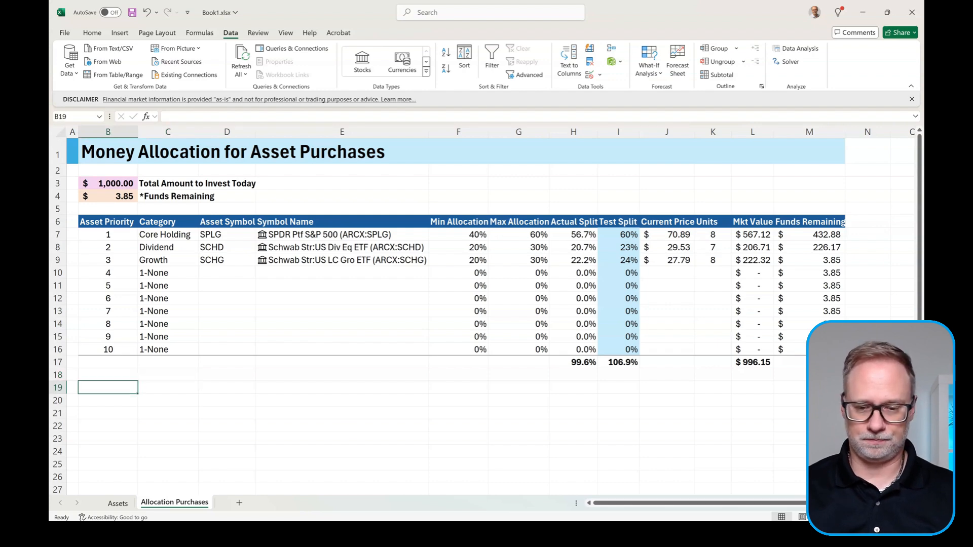
mouse_move(541, 533)
left_click(598, 451)
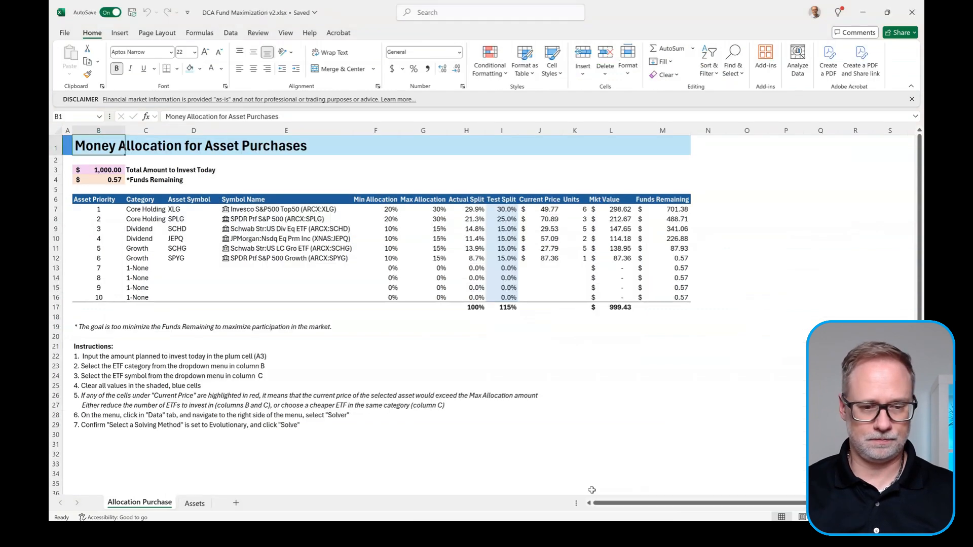
left_click_drag(91, 327, 85, 423)
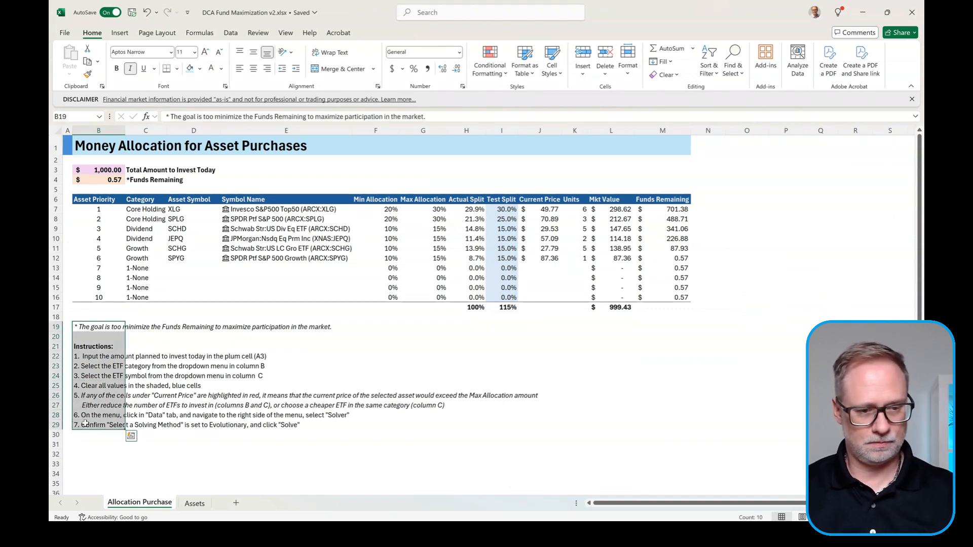
key("ctrl+c")
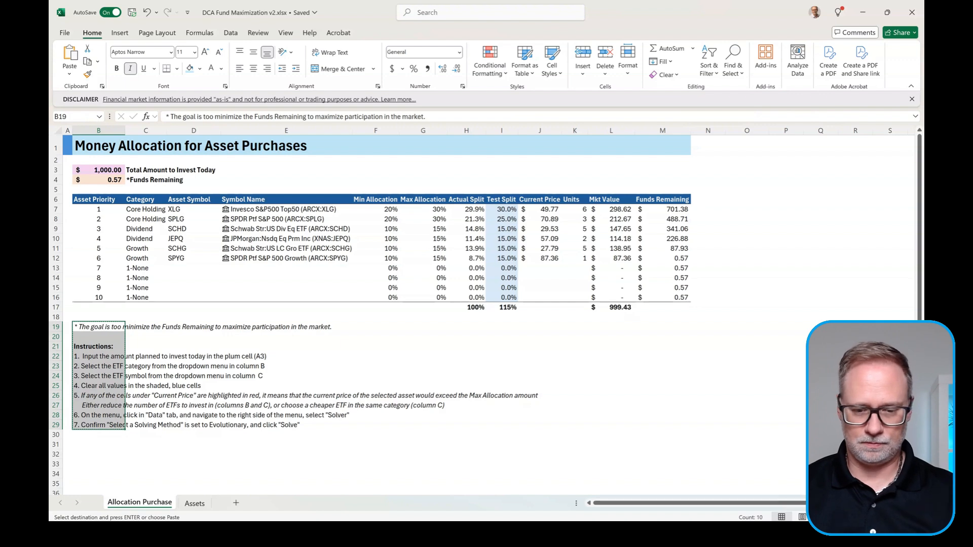
left_click(487, 472)
key("ctrl+v")
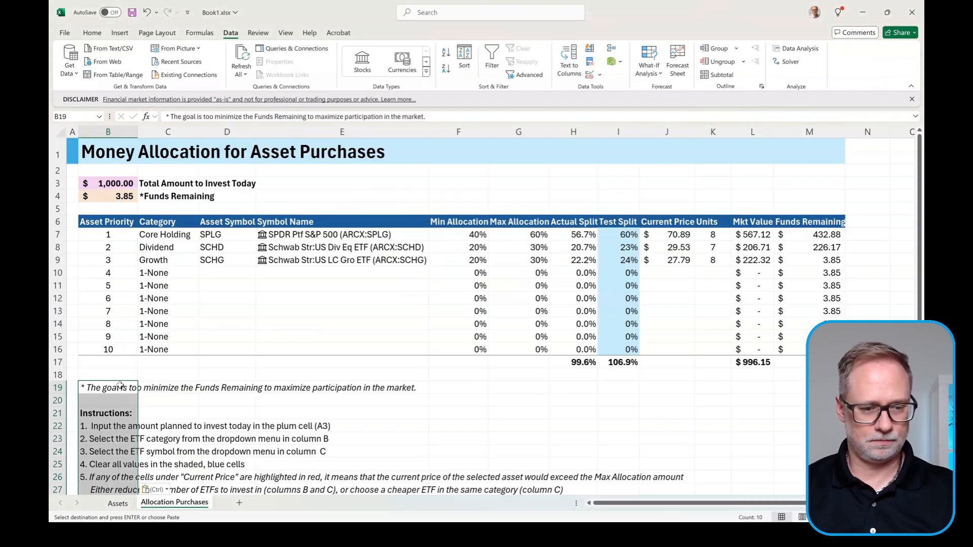
left_click(120, 387)
key("ctrl+Home")
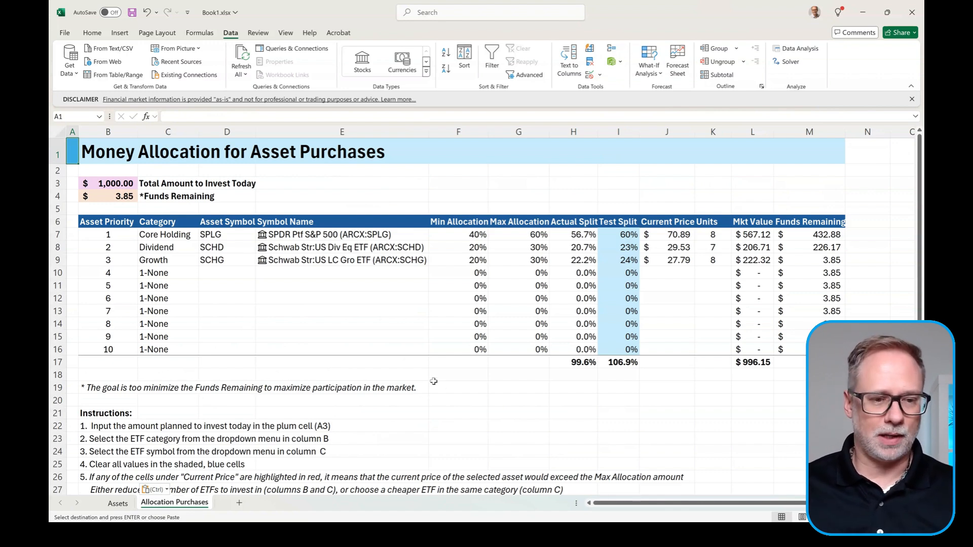
Step: Set row 8 to Core Holding with symbol XLG, replacing the briefly chosen IVV
left_click(172, 246)
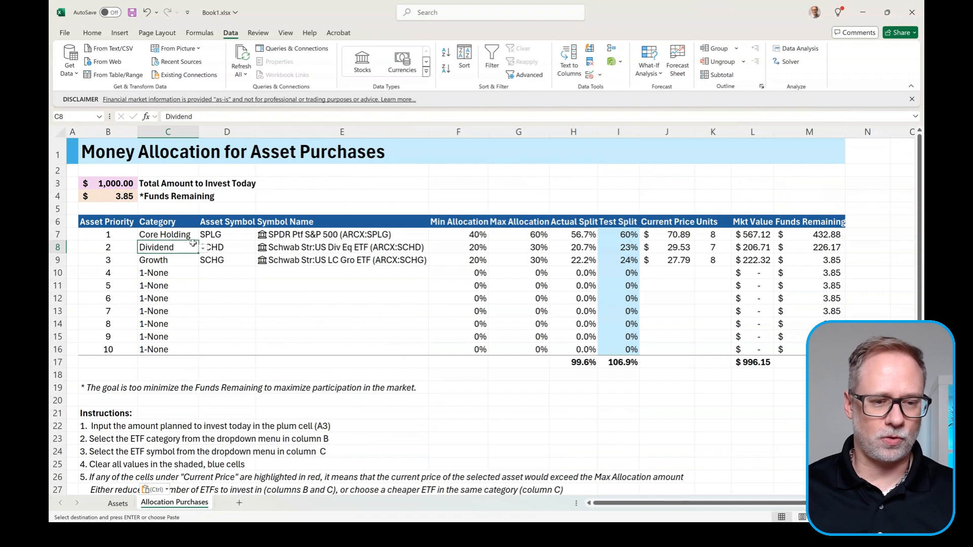
left_click(202, 247)
left_click(172, 269)
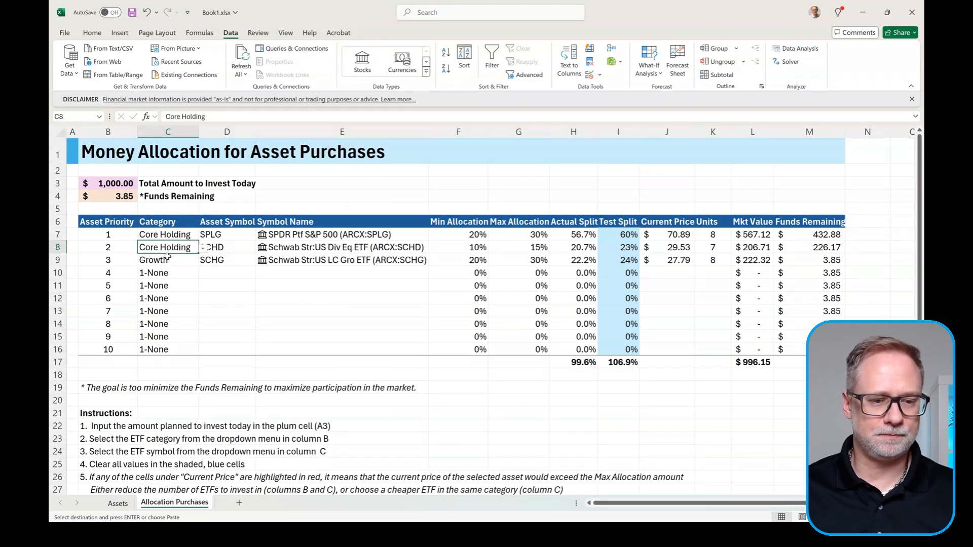
left_click(223, 248)
left_click(261, 248)
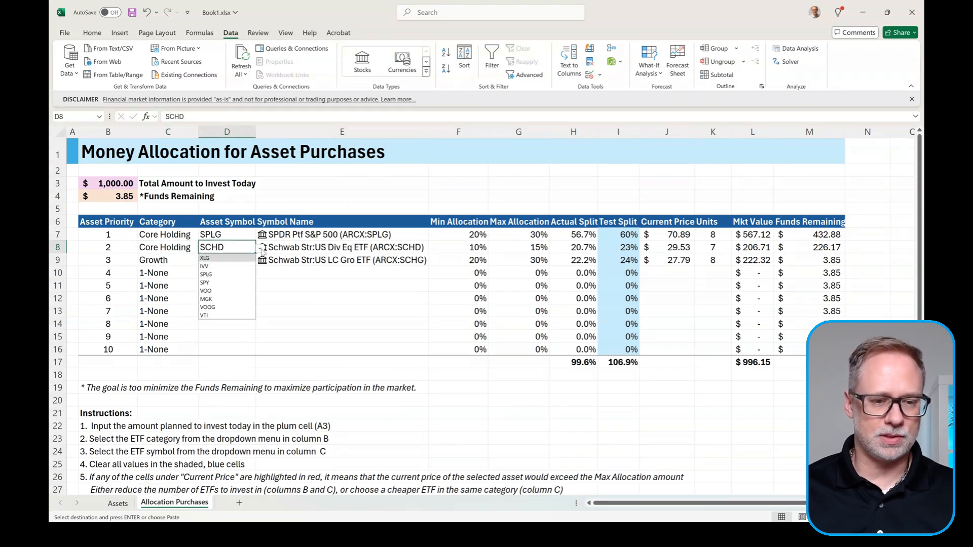
left_click(223, 265)
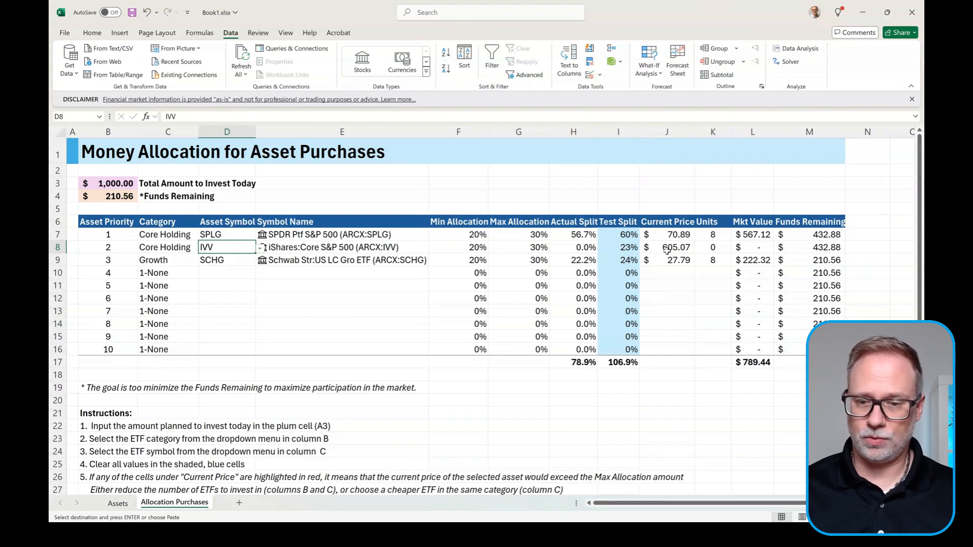
left_click(262, 249)
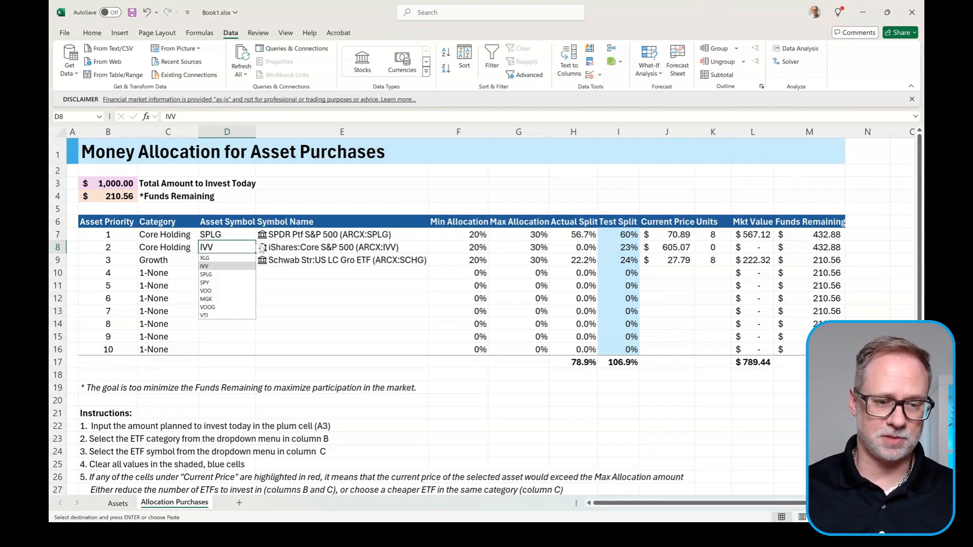
left_click(229, 259)
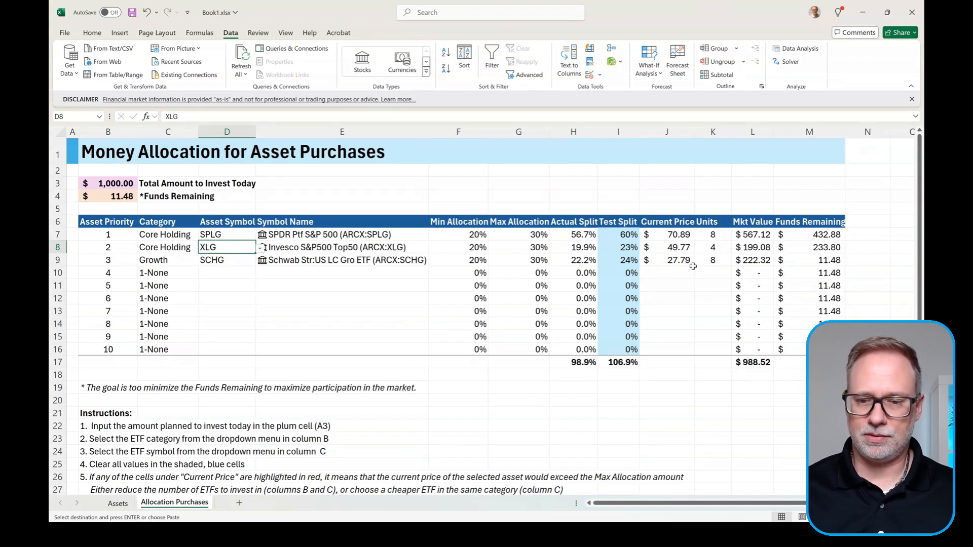
Step: Set rows 9 and 10 to Dividend with symbols SCHD and FDVV
left_click(182, 260)
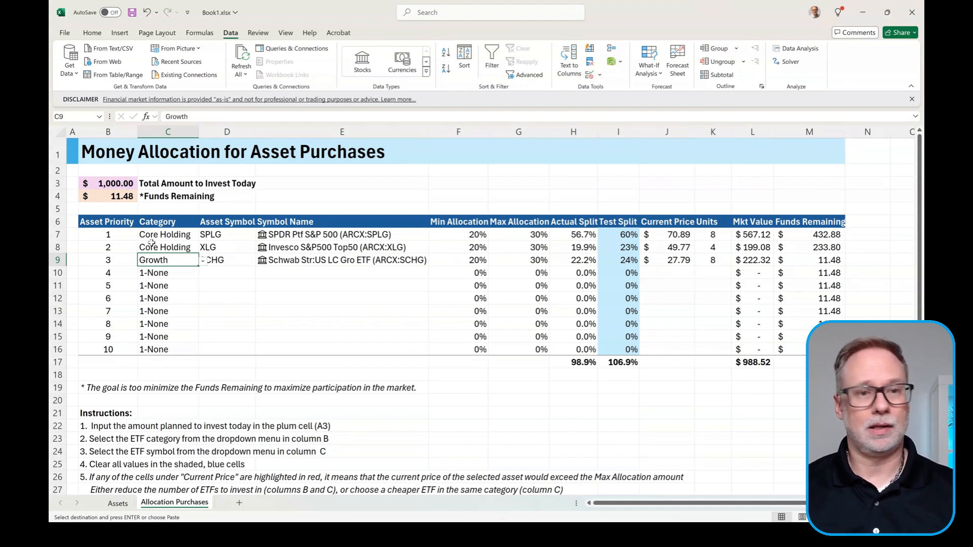
left_click(203, 261)
left_click(170, 271)
left_click(228, 262)
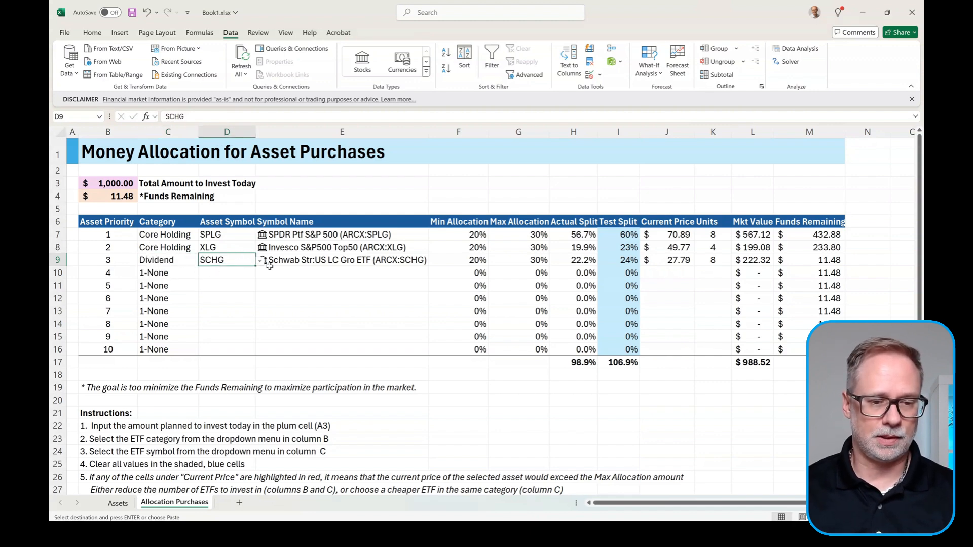
left_click(261, 262)
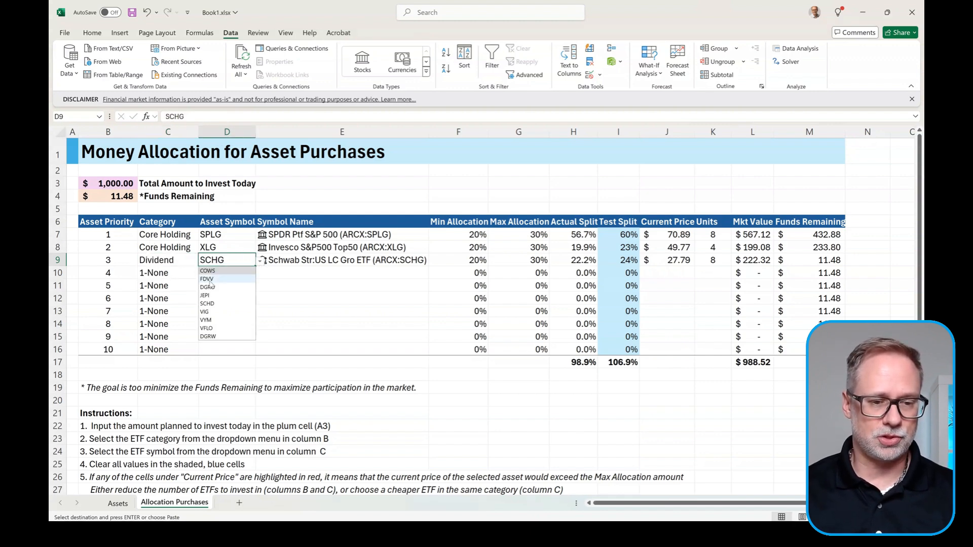
left_click(221, 305)
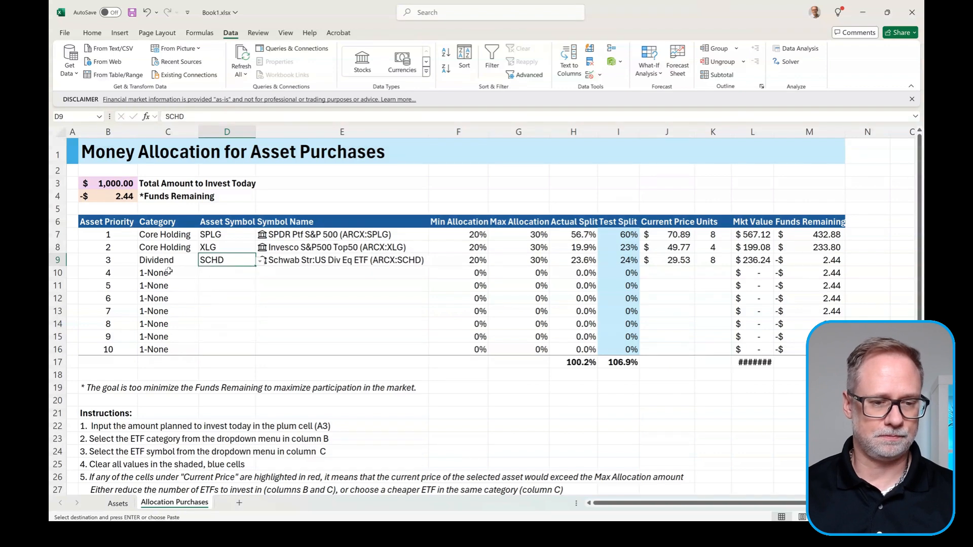
left_click(172, 273)
left_click(203, 278)
left_click(162, 300)
left_click(223, 274)
left_click(260, 274)
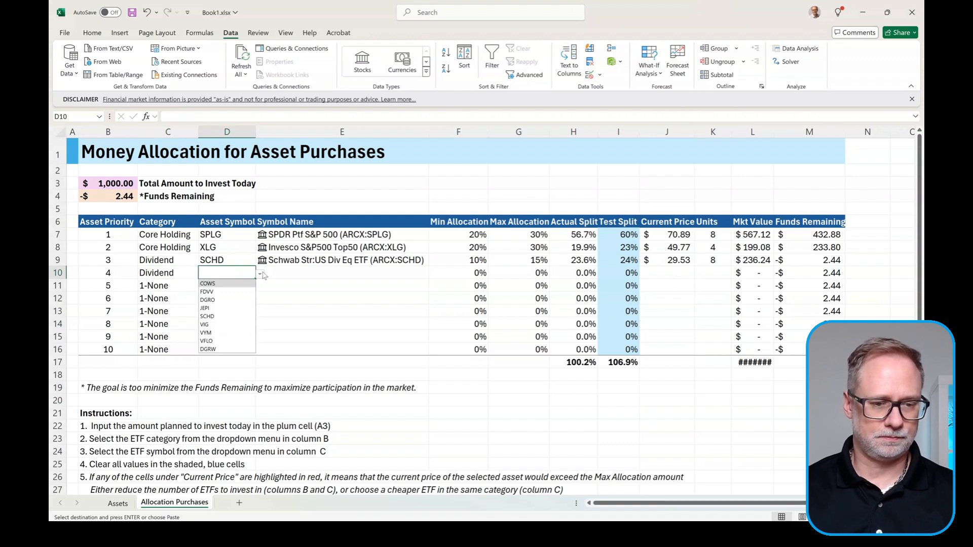
left_click(208, 292)
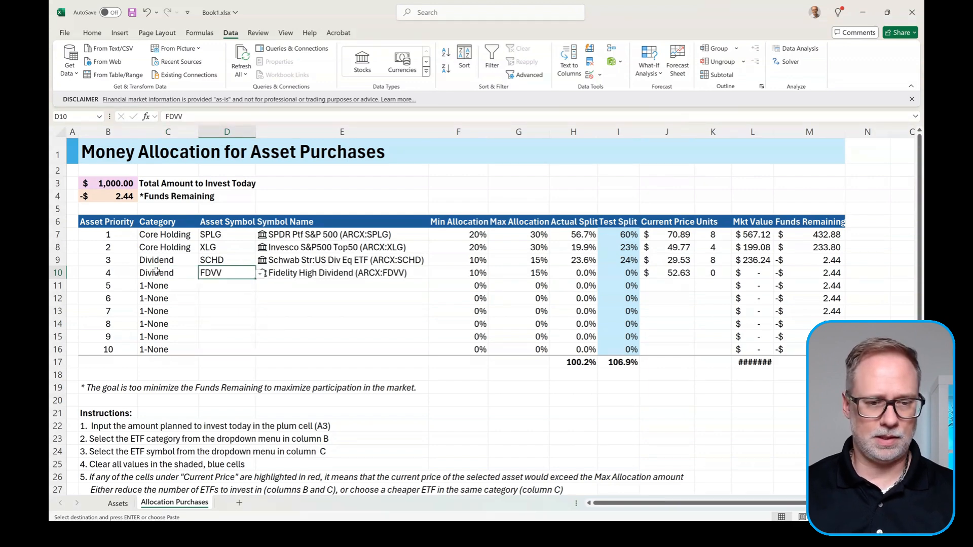
Step: Set rows 11 and 12 to Growth with symbols SCHG and SPYG
left_click(182, 287)
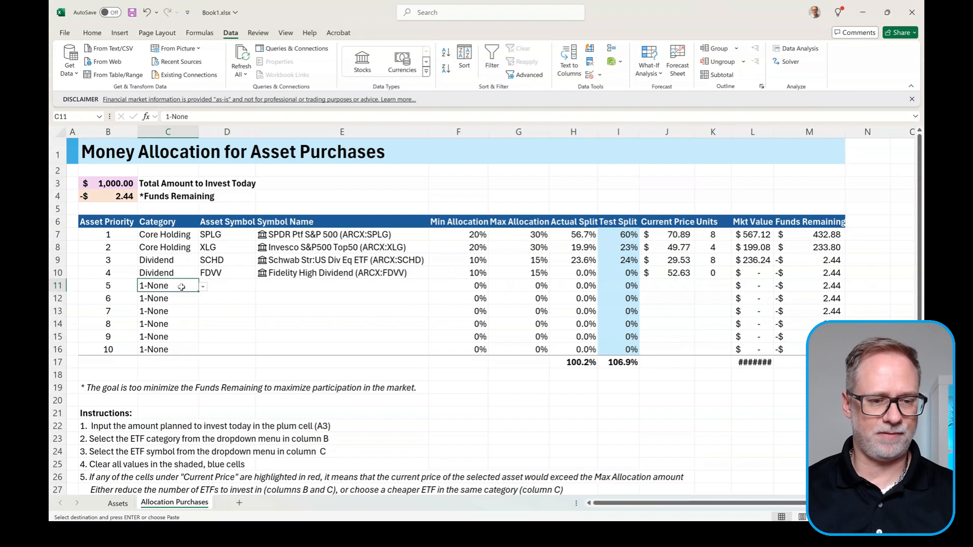
left_click(203, 287)
left_click(165, 323)
left_click(182, 300)
left_click(202, 299)
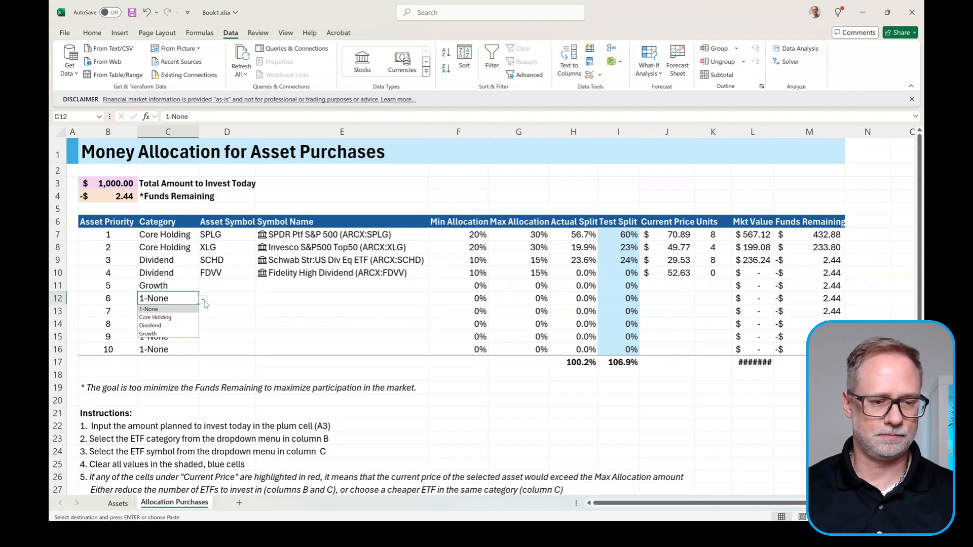
left_click(173, 335)
left_click(221, 287)
left_click(260, 289)
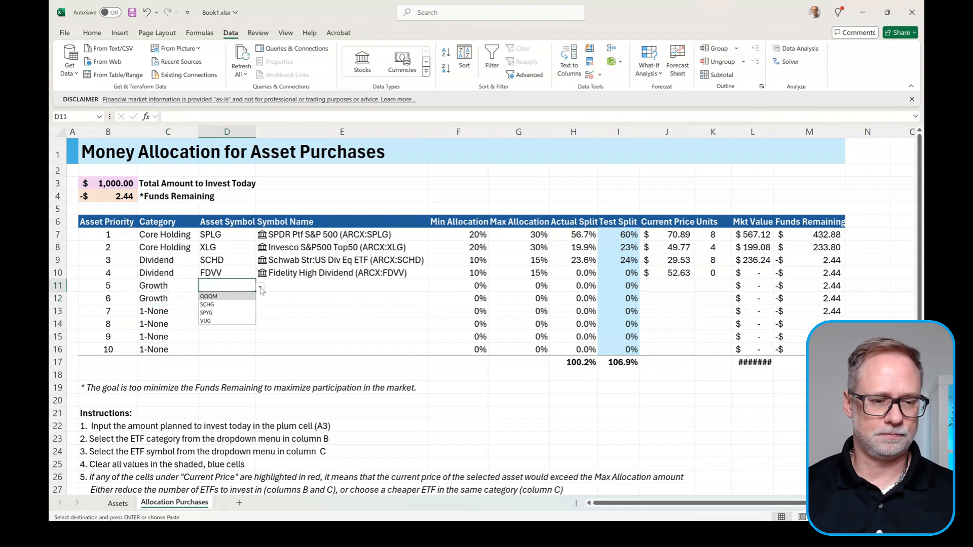
left_click(230, 305)
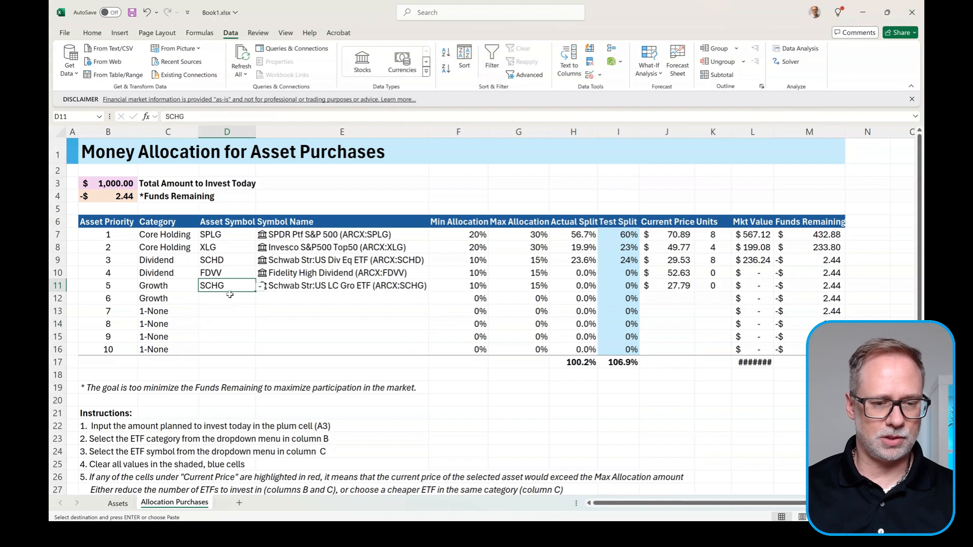
left_click(227, 299)
left_click(261, 302)
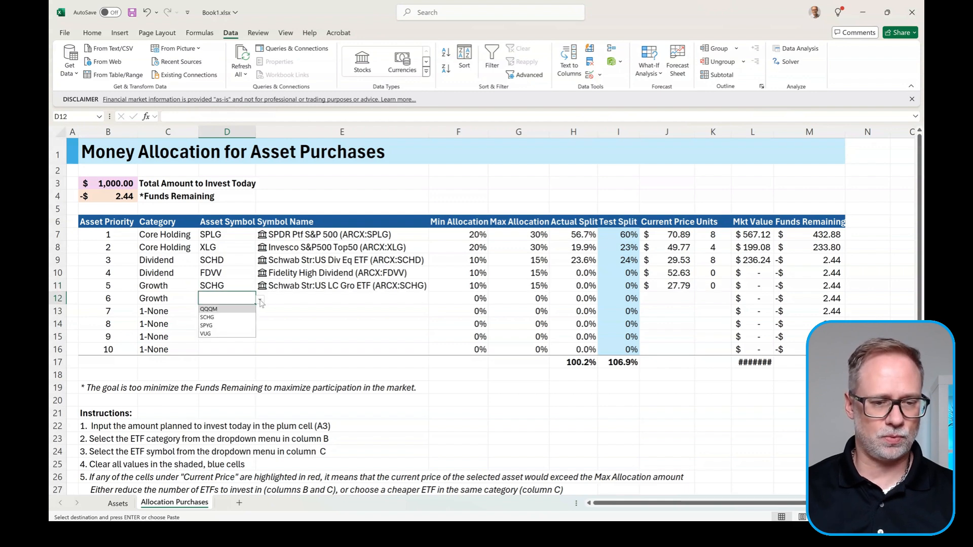
left_click(210, 329)
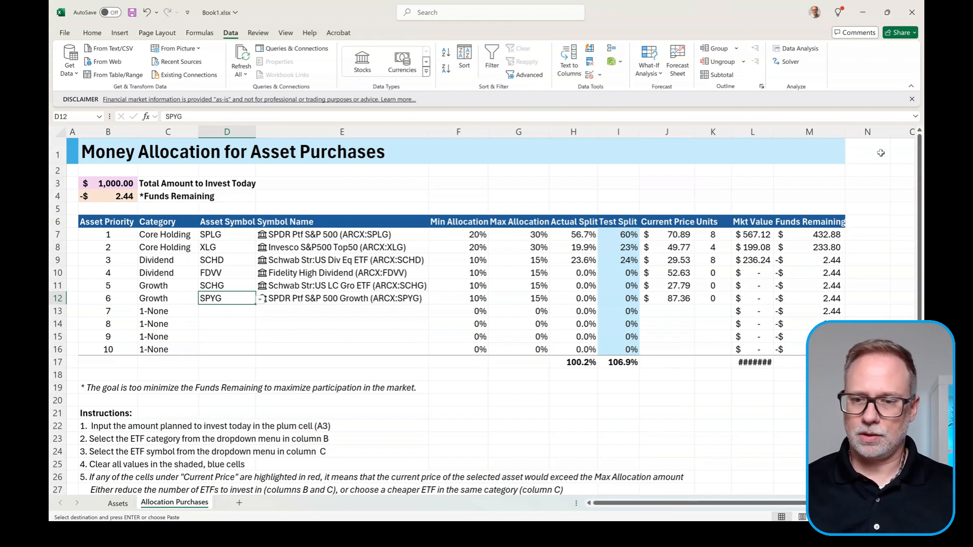
Step: Widen columns L and M, enter 5000 as the amount to invest in B3, and clear I7:I16
left_click_drag(775, 132, 794, 132)
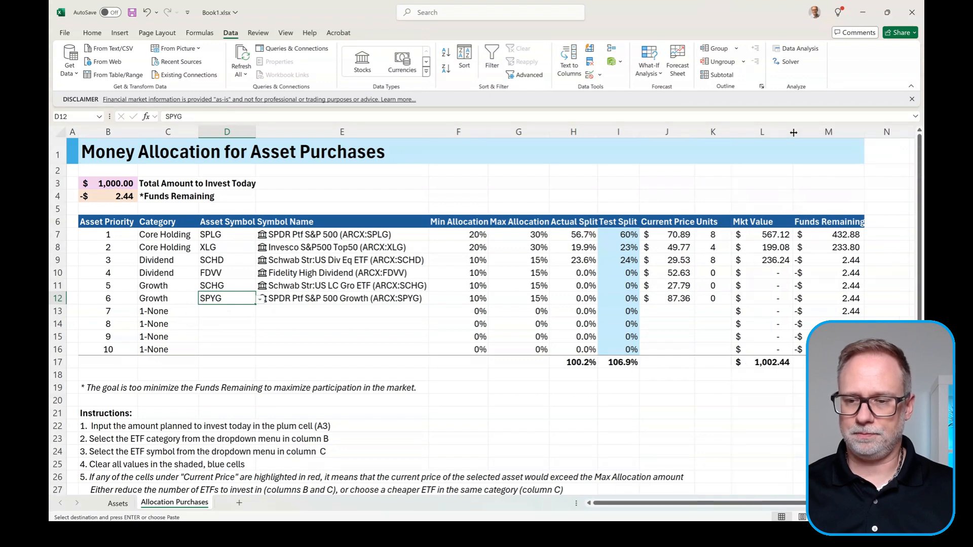
left_click_drag(865, 131, 867, 132)
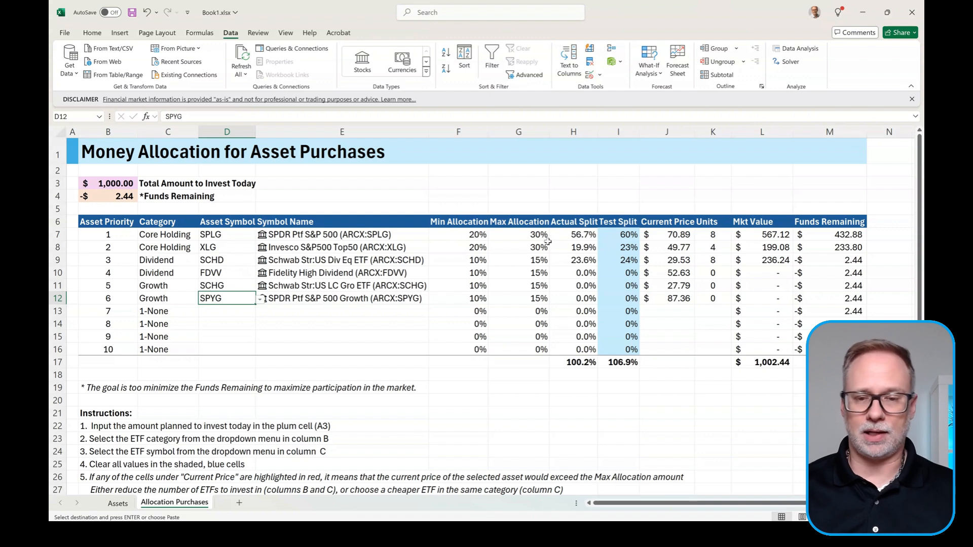
left_click(114, 182)
key("F2")
type("5000")
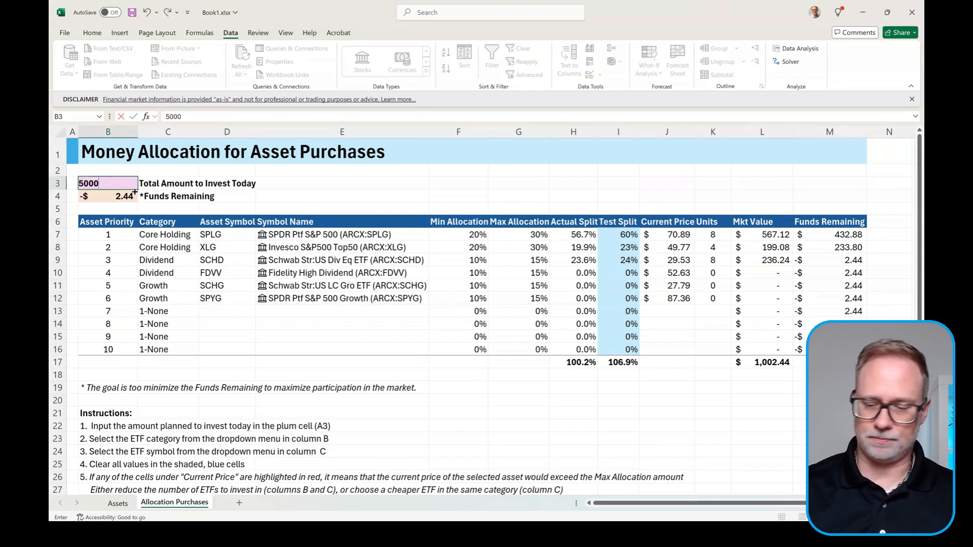
key("Return")
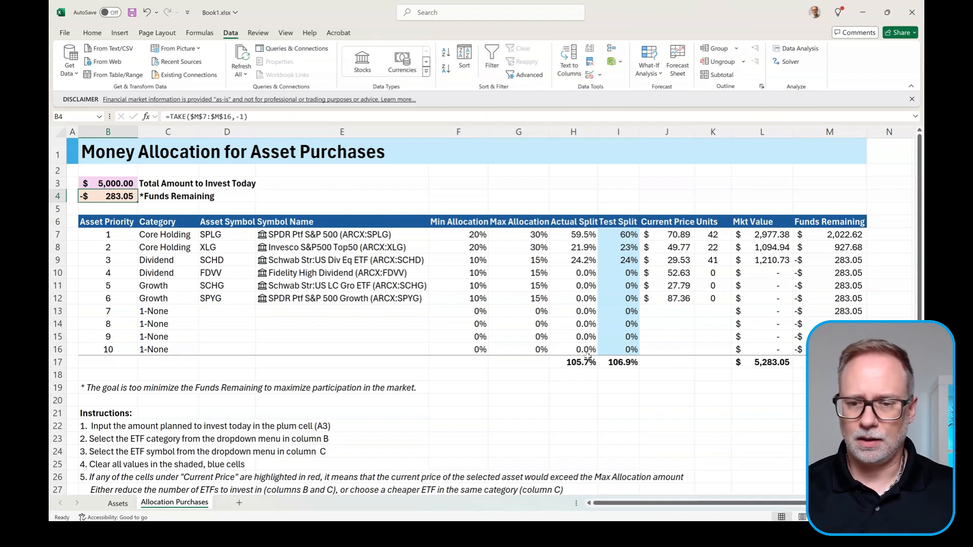
left_click_drag(623, 231, 619, 351)
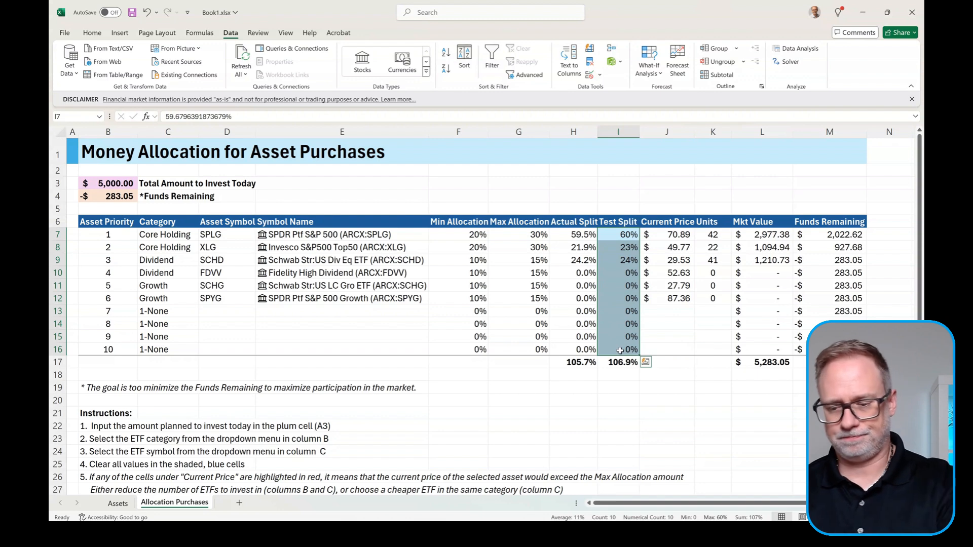
key("Delete")
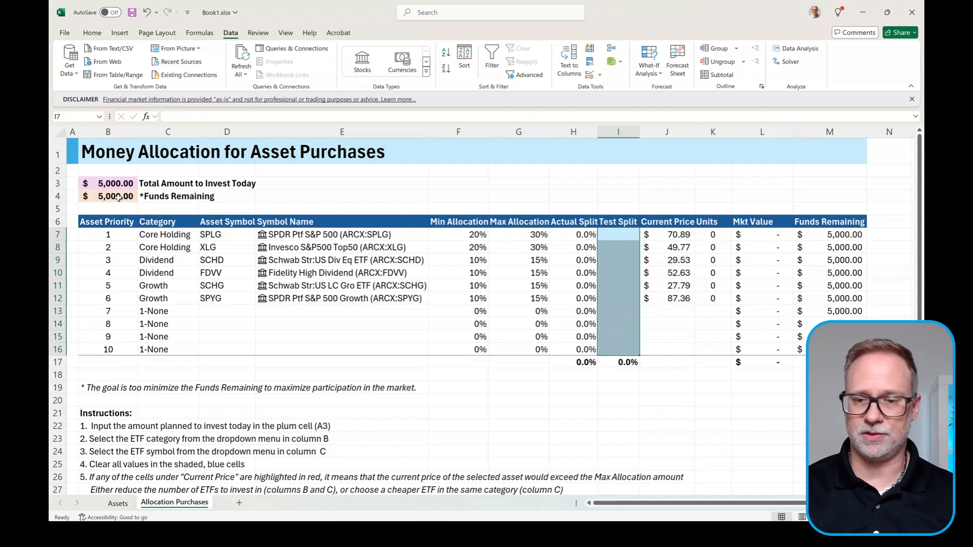
Step: Run the Evolutionary Solver and keep units 18, 25, 22, 11, 23, 7 with $0.45 left
left_click(628, 236)
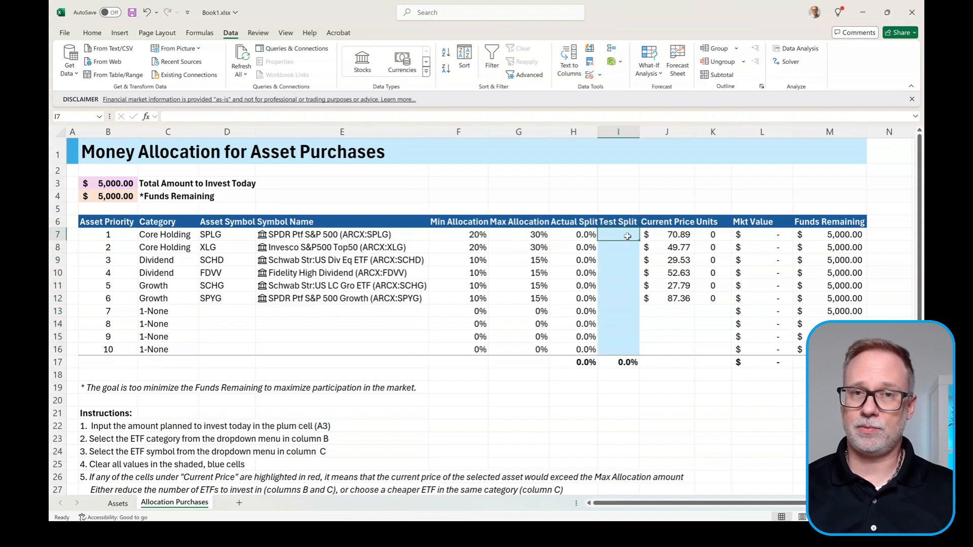
left_click(794, 62)
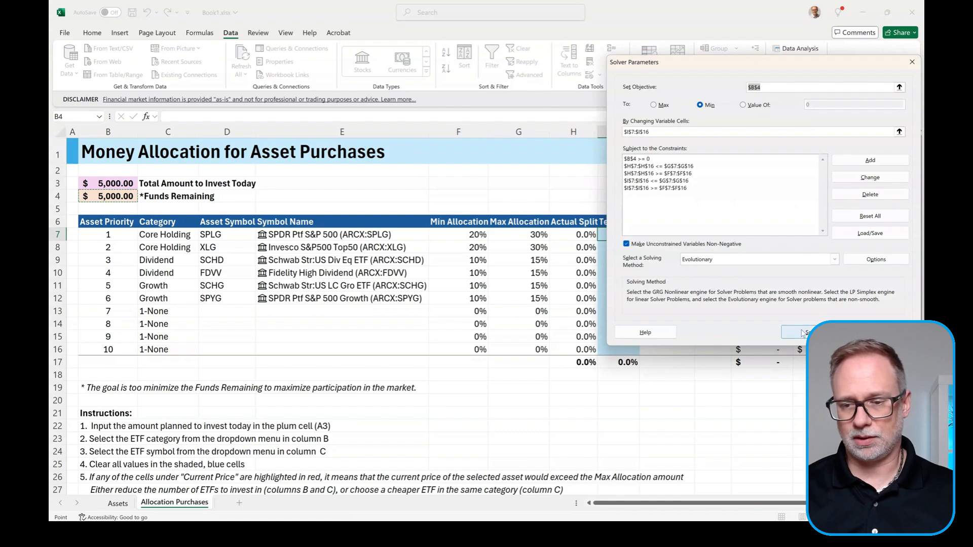
left_click(803, 336)
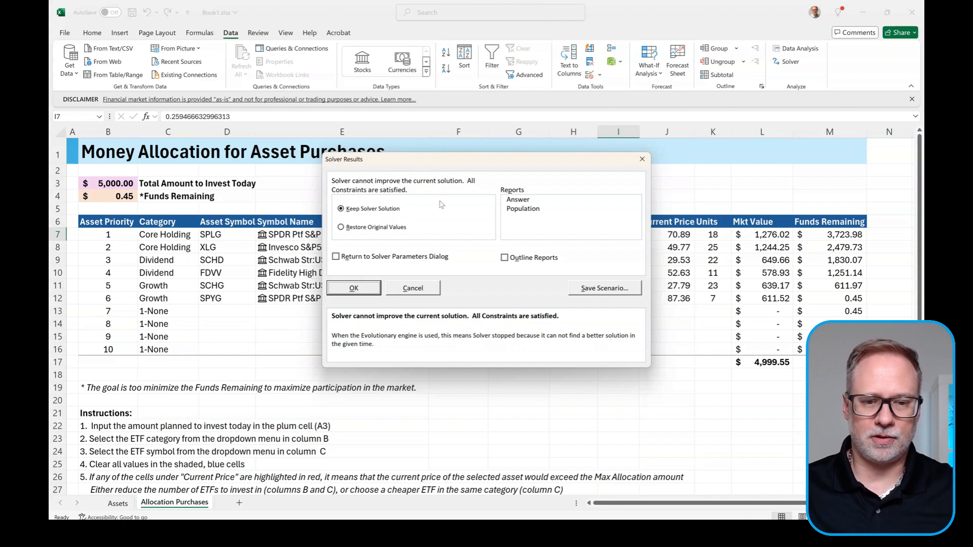
left_click(365, 293)
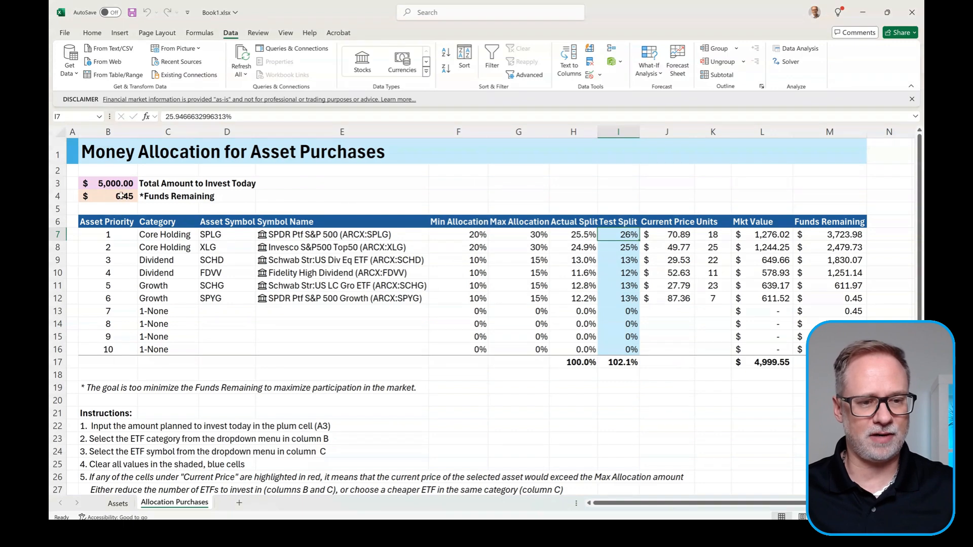
Step: Check the sum of the Units results and inspect the funds-remaining formula in B4
left_click_drag(720, 234, 715, 302)
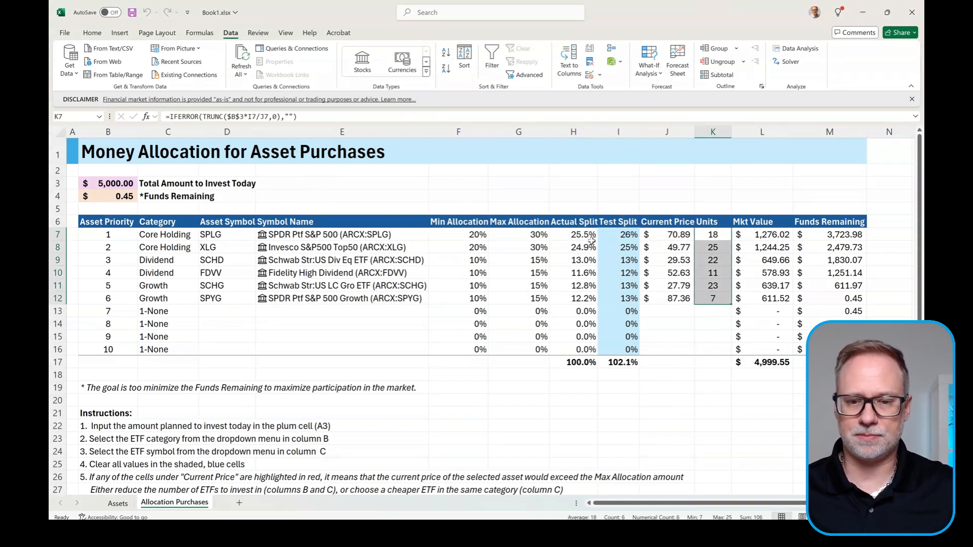
left_click(114, 199)
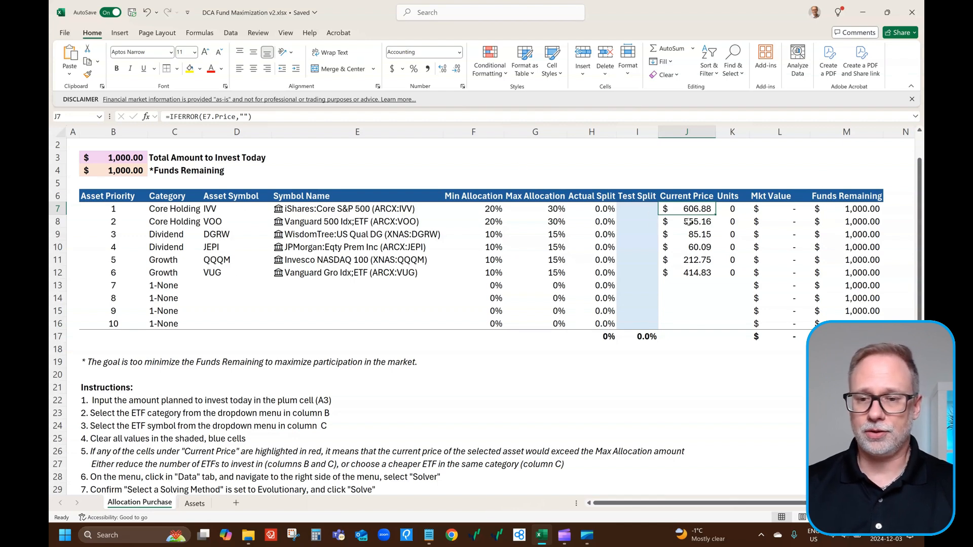
left_click(686, 132)
left_click(691, 213)
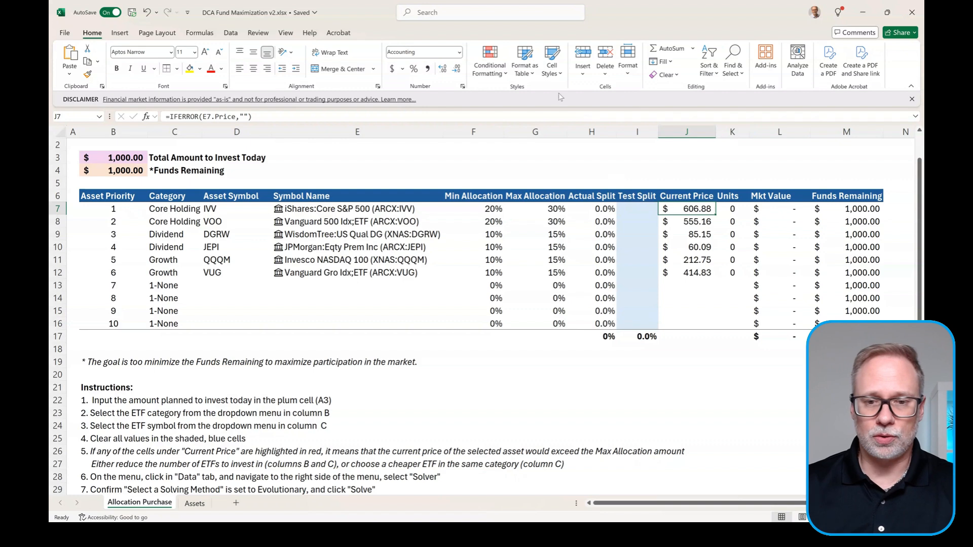
left_click(492, 73)
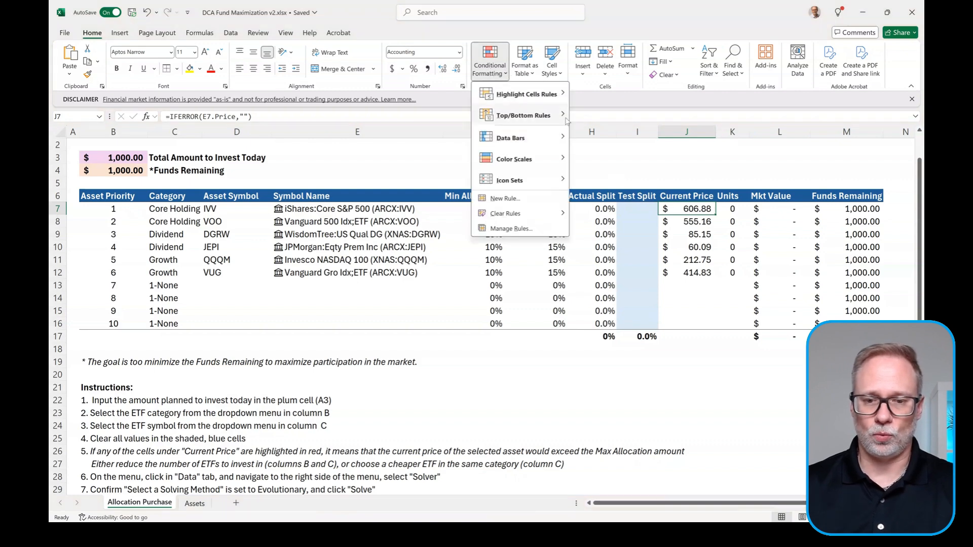
Step: Create a new conditional formatting rule using a formula to decide which cells to format
left_click(507, 199)
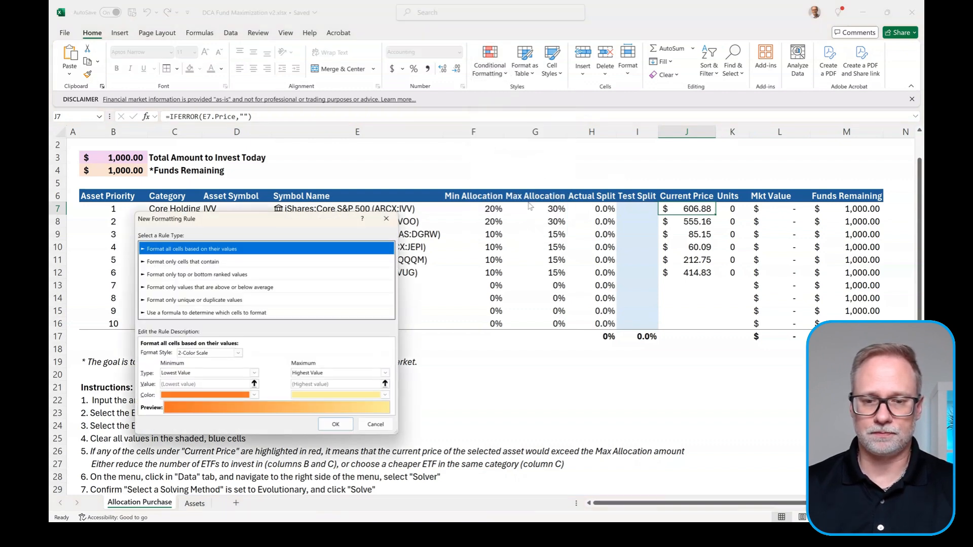
left_click_drag(304, 217, 410, 208)
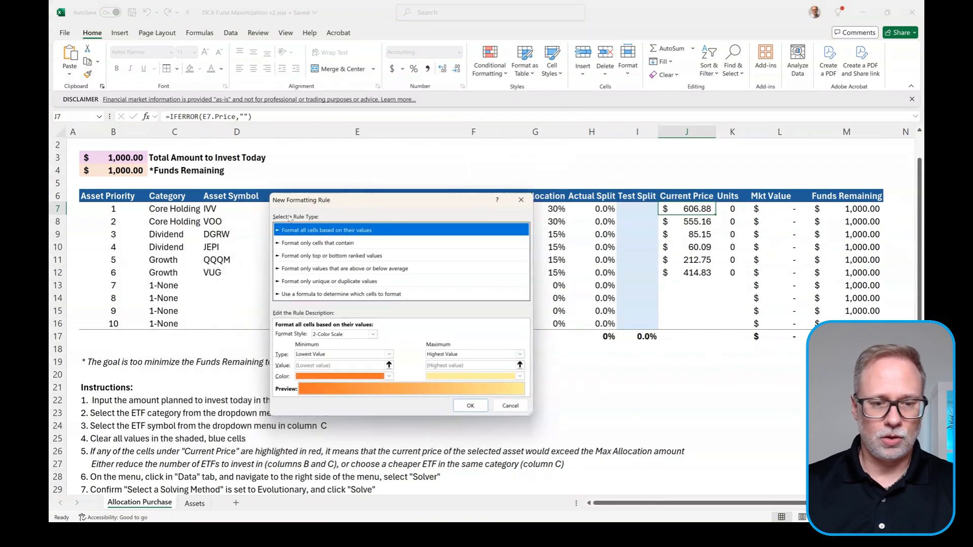
left_click(319, 294)
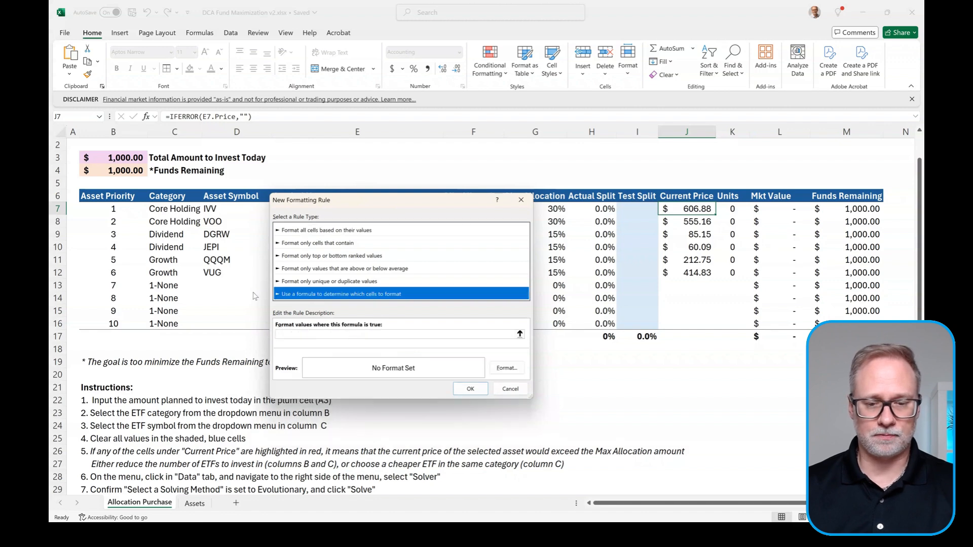
left_click(318, 332)
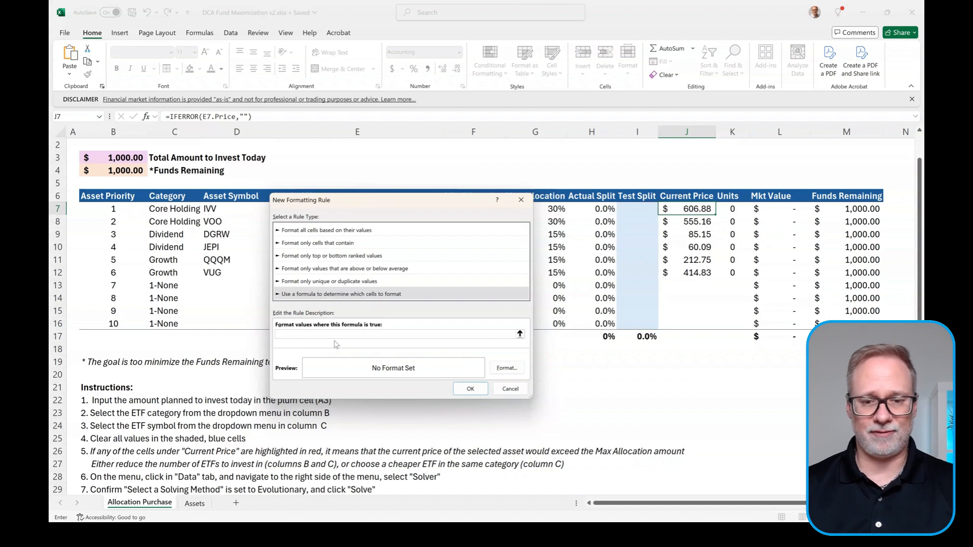
Step: Enter the rule formula =AND(G7<>0,J7>$B$3*G7) with B3 made absolute
left_click_drag(431, 207, 366, 237)
type("=AND")
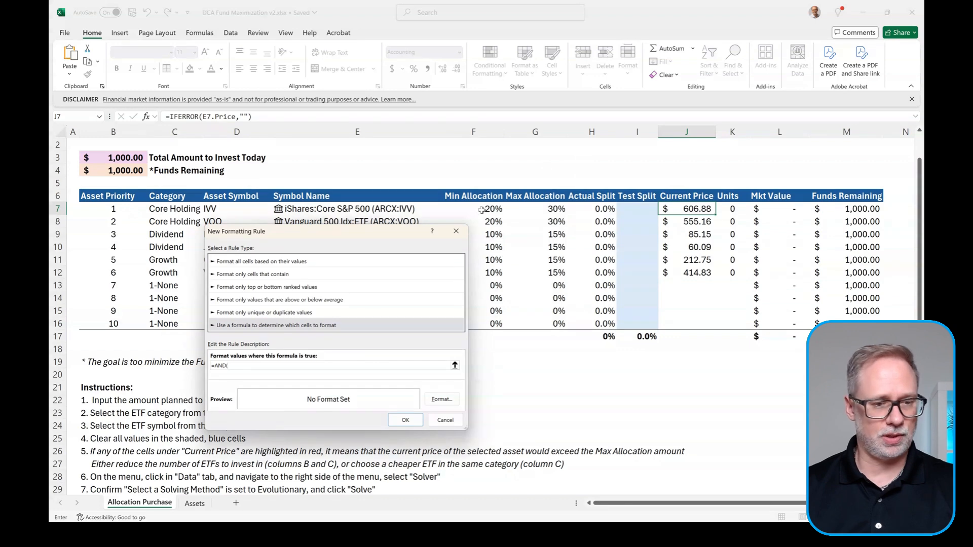
type("(G")
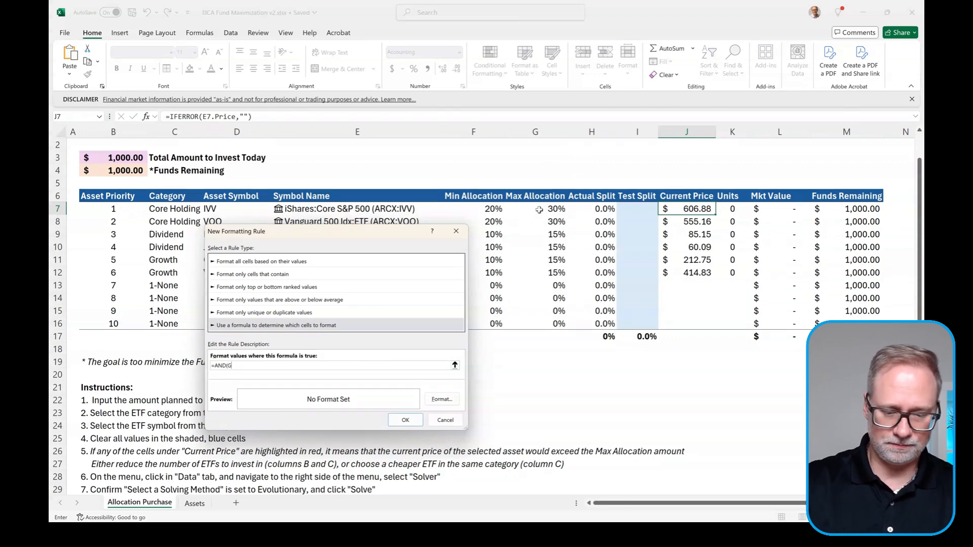
type("7<>0,J7>B3")
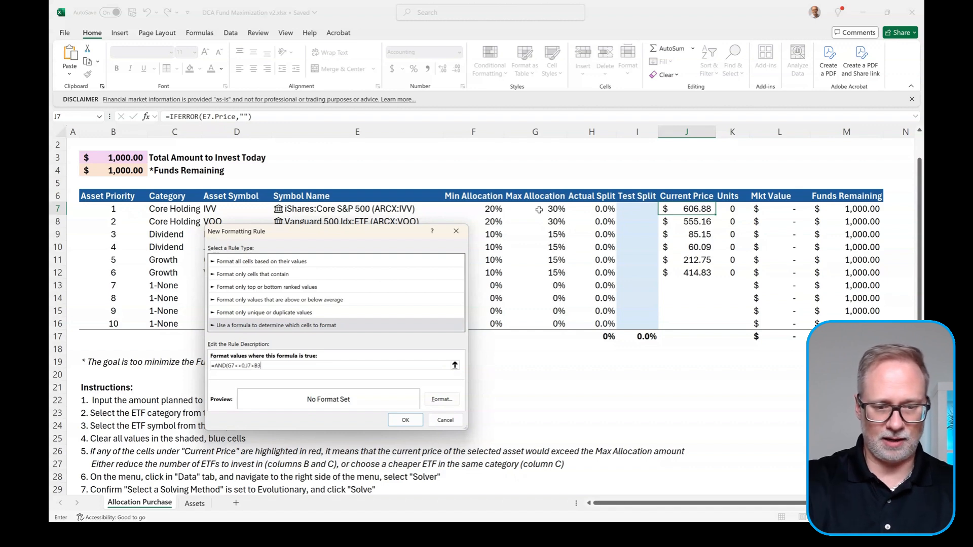
key("F4")
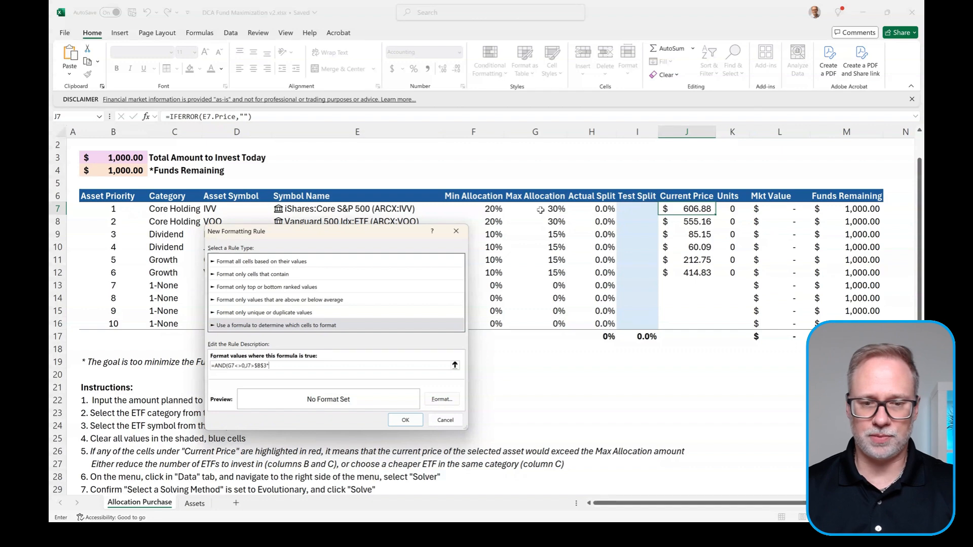
type("G7")
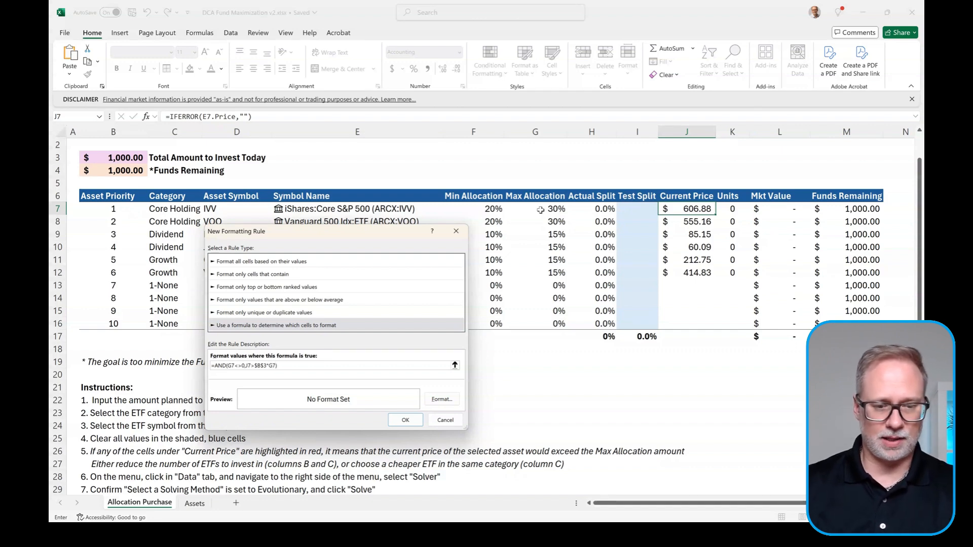
left_click(448, 402)
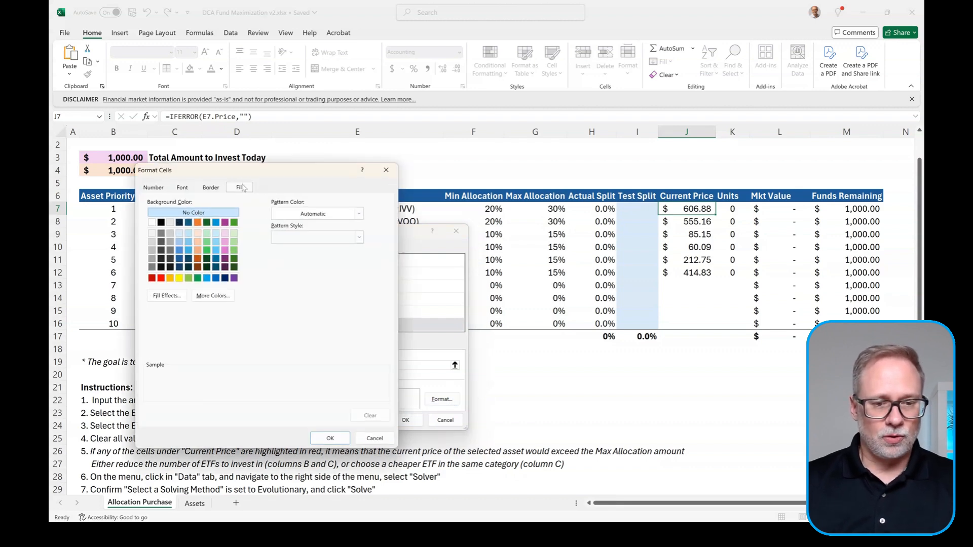
Step: Make the rule's font bold and dark red
left_click(182, 189)
left_click(284, 238)
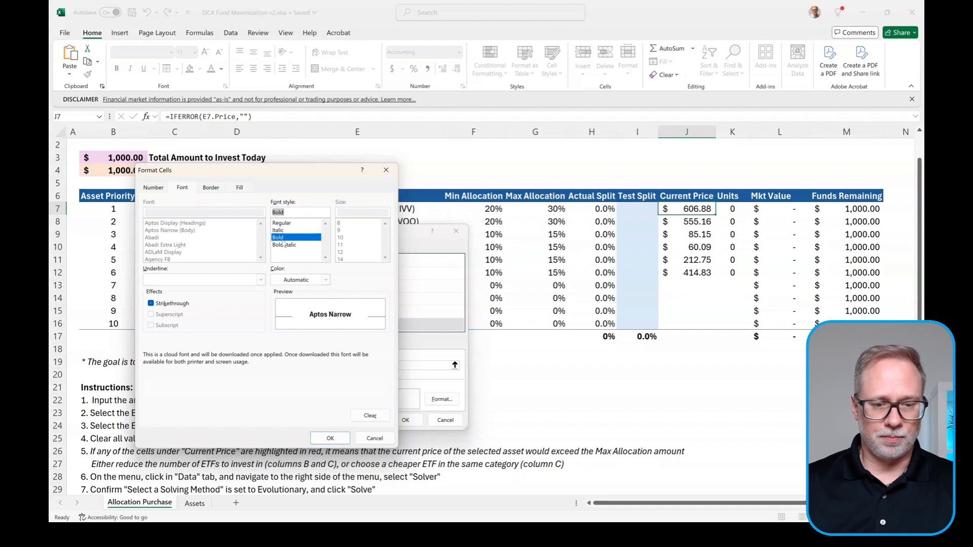
left_click(326, 281)
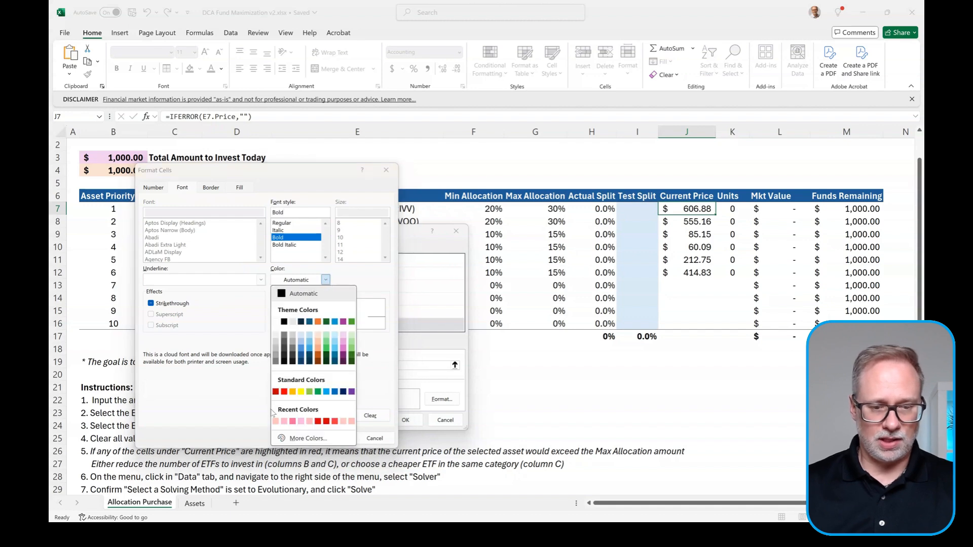
left_click(275, 392)
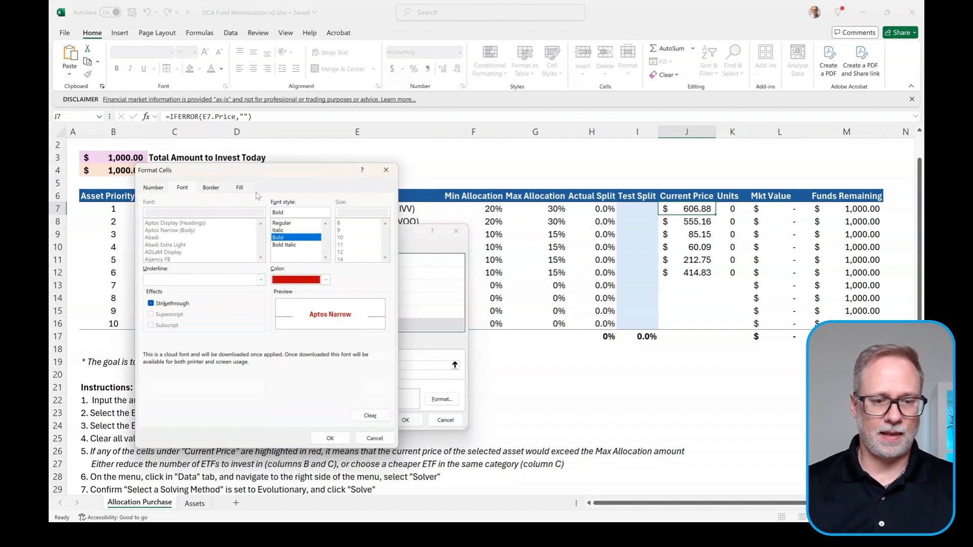
Step: Give the rule a custom pale pink fill #FFC5C1 and apply it to J7
left_click(240, 188)
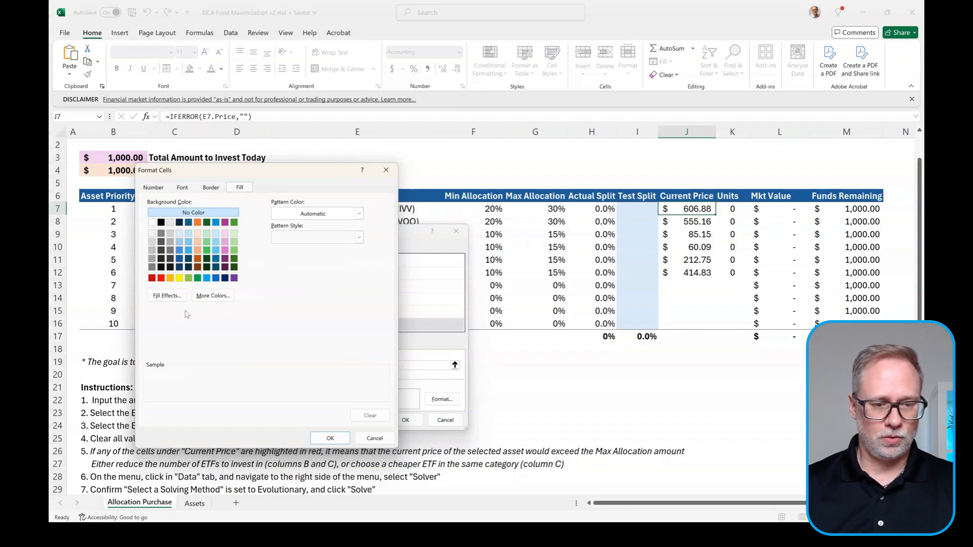
left_click(223, 300)
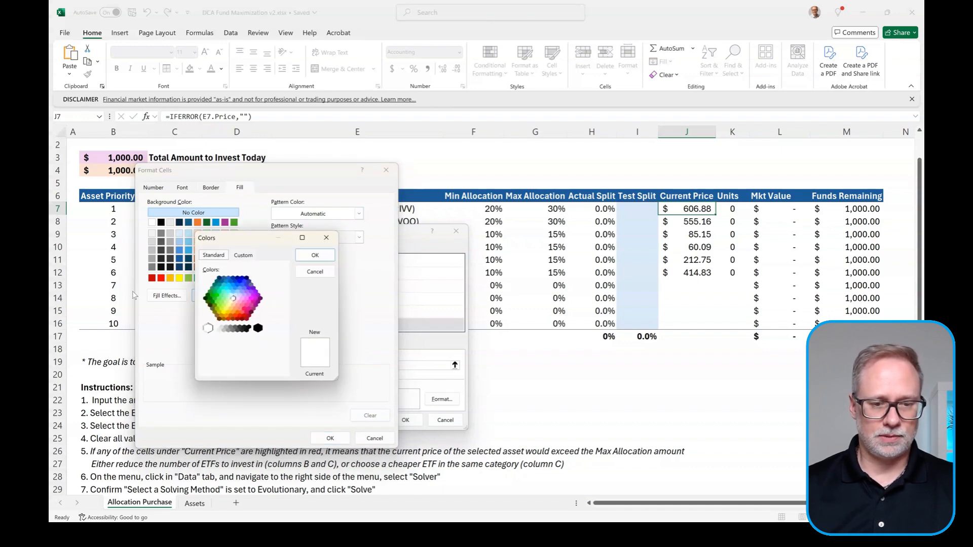
left_click(242, 259)
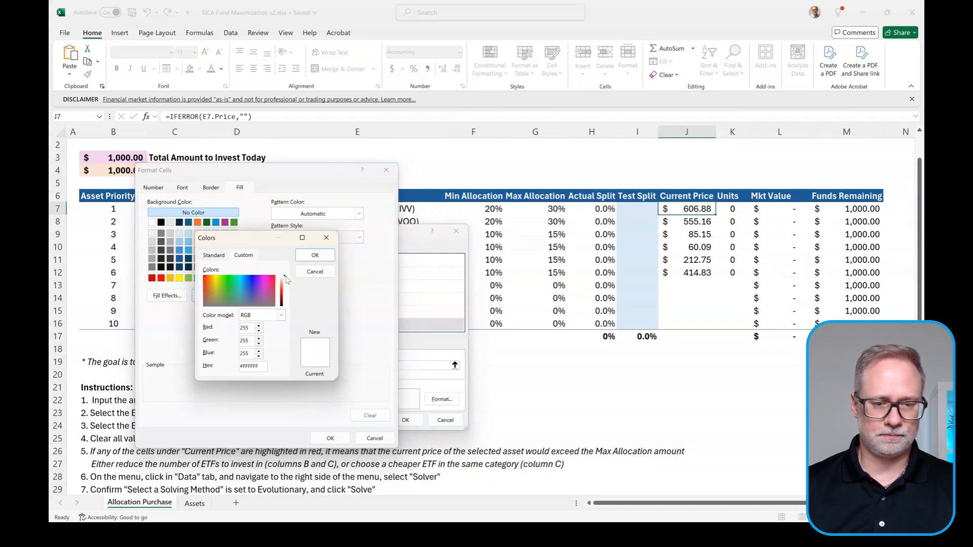
left_click_drag(285, 277, 285, 283)
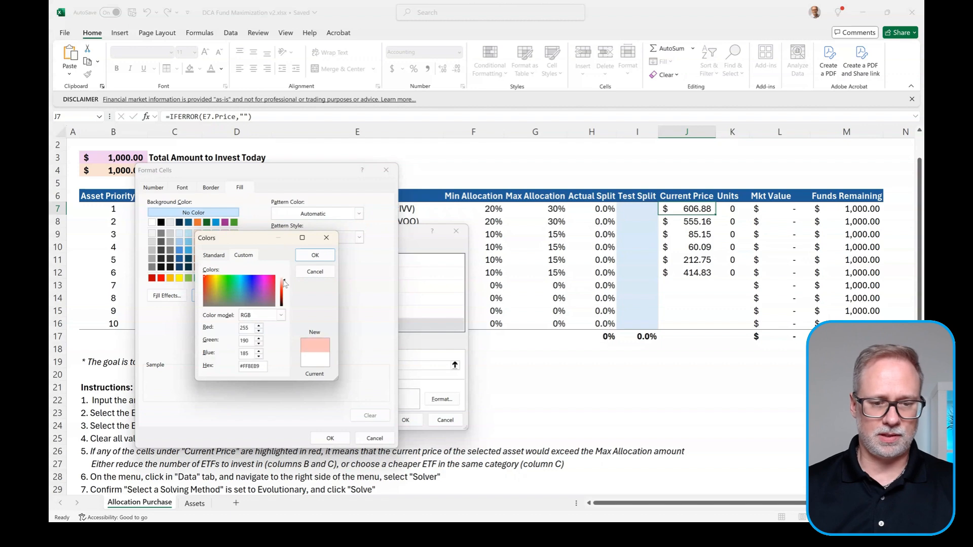
left_click(313, 257)
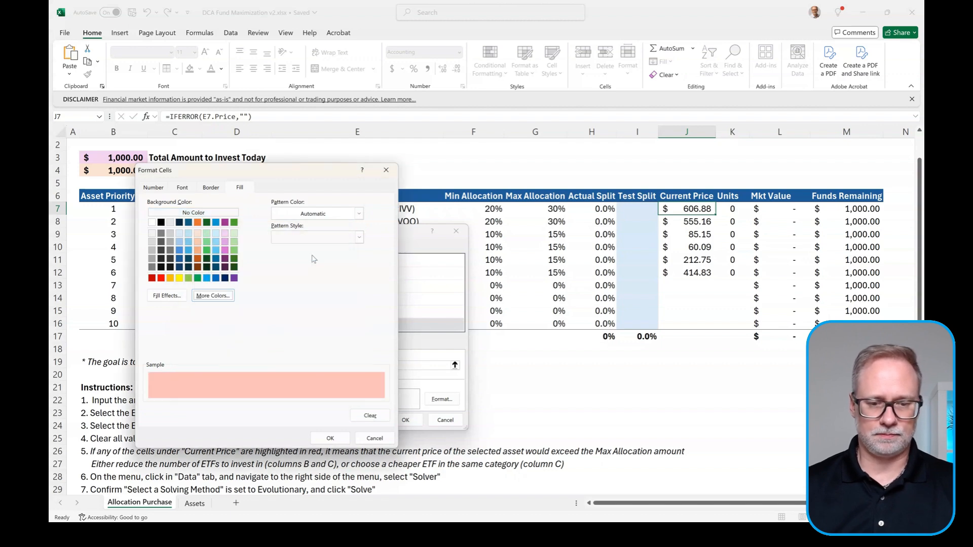
left_click(332, 439)
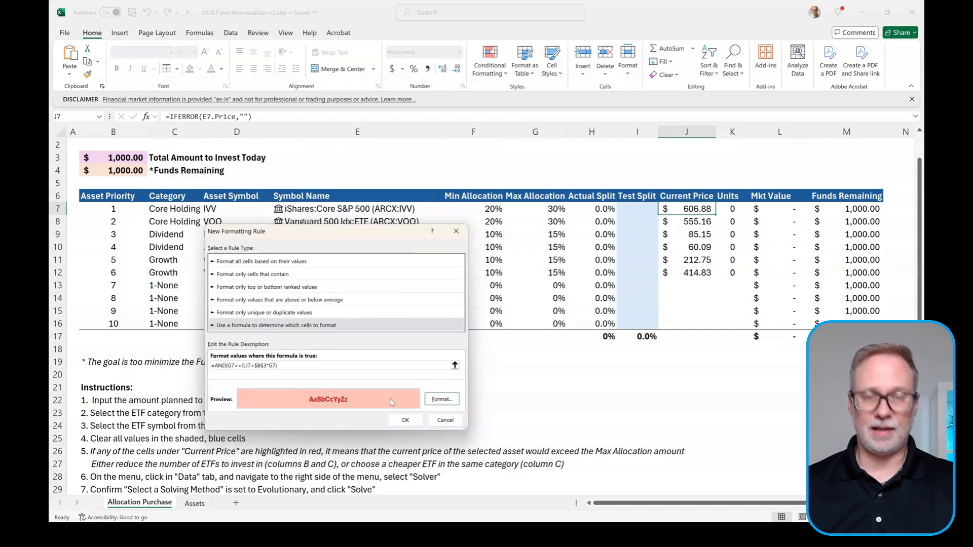
left_click(405, 421)
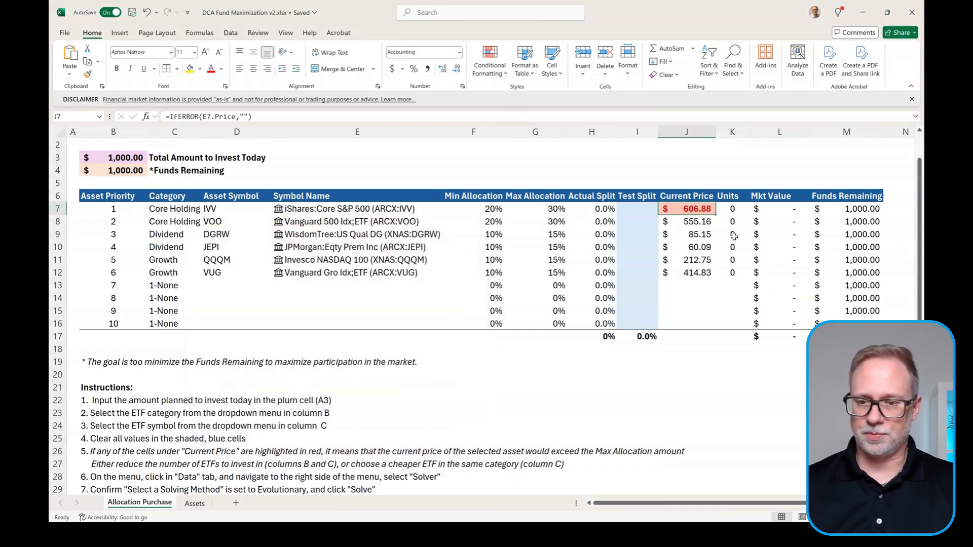
Step: Copy the price highlighting from J7 down to J16, and change D7's holding to XLG
left_click_drag(719, 216, 717, 327)
left_click(692, 209)
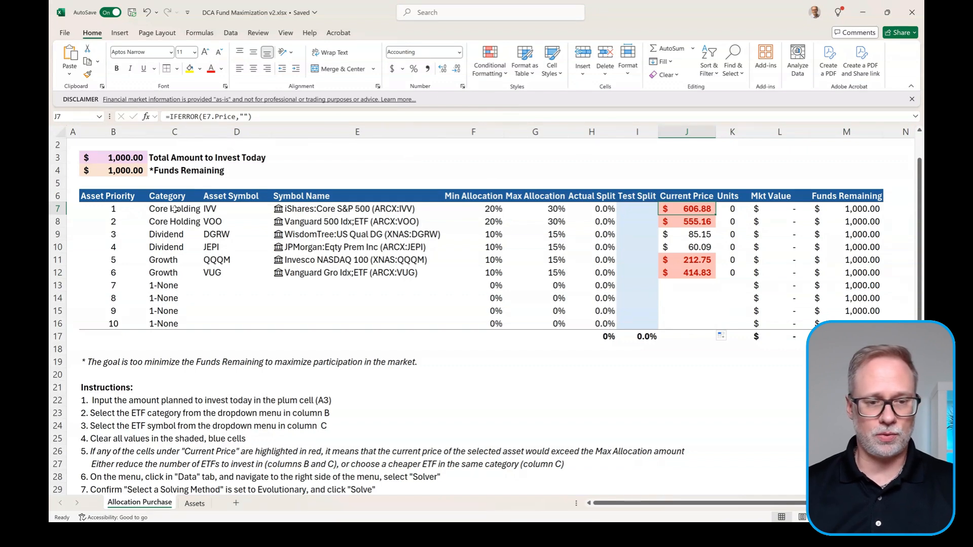
left_click(226, 209)
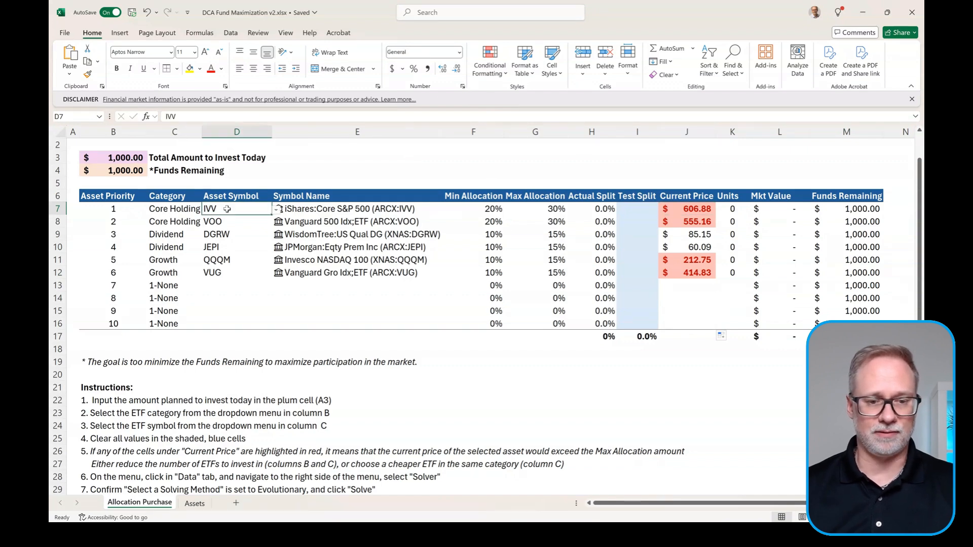
left_click(277, 212)
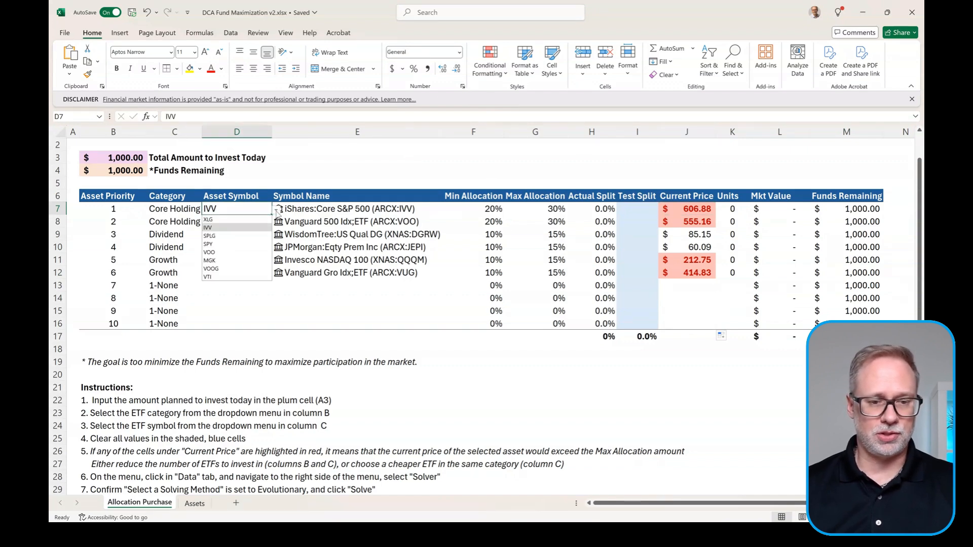
left_click(232, 220)
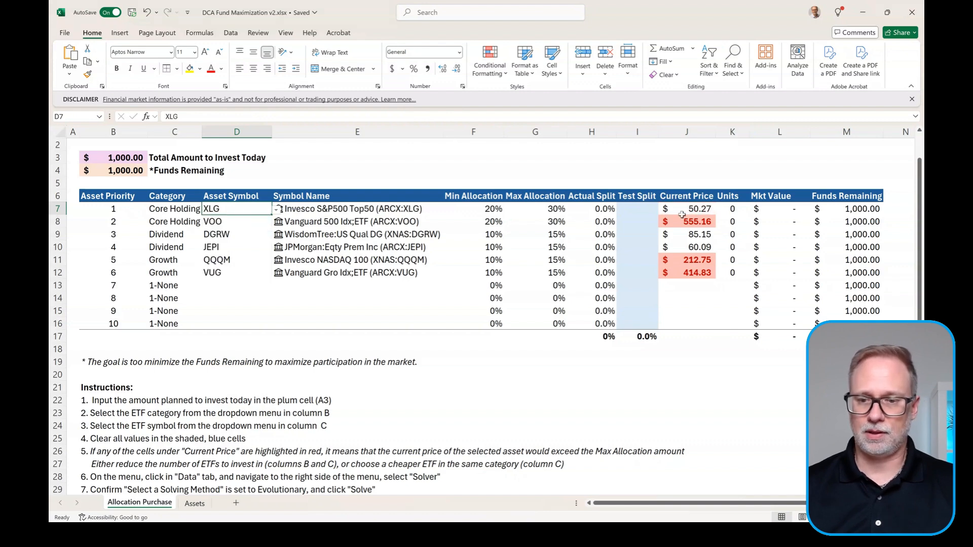